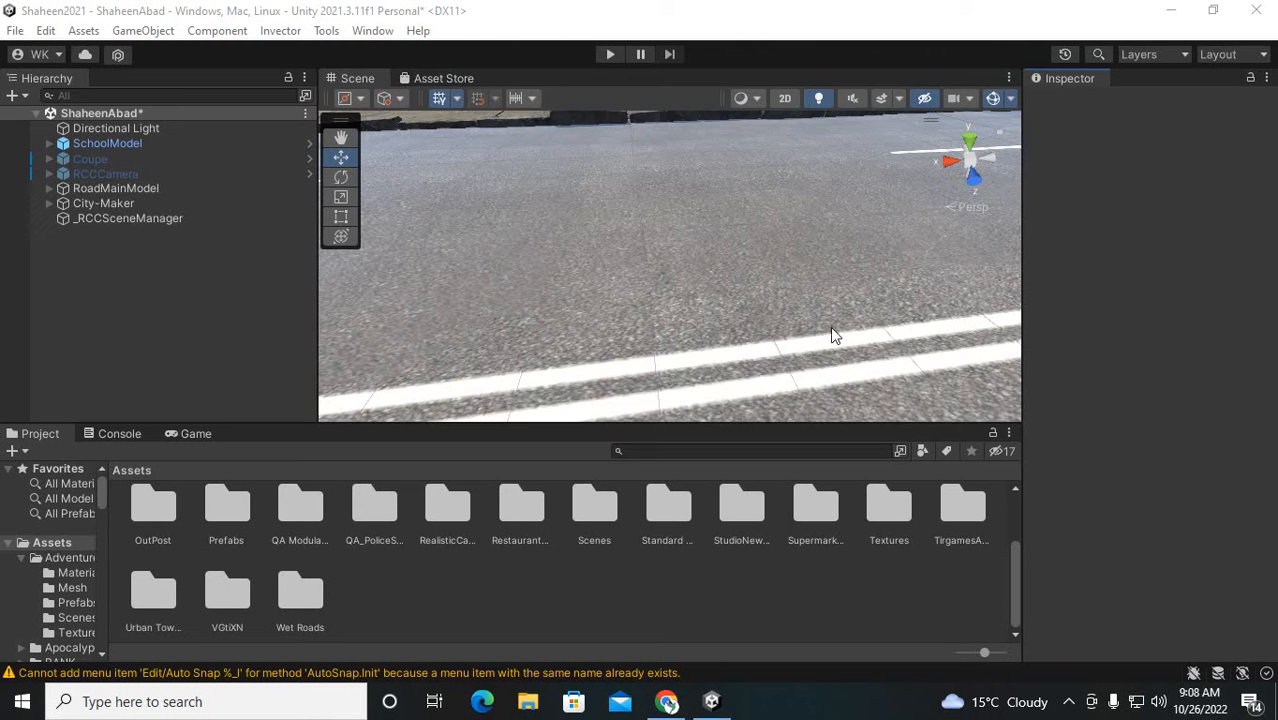
Open the Prefabs folder of the Adventure_Character assets
scroll(831, 328, up, 6)
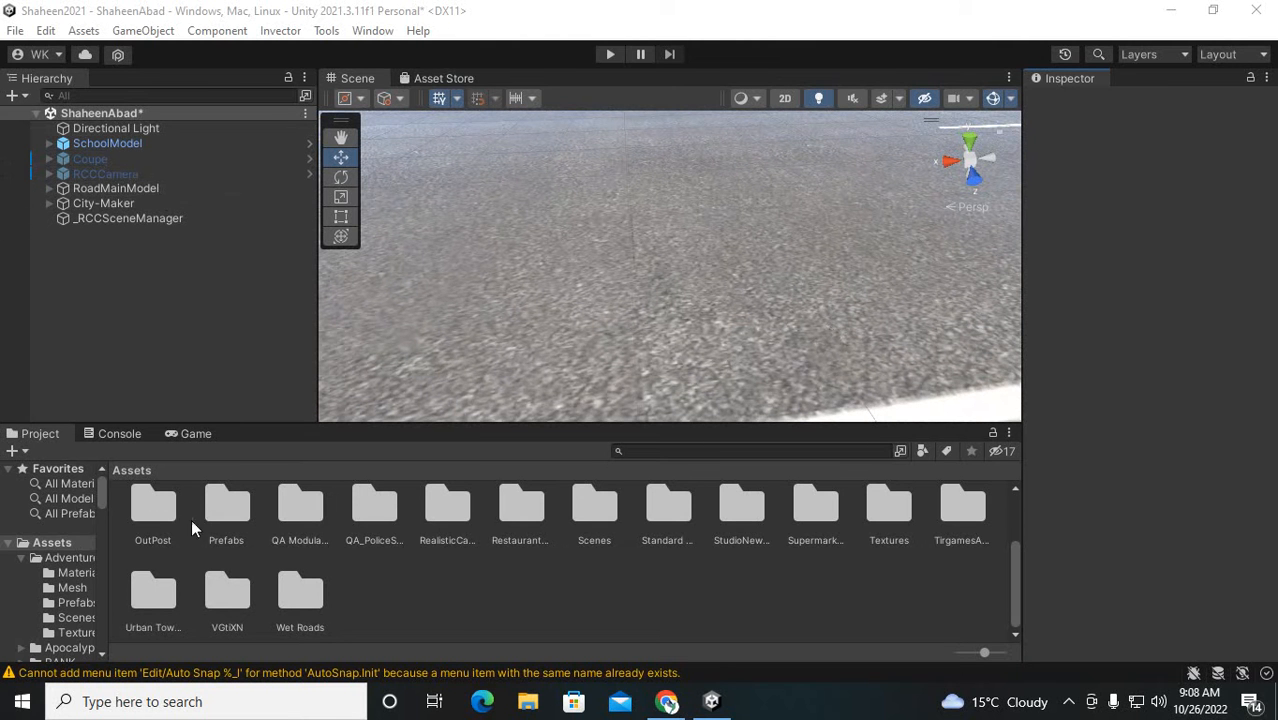
scroll(240, 530, up, 3)
click(227, 522)
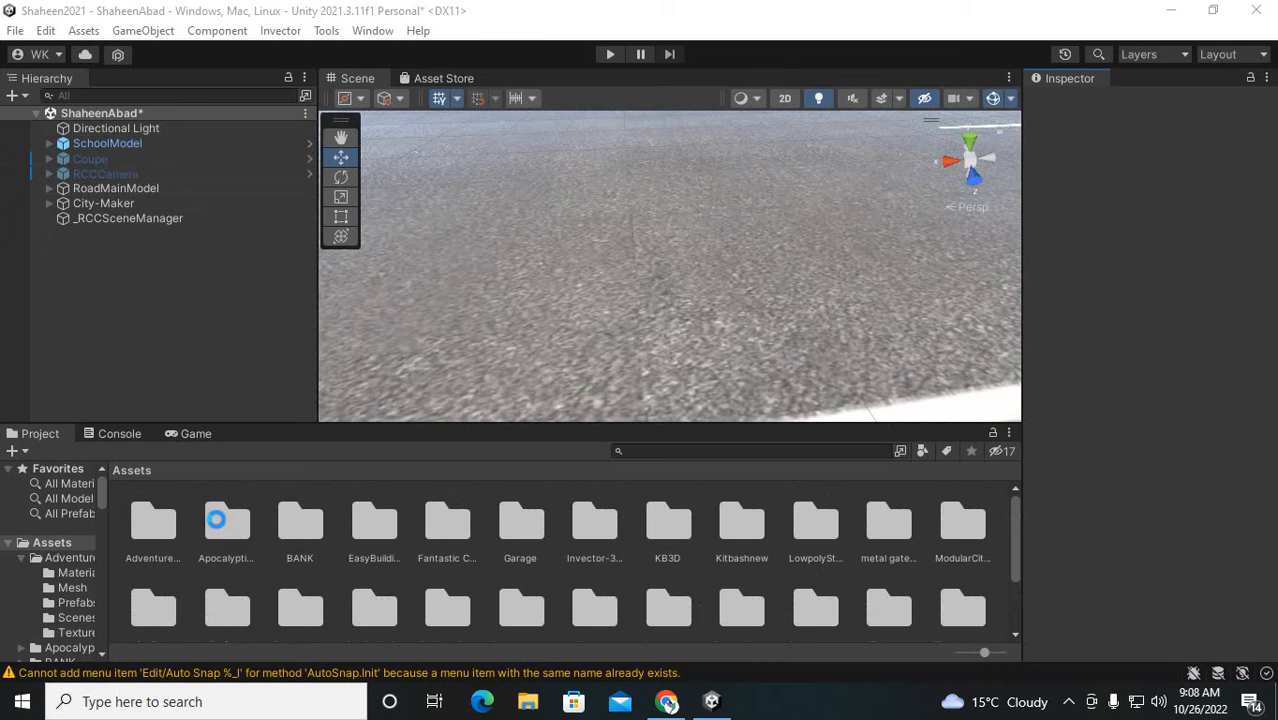
double_click(163, 530)
double_click(301, 527)
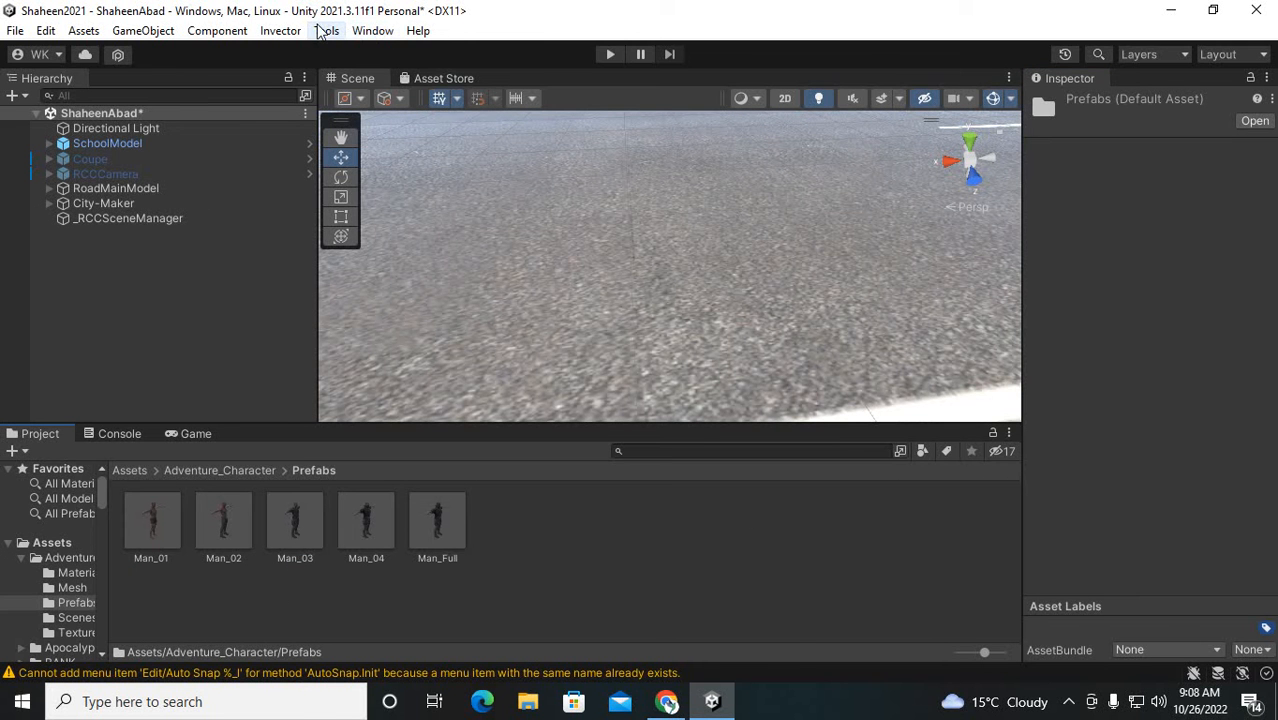
Create an Invector shooter character from the Man_03 prefab, using the vShooterController_Template with game controller, melee combat and inventory
click(282, 31)
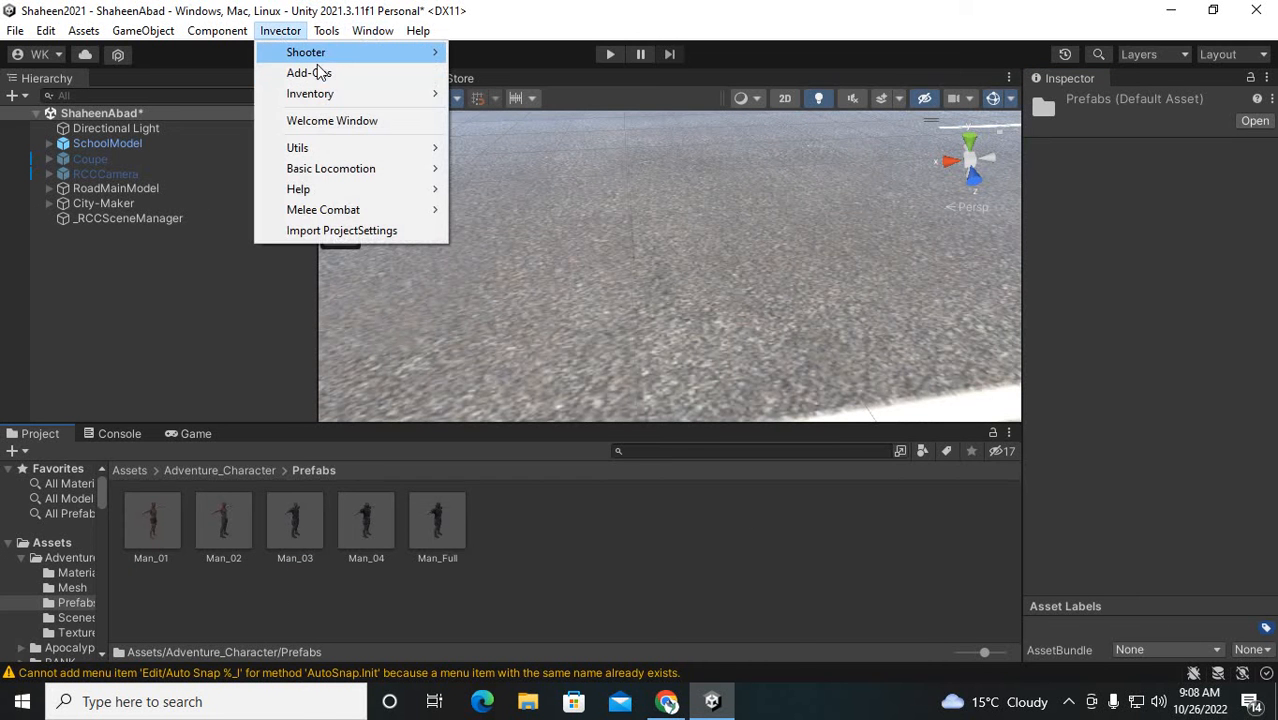
mouse_move(325, 55)
click(538, 53)
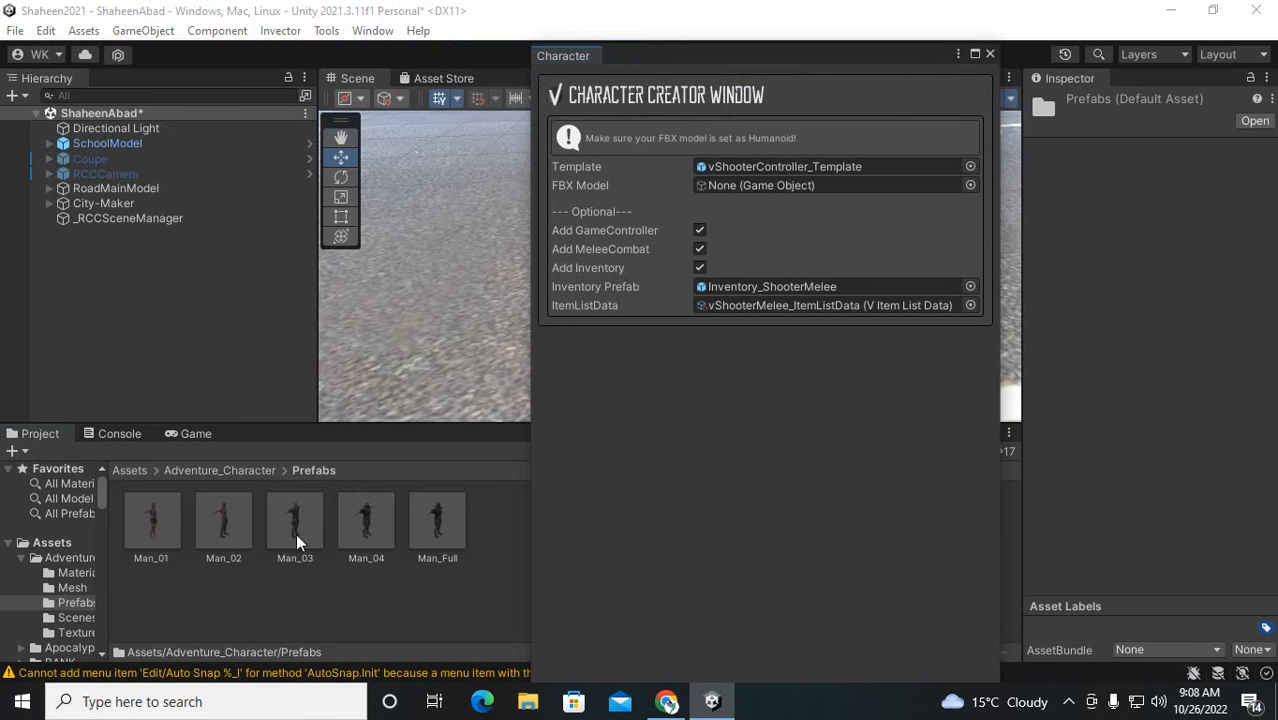
drag(790, 197, 785, 188)
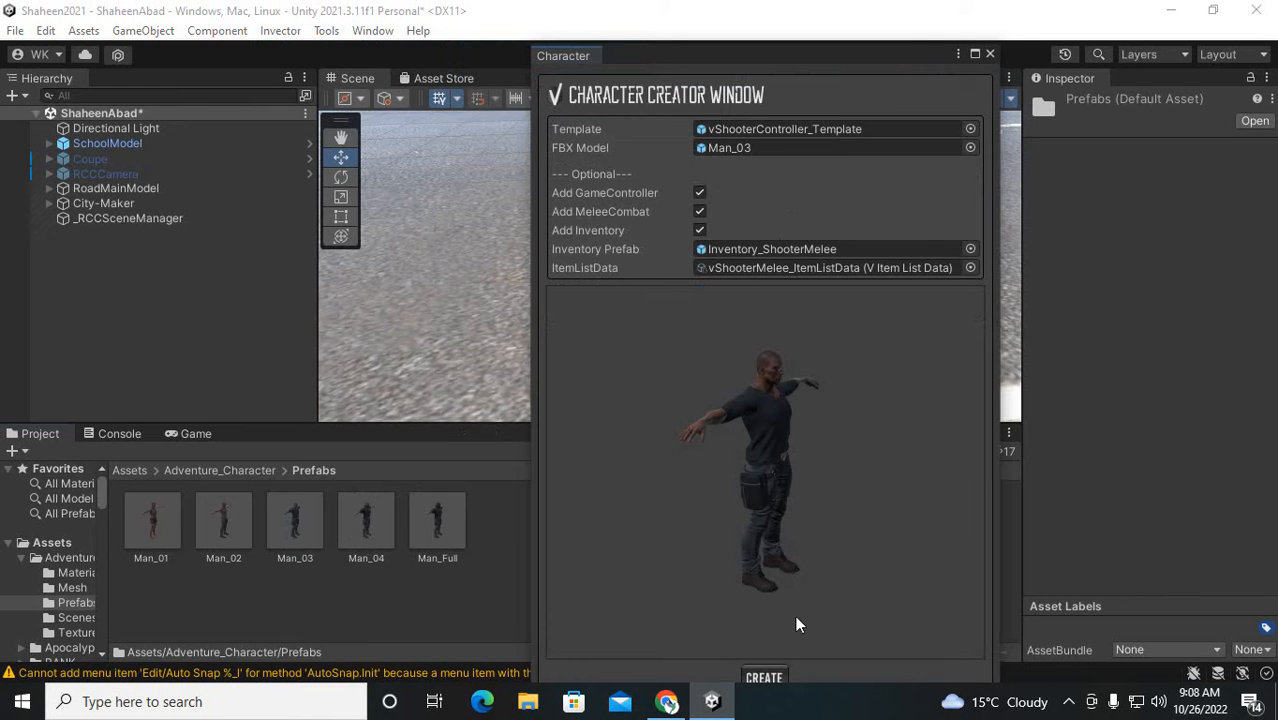
click(762, 678)
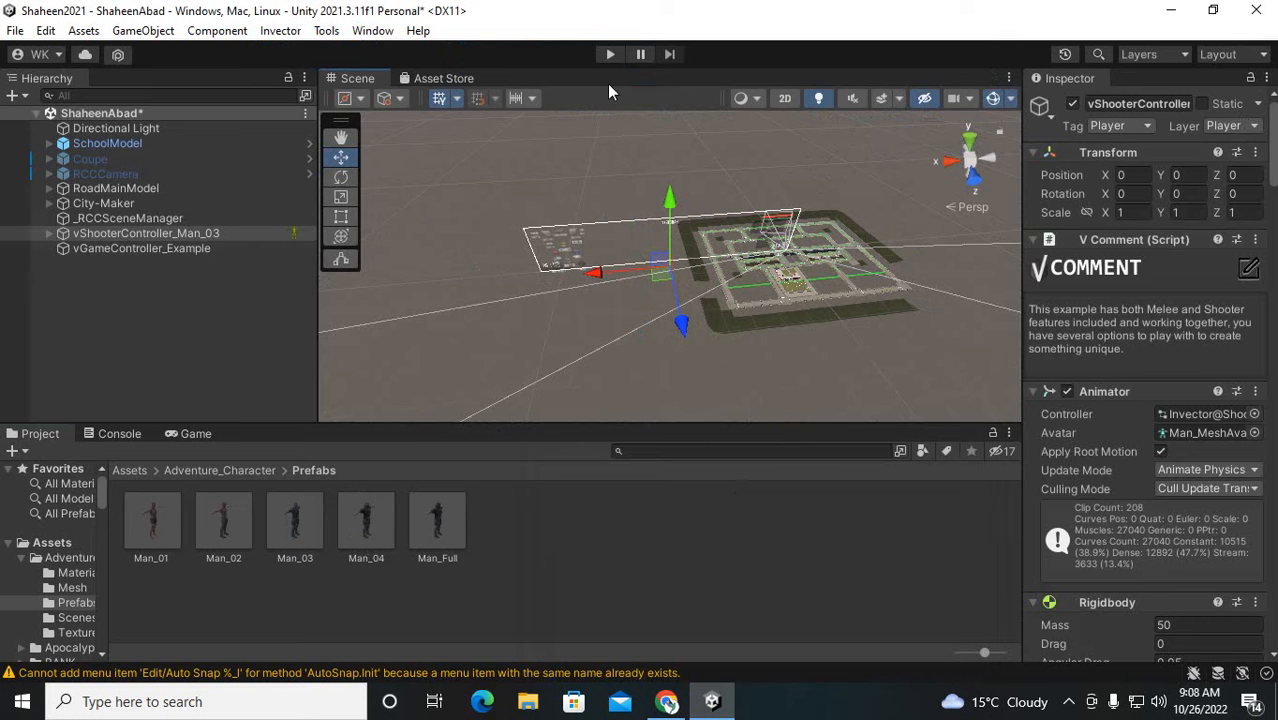
Run the scene to test the new shooter character and stop play mode
click(614, 55)
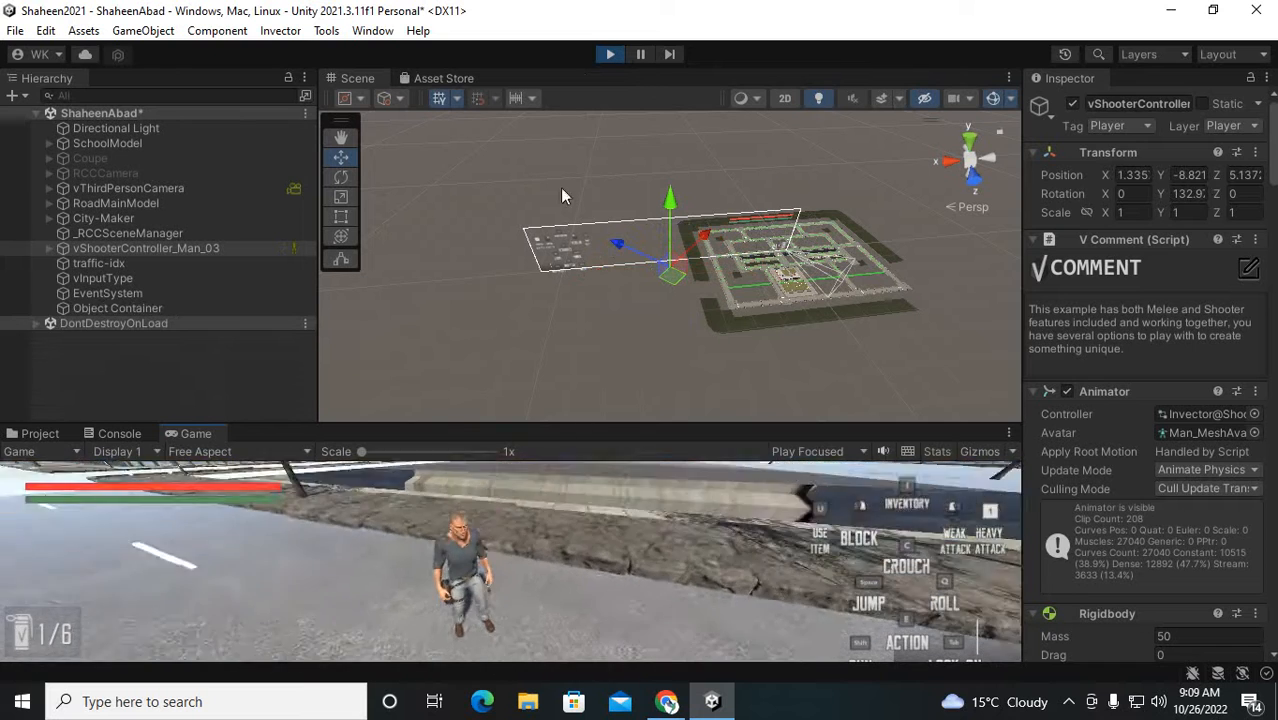
click(612, 55)
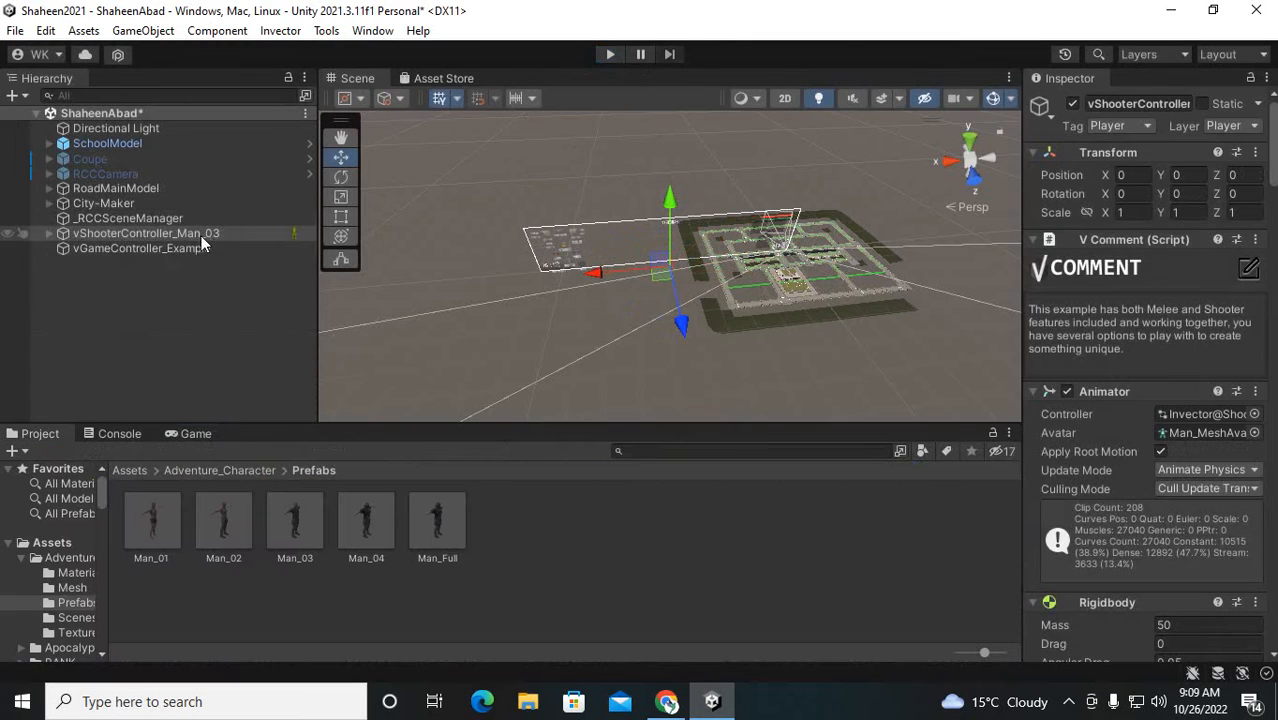
Examine the City-Maker and RoadMainModel objects, including the CustomRoadAndSideWalk group, in the scene
click(146, 204)
scroll(748, 283, up, 2)
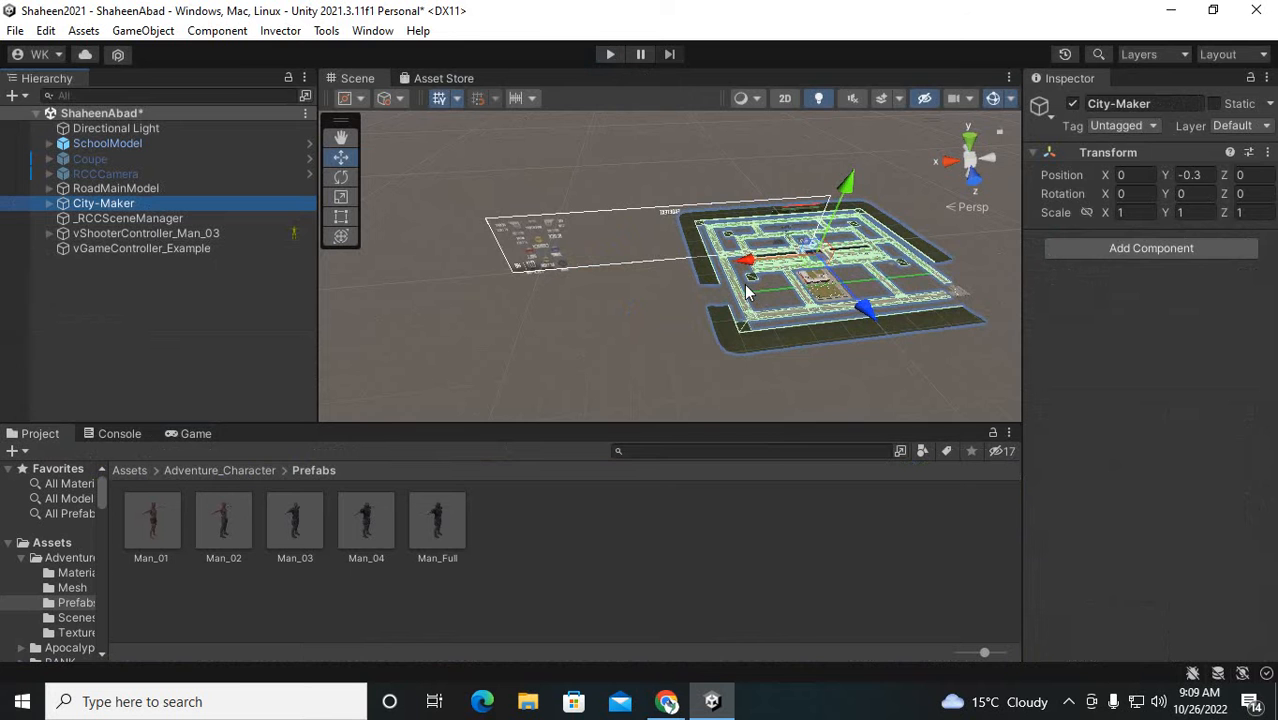
middle_drag(747, 292, 601, 303)
scroll(601, 303, up, 2)
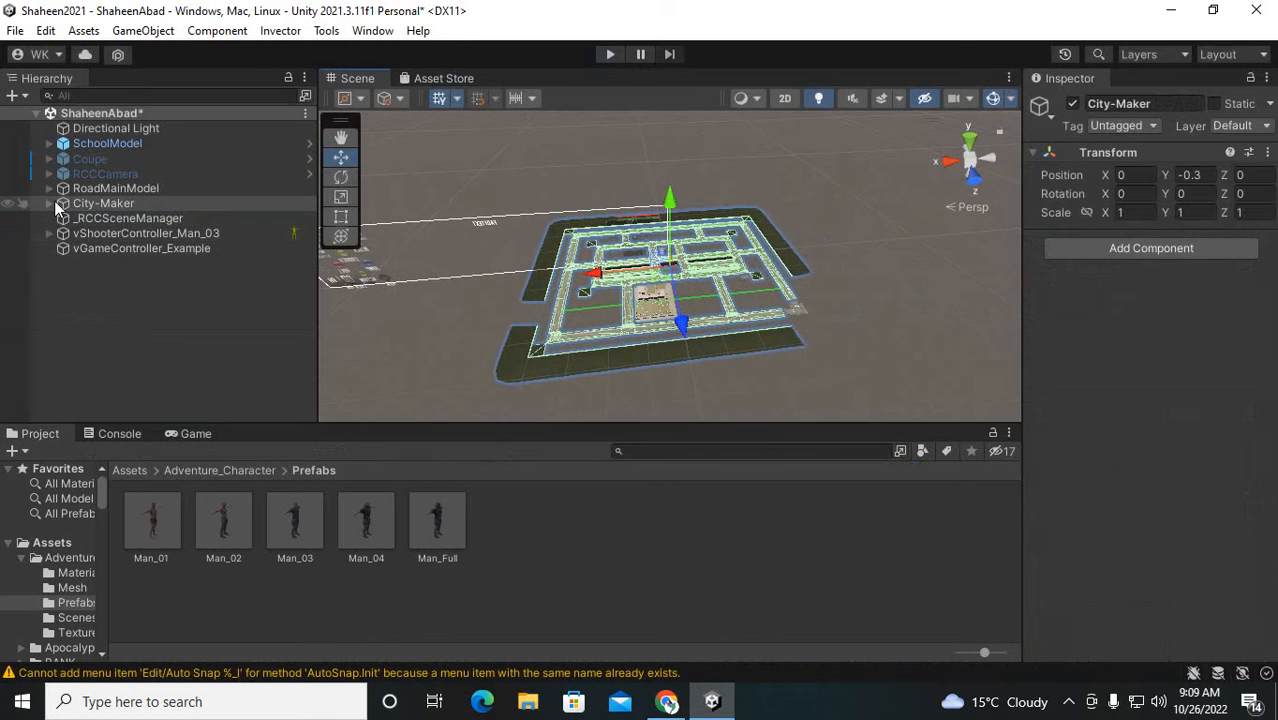
click(79, 189)
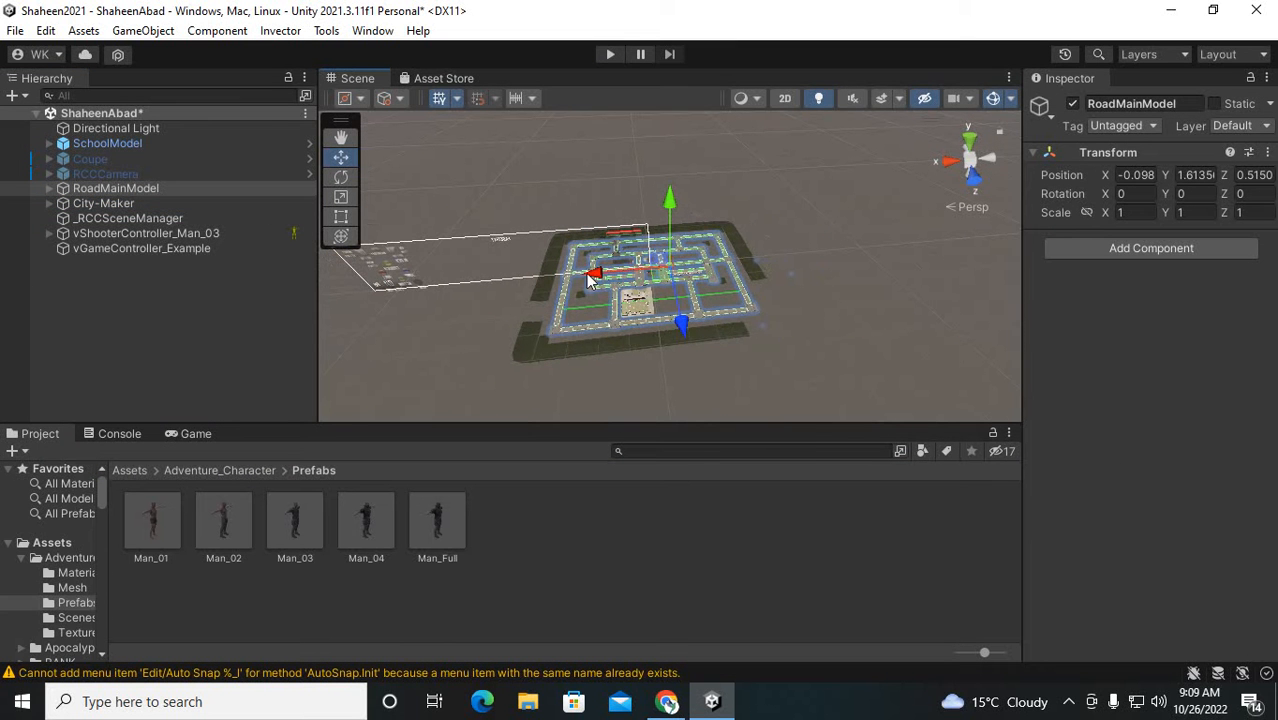
click(49, 189)
click(114, 204)
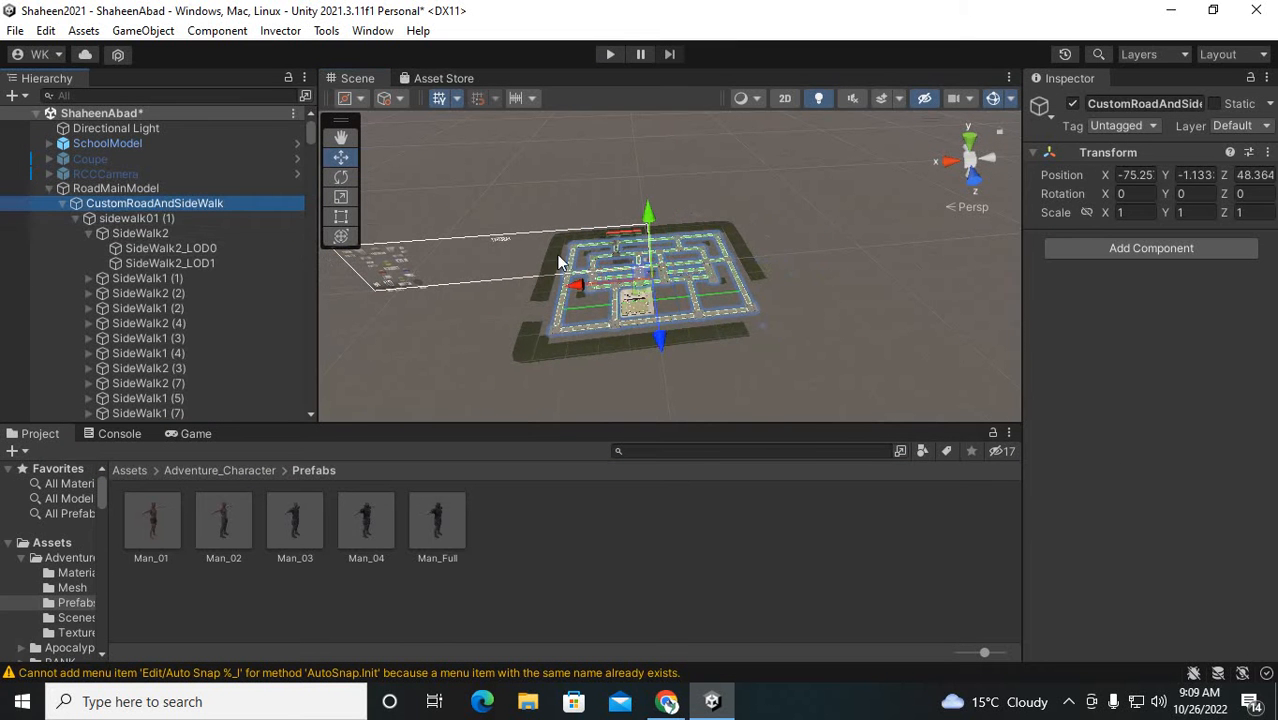
Zoom in on the road surface beside SideWalk2 and check which layer the crosswalk intersection piece is assigned to
click(662, 289)
key(f)
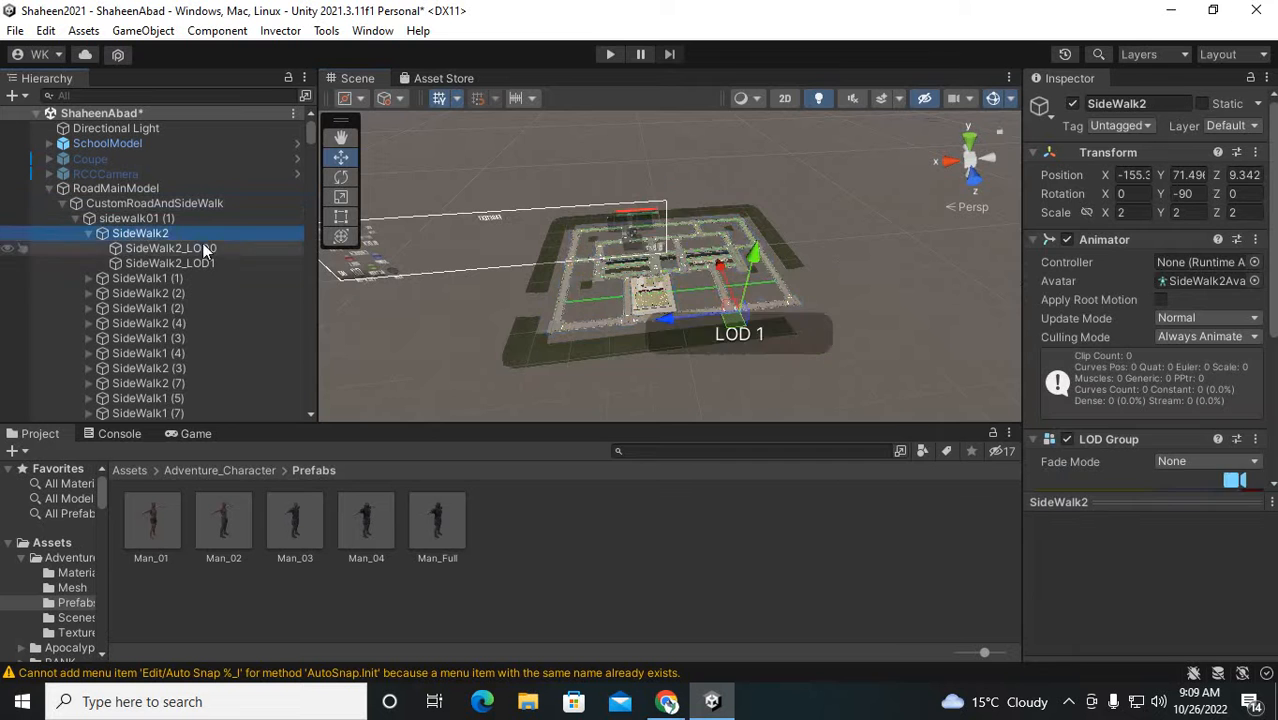
scroll(655, 251, up, 3)
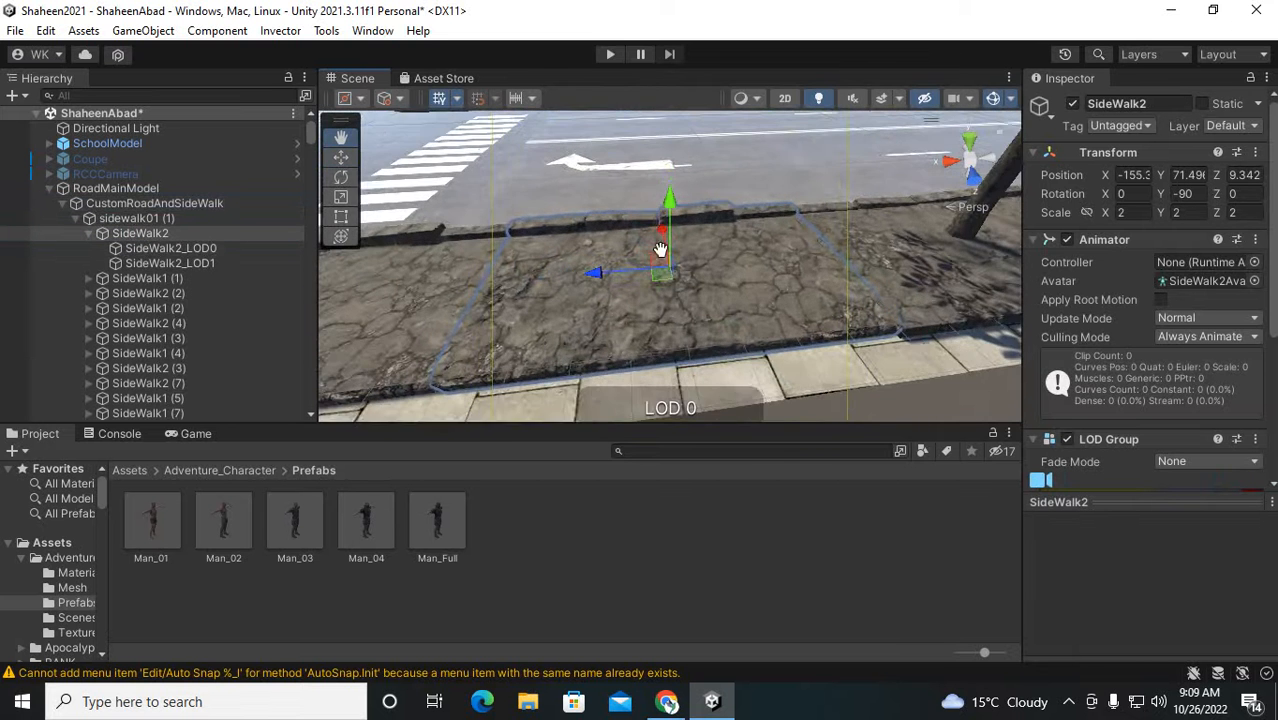
middle_drag(661, 258, 1225, 474)
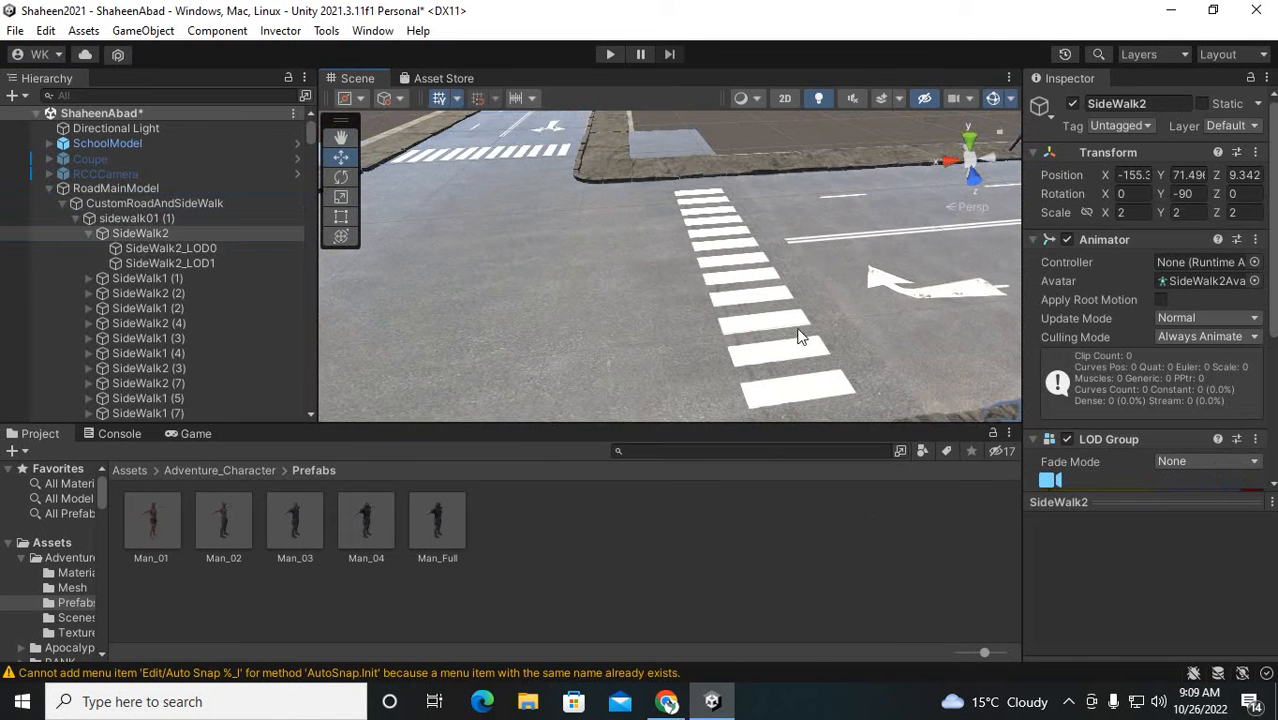
scroll(797, 330, down, 1)
scroll(791, 318, down, 1)
click(735, 315)
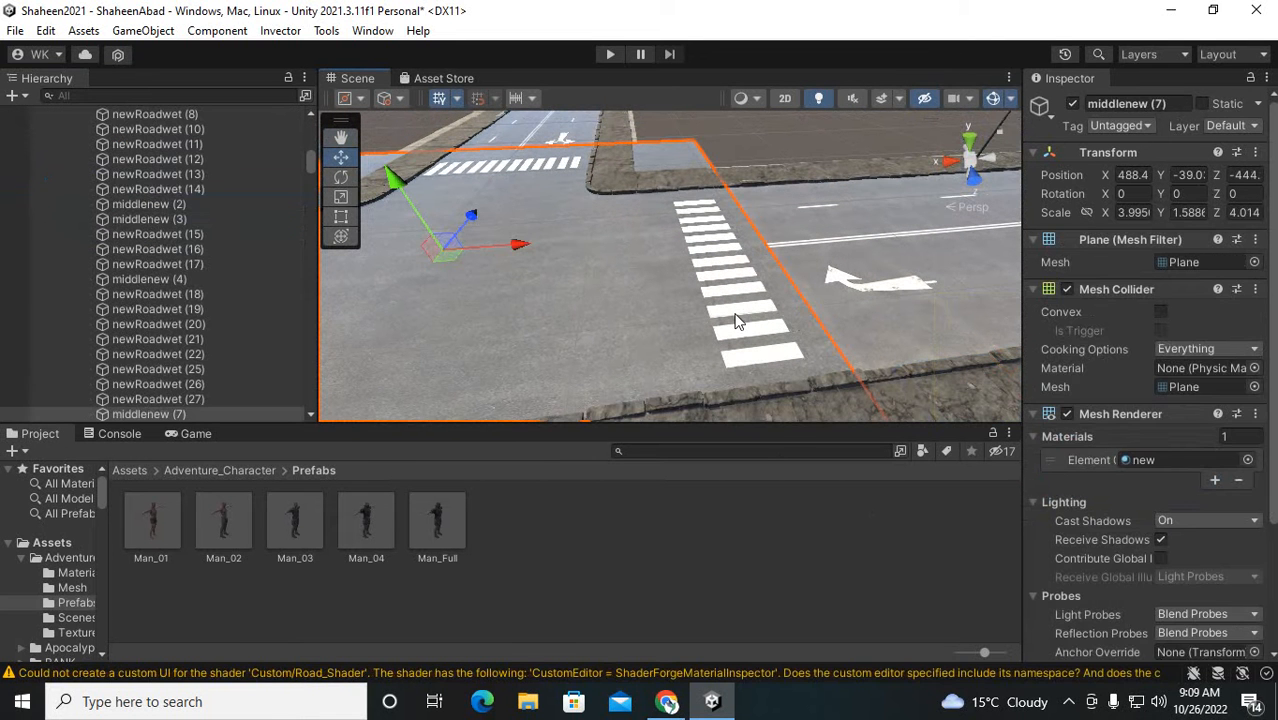
click(1254, 125)
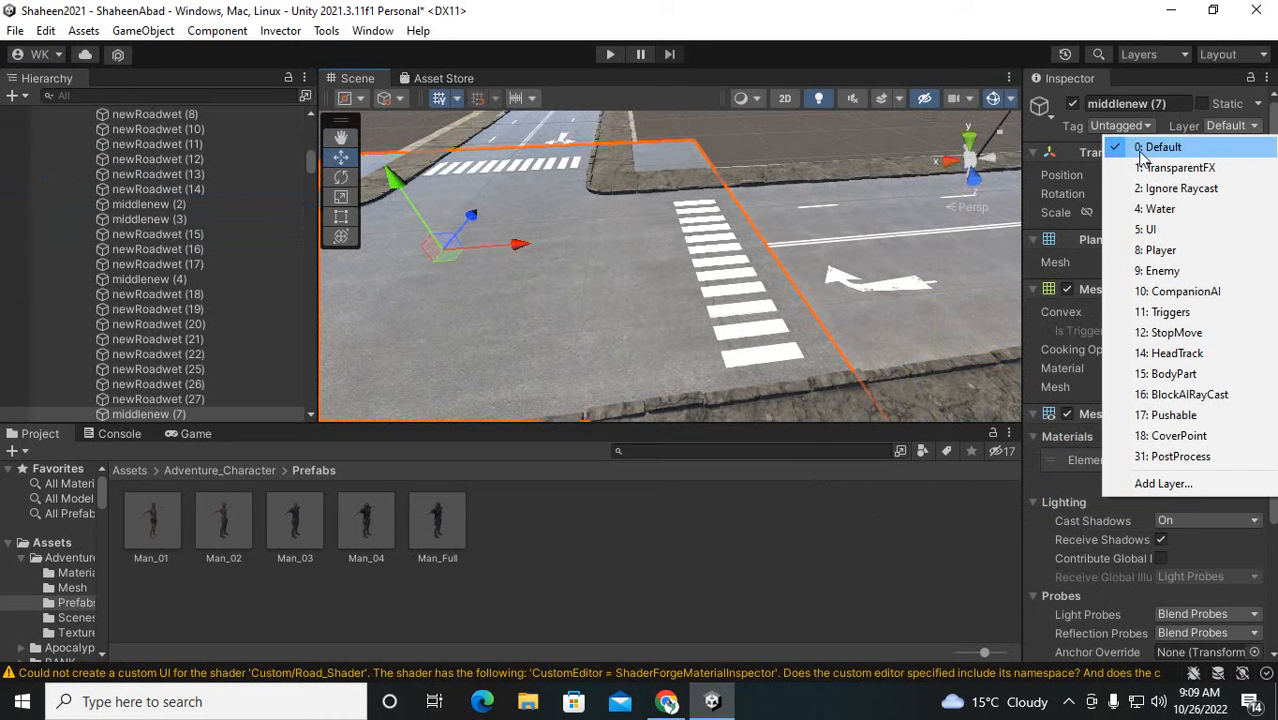
click(697, 590)
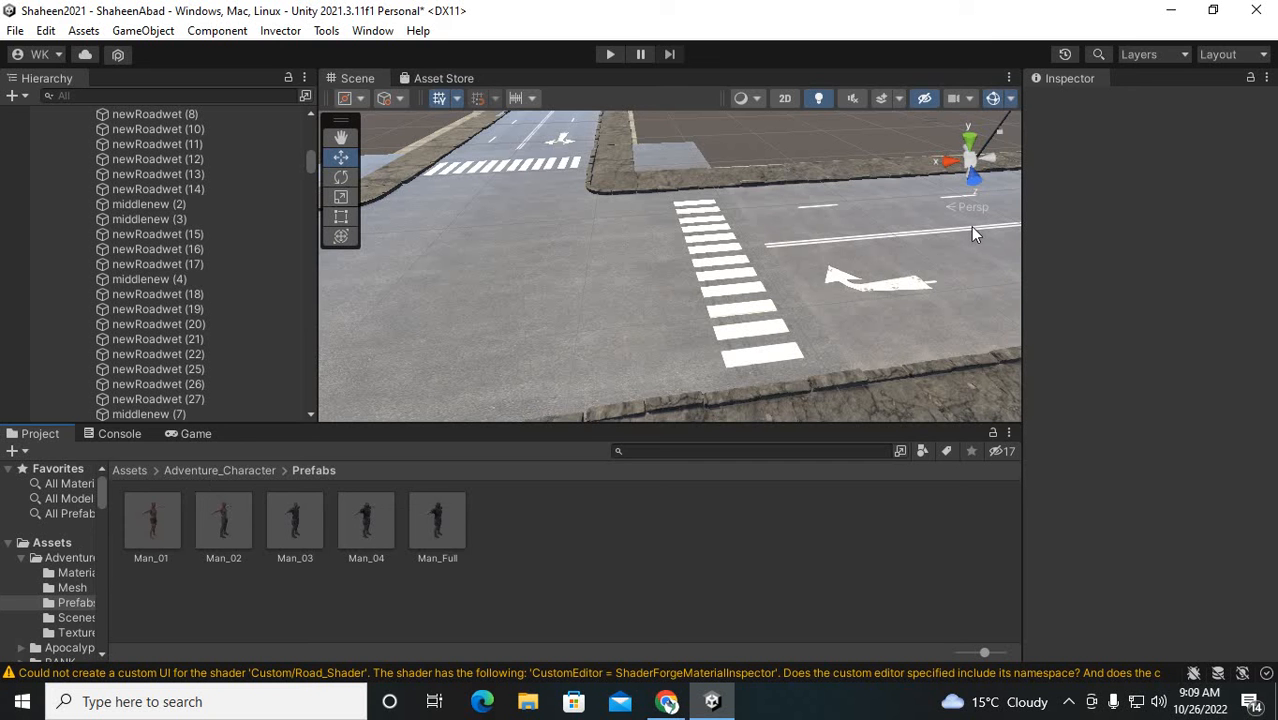
Collapse RoadMainModel in the hierarchy and open the Item Manager properties of vShooterController_Man_03
drag(306, 155, 310, 126)
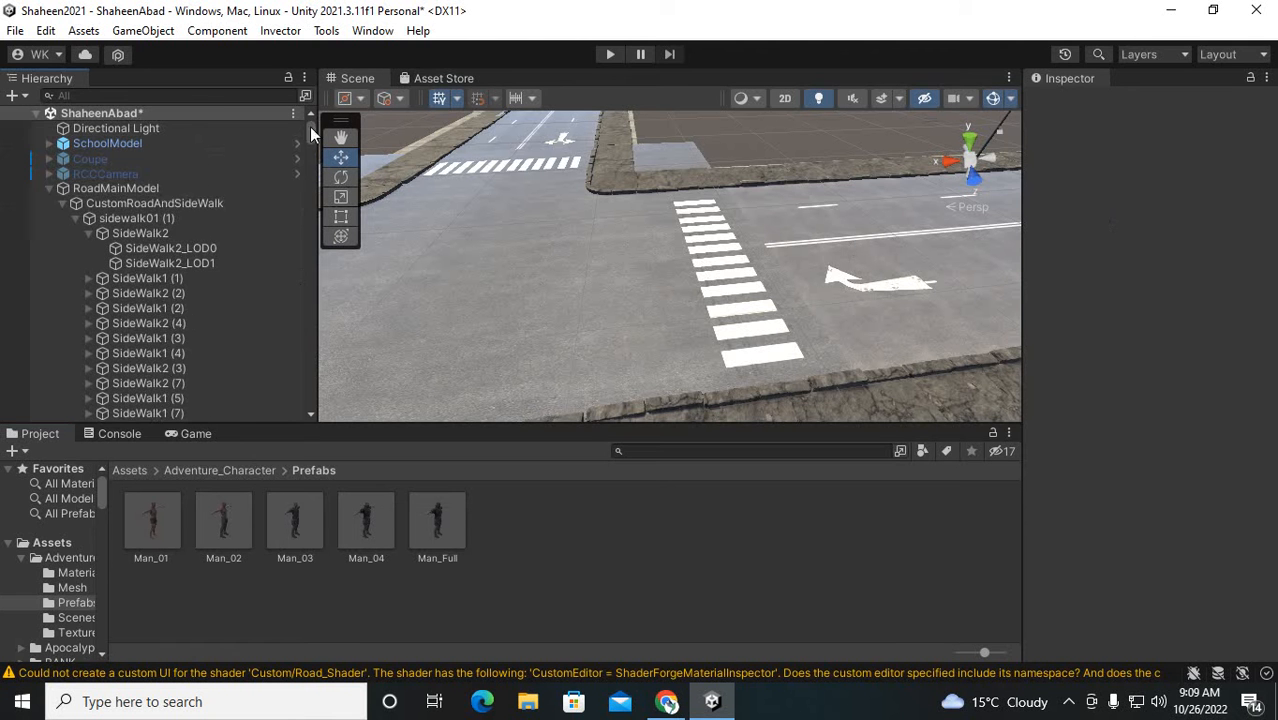
click(160, 188)
click(51, 188)
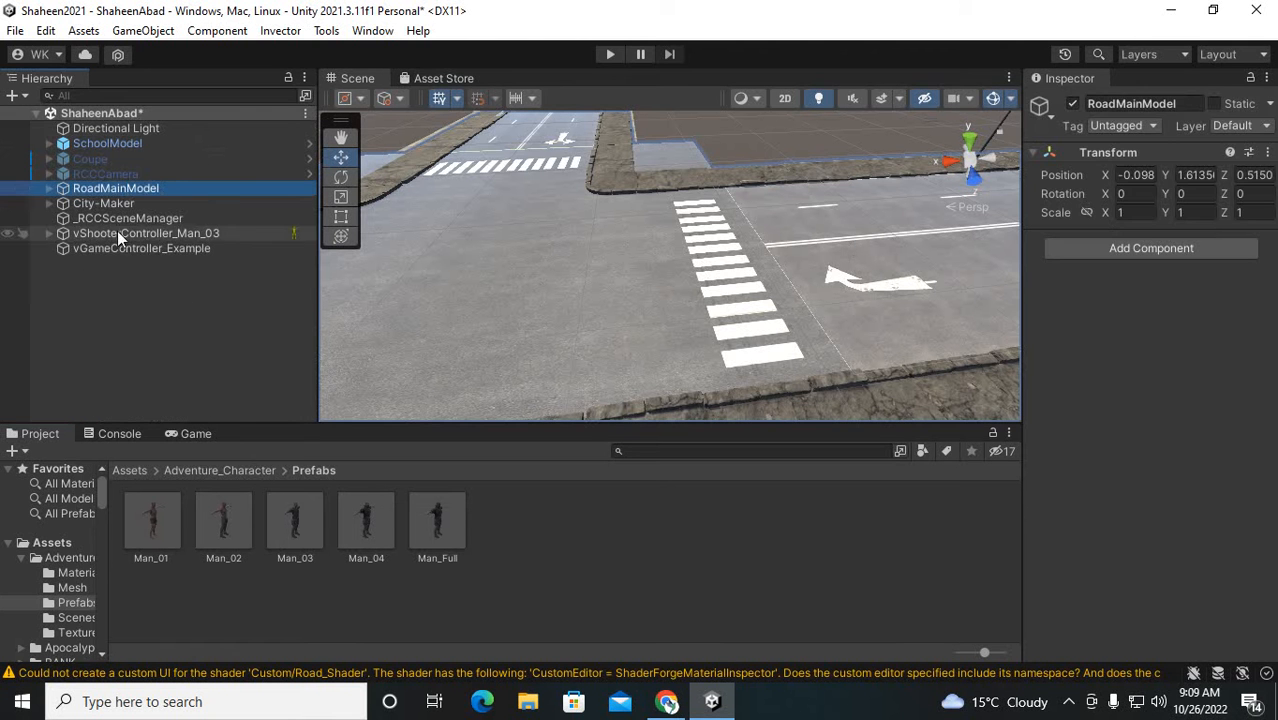
click(181, 234)
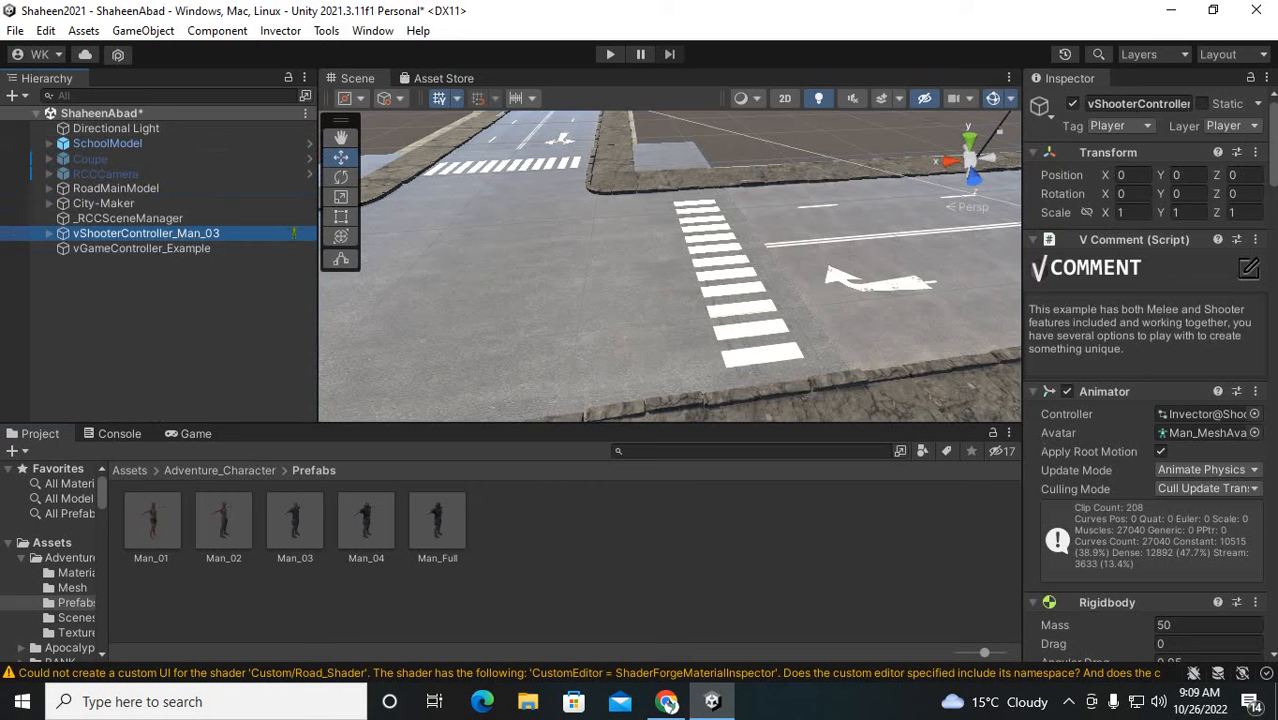
scroll(1123, 443, down, 20)
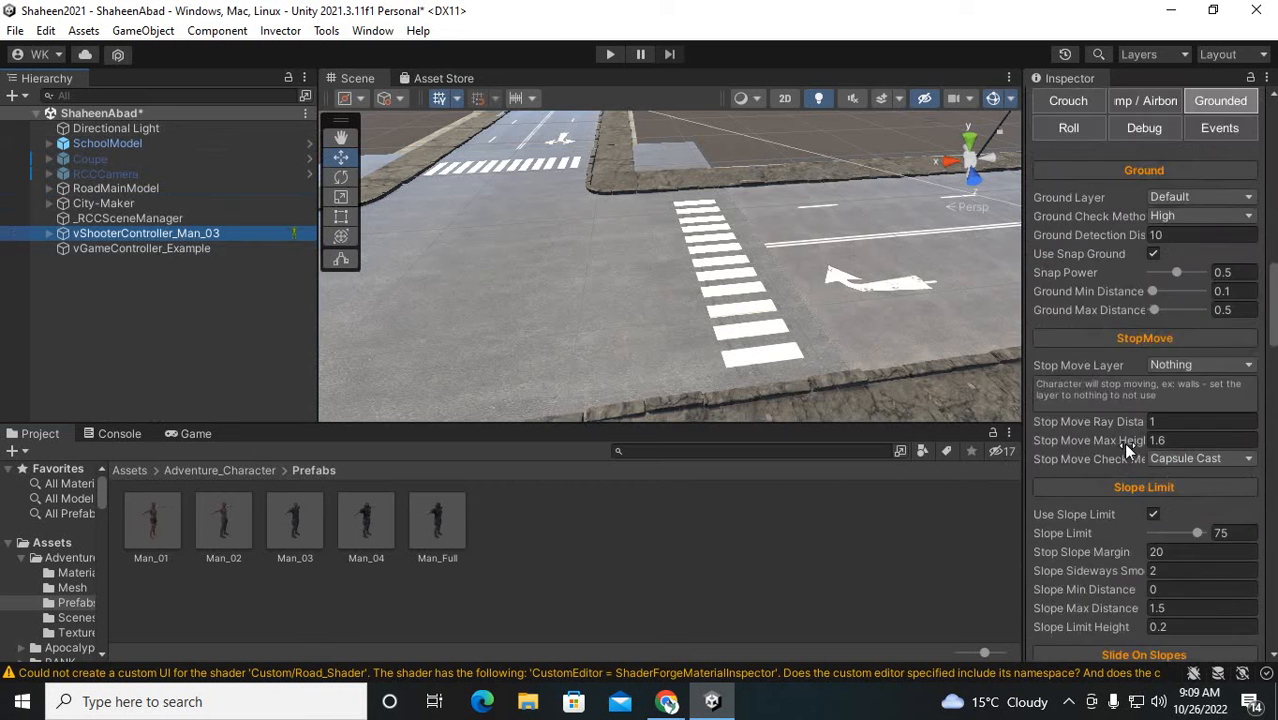
scroll(1121, 437, down, 12)
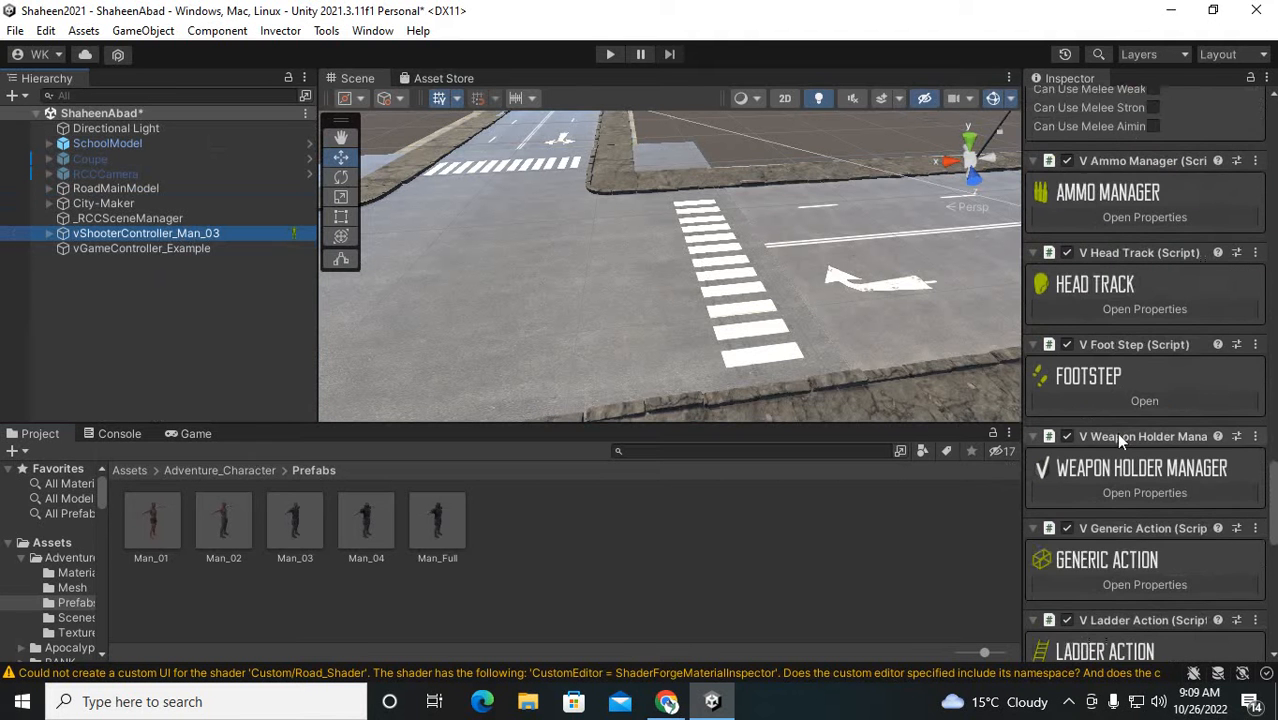
scroll(1113, 431, down, 10)
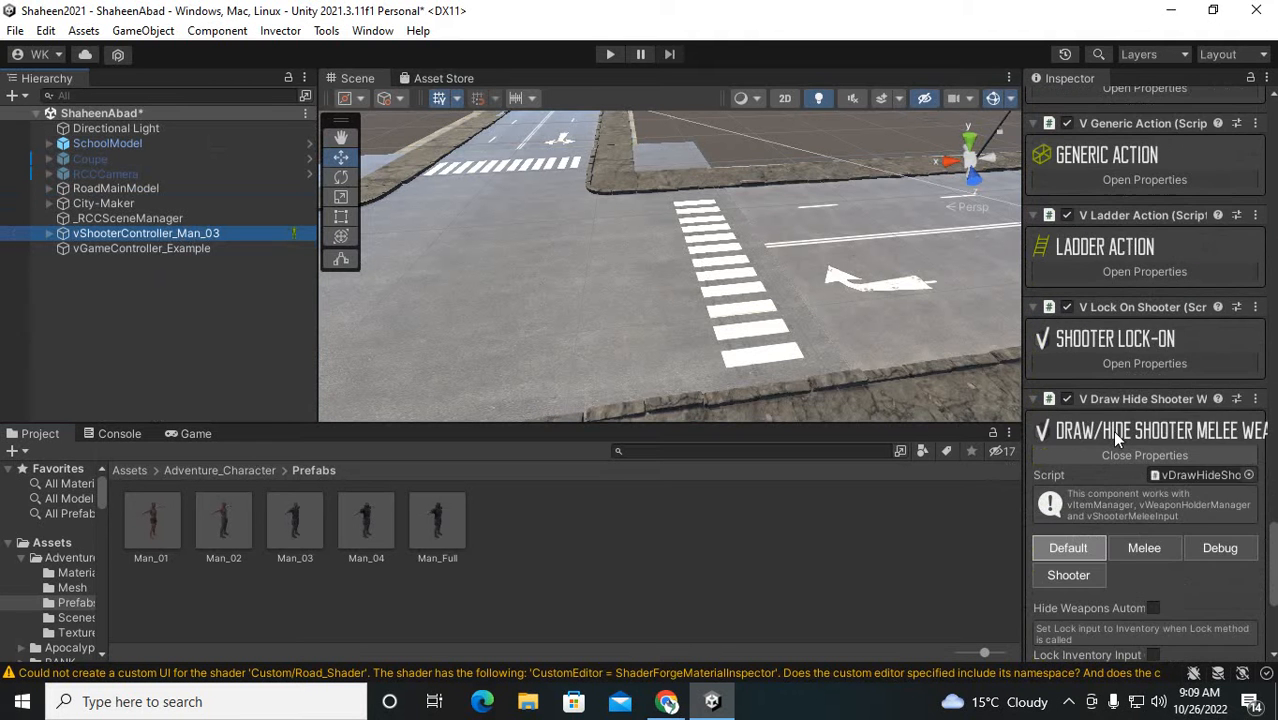
scroll(1112, 429, down, 5)
click(1150, 514)
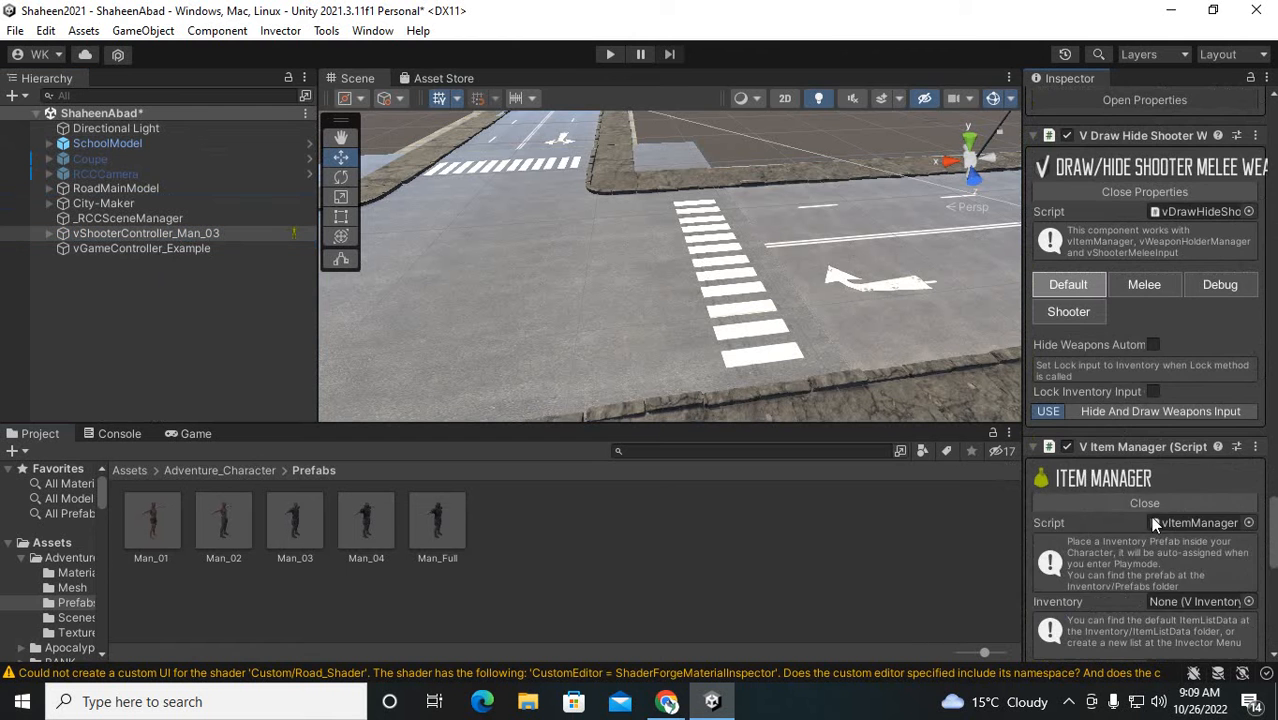
scroll(1171, 538, down, 1)
scroll(1171, 538, down, 3)
Add the Handgun and the Assault Rifle as start items, filtering the item selection by Shooter Weapon
click(1133, 552)
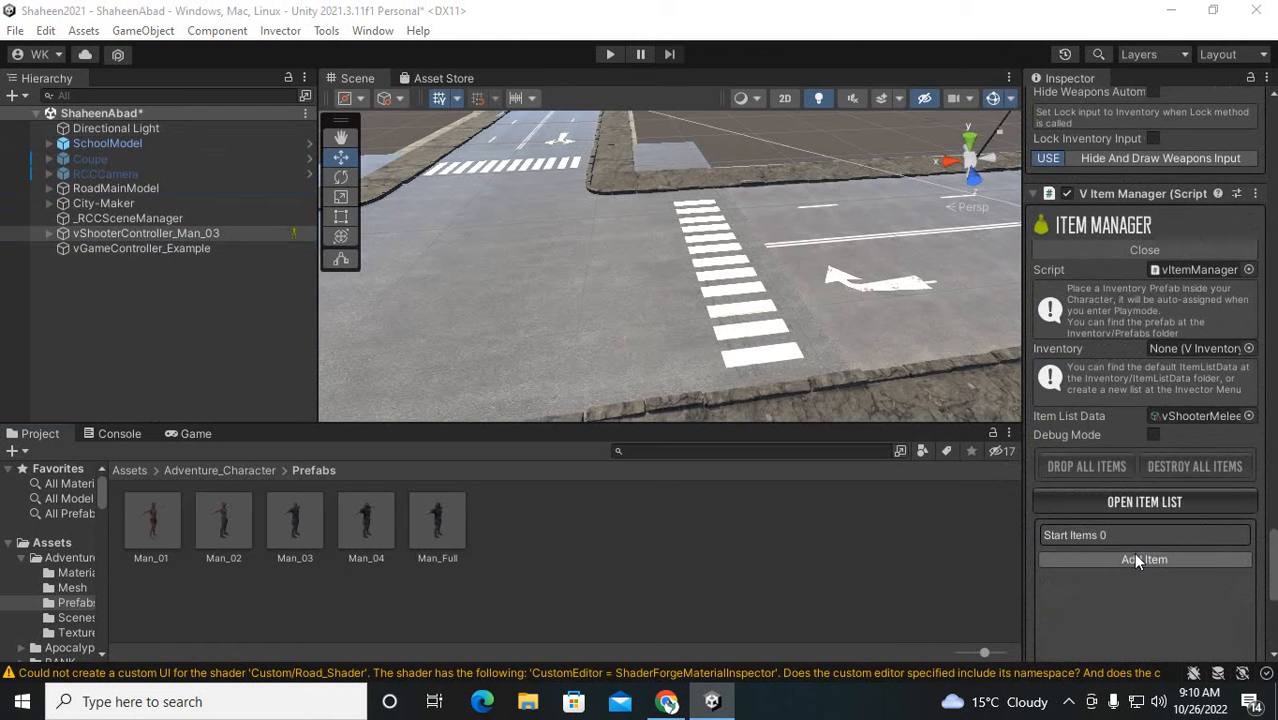
click(1046, 110)
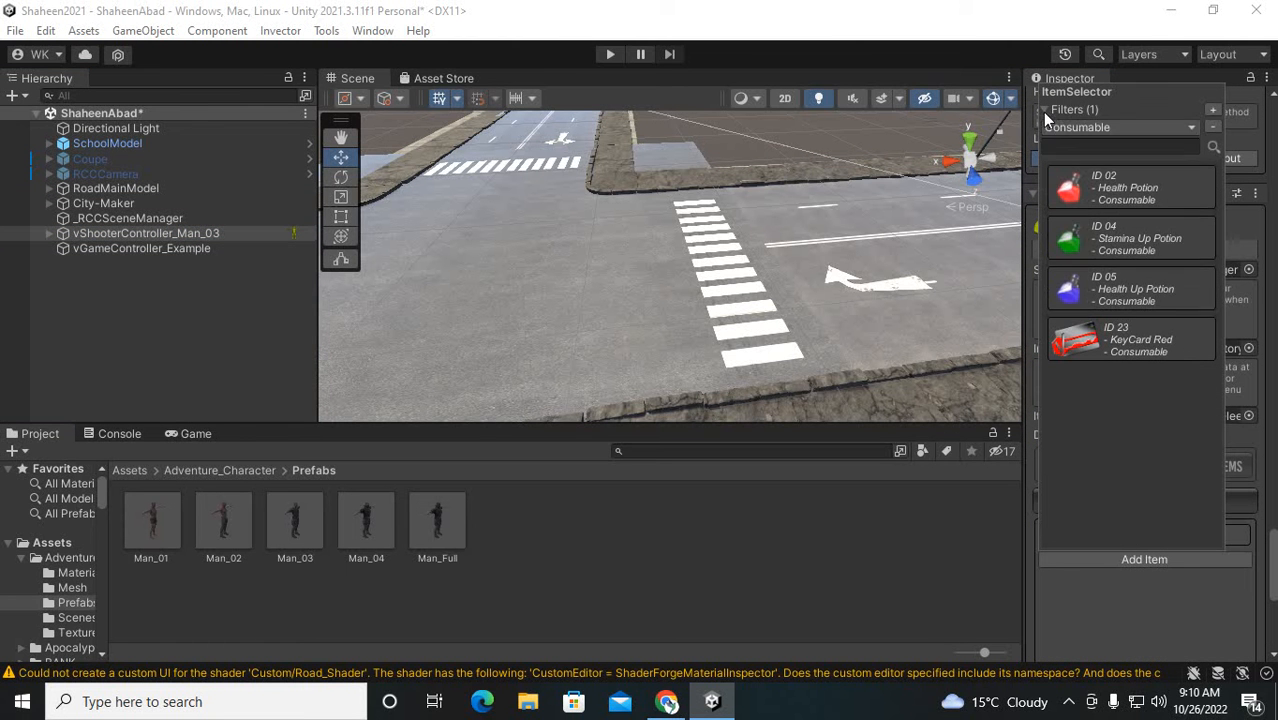
click(1090, 127)
click(1078, 190)
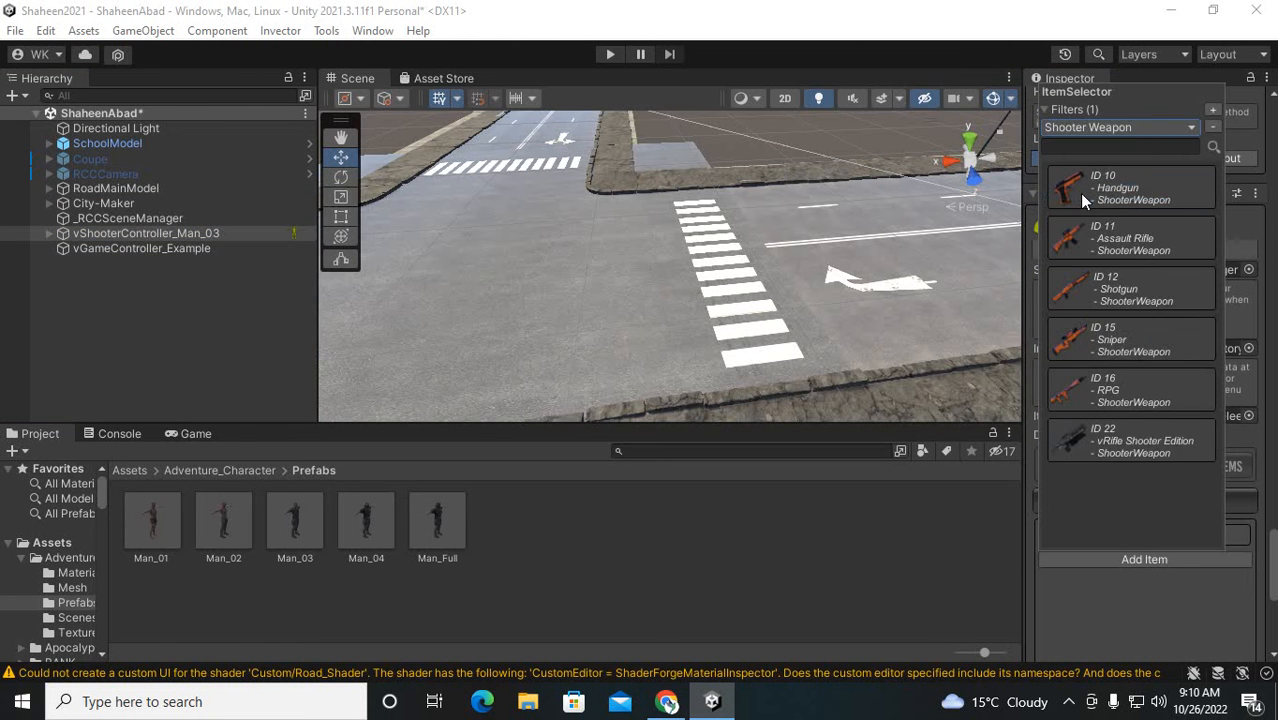
click(1079, 193)
click(1126, 560)
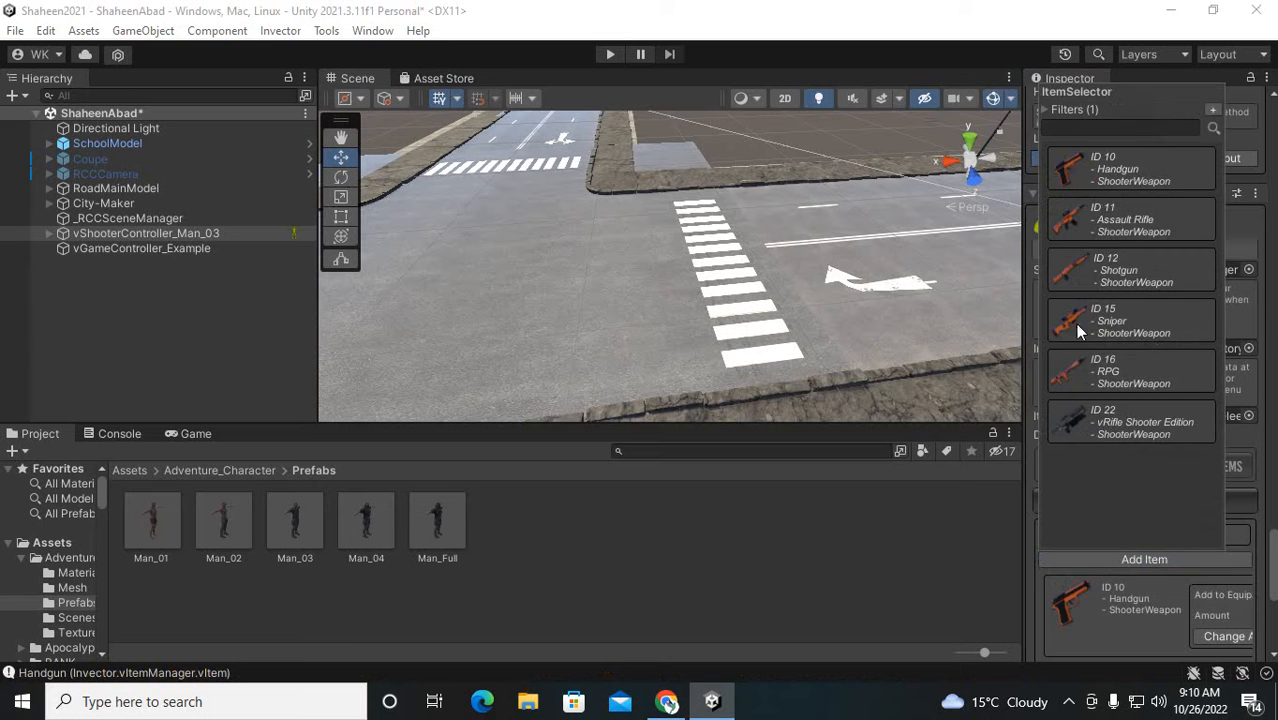
click(1104, 230)
Enable Add to EquipArea and AutoEquip for both the Handgun and the Assault Rifle start items
scroll(1180, 485, down, 3)
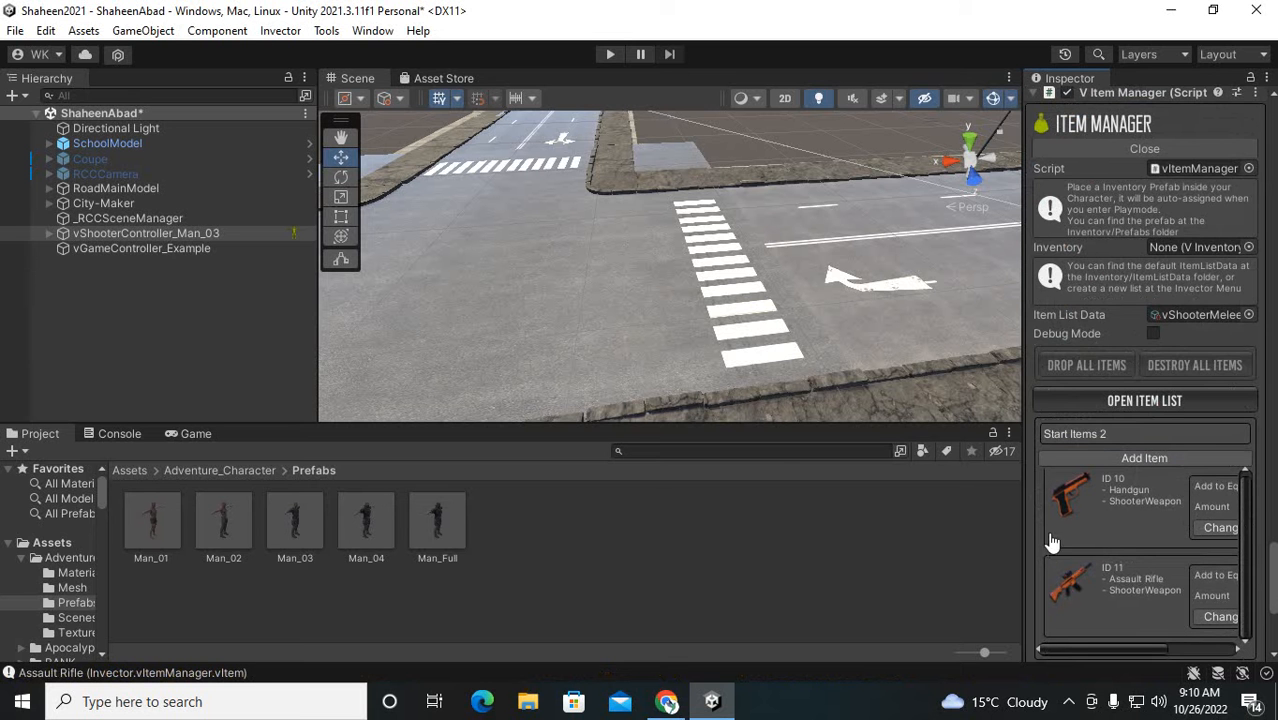
drag(1026, 527, 877, 530)
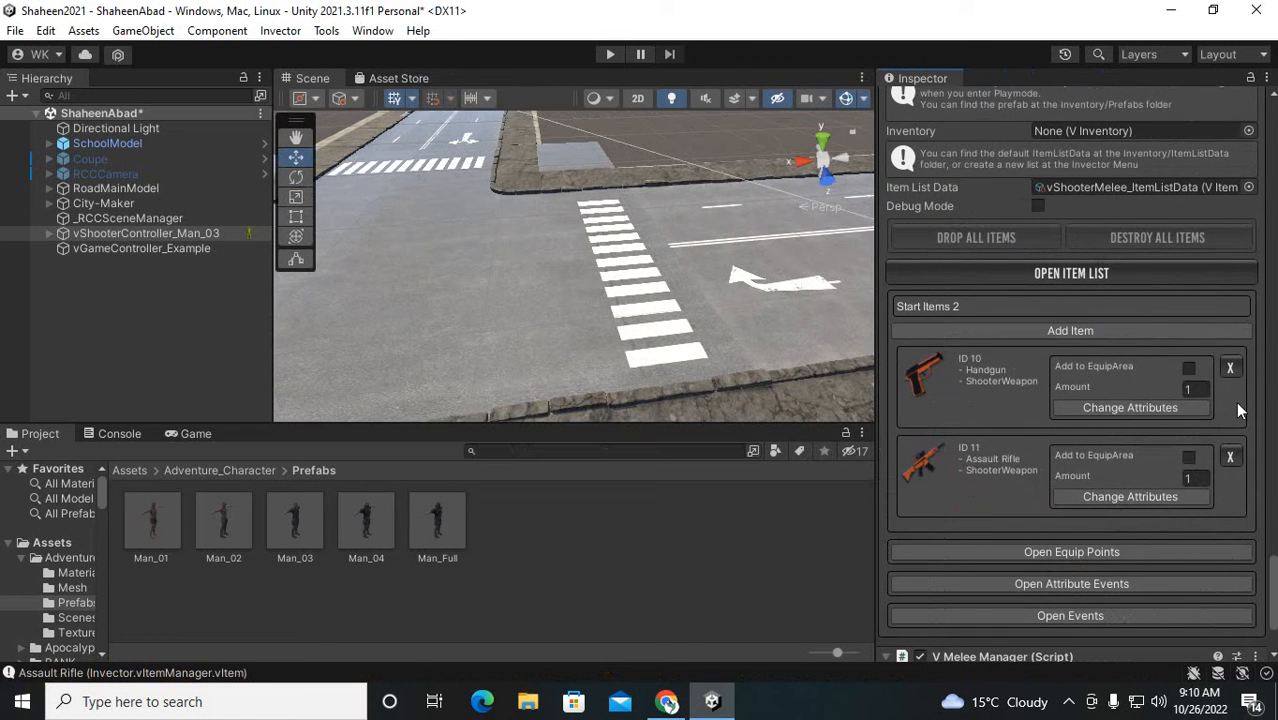
click(1188, 369)
click(1174, 405)
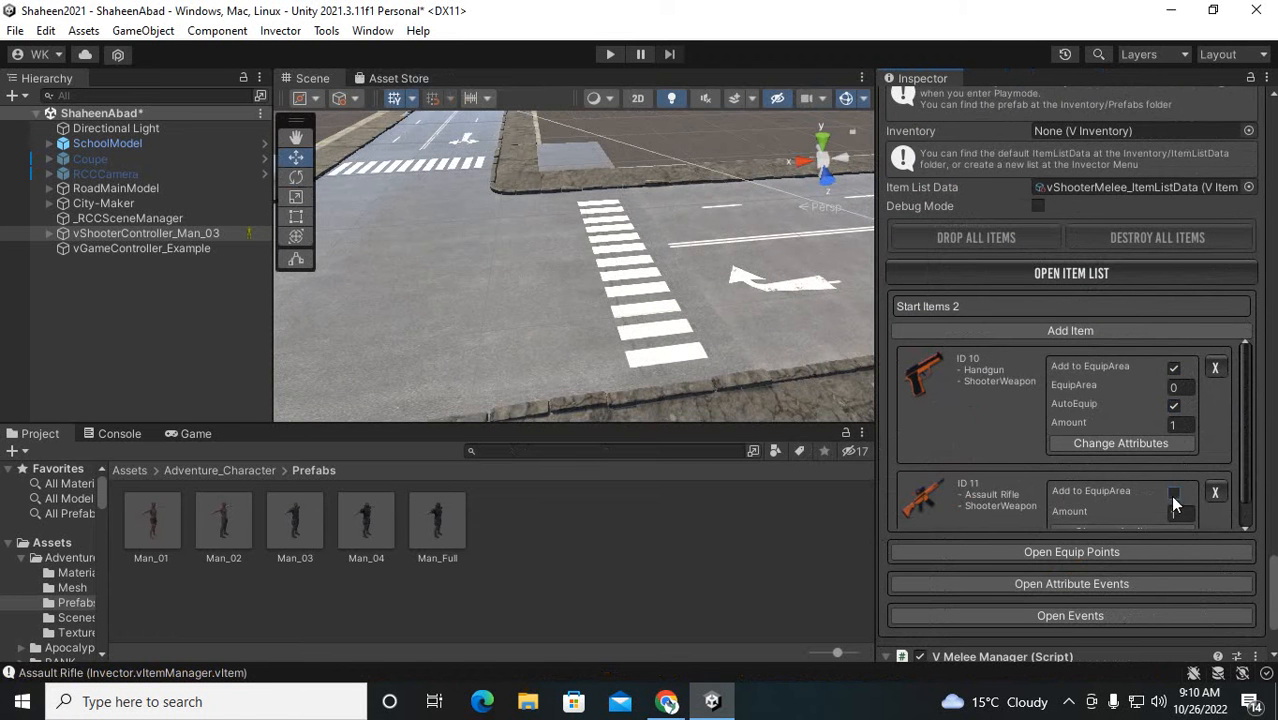
click(1174, 496)
scroll(1185, 460, down, 2)
click(1174, 467)
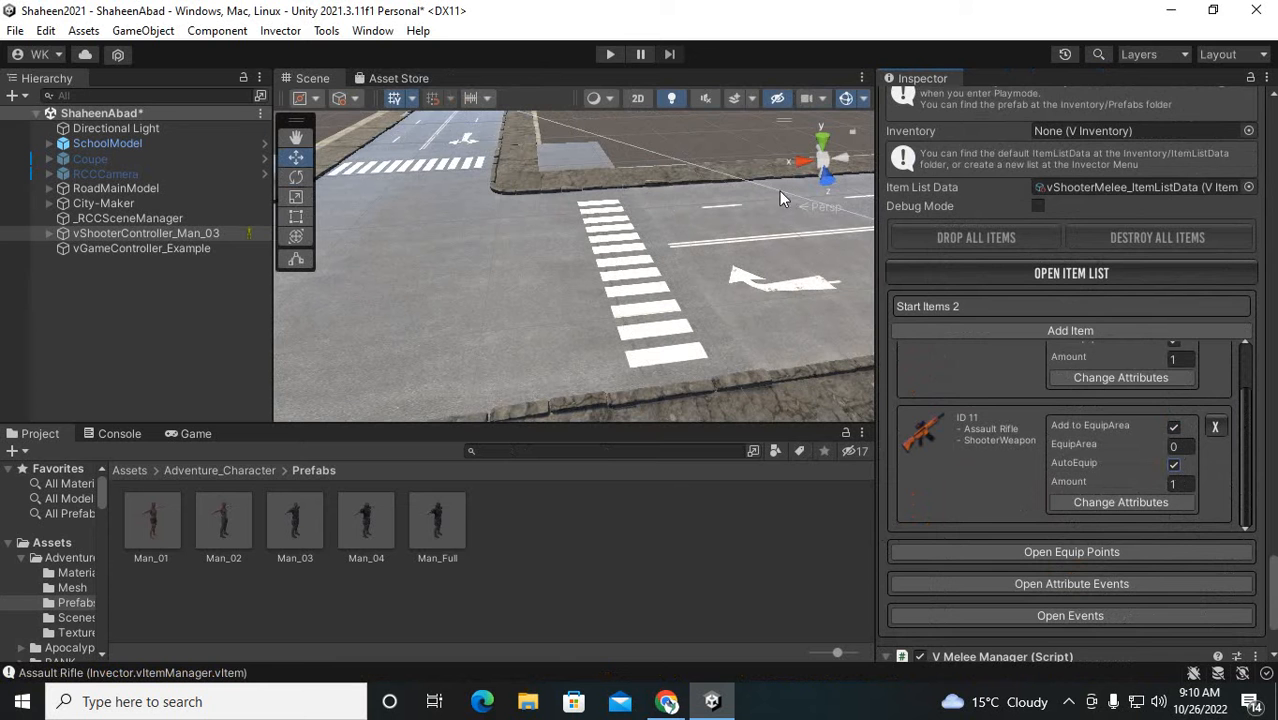
drag(875, 222, 1001, 222)
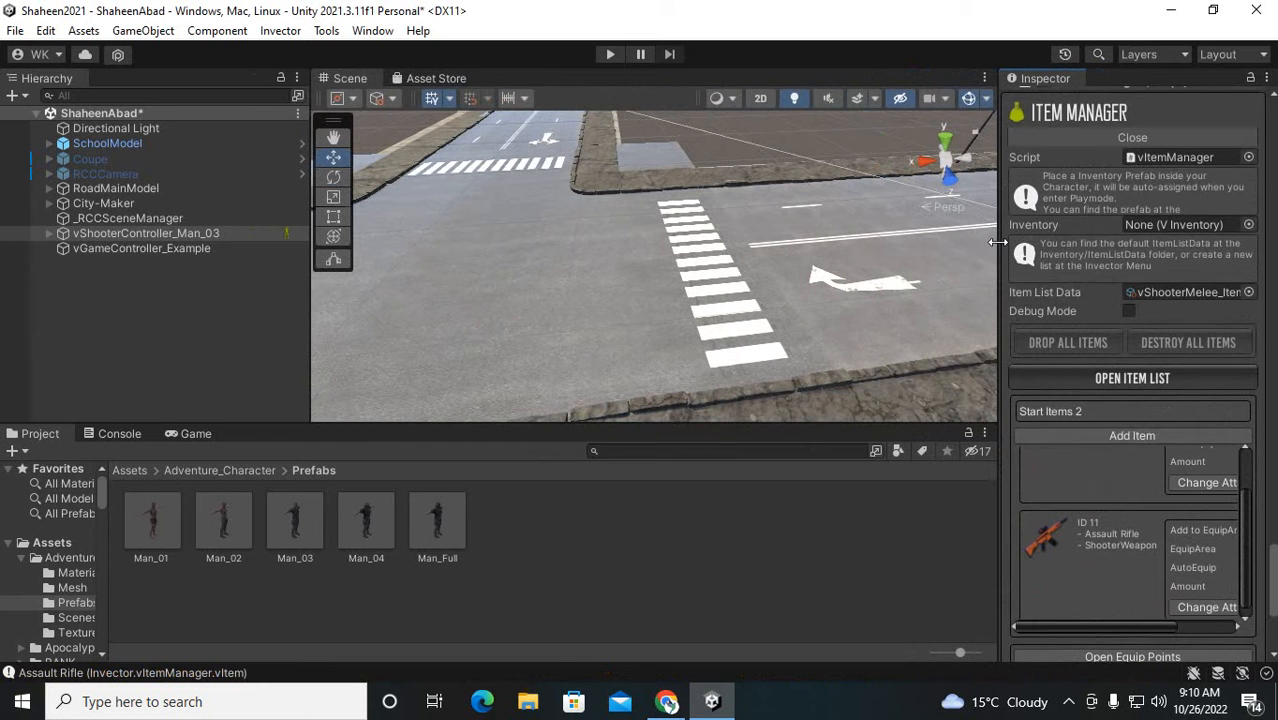
Play the scene and test aiming, firing the assault rifle and walking with the shooter character, and release the game cursor
click(611, 56)
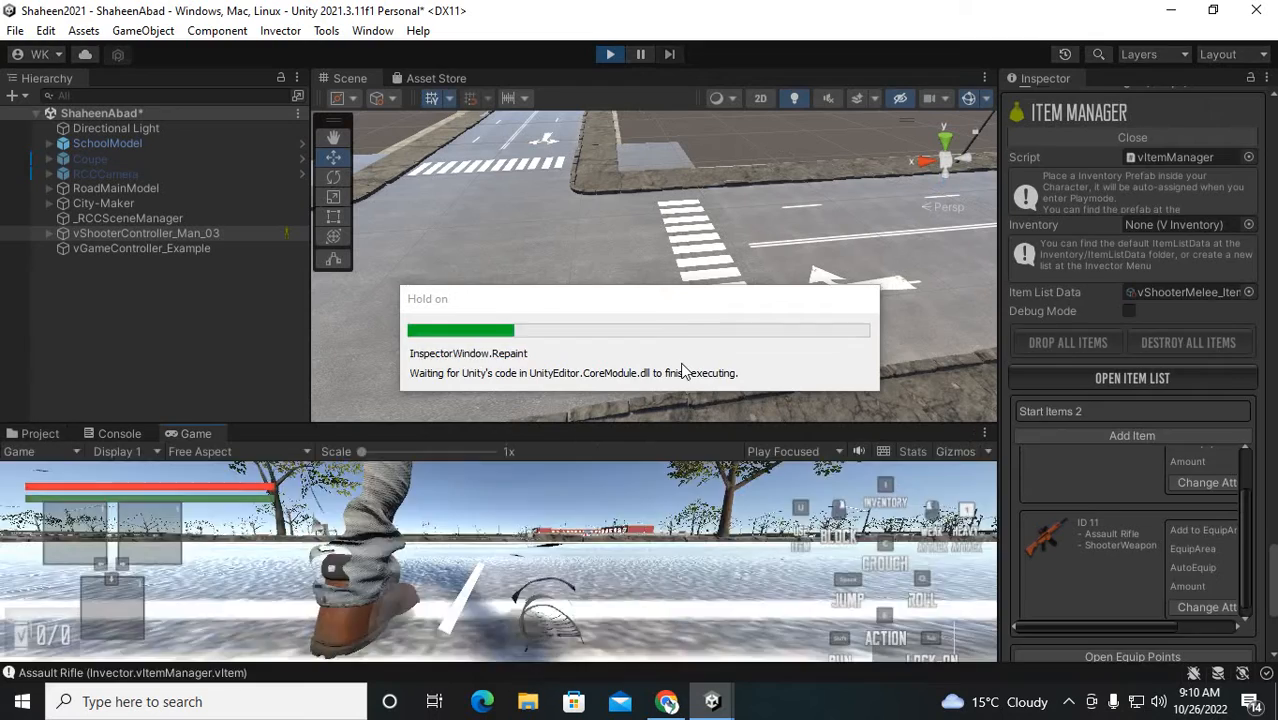
click(564, 466)
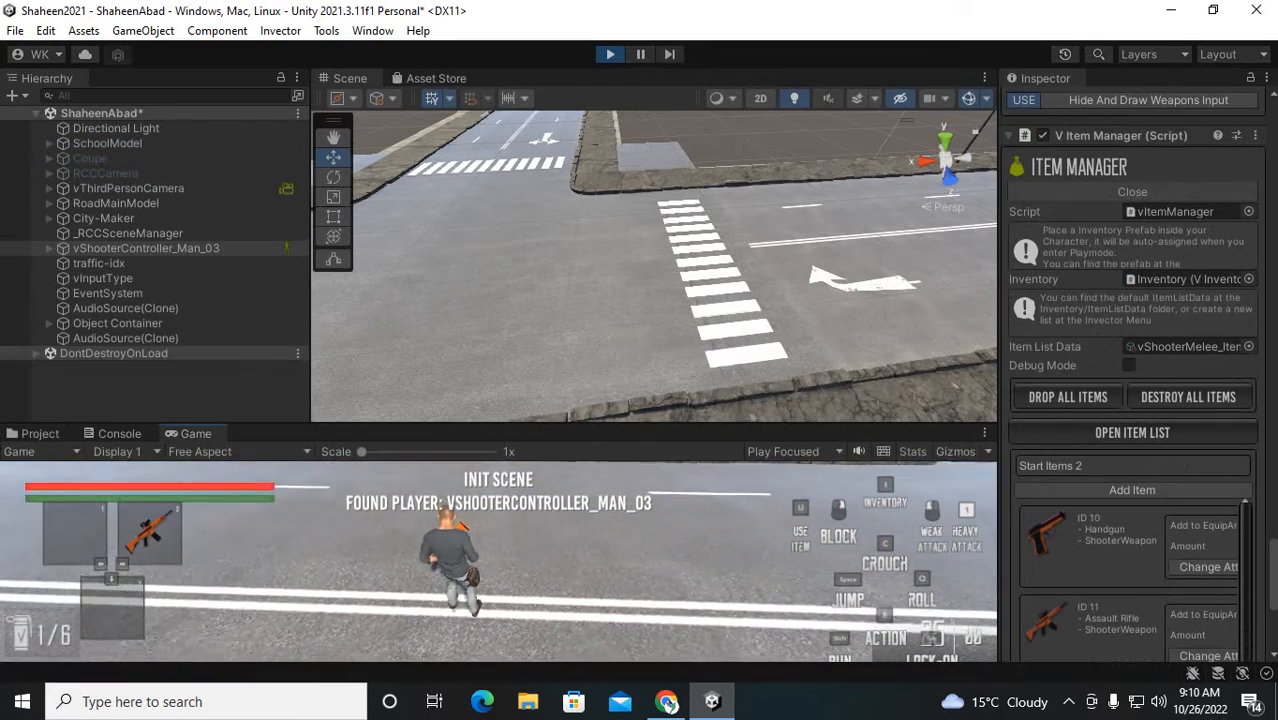
right_click(497, 560)
click(497, 560)
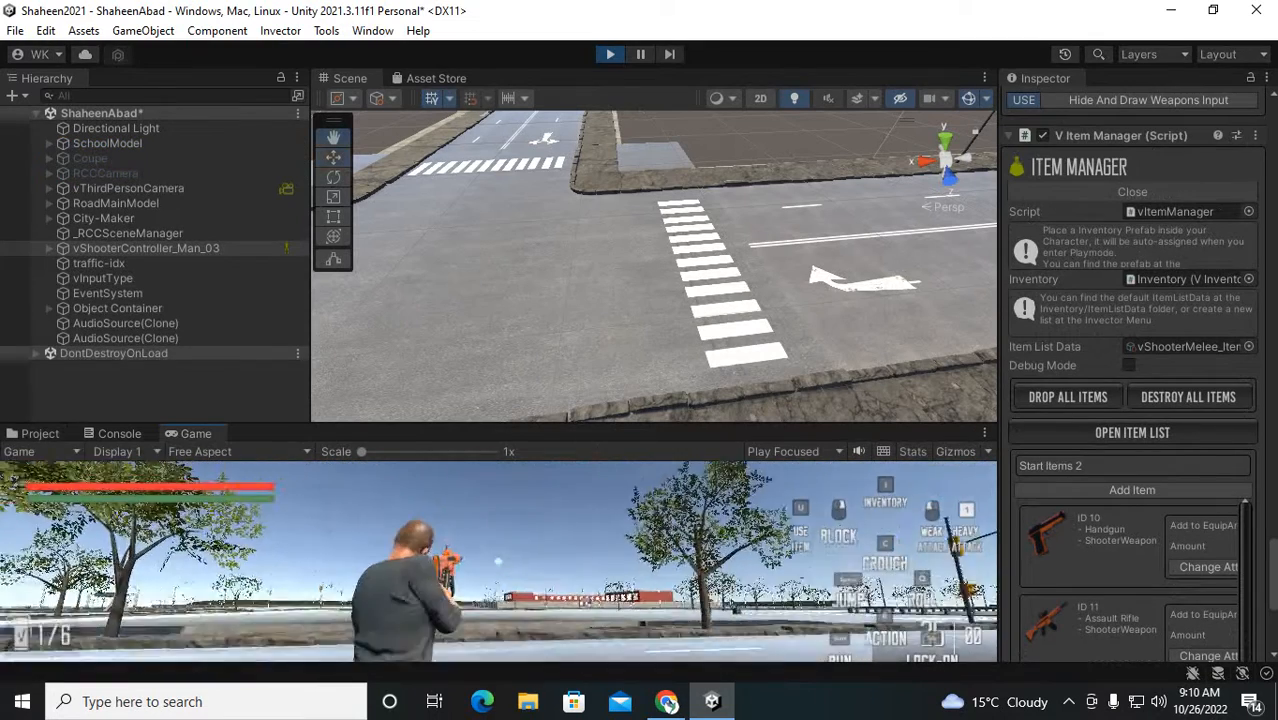
key(s)
right_click(497, 560)
click(497, 560)
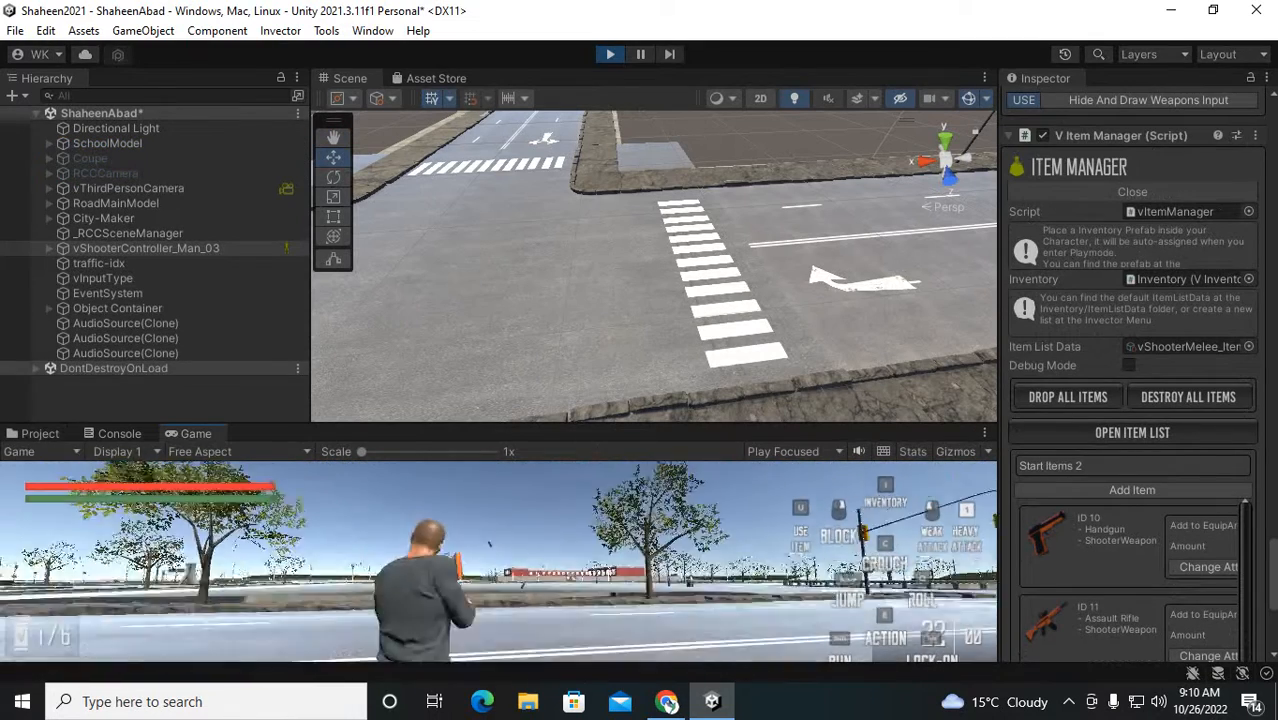
key(s)
key(s)
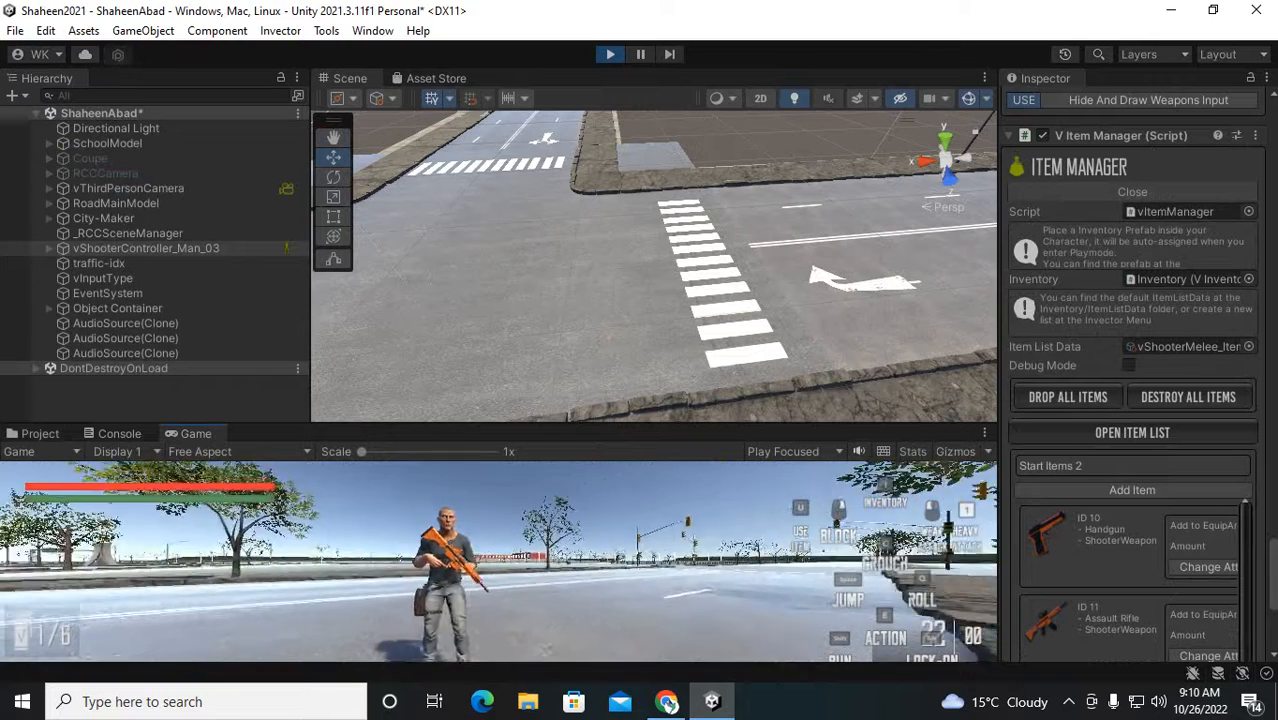
key(Escape)
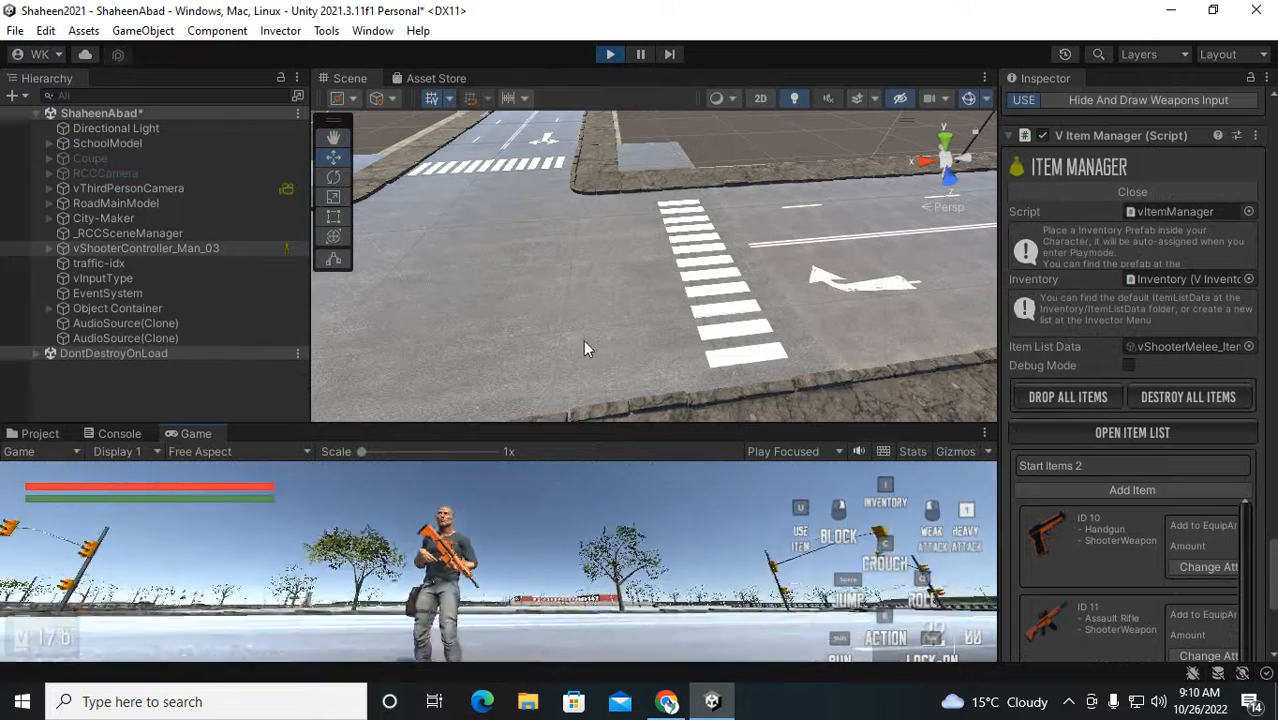
Select the 3D Model child of vShooterController_Man_03 and frame the character closely in the Scene view
click(184, 190)
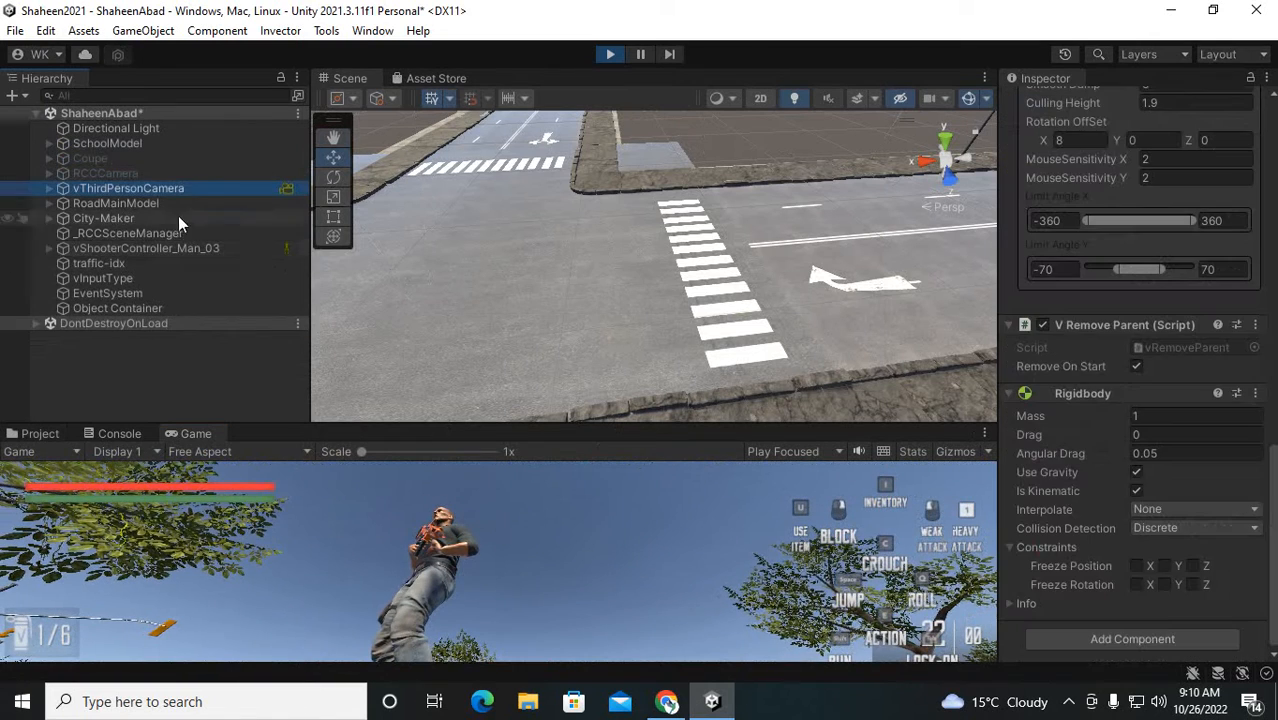
click(50, 248)
click(112, 263)
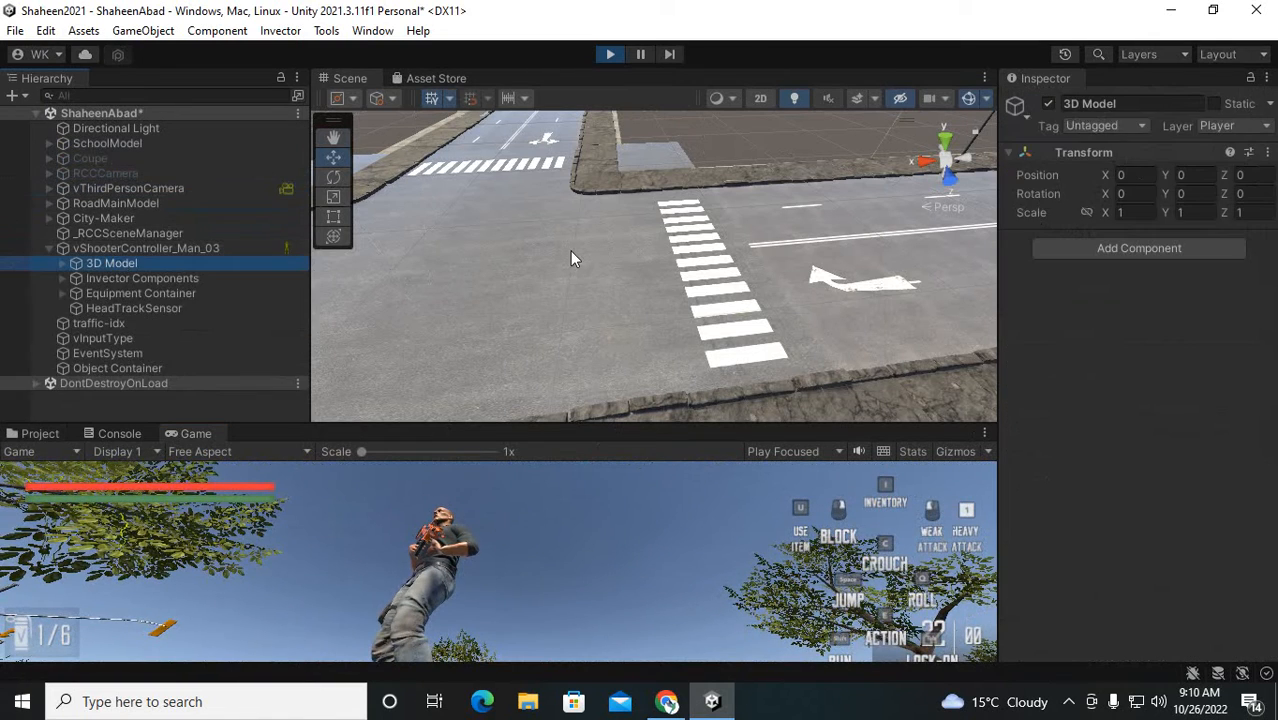
key(f)
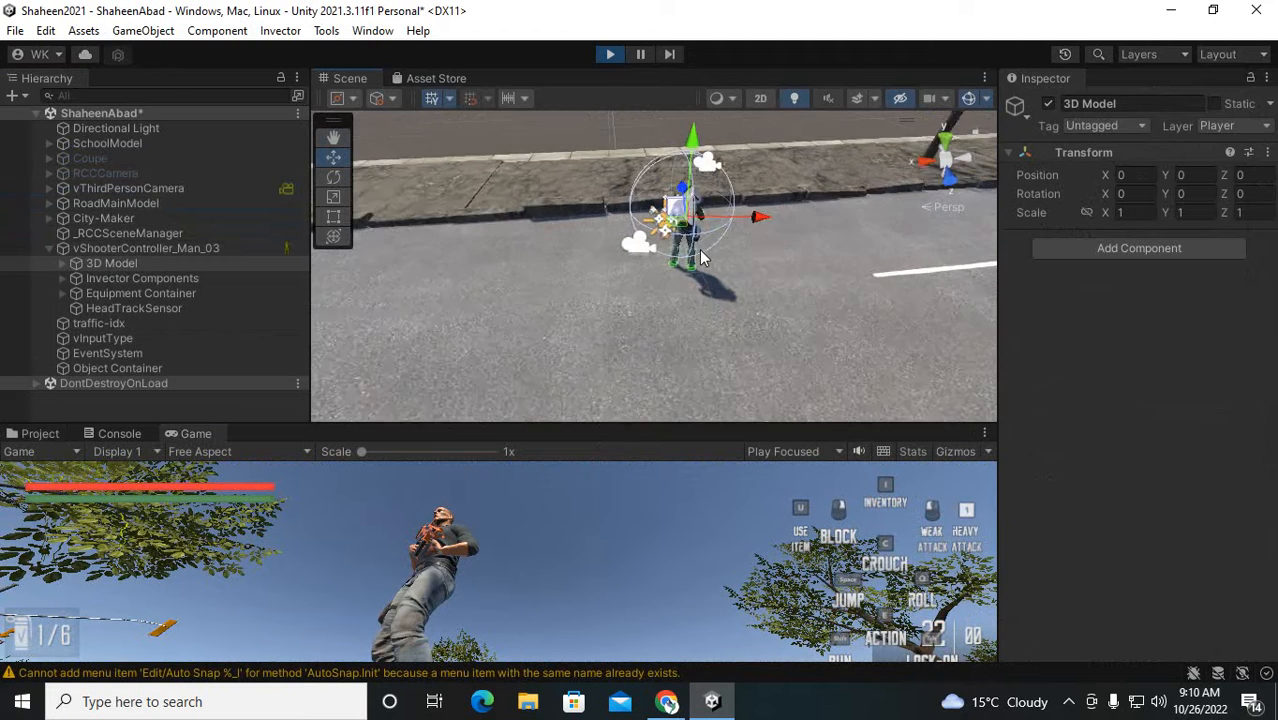
scroll(704, 255, up, 5)
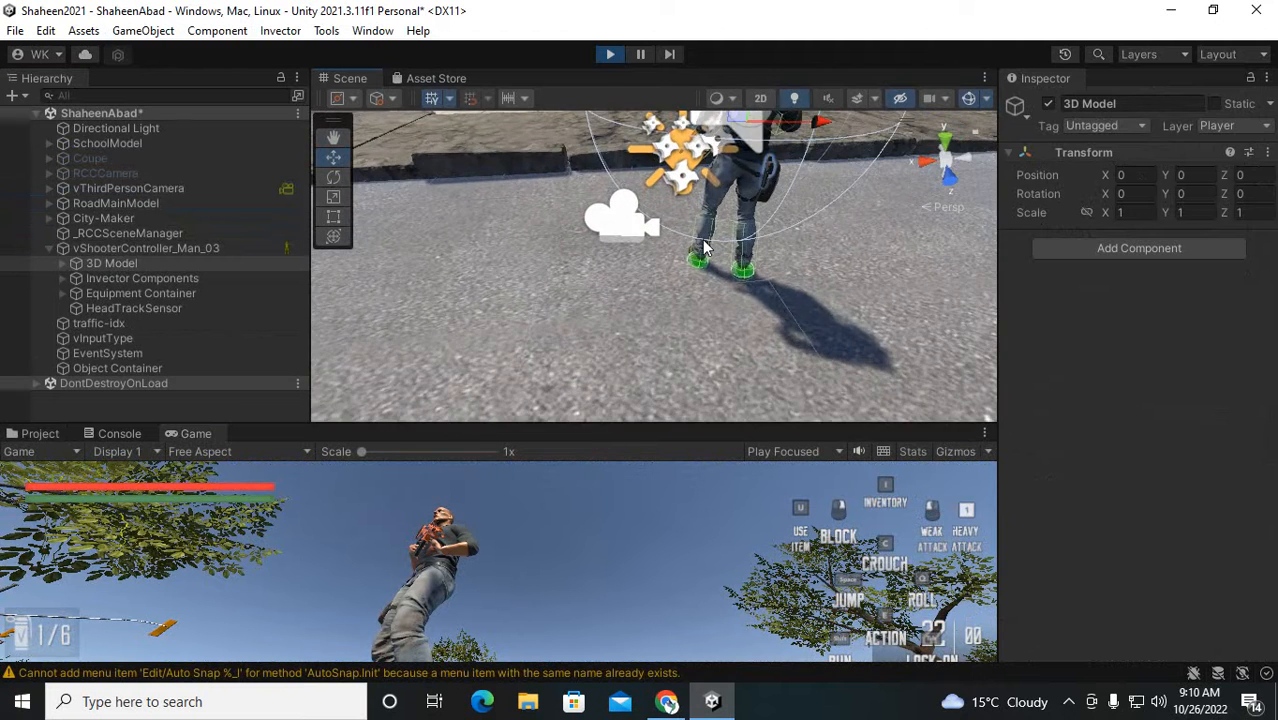
middle_drag(704, 246, 565, 74)
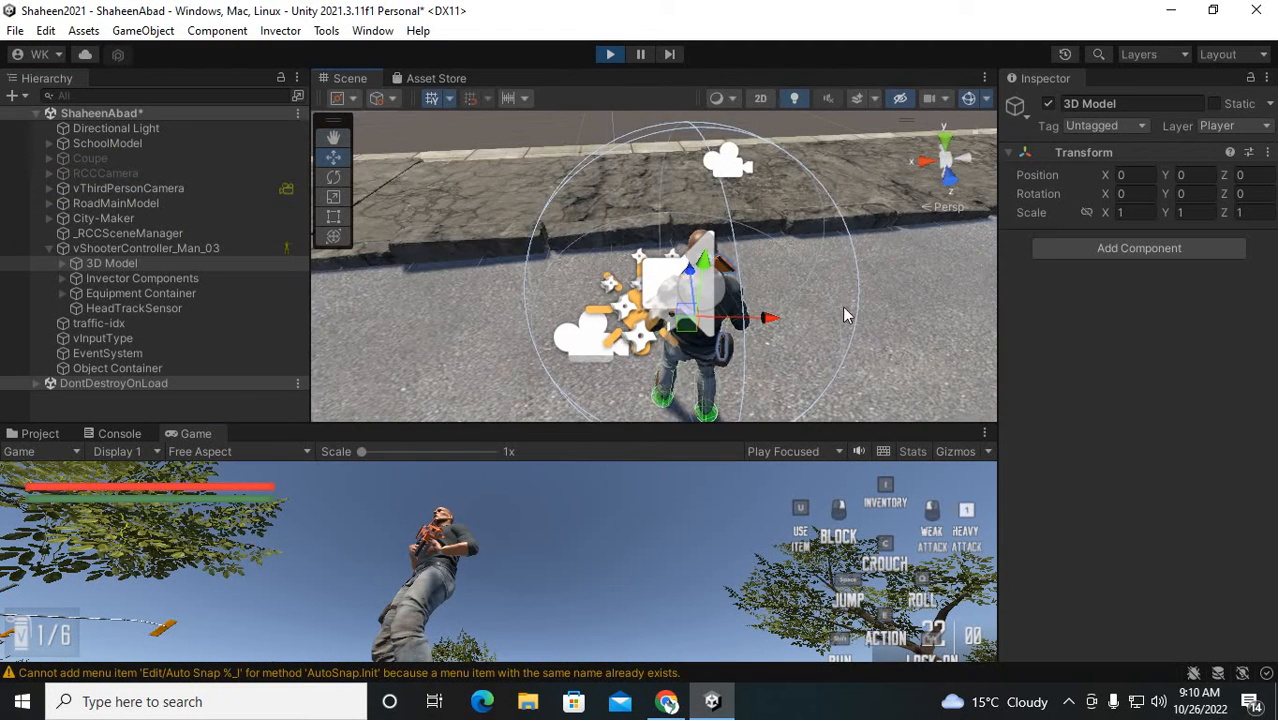
scroll(678, 343, up, 1)
scroll(678, 343, up, 2)
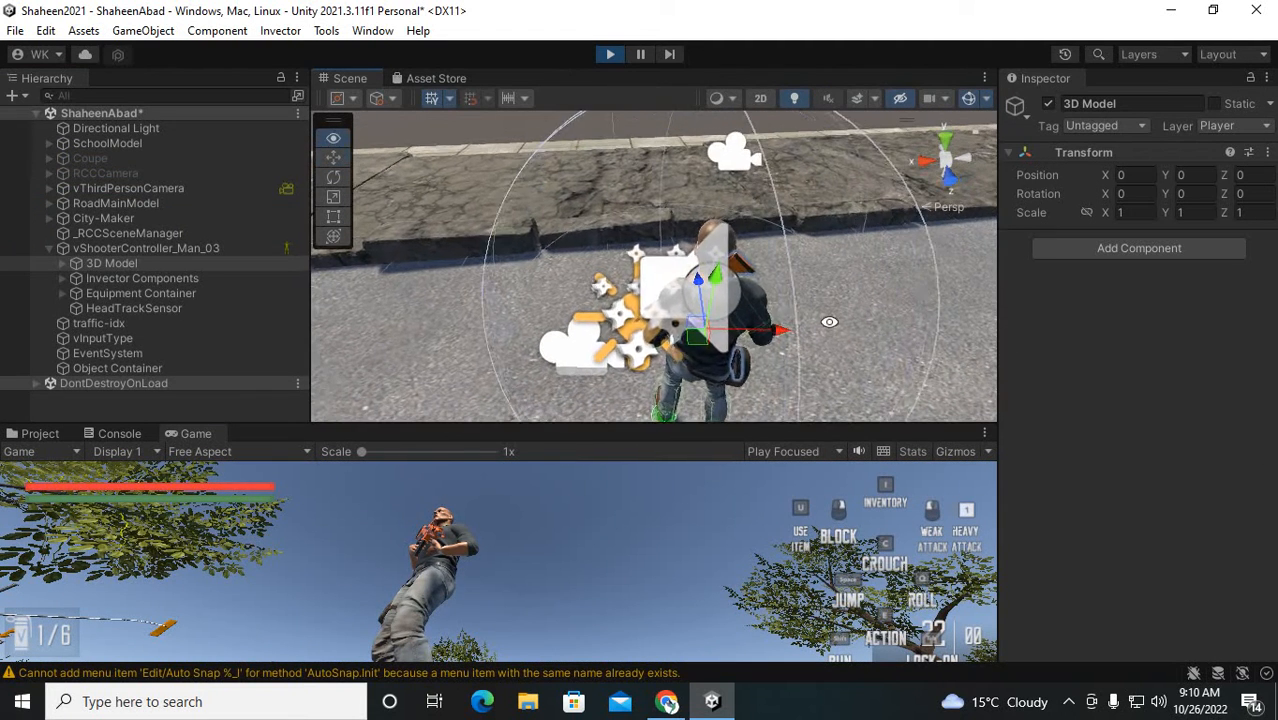
Examine from several sides how the character's hands grip the assault rifle
alt+drag(829, 321, 359, 340)
middle_drag(840, 372, 255, 286)
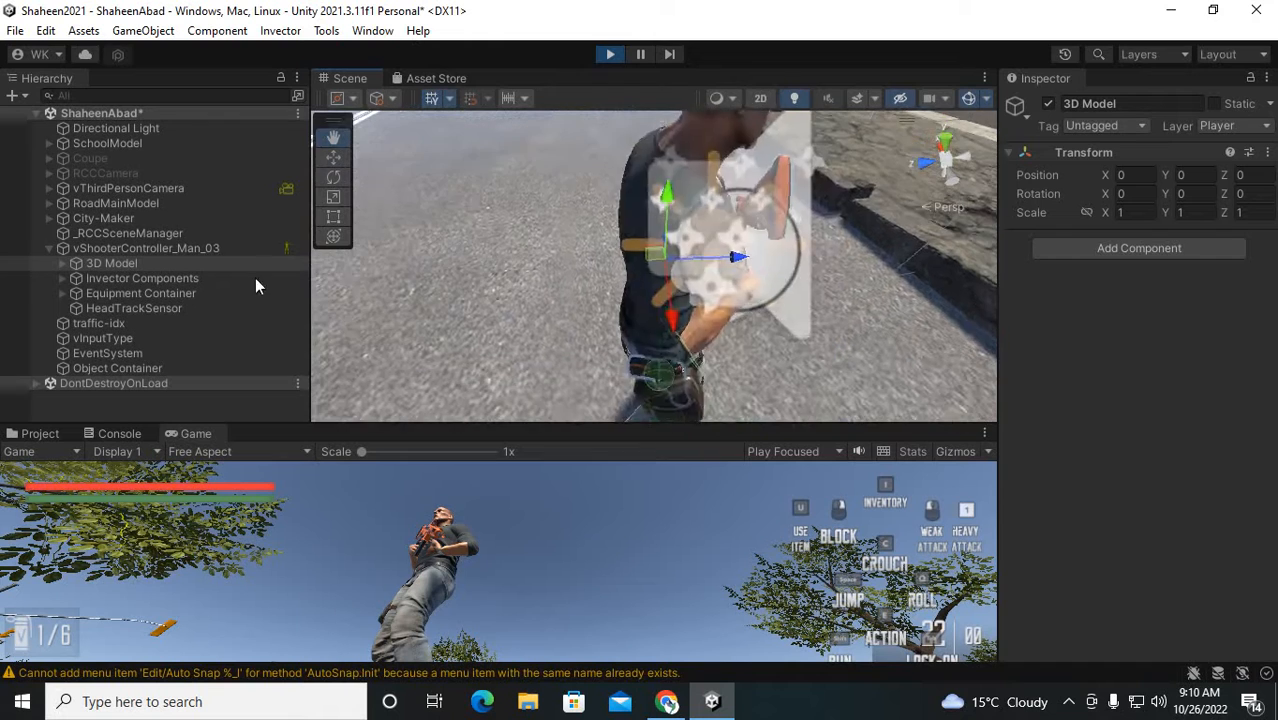
alt+drag(776, 300, 430, 205)
middle_drag(784, 314, 469, 83)
alt+drag(690, 271, 573, 714)
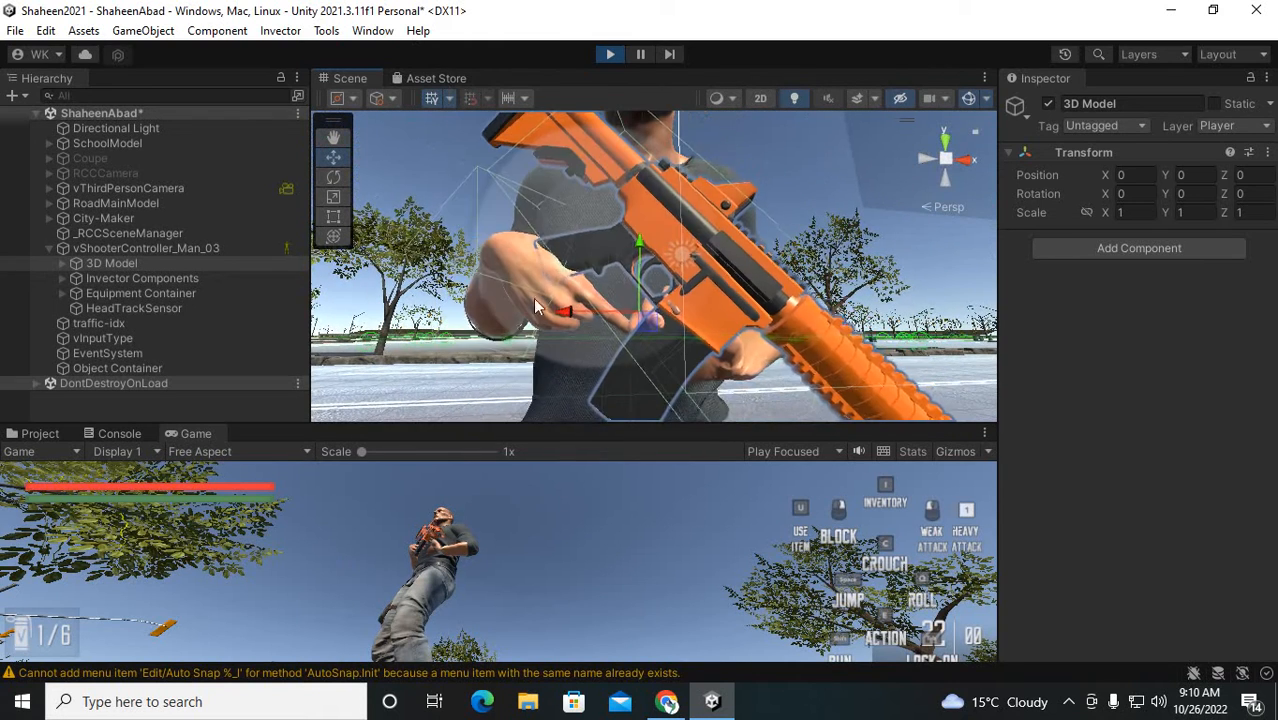
alt+drag(571, 326, 234, 288)
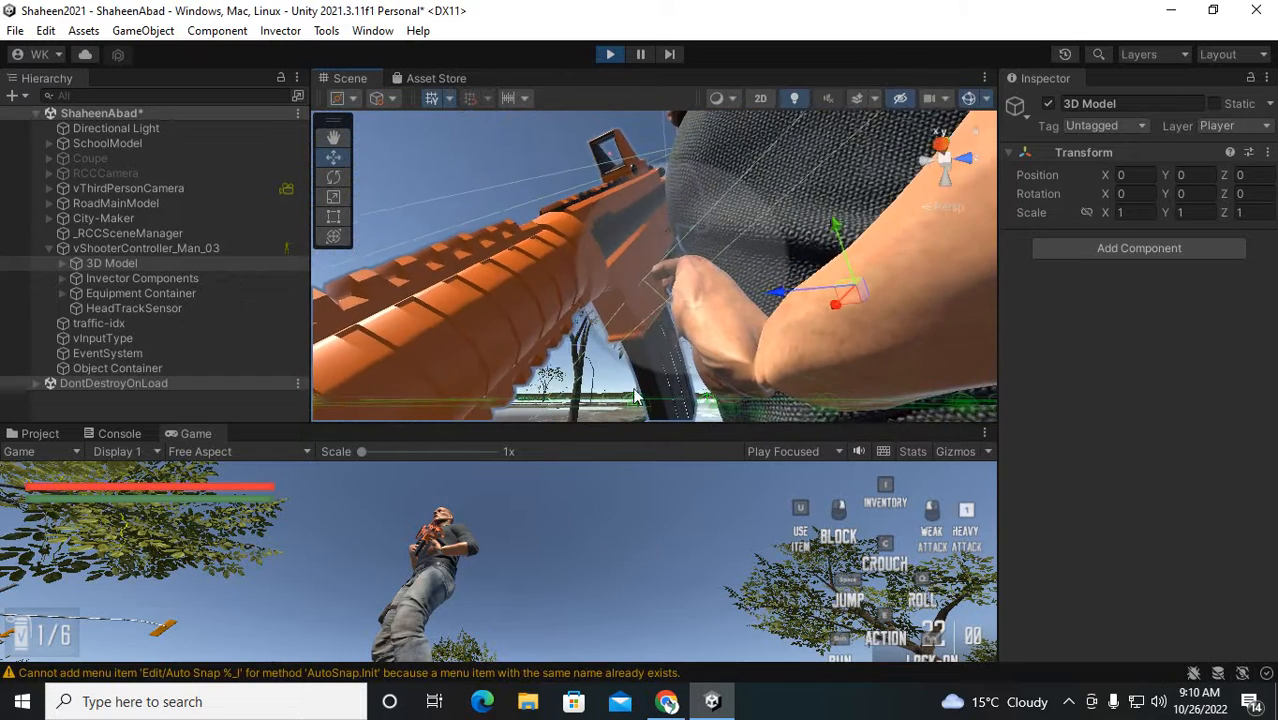
alt+drag(634, 395, 900, 492)
Select the assault rifle mesh in the scene, widen the Hierarchy, and select the rifle's parent defaultHandler under RightHandlers
click(714, 289)
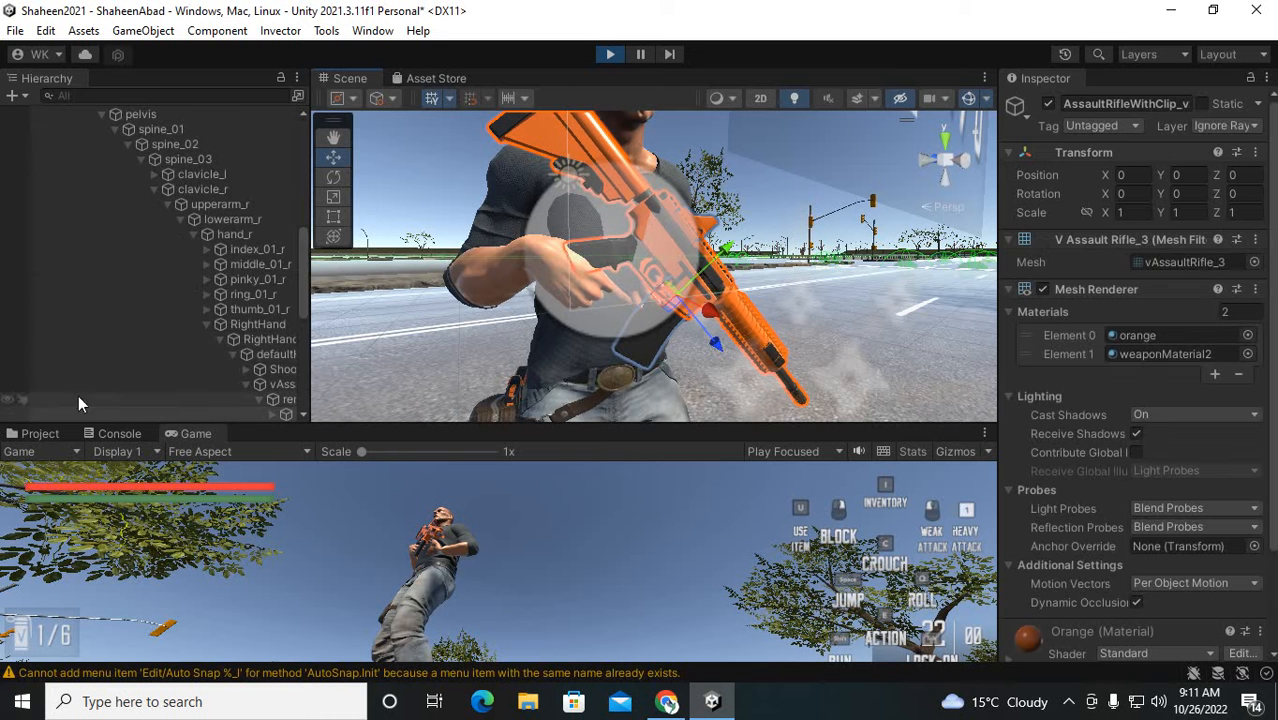
click(315, 328)
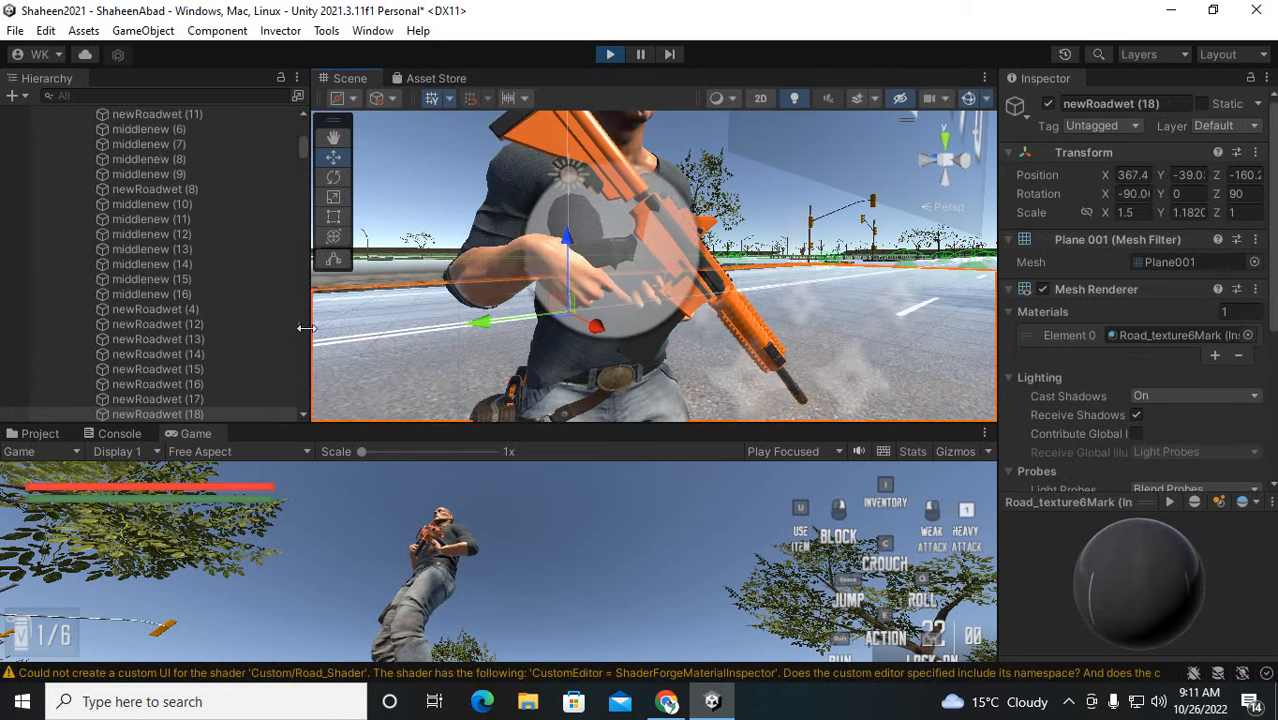
click(541, 345)
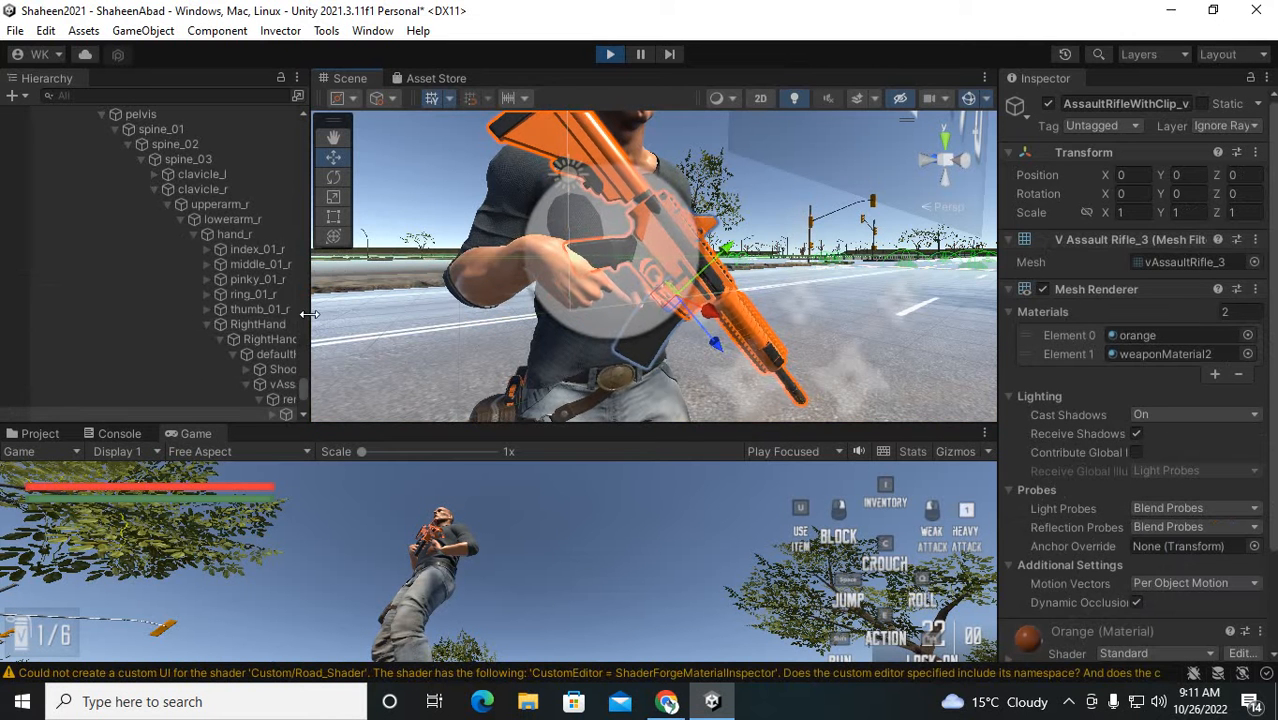
drag(310, 314, 409, 358)
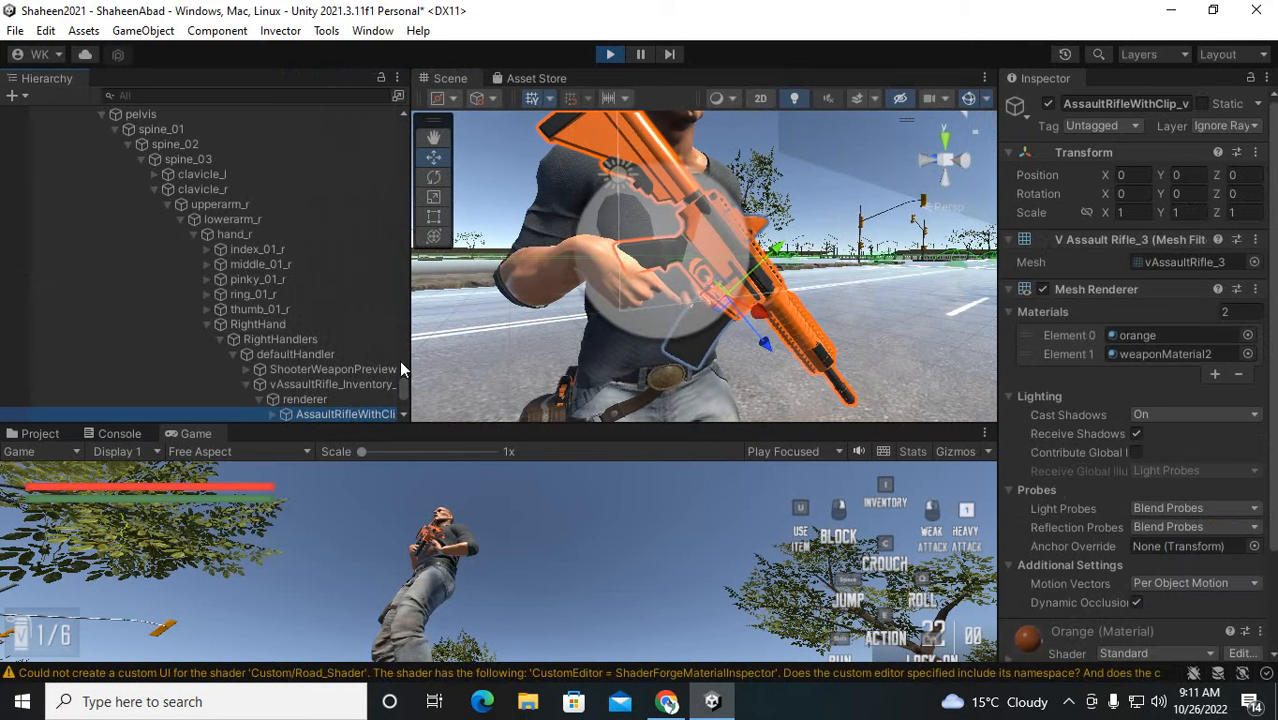
click(312, 386)
click(312, 370)
click(291, 355)
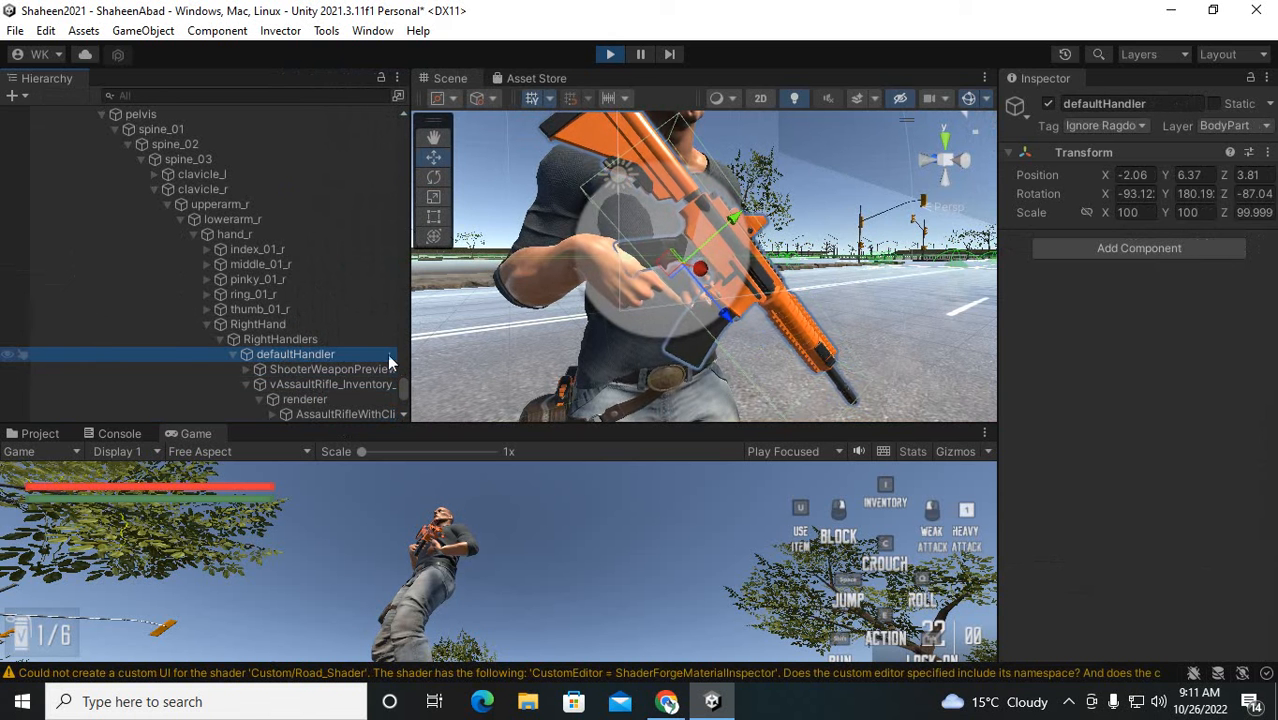
Move defaultHandler to about X 5.3, Y 4.4, Z 4.8 so the rifle fits the right hand, and copy its Transform component
middle_drag(600, 299, 528, 316)
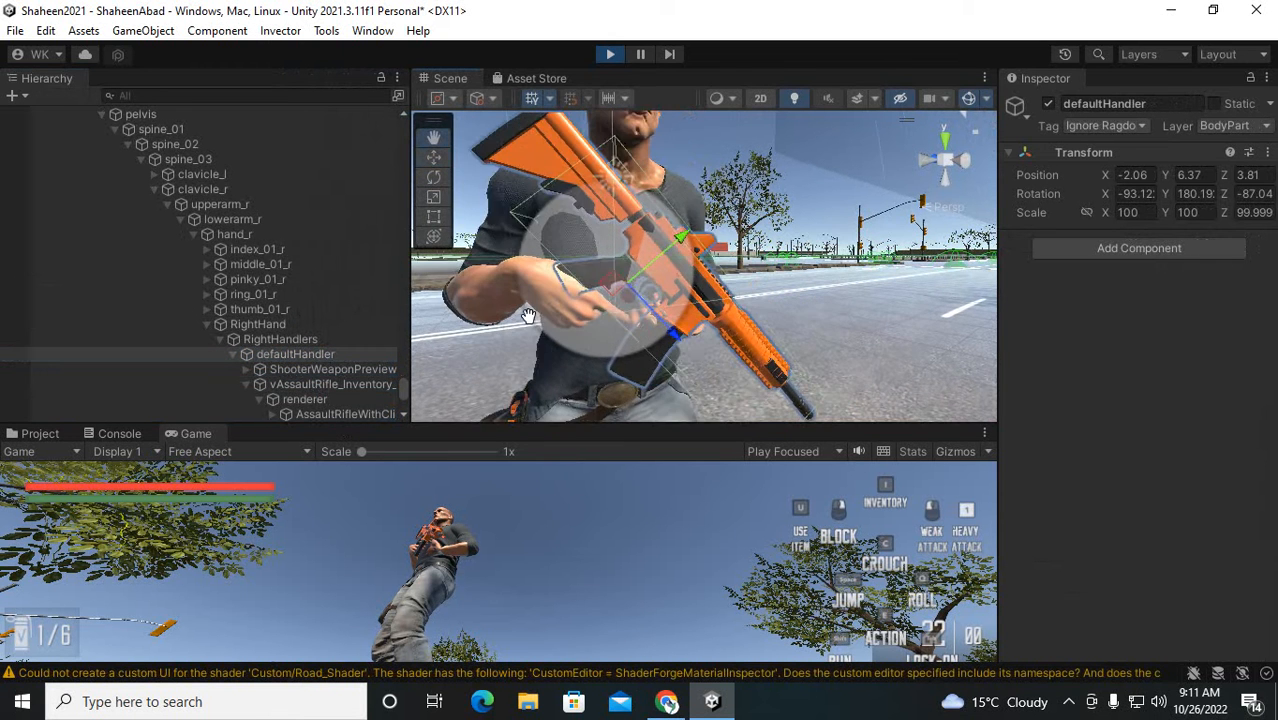
scroll(648, 269, up, 2)
drag(661, 245, 690, 145)
click(1267, 152)
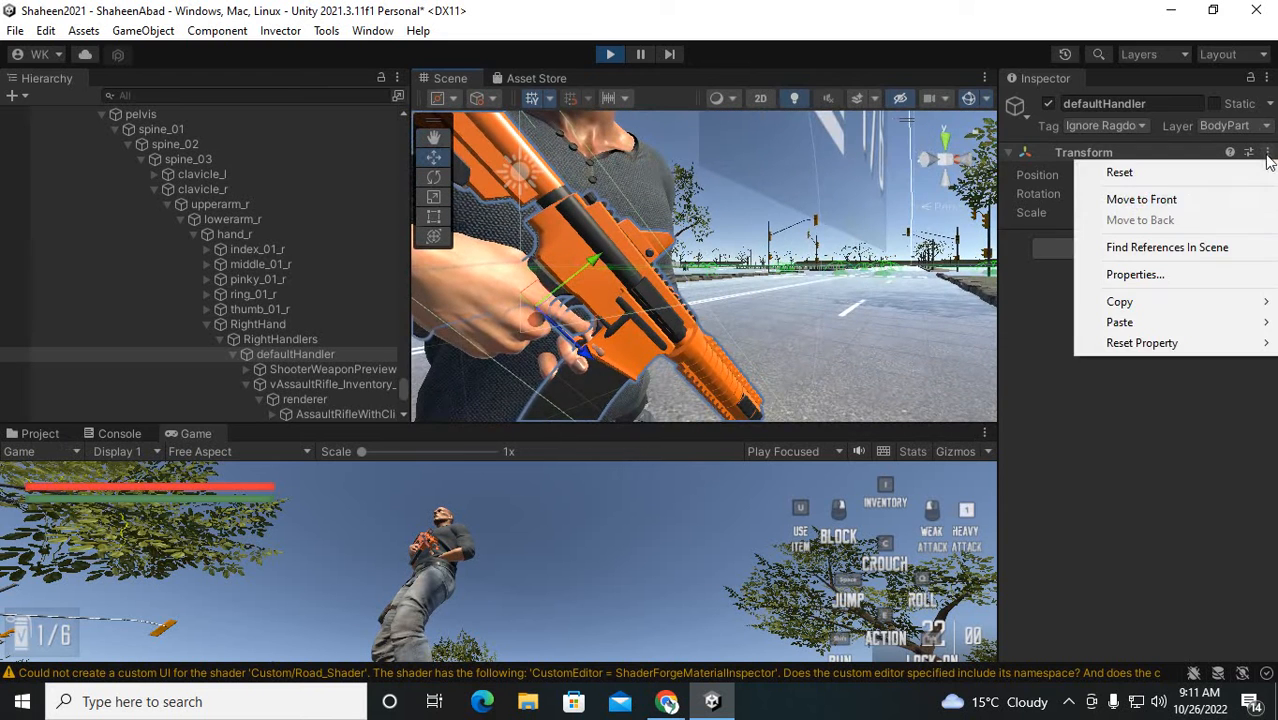
mouse_move(1150, 302)
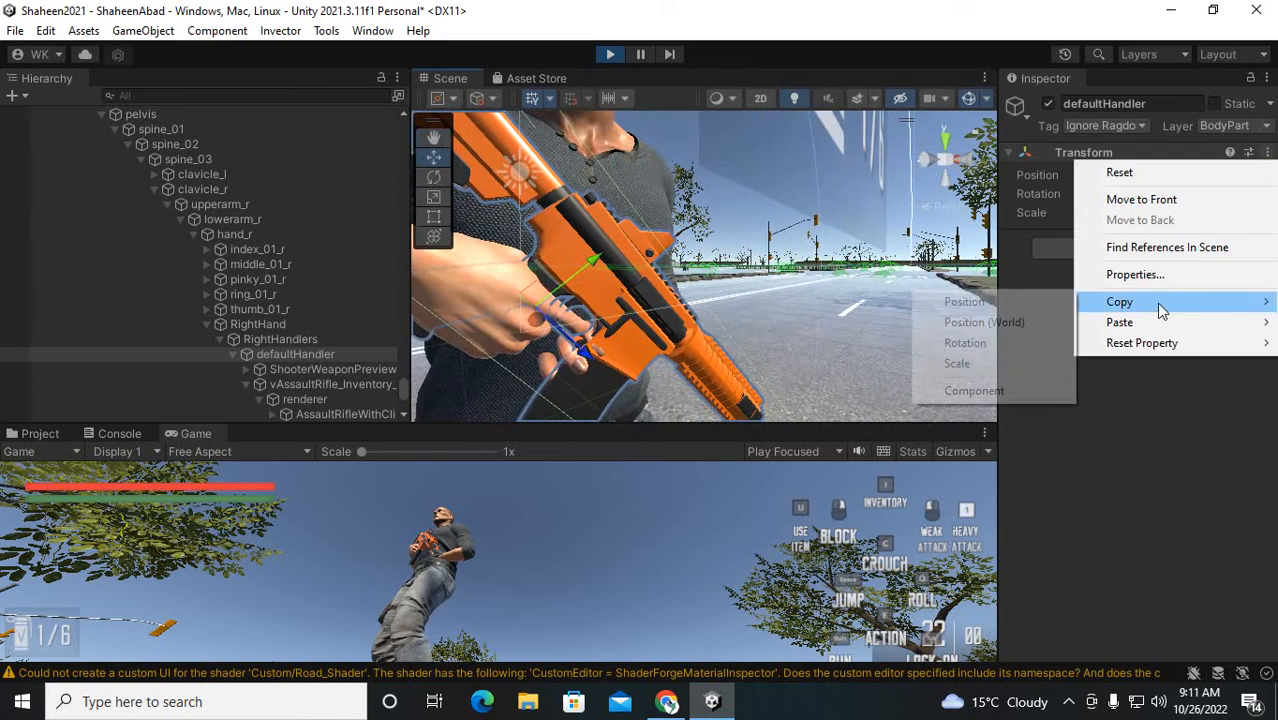
click(968, 394)
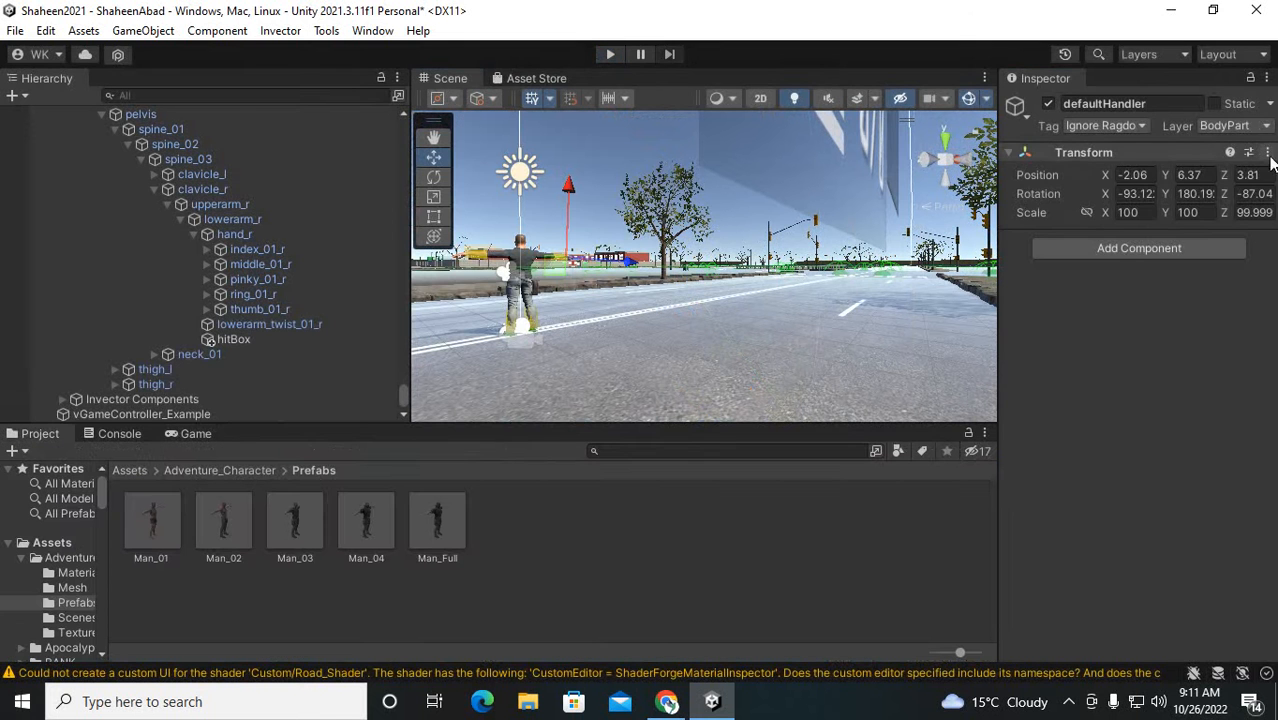
Leave play mode and paste the copied Transform component values onto defaultHandler
click(1273, 155)
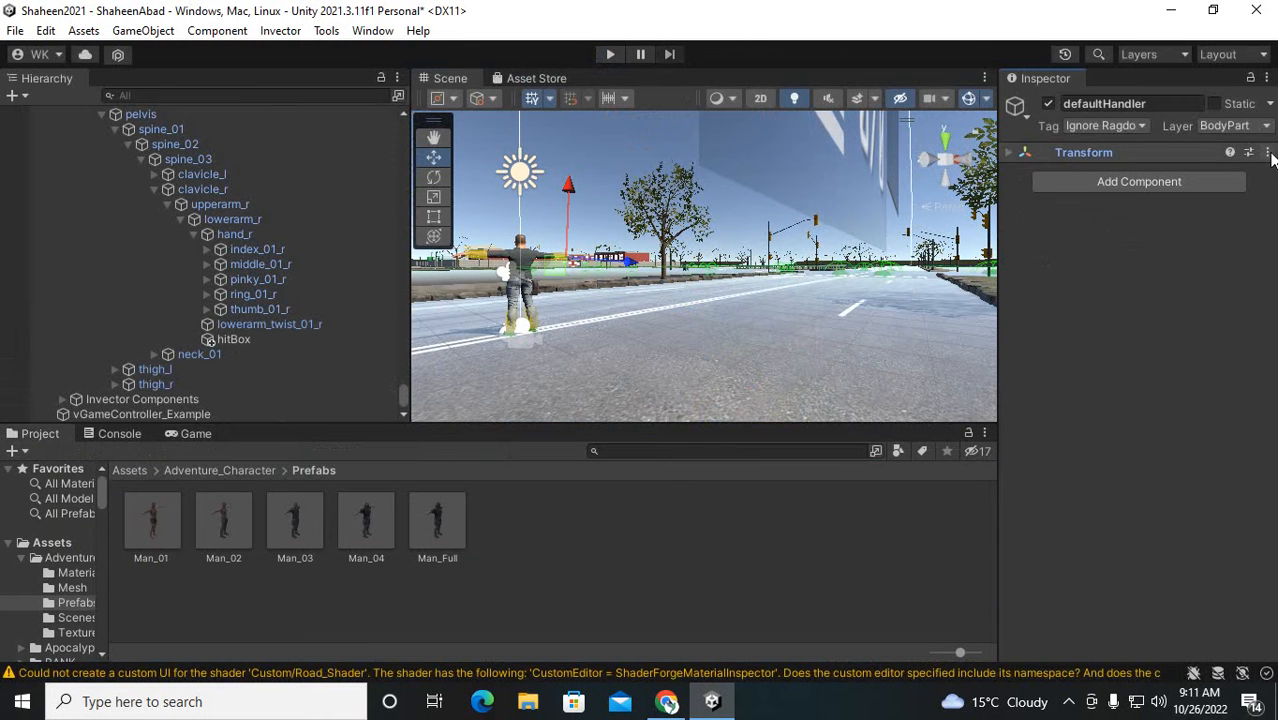
click(1268, 153)
mouse_move(1172, 334)
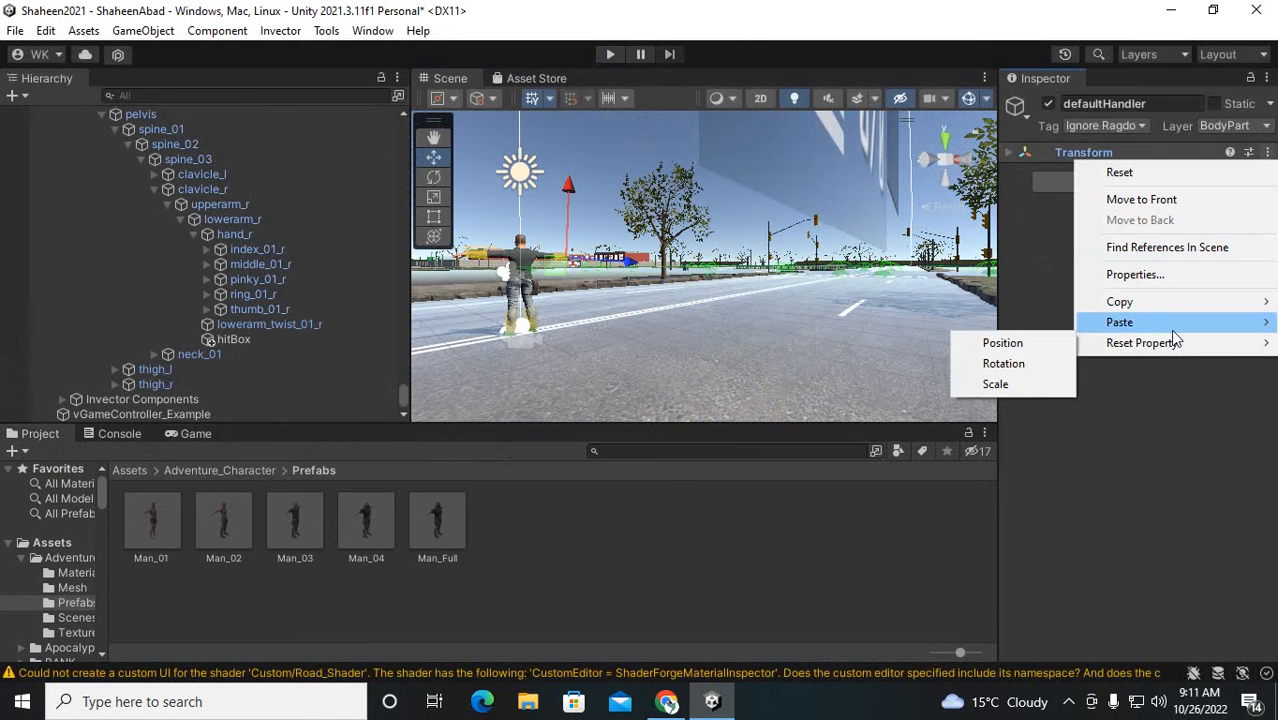
click(1024, 430)
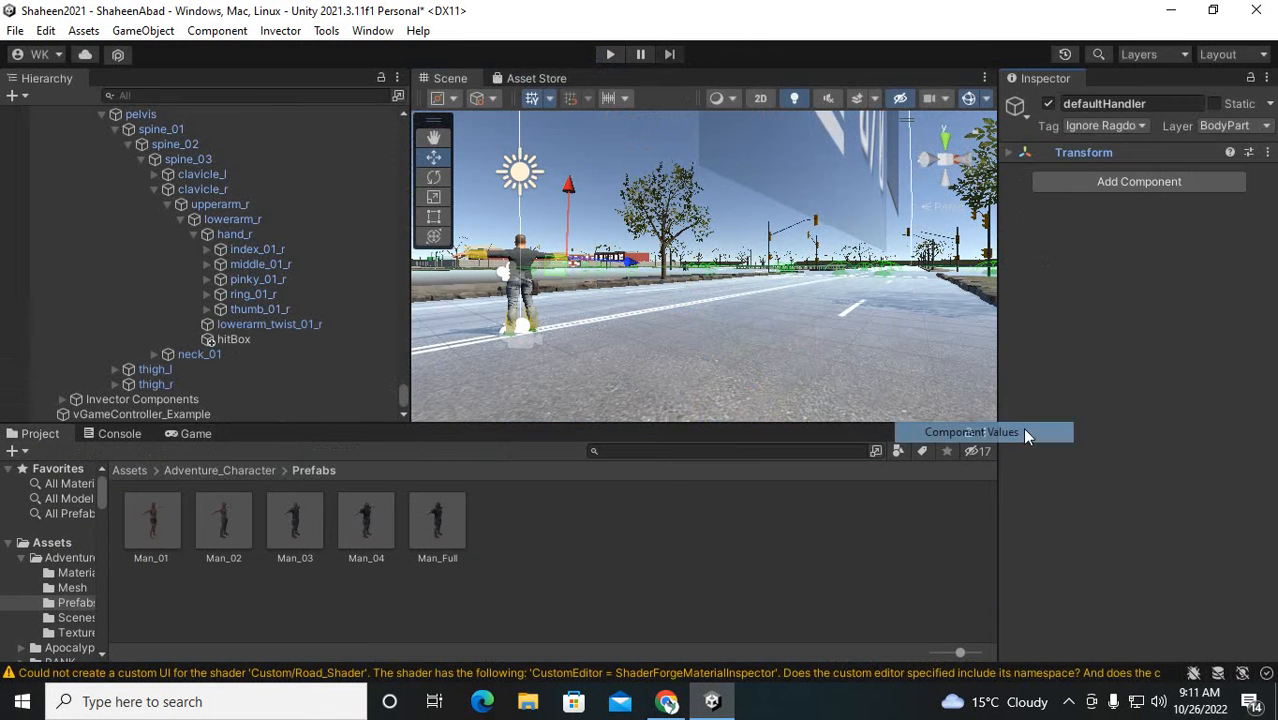
click(1008, 153)
Play the scene again, inspect the rifle grip around defaultHandler from several angles, and stop playing
click(609, 54)
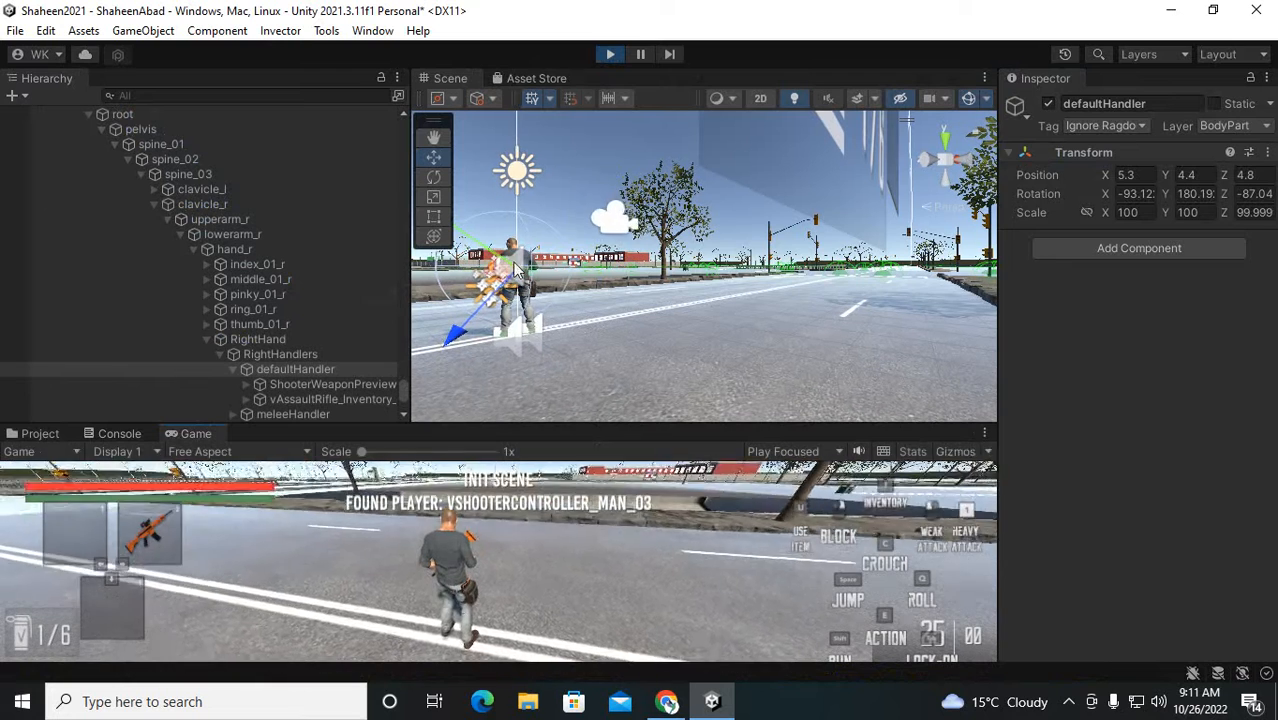
click(290, 340)
click(300, 369)
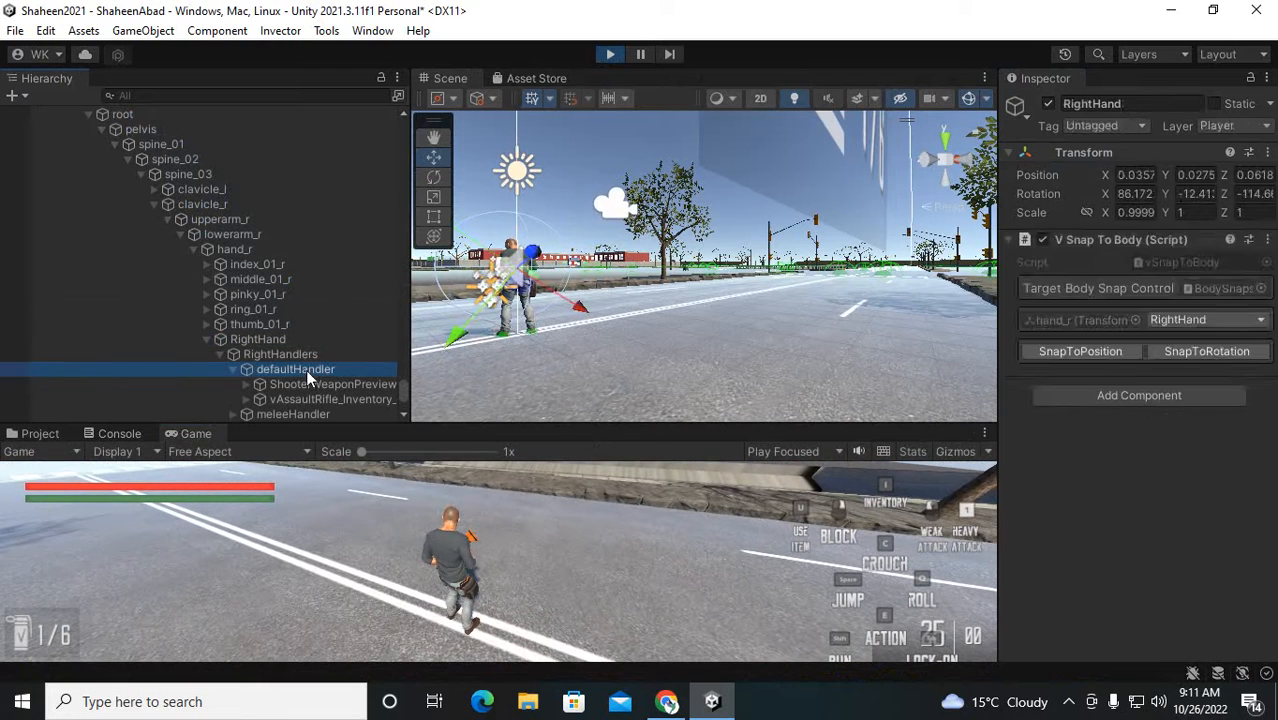
key(f)
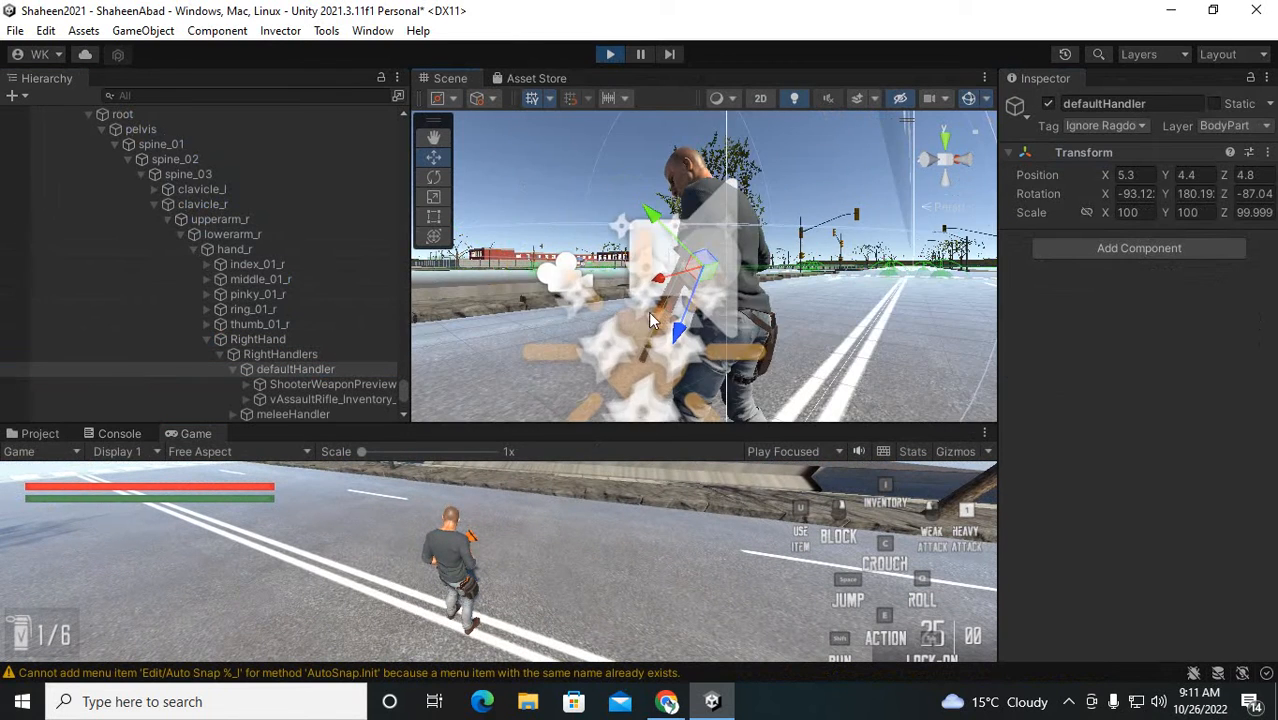
scroll(648, 312, up, 6)
alt+drag(647, 342, 730, 345)
alt+drag(1173, 443, 901, 348)
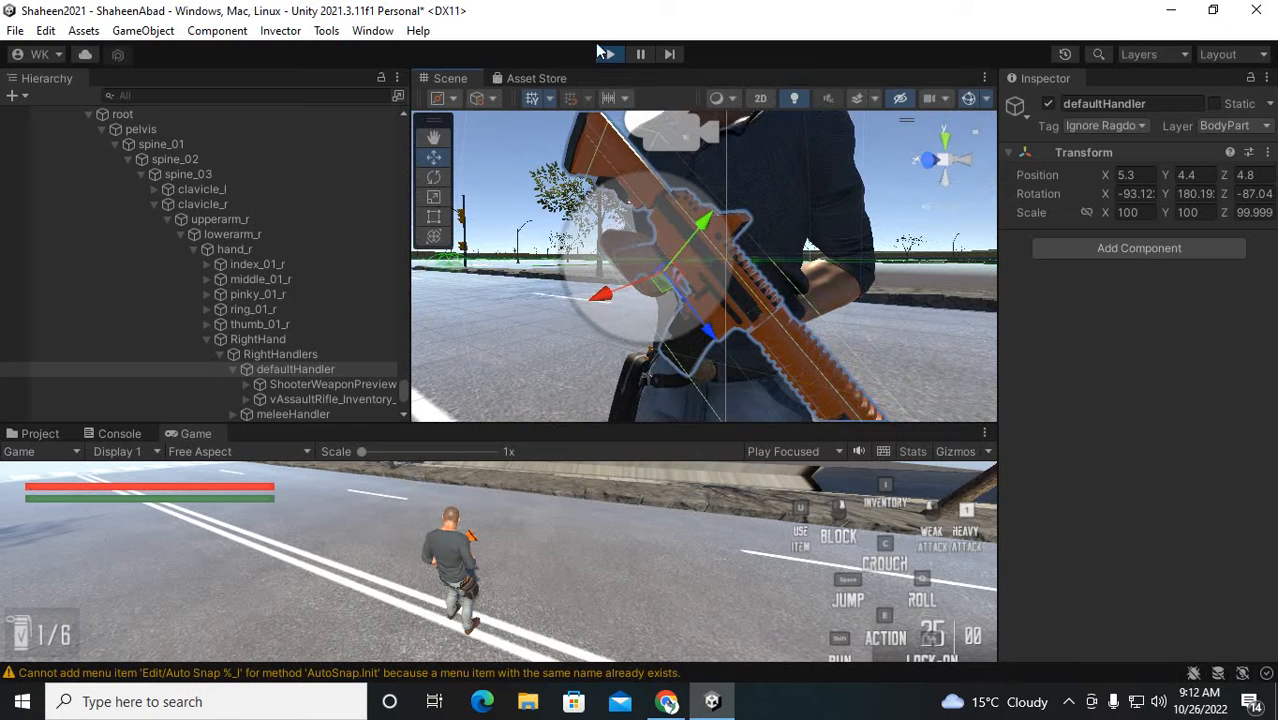
click(606, 55)
Select vShooterController_Man_03 and create a new IK Adjust list for it in its Shooter Manager
scroll(215, 317, up, 8)
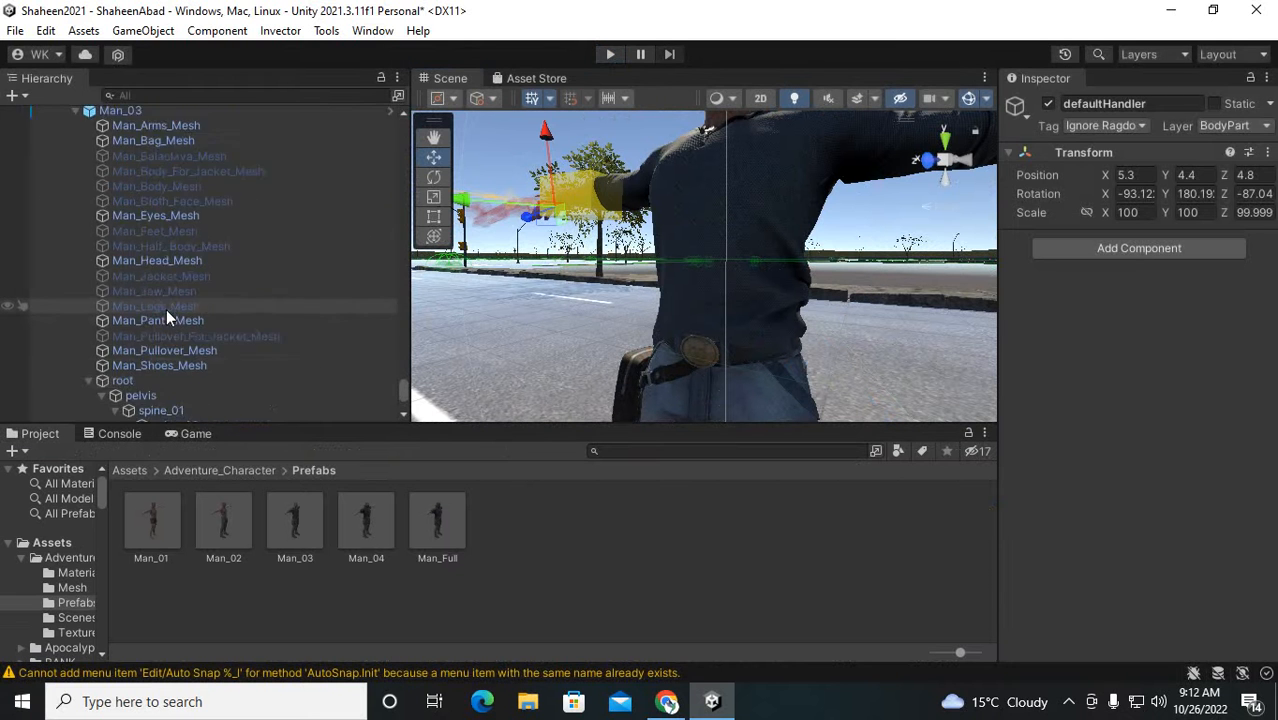
click(181, 250)
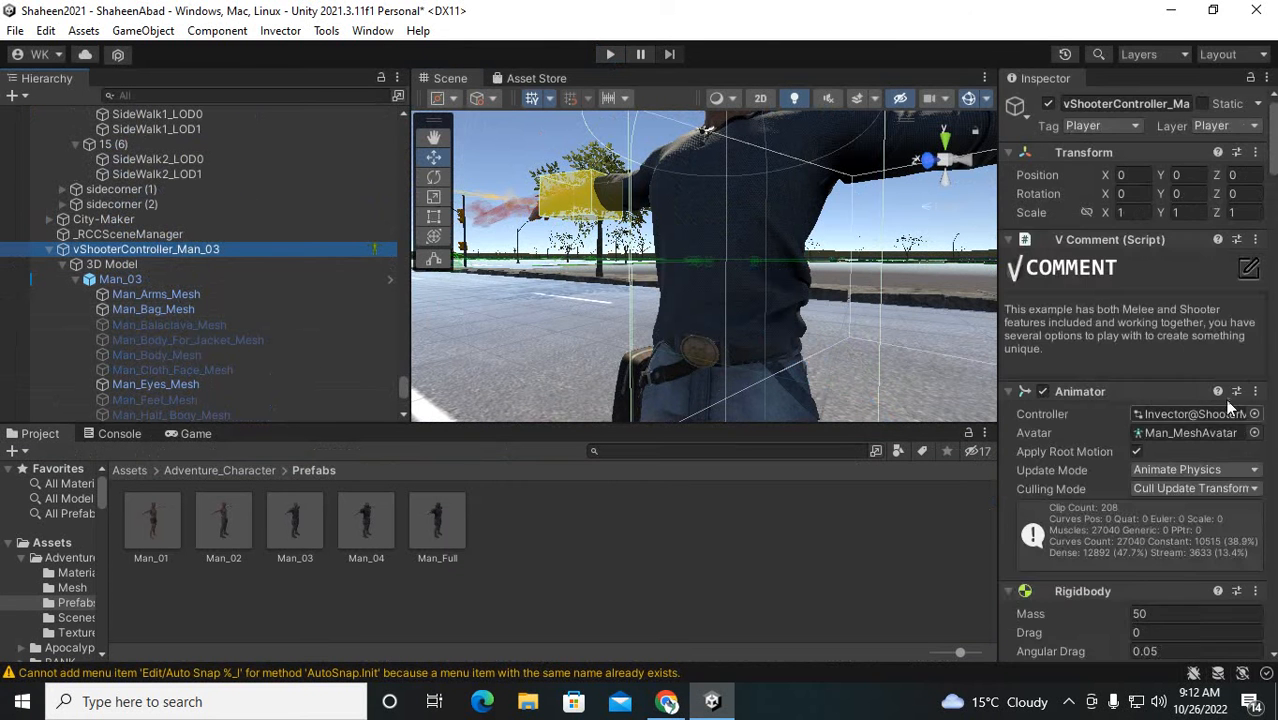
scroll(1211, 387, down, 8)
scroll(1215, 395, down, 5)
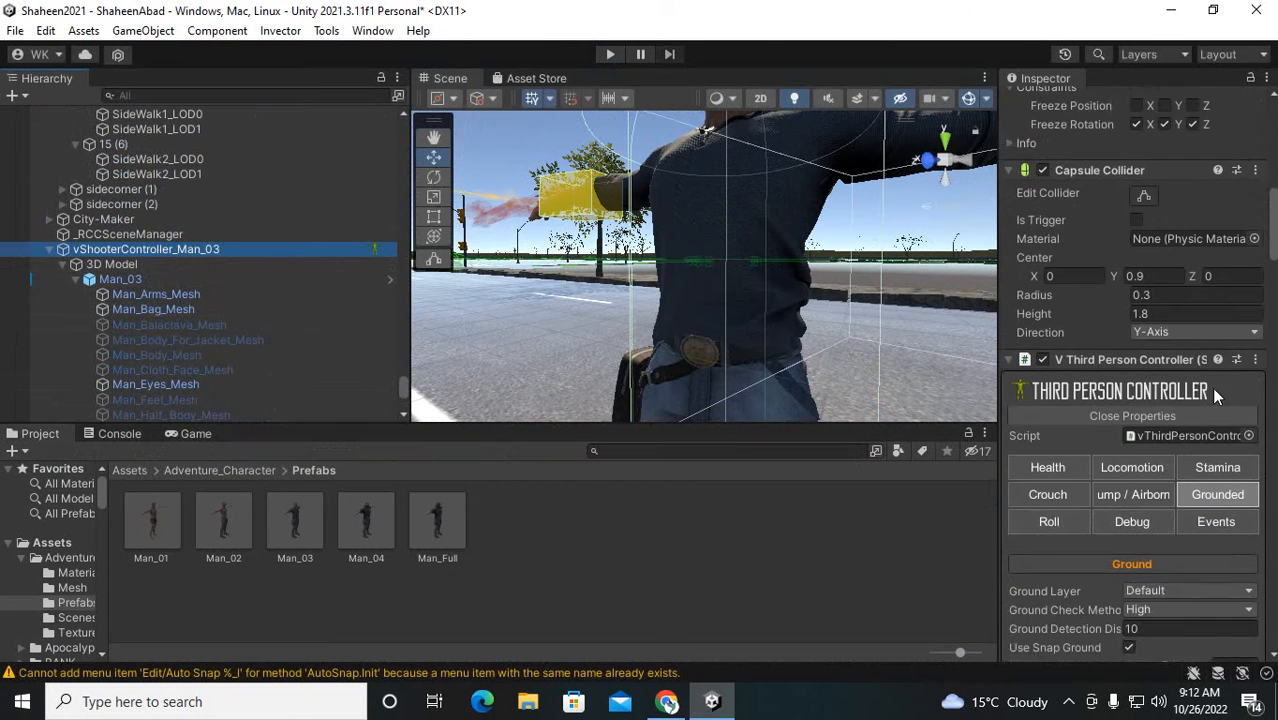
scroll(1215, 396, down, 3)
scroll(1215, 393, down, 20)
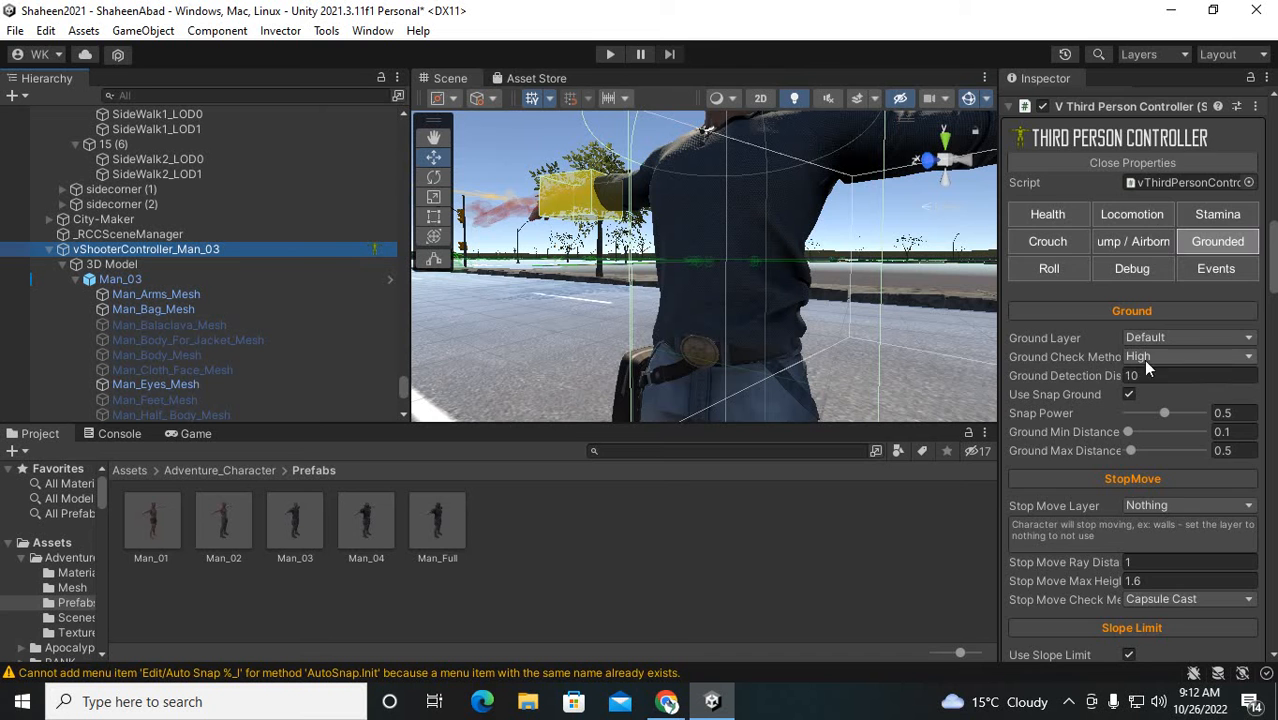
scroll(1146, 360, down, 9)
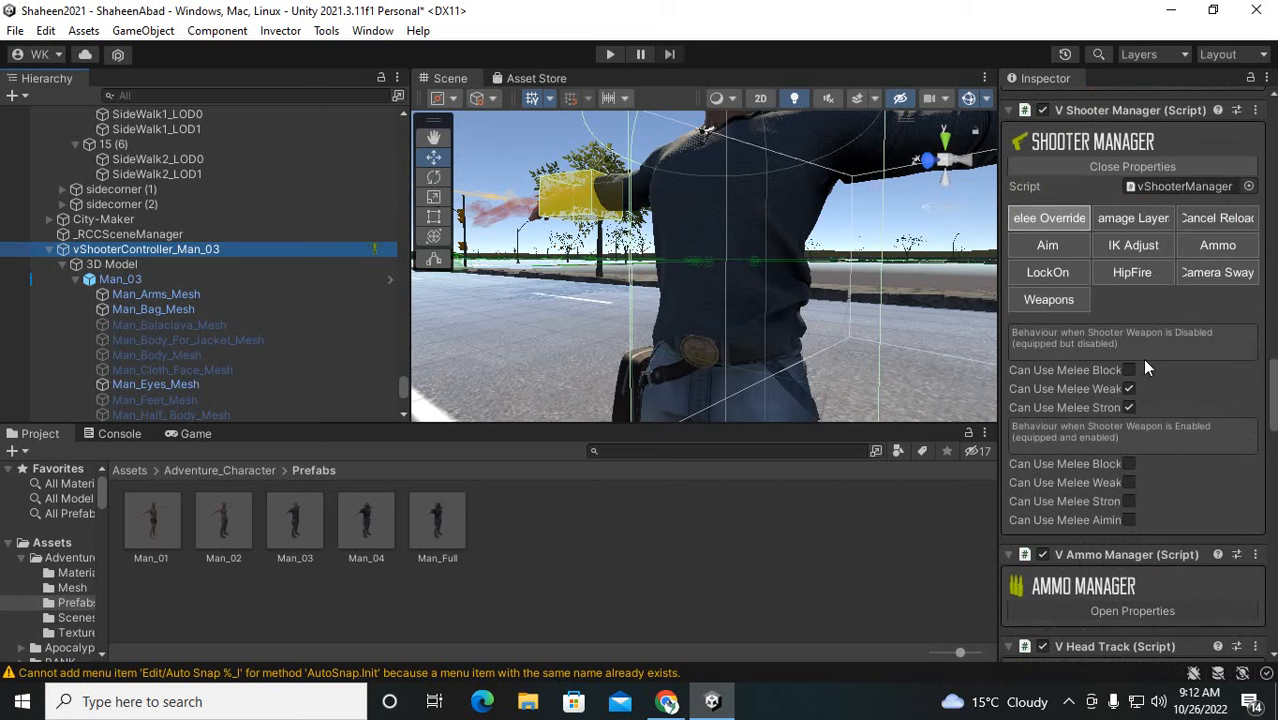
click(1152, 251)
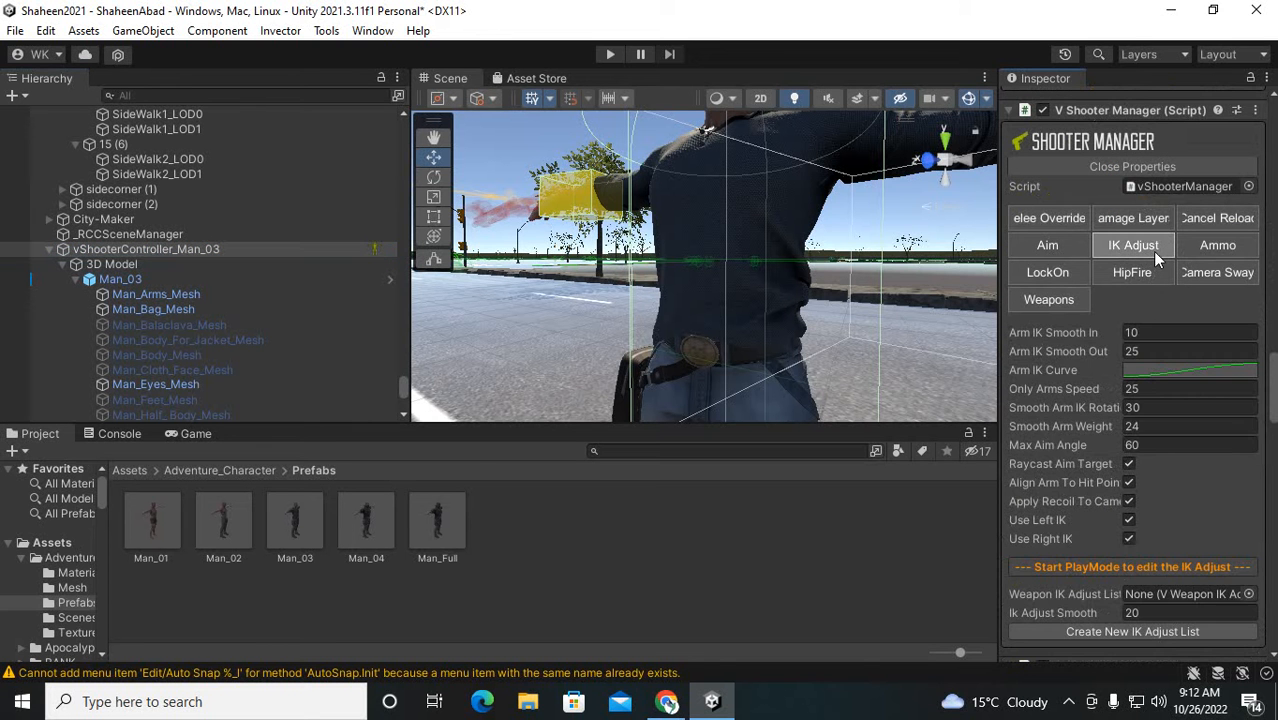
scroll(1137, 543, down, 2)
scroll(1137, 543, down, 2)
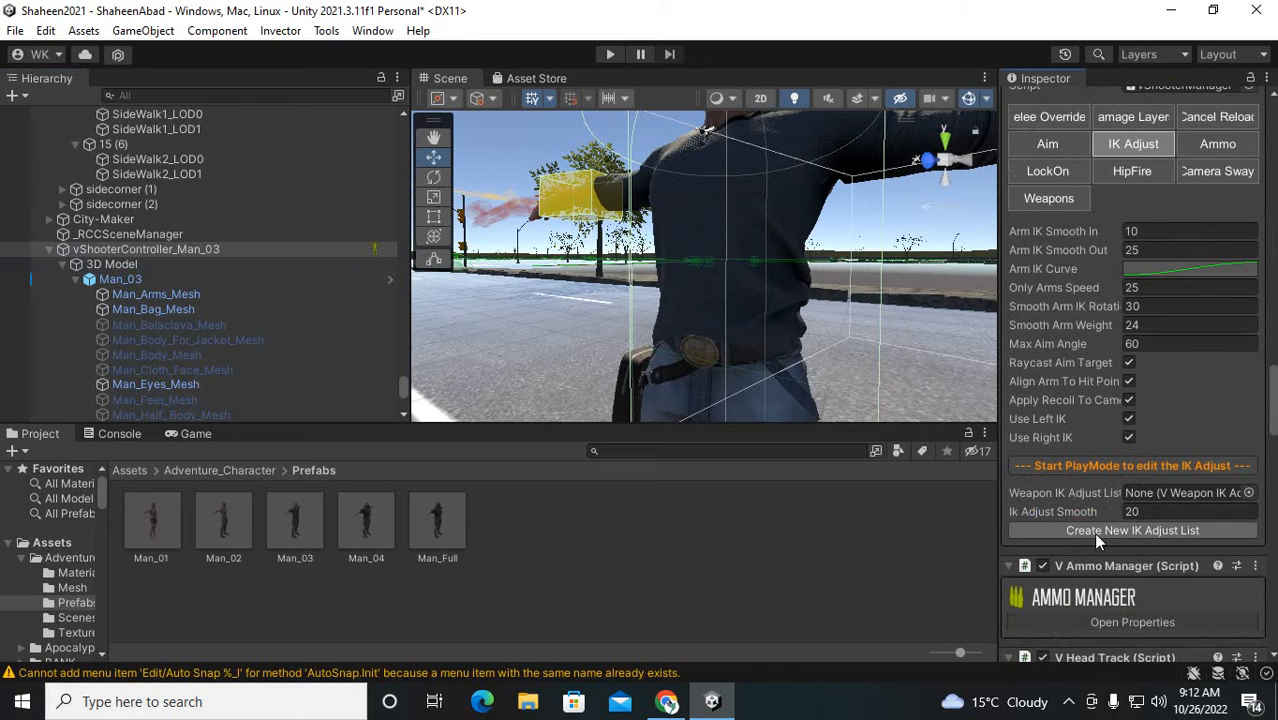
click(1094, 532)
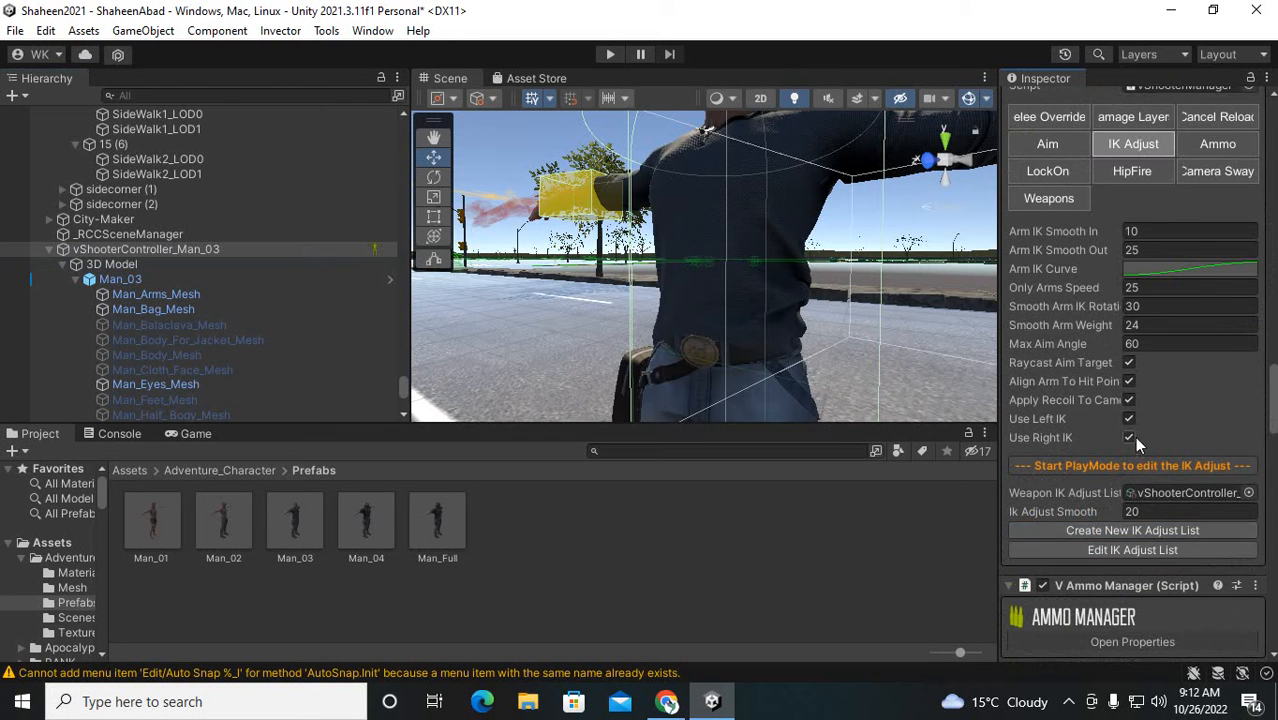
Open the IK Adjust list for editing, dock its window beside the Inspector, and play the scene
scroll(1134, 440, down, 4)
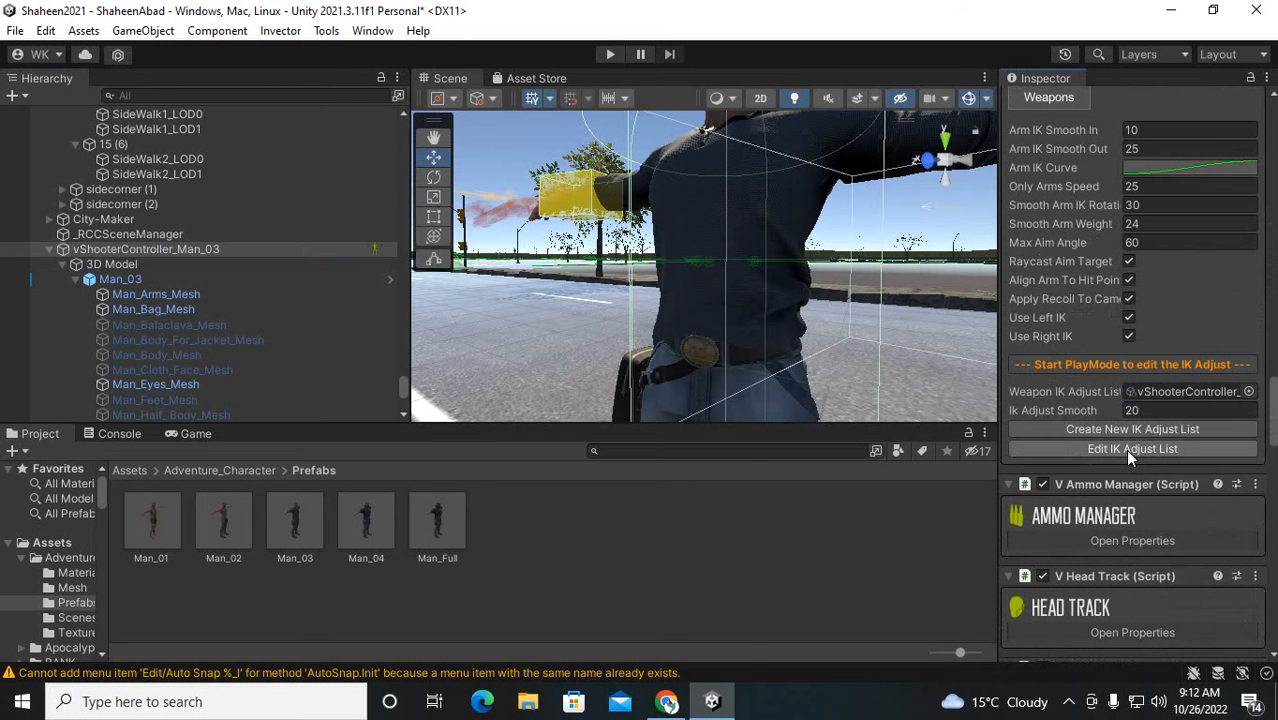
click(1129, 452)
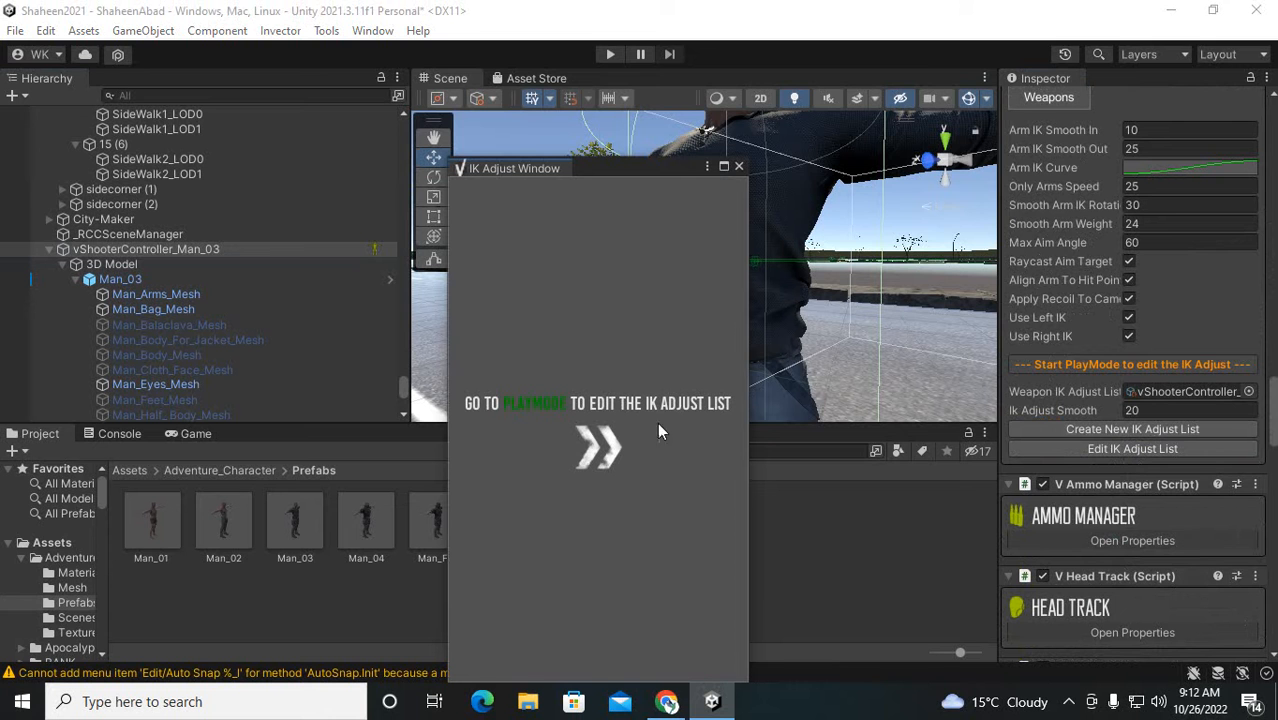
drag(508, 168, 1100, 99)
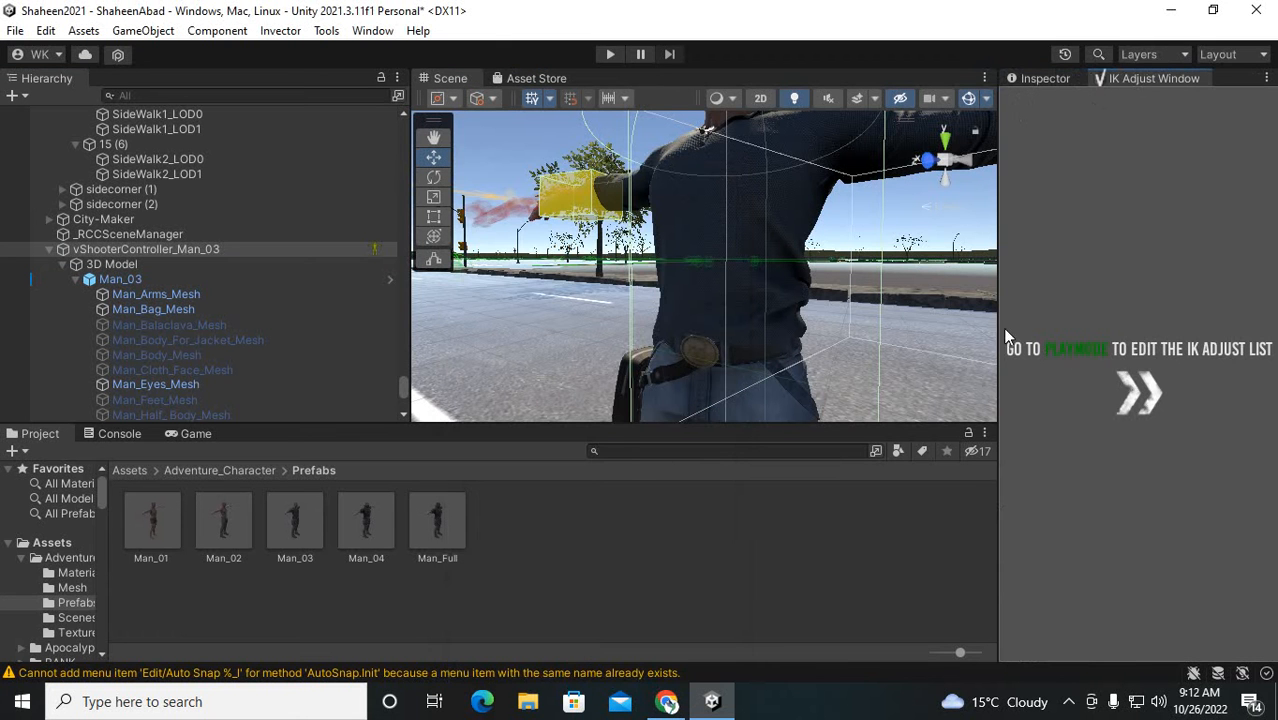
click(612, 54)
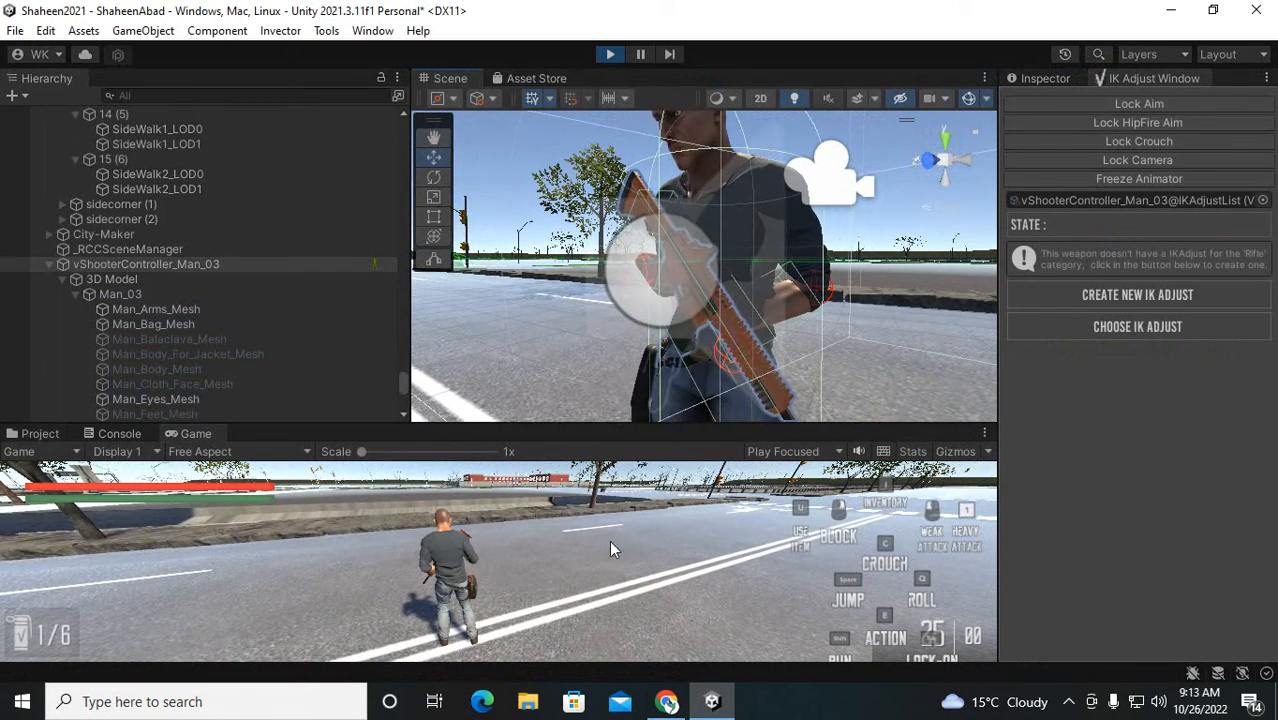
Switch Lock Aim, Lock Crouch, Lock Camera and Freeze Animator on and back off one after another
click(1147, 102)
click(1147, 102)
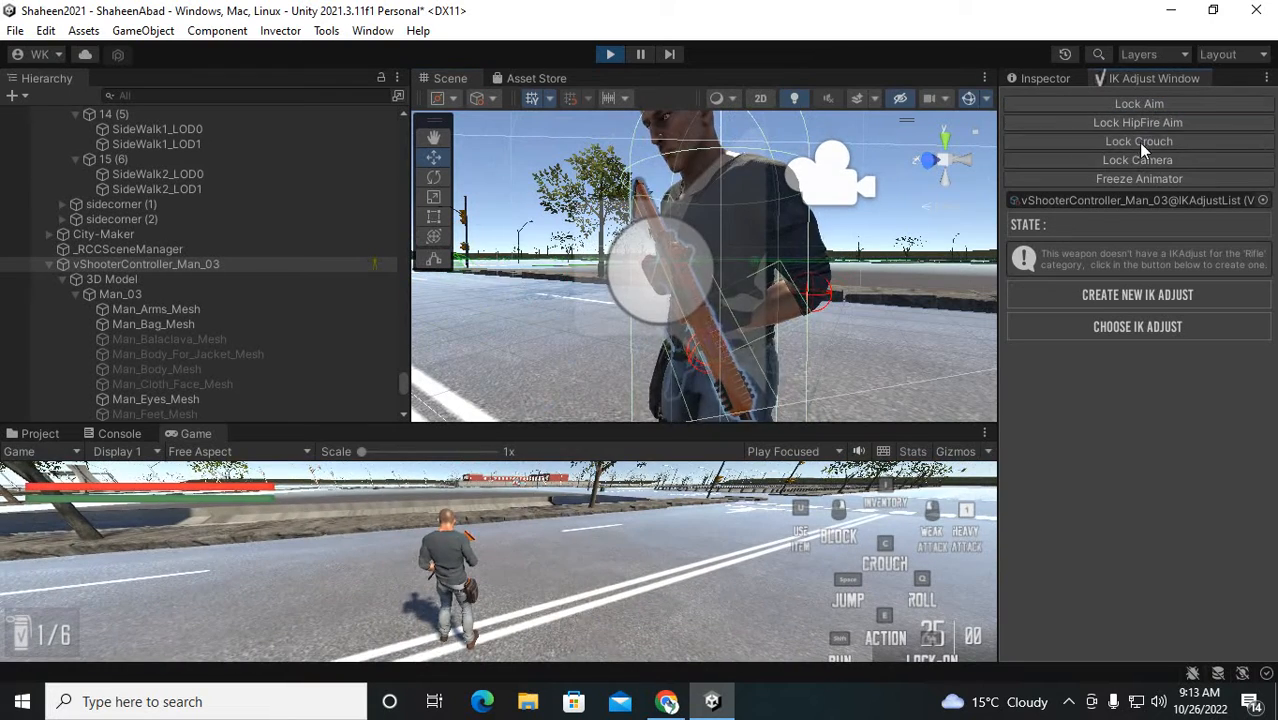
click(1139, 141)
click(1139, 141)
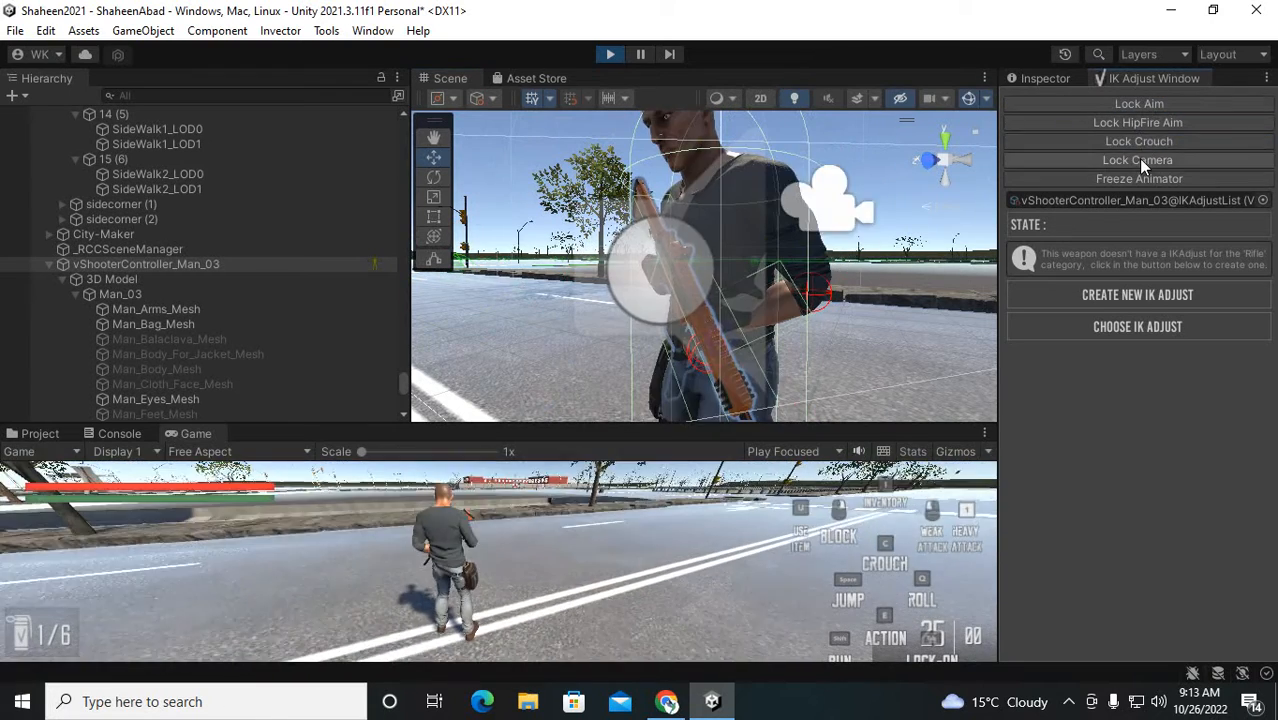
click(1138, 160)
click(1138, 160)
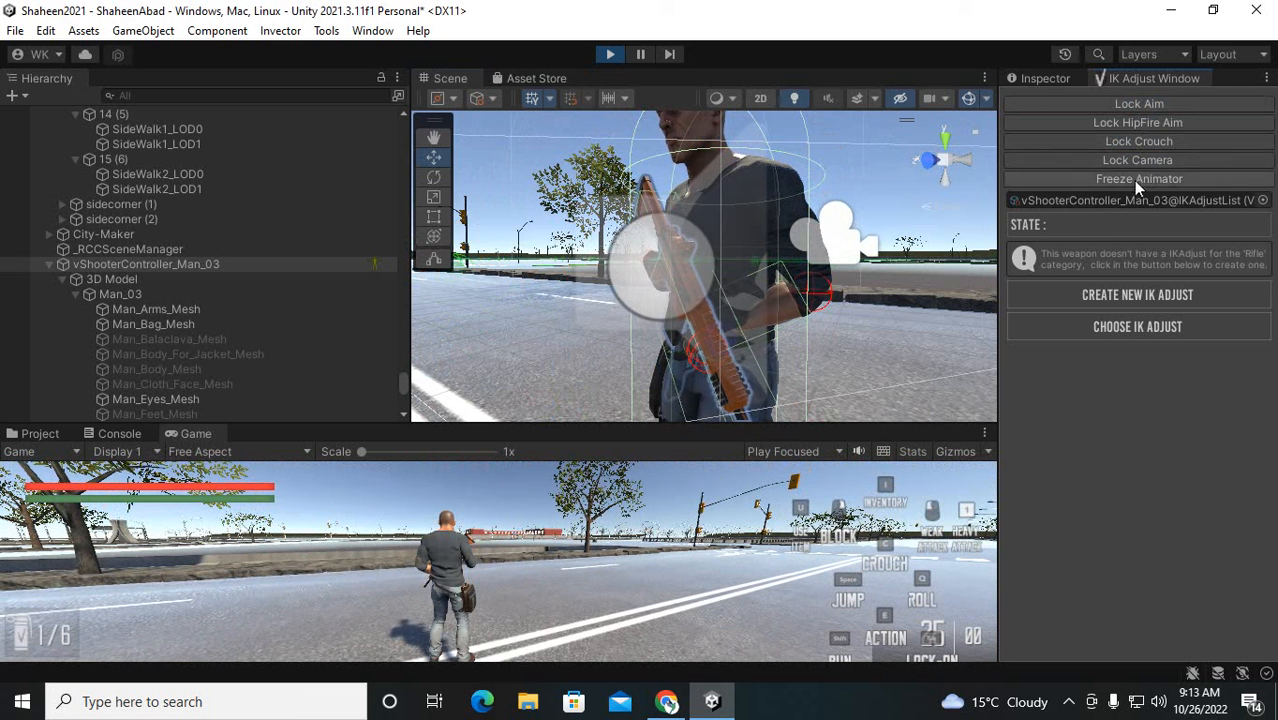
click(1133, 180)
click(1133, 180)
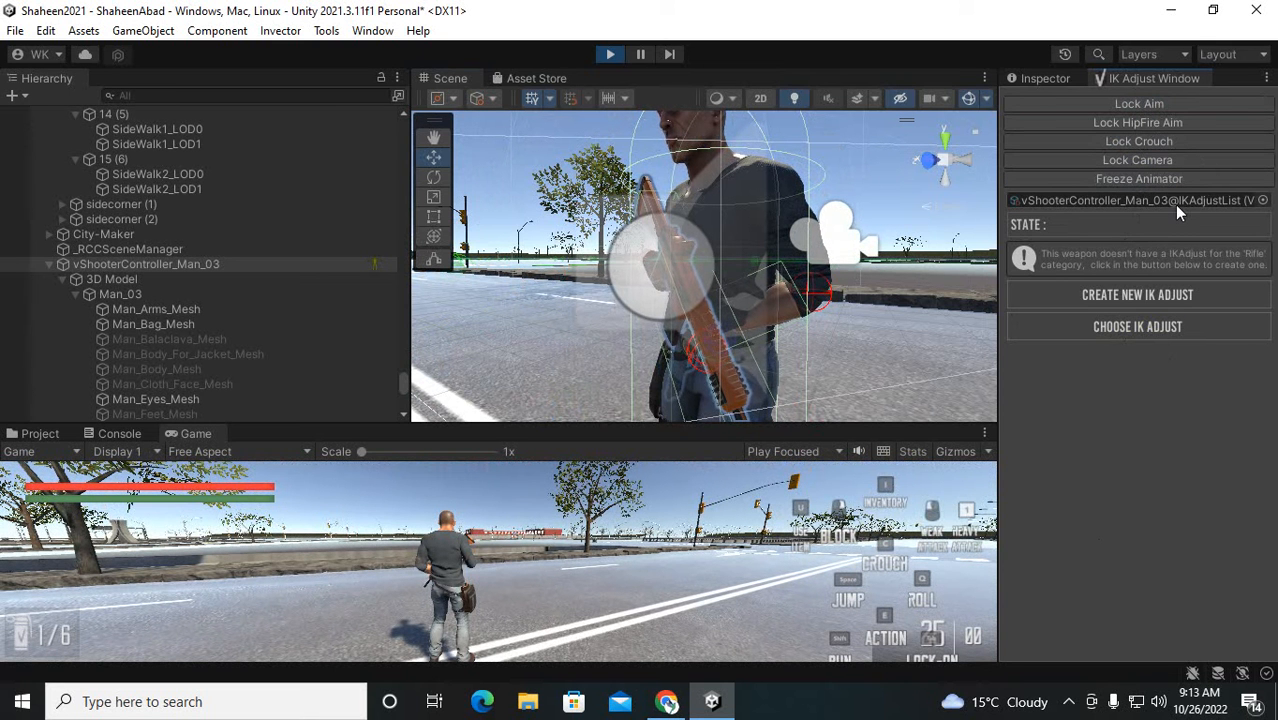
Create a new IK Adjust for the rifle category and lock the game camera
click(1109, 299)
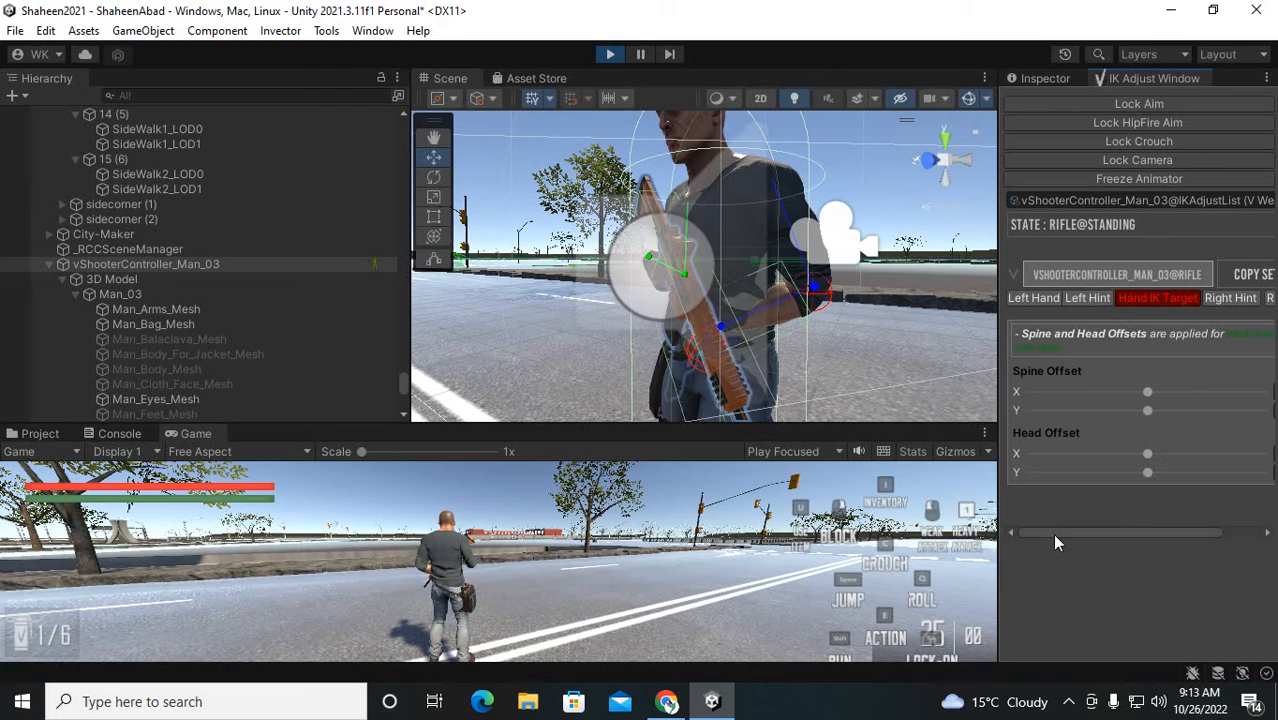
drag(1055, 541, 1005, 533)
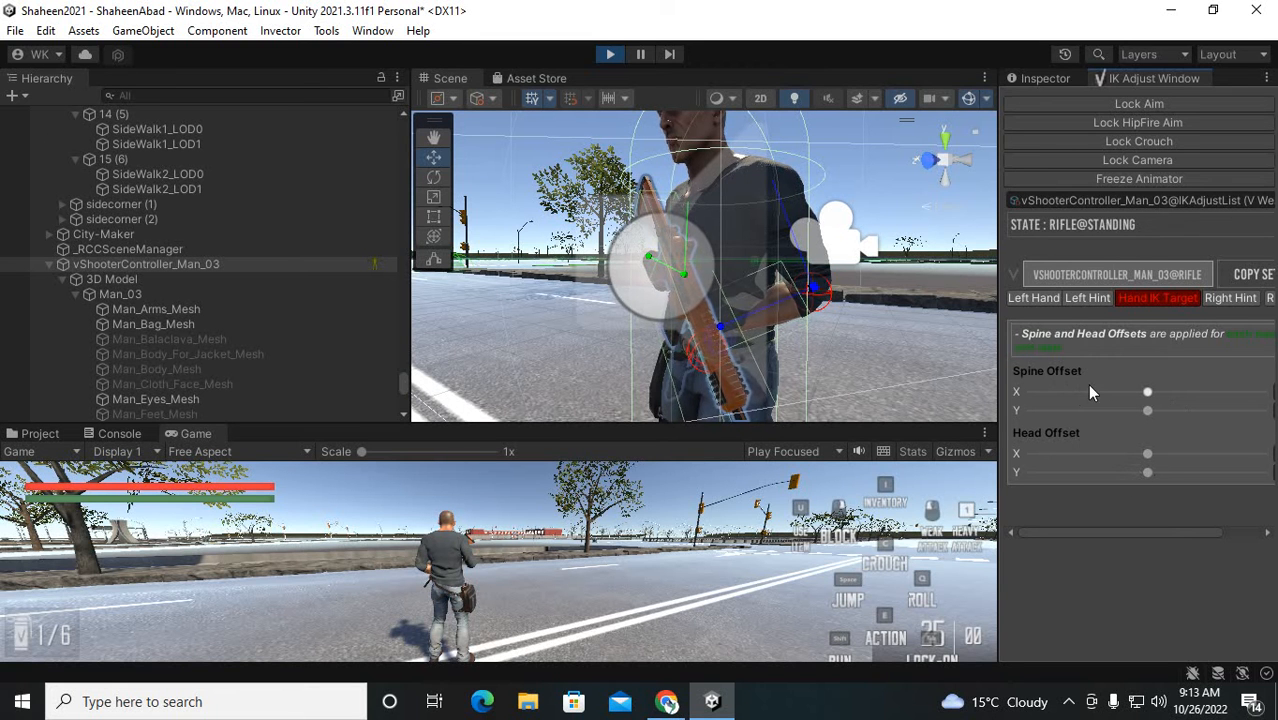
click(453, 587)
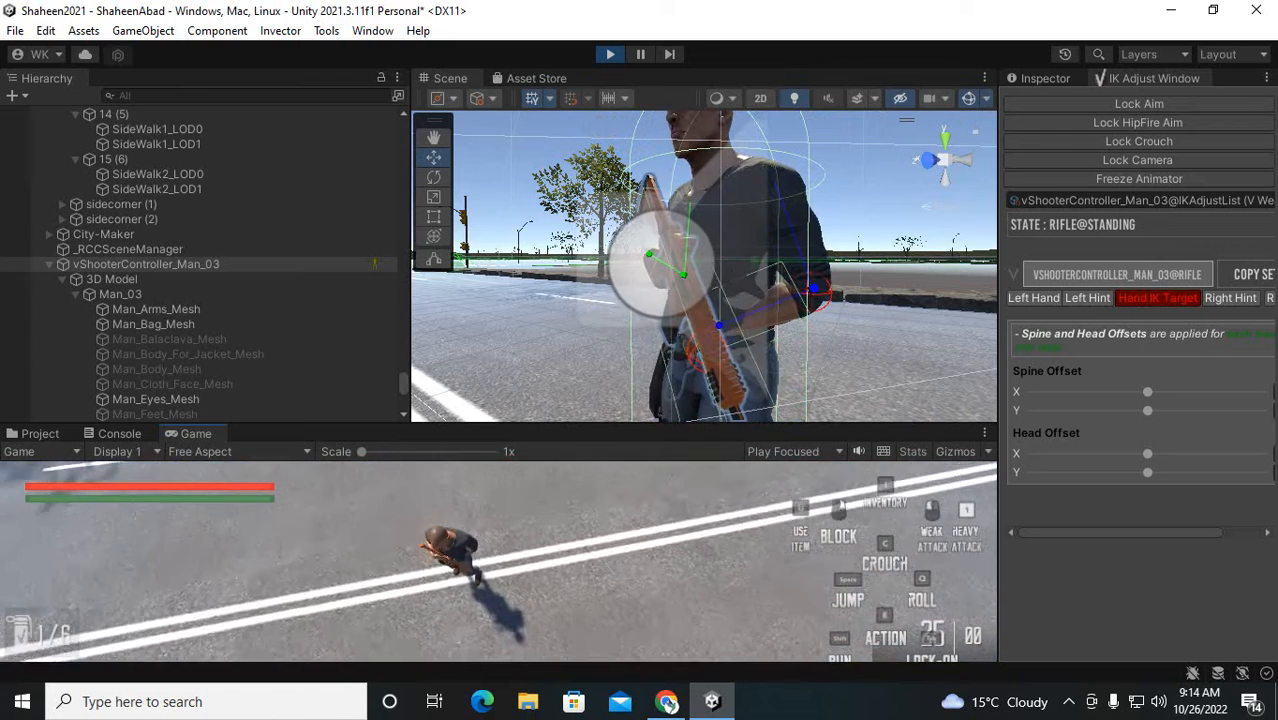
key(Escape)
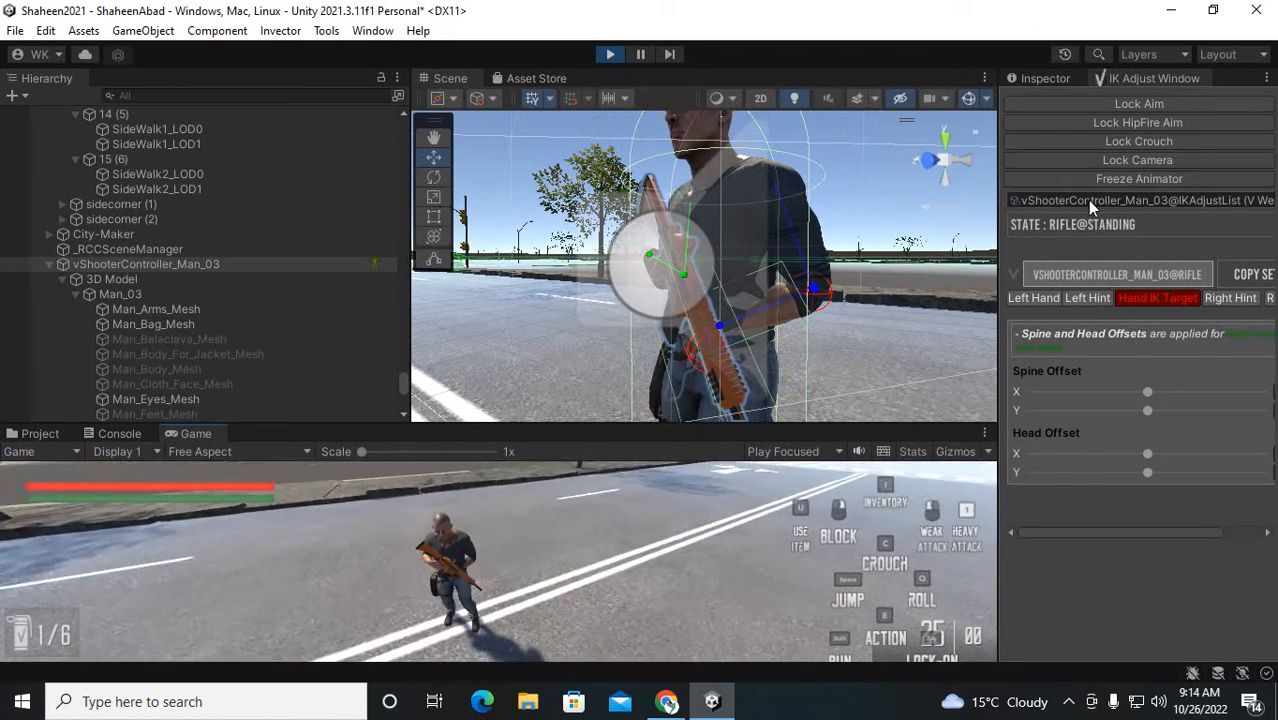
click(1115, 157)
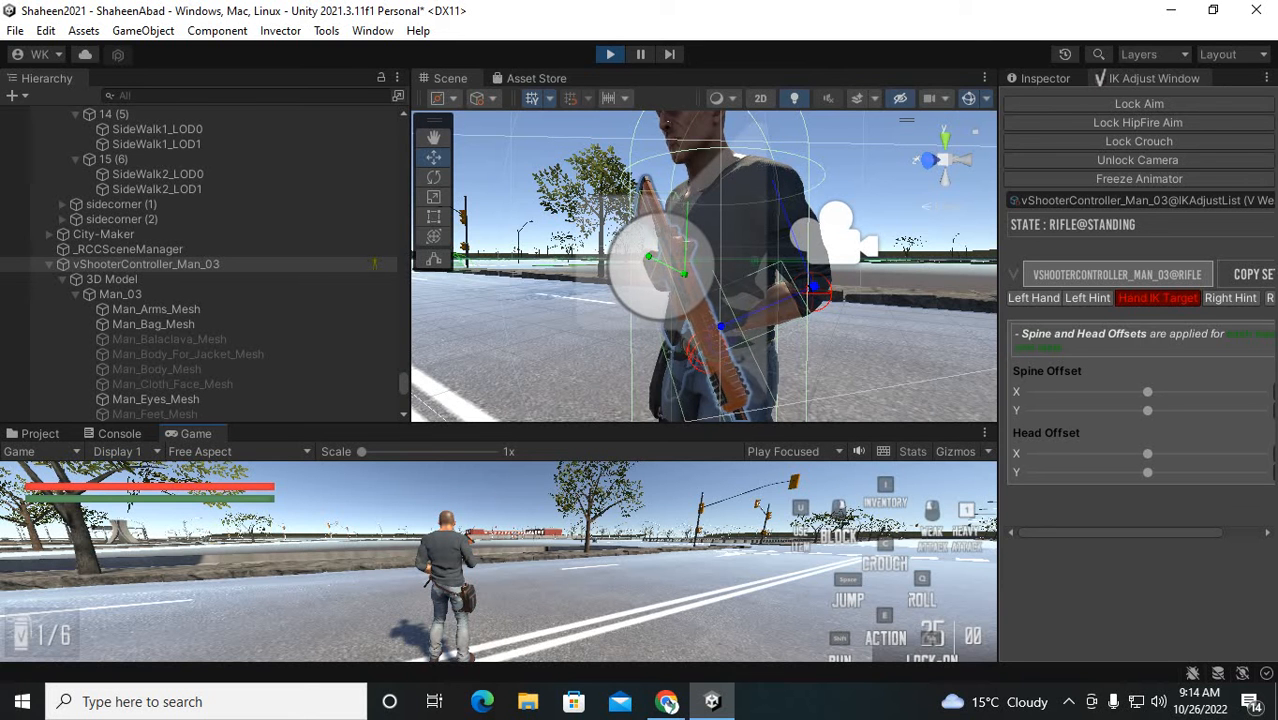
Select the Left Hand for adjustment in the rifle's standing state and inspect it beside the rifle
scroll(740, 321, up, 4)
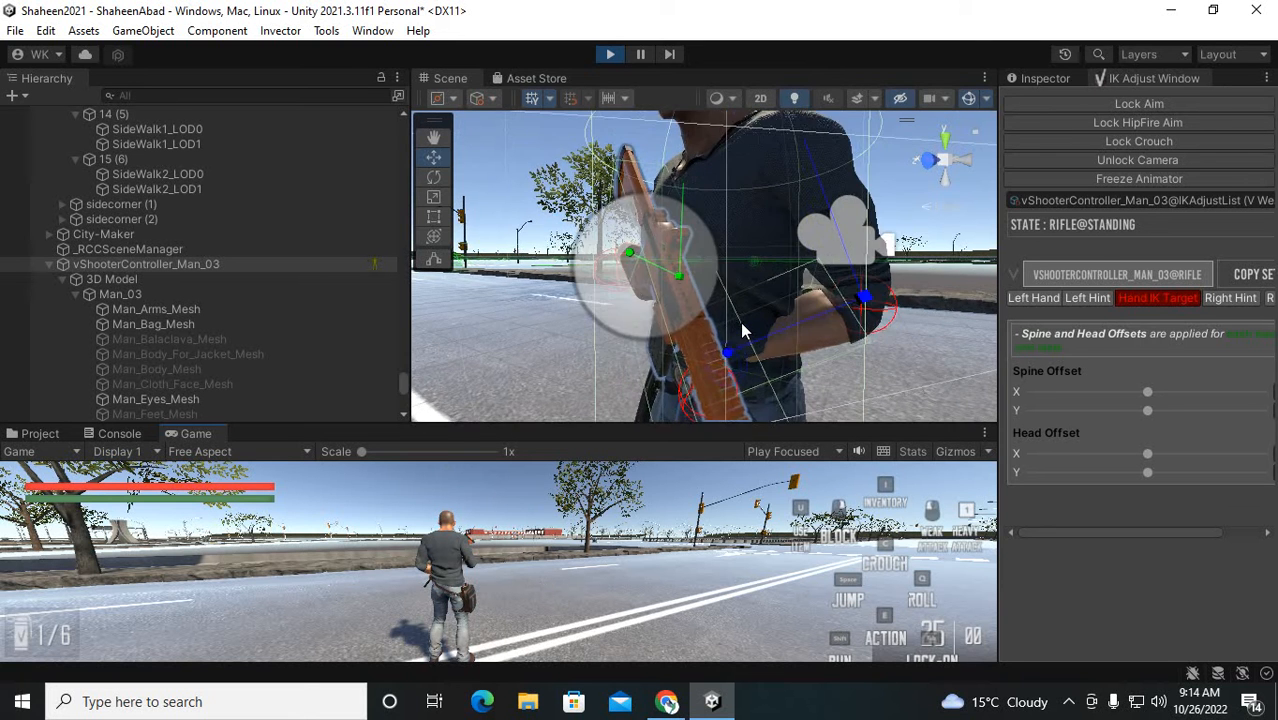
middle_drag(743, 328, 568, 202)
scroll(560, 215, up, 3)
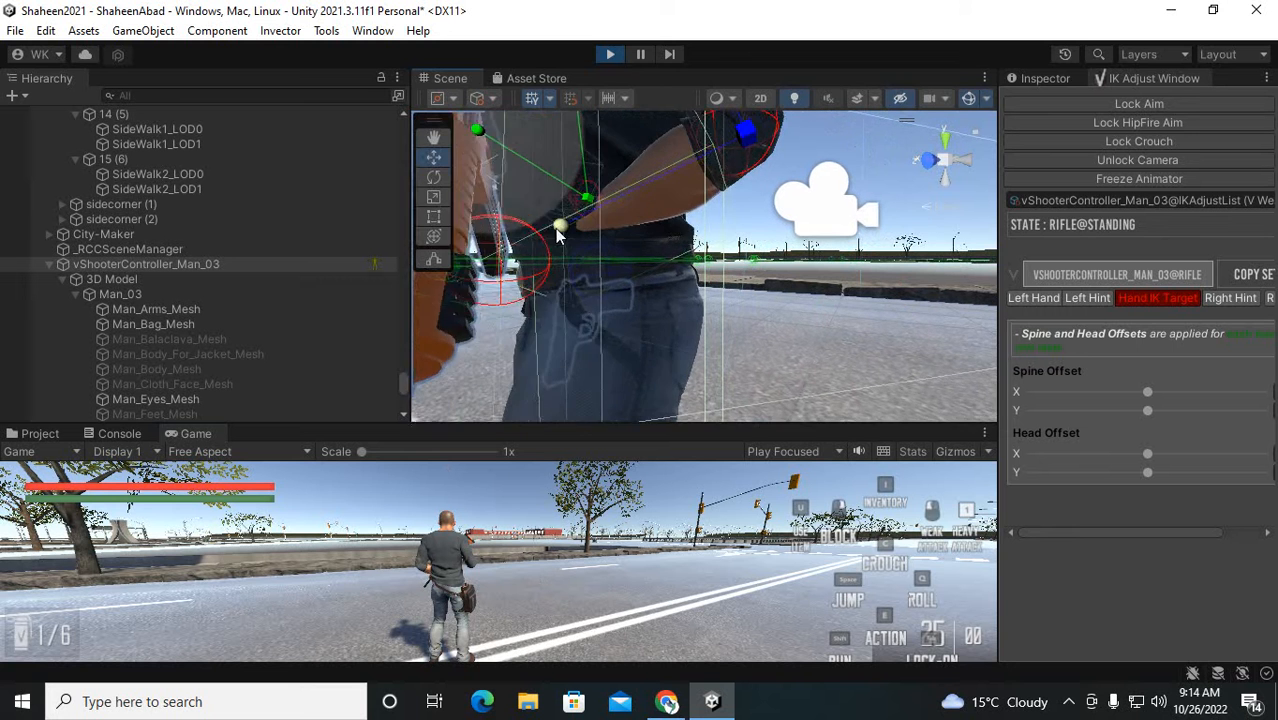
scroll(560, 243, down, 2)
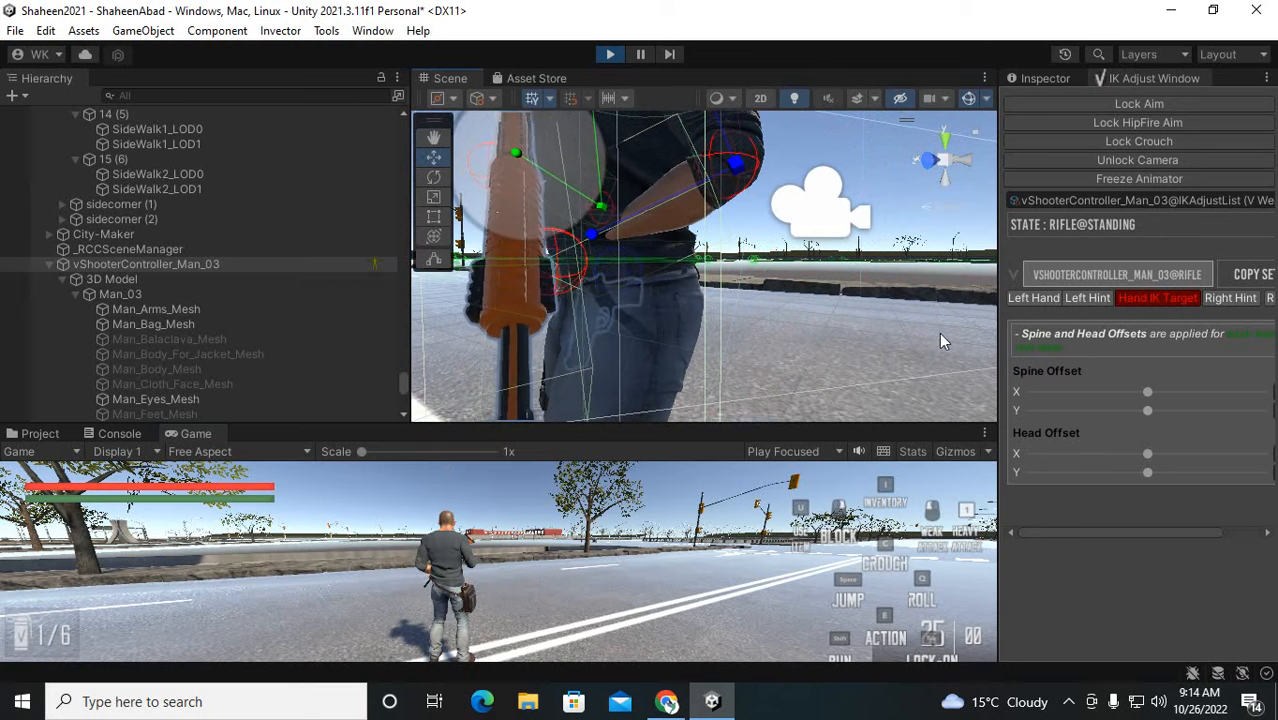
click(1040, 300)
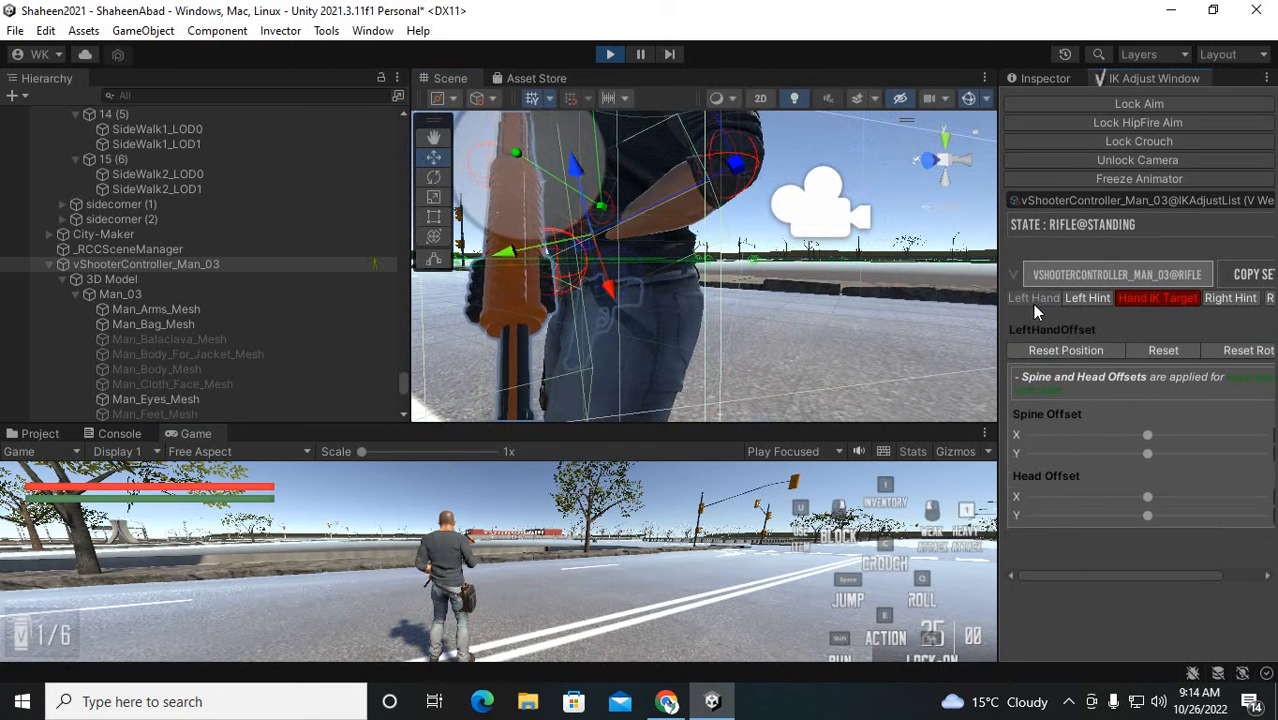
scroll(629, 222, up, 2)
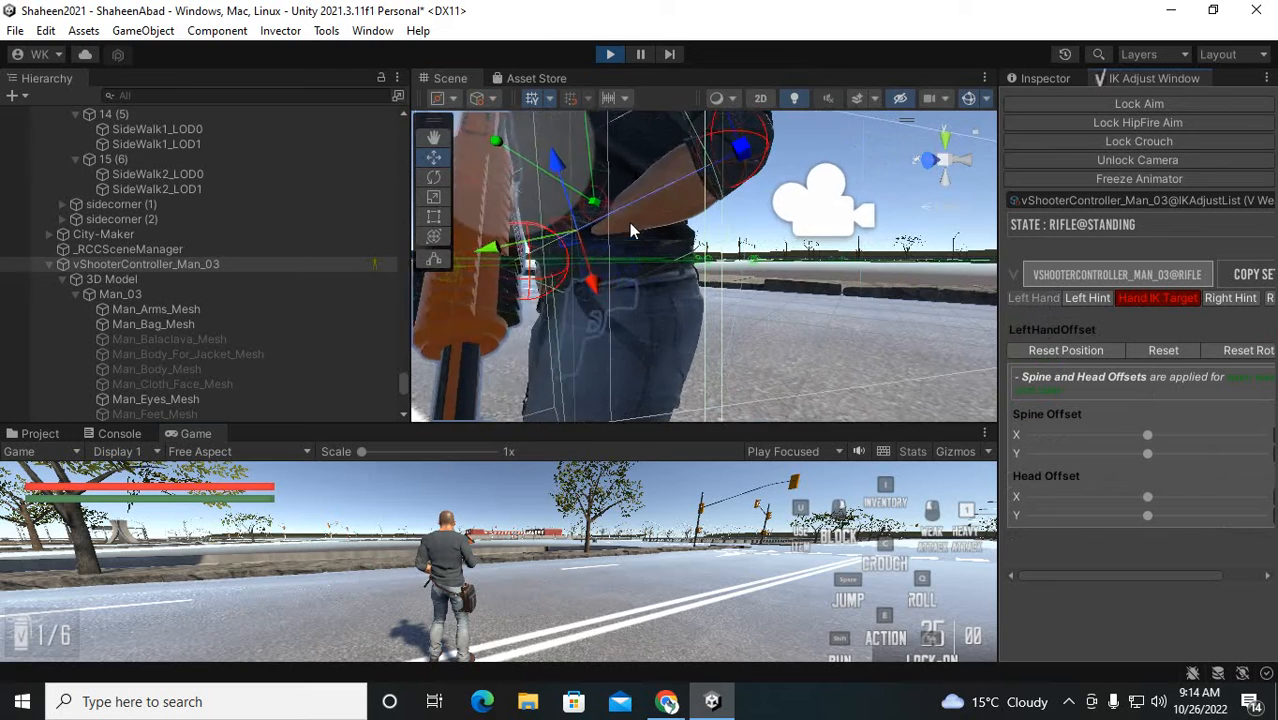
alt+drag(629, 222, 643, 342)
scroll(642, 335, down, 5)
middle_drag(632, 244, 698, 360)
alt+drag(674, 253, 636, 160)
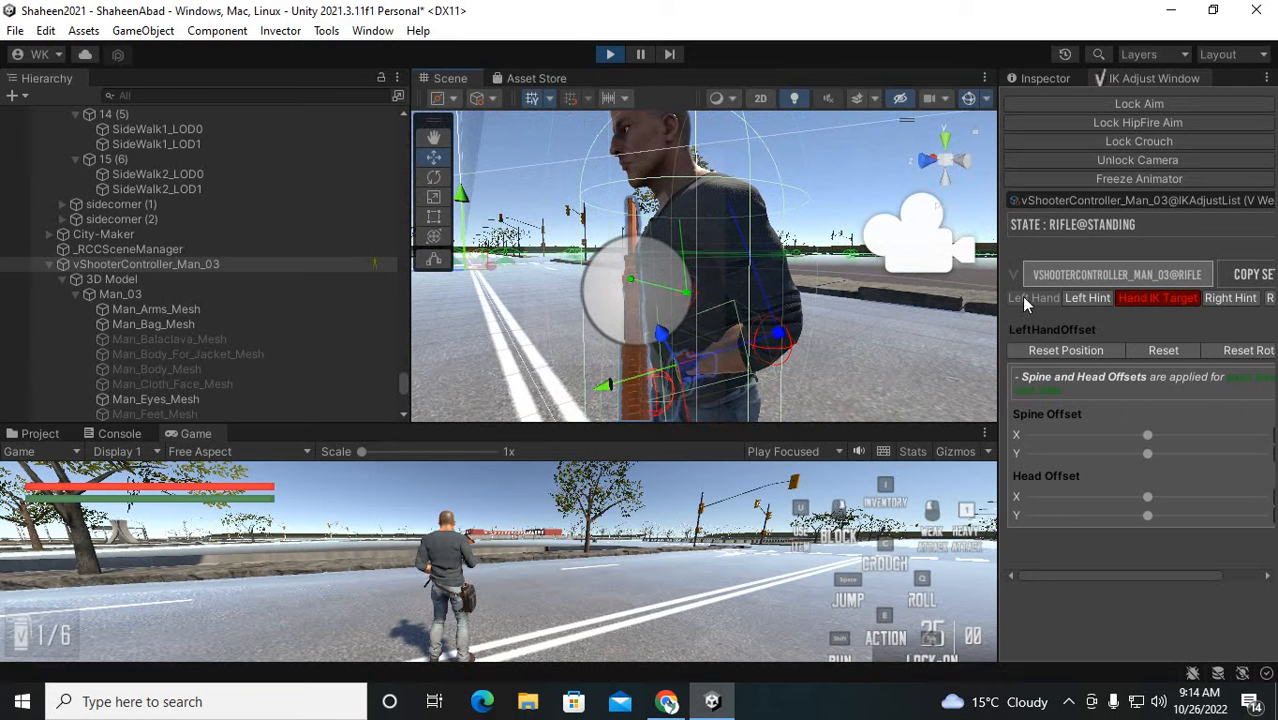
Collapse RoadMainModel in the Hierarchy and select SchoolModel instead of the shooter character
scroll(167, 194, up, 5)
scroll(349, 310, down, 4)
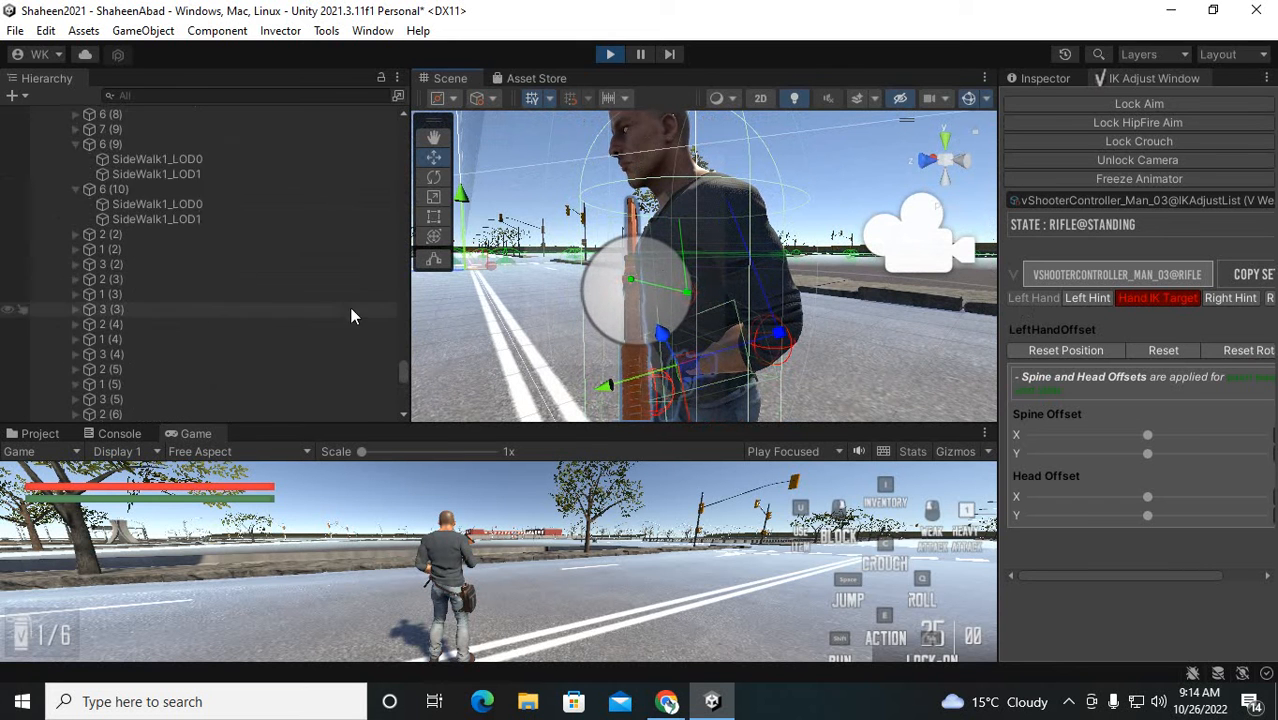
drag(405, 369, 400, 120)
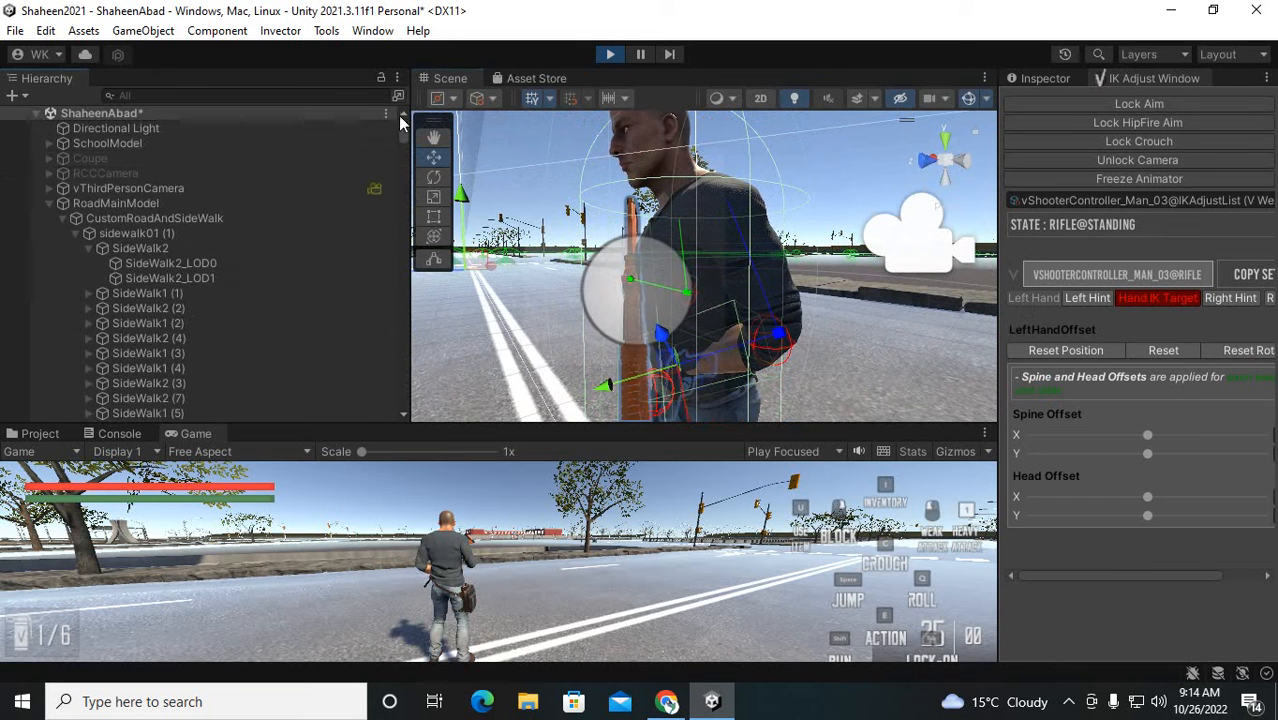
click(237, 146)
click(46, 203)
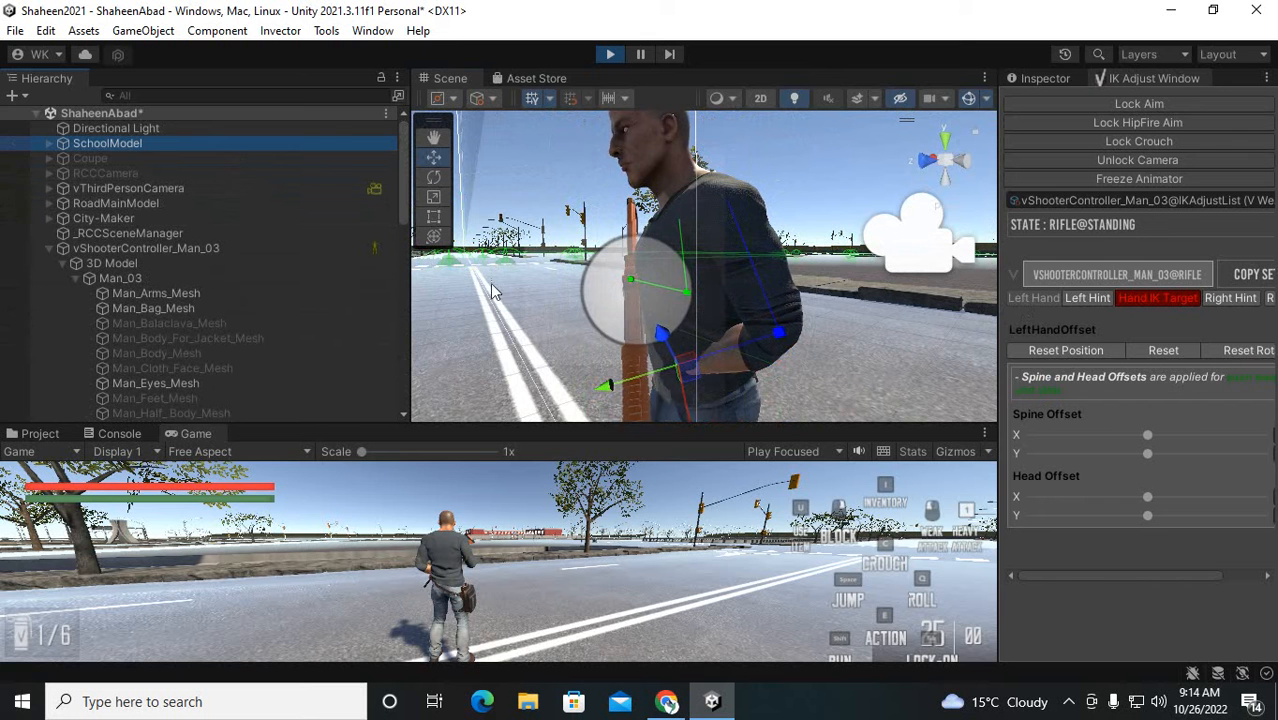
Move the left-hand IK target along its green axis toward the rifle
middle_drag(627, 362, 608, 310)
scroll(602, 350, up, 4)
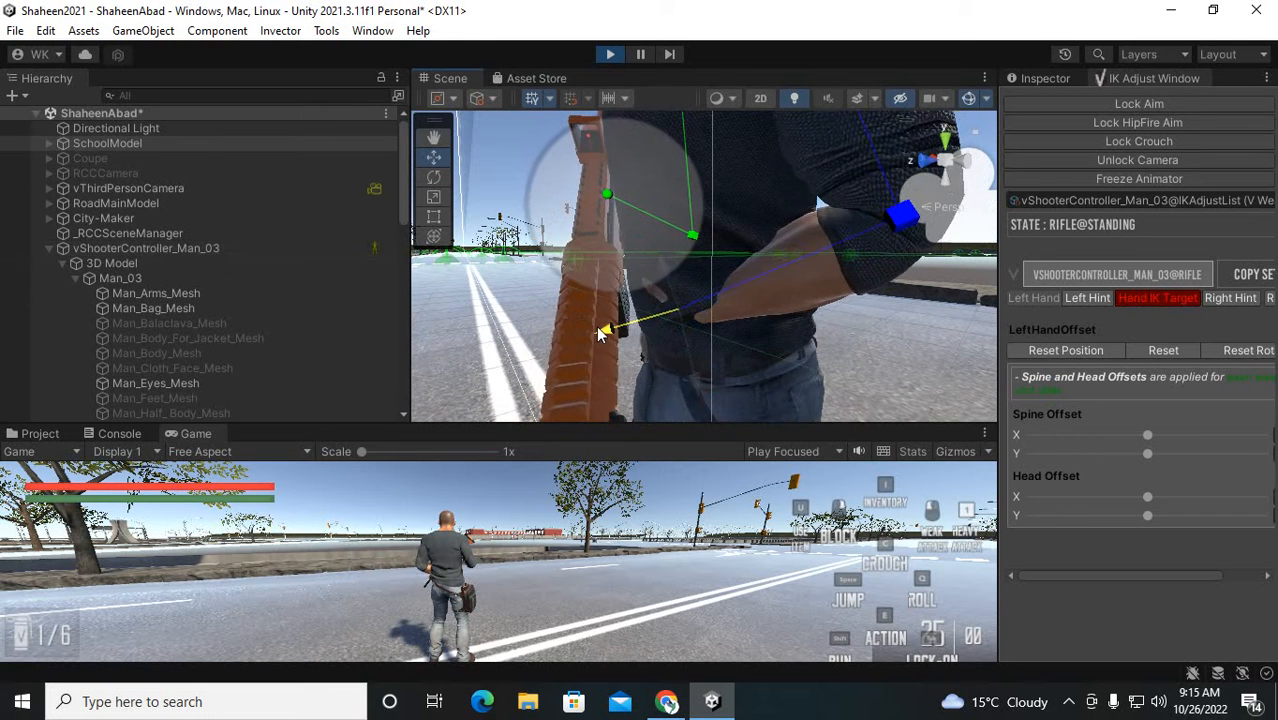
drag(587, 328, 554, 339)
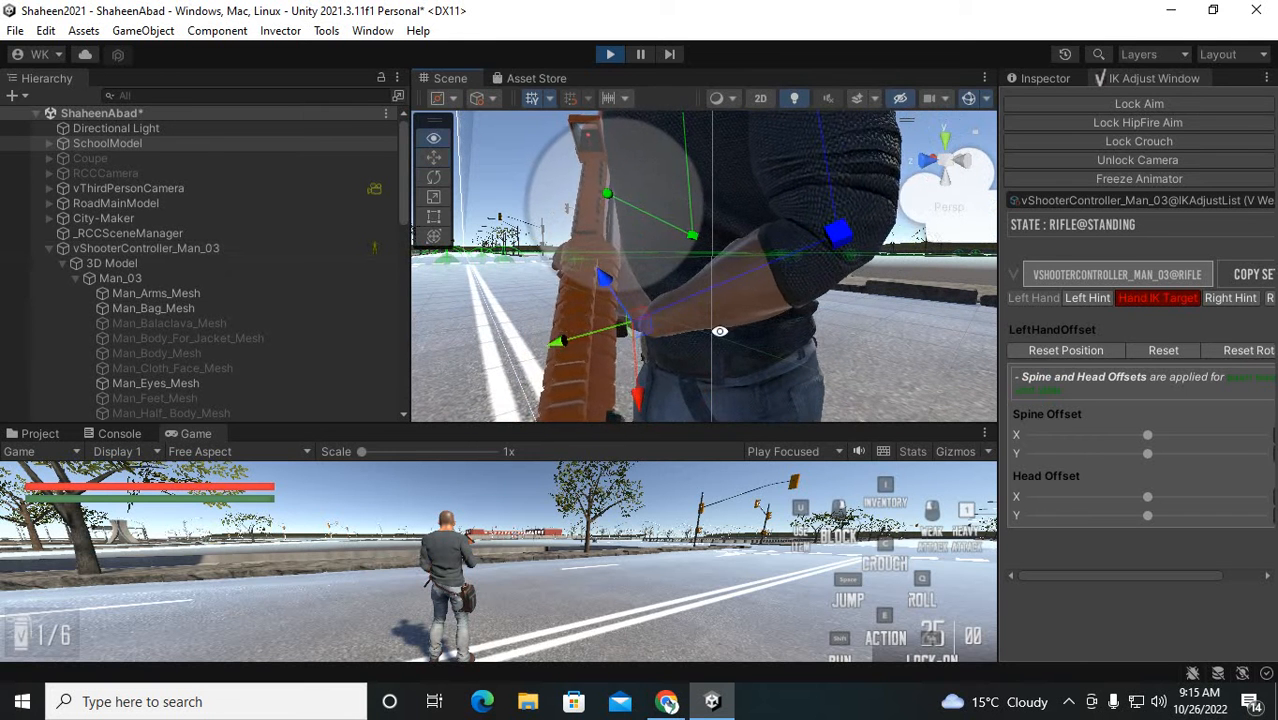
Rotate the left-hand IK target so the palm turns toward the rifle's handguard
alt+drag(719, 331, 865, 338)
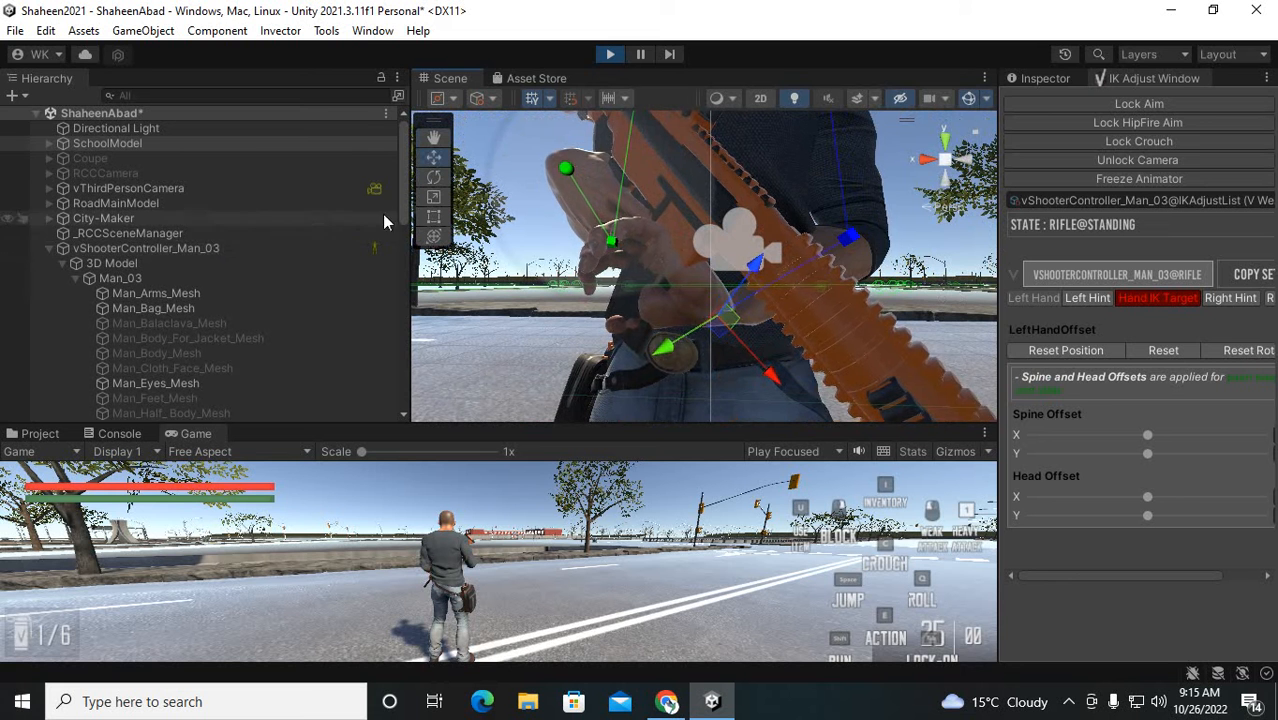
click(434, 177)
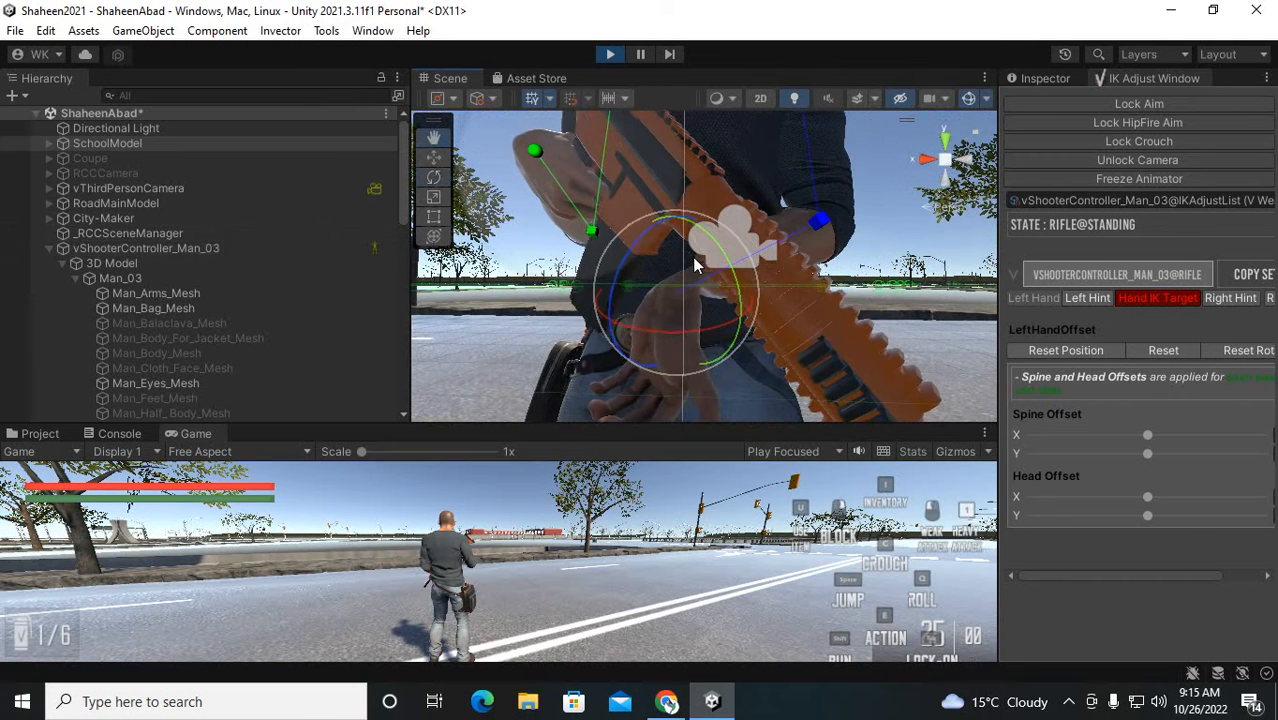
drag(632, 265, 718, 179)
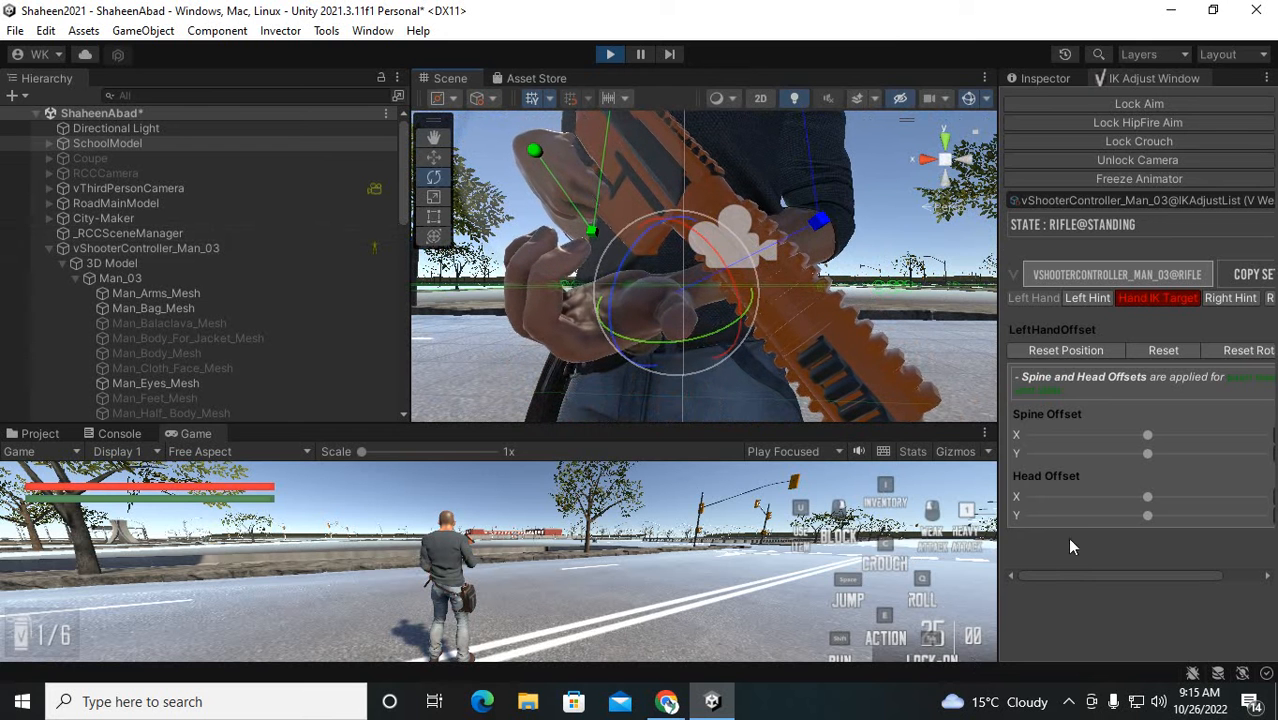
Move the left-hand IK target along its axes until the hand meets the rifle's handguard
alt+drag(827, 327, 660, 340)
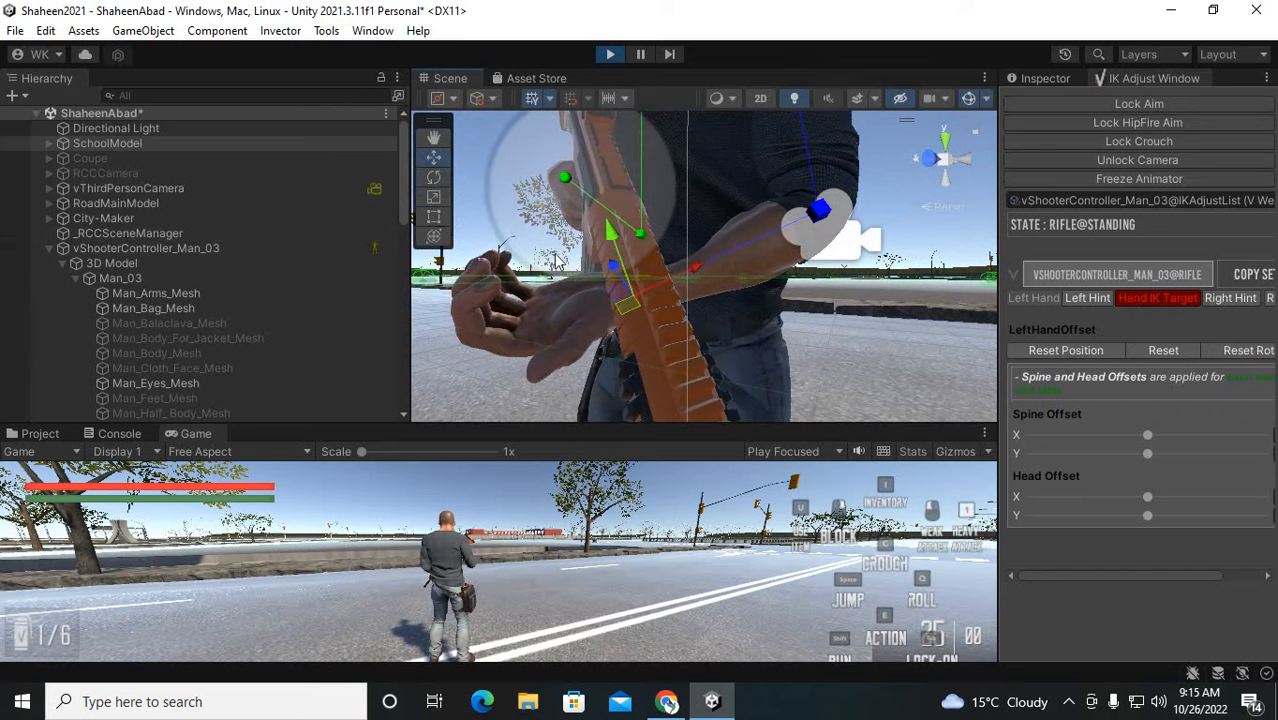
drag(687, 275, 568, 304)
drag(670, 237, 641, 312)
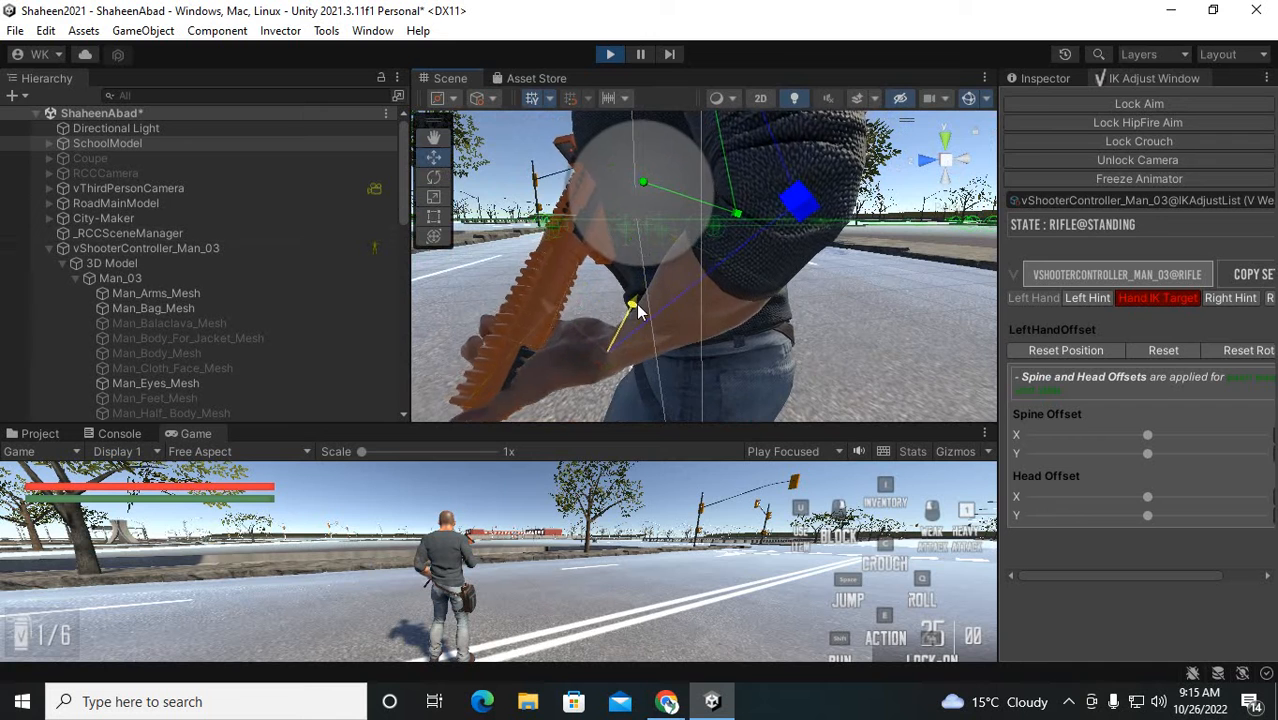
Examine the left hand's grip on the handguard from several angles in the rifle's standing state
alt+drag(549, 313, 840, 305)
scroll(636, 278, down, 2)
scroll(680, 338, up, 2)
scroll(678, 336, up, 2)
middle_drag(678, 336, 750, 316)
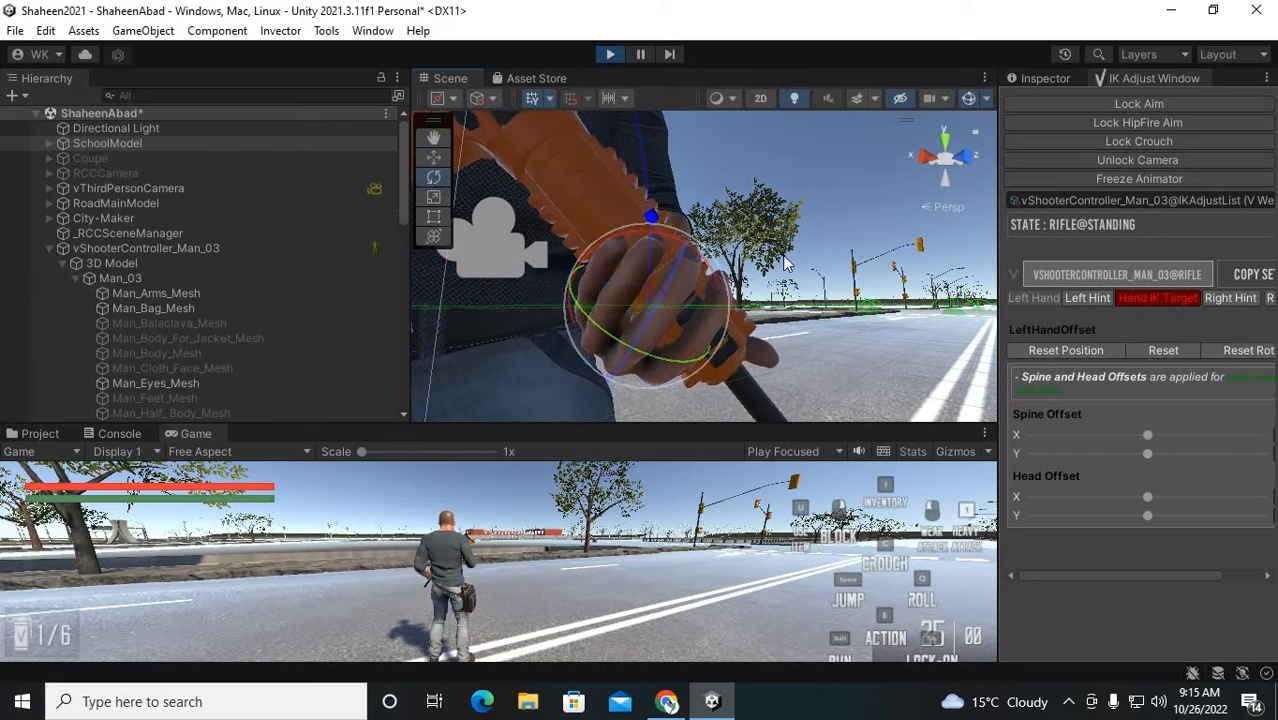
alt+drag(786, 263, 553, 282)
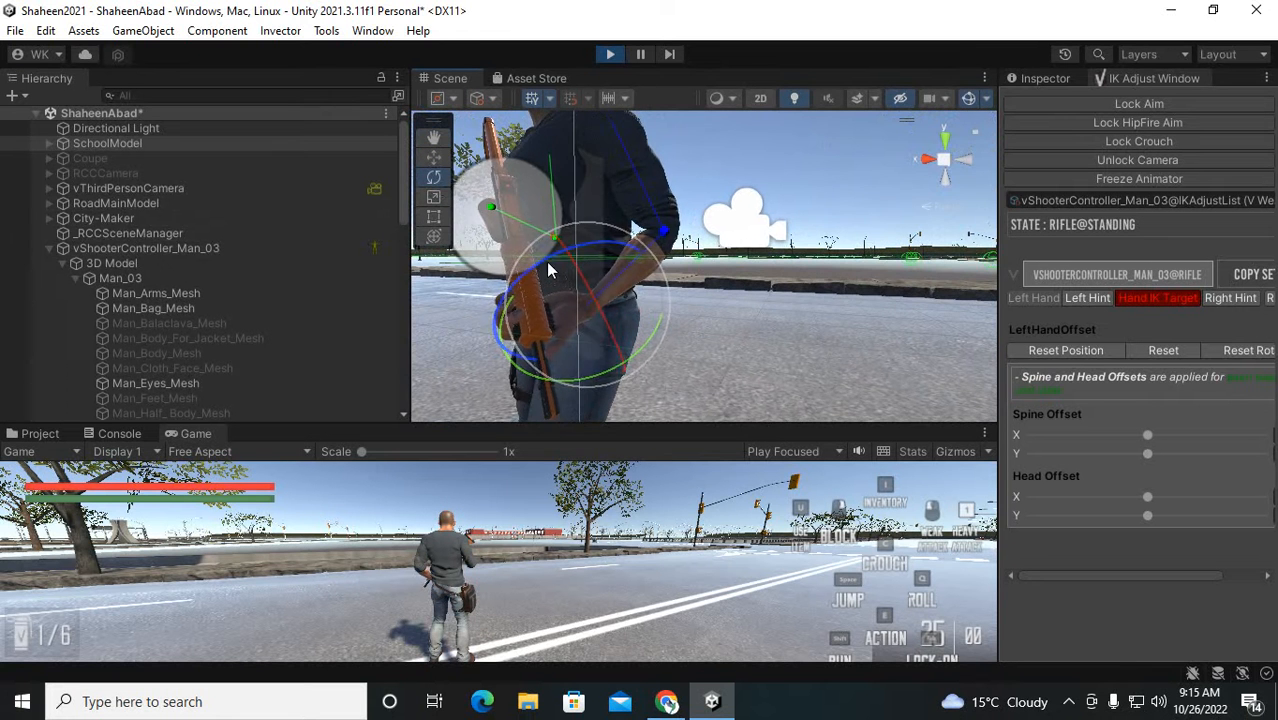
scroll(610, 332, up, 3)
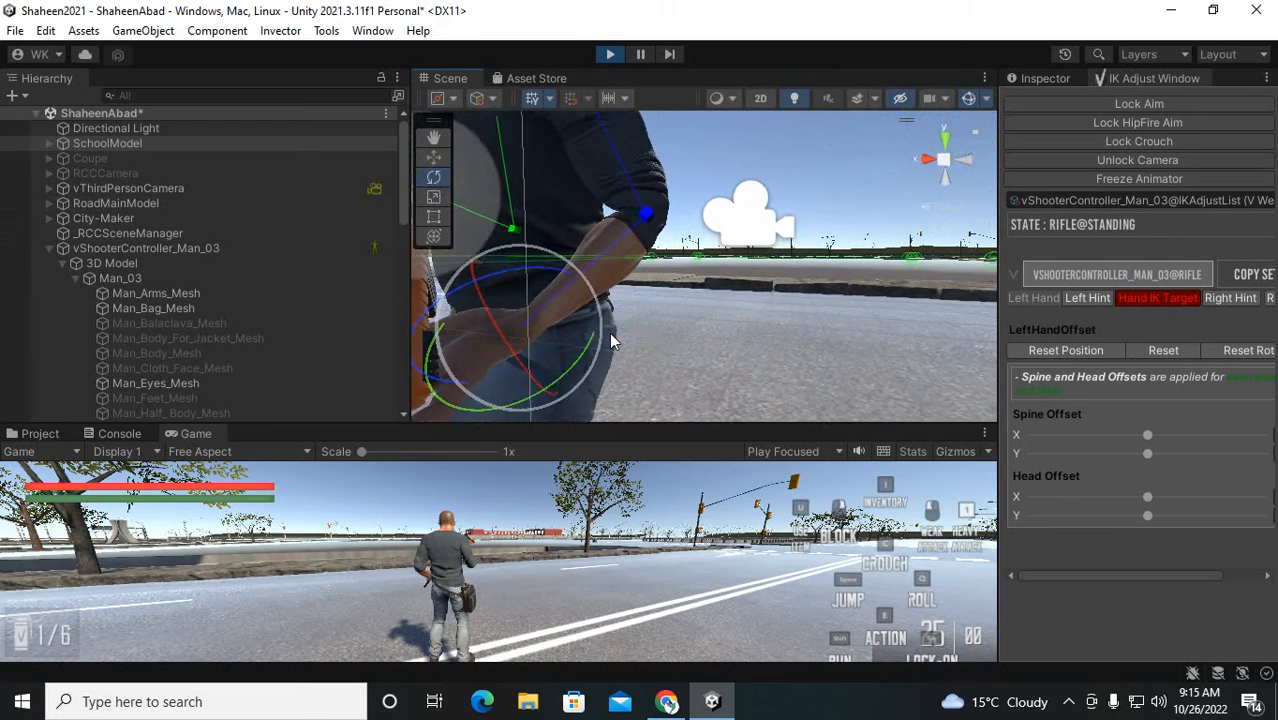
middle_drag(609, 332, 665, 371)
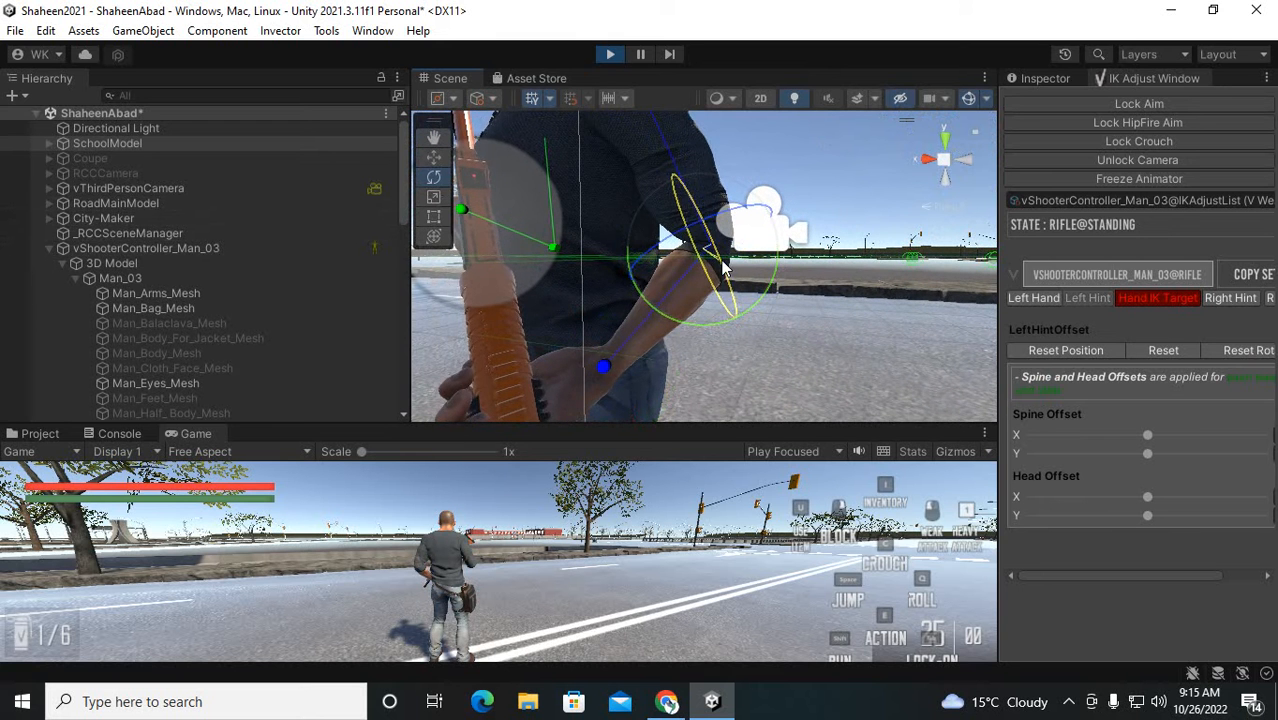
alt+drag(616, 358, 749, 325)
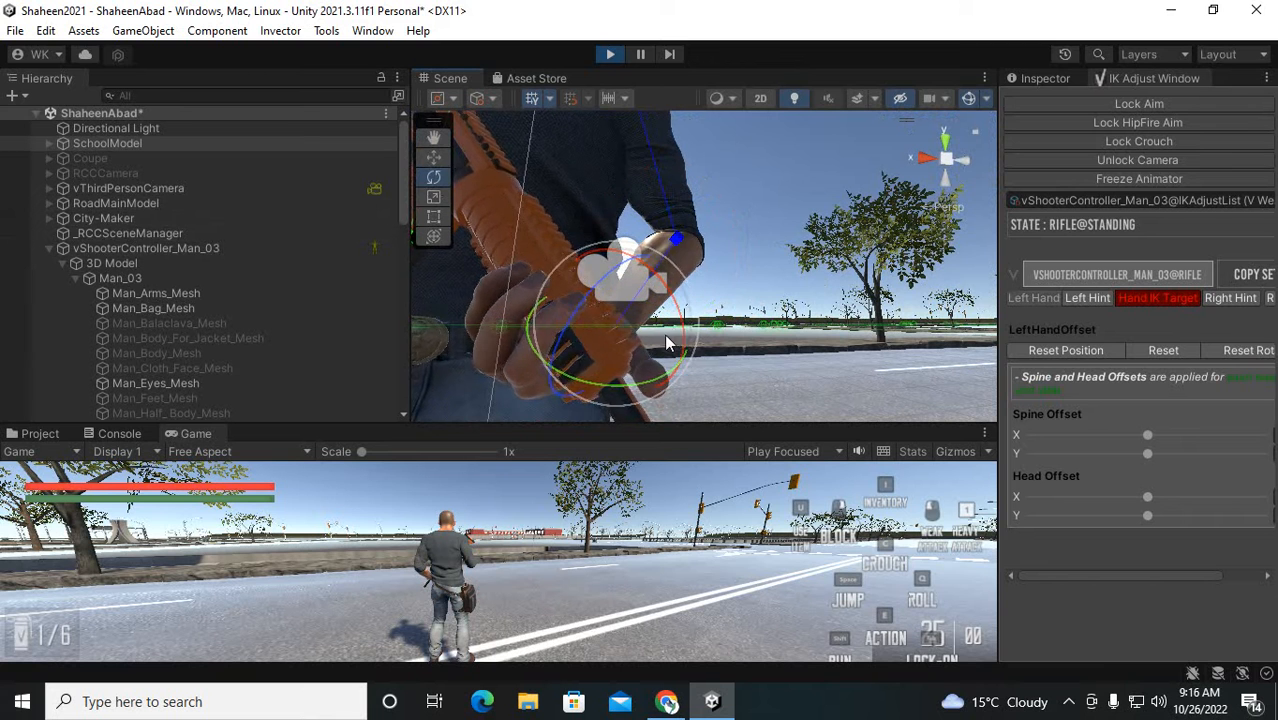
alt+drag(666, 340, 727, 302)
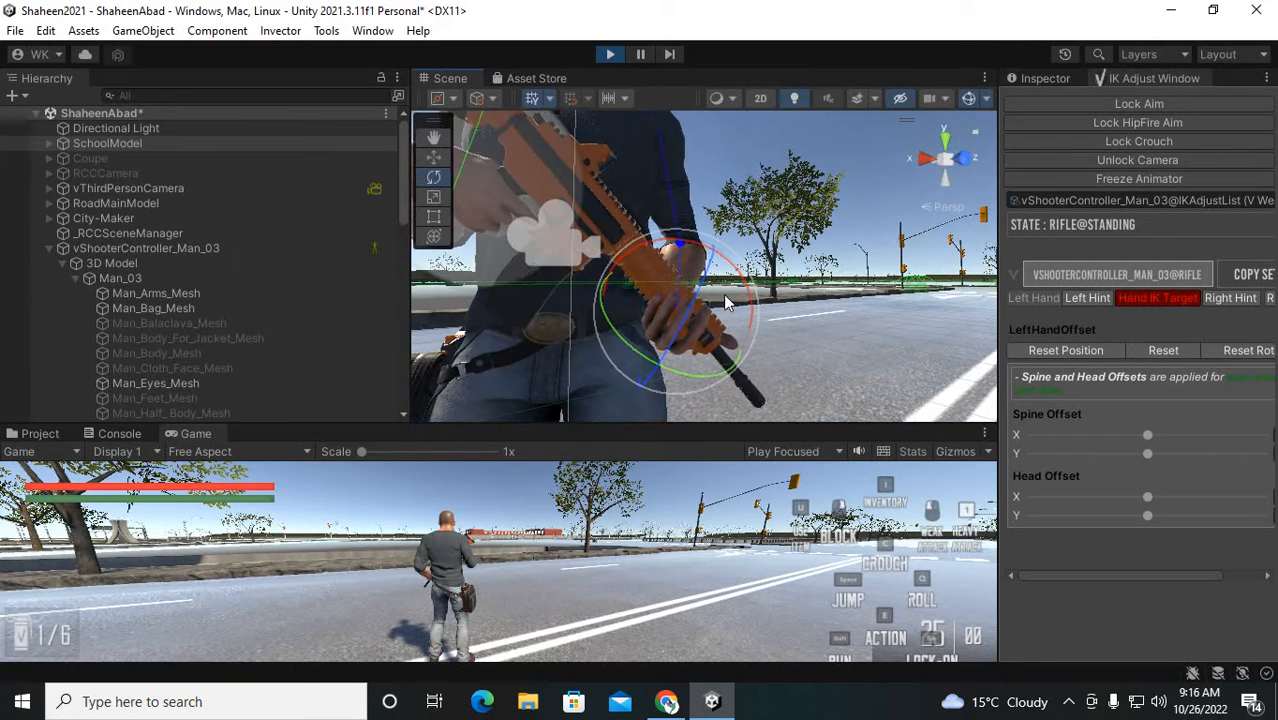
Select the right-hand IK target and rotate it to raise the rifle's barrel in front of the chest
middle_drag(722, 343, 807, 391)
scroll(807, 377, up, 4)
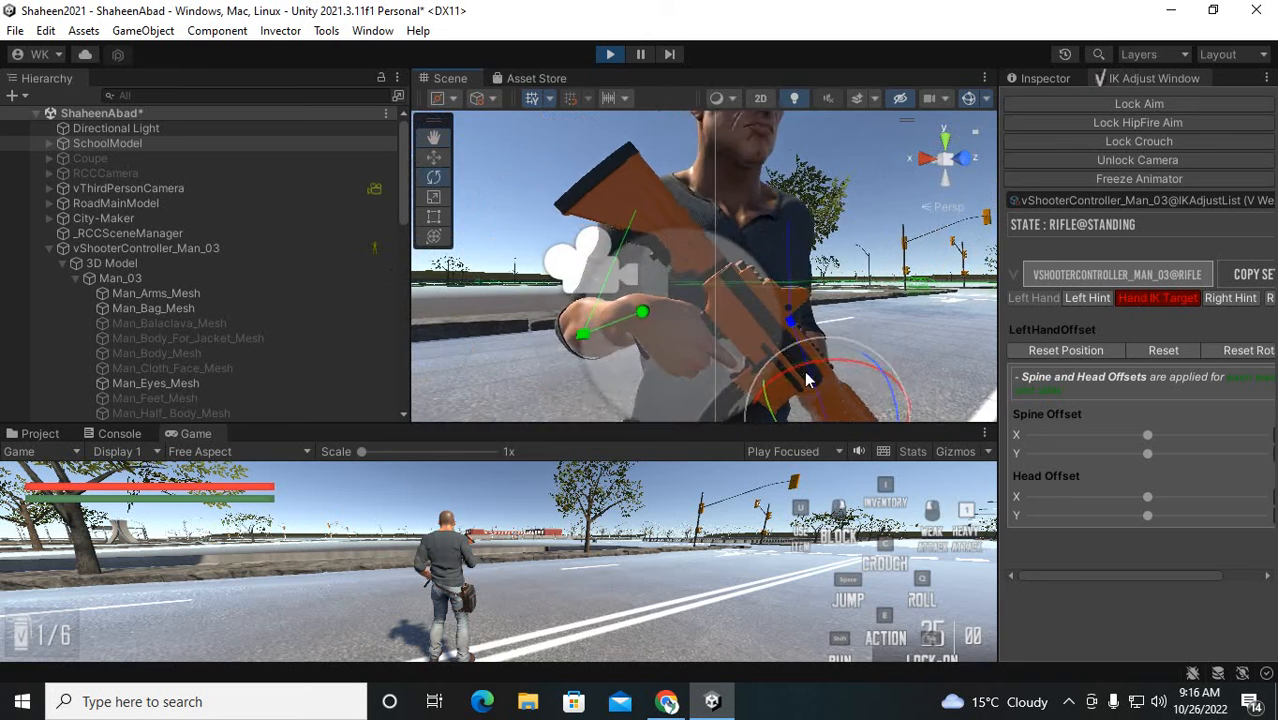
middle_drag(740, 346, 725, 315)
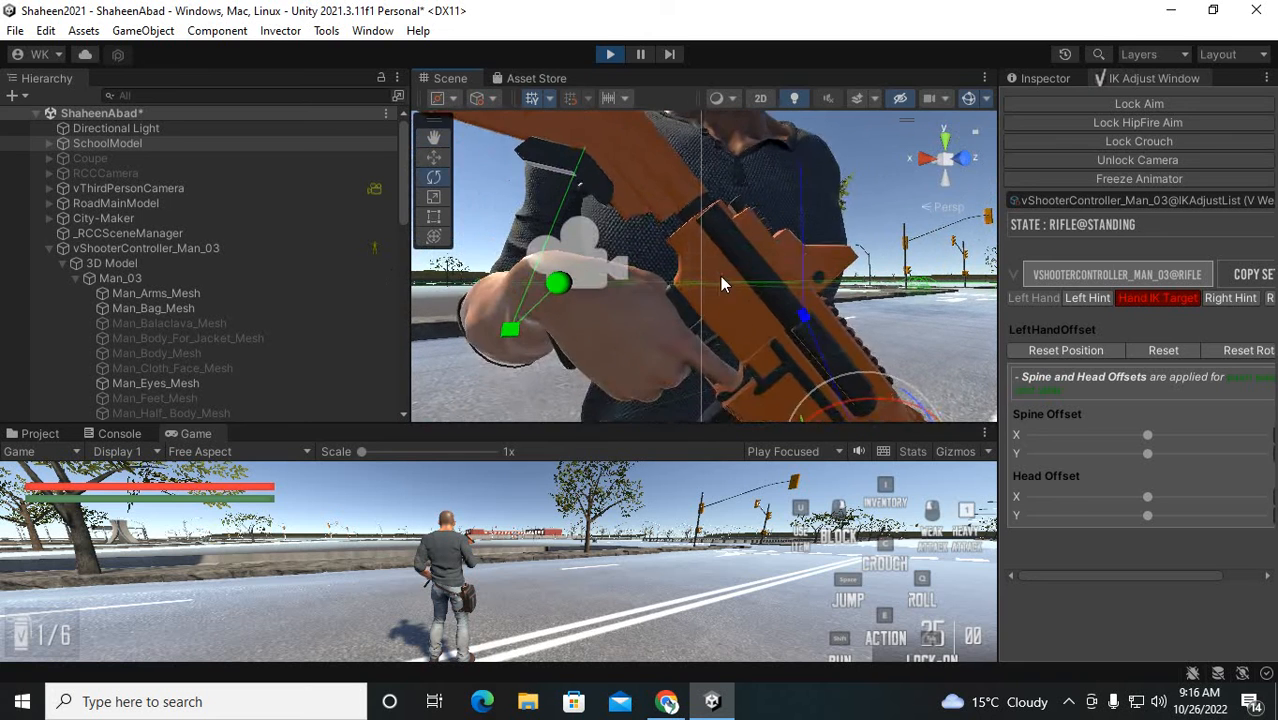
scroll(720, 276, down, 2)
alt+drag(633, 317, 532, 313)
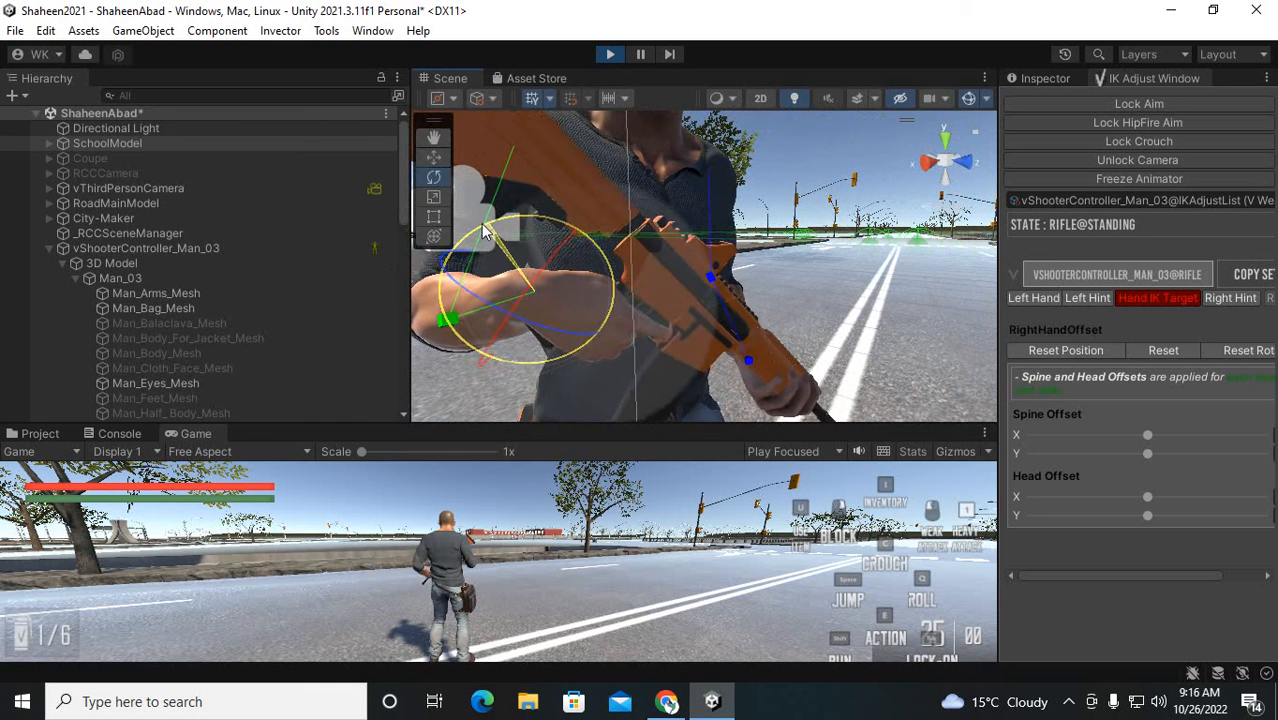
drag(483, 230, 455, 230)
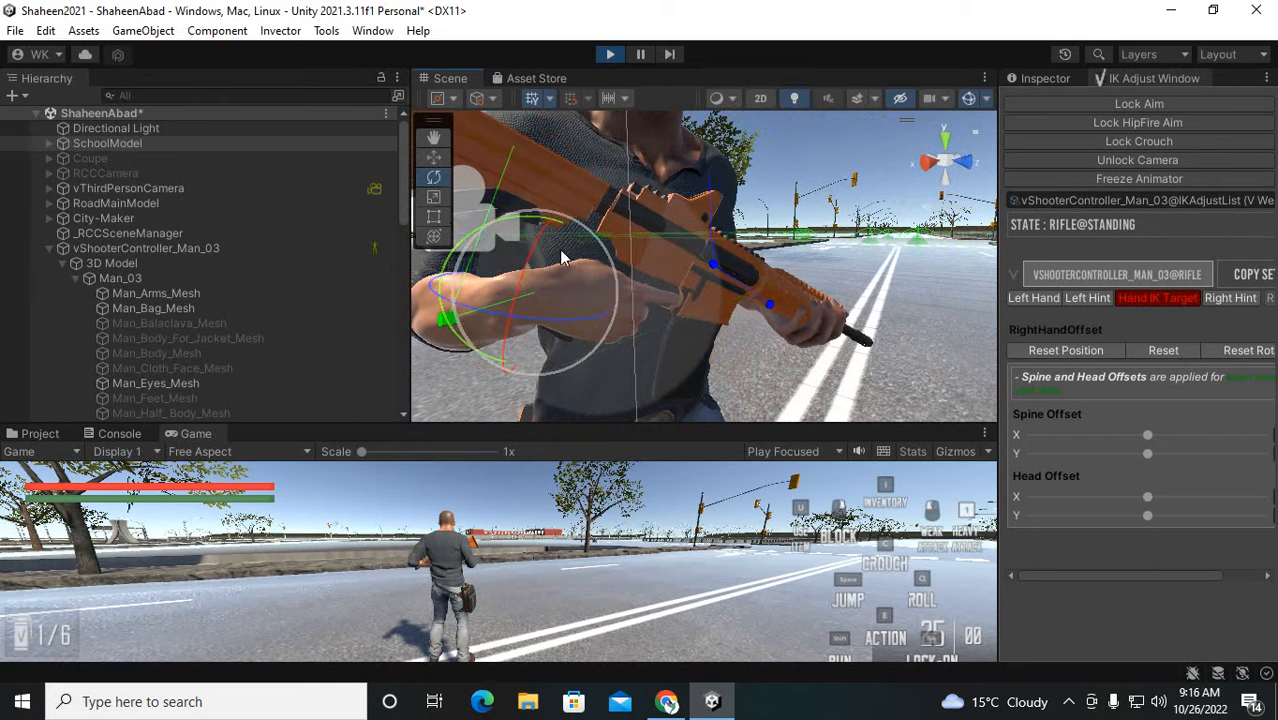
Examine how both hands hold the raised rifle in the standing state from the front, side and above
alt+drag(562, 258, 940, 470)
scroll(633, 360, down, 2)
click(1069, 702)
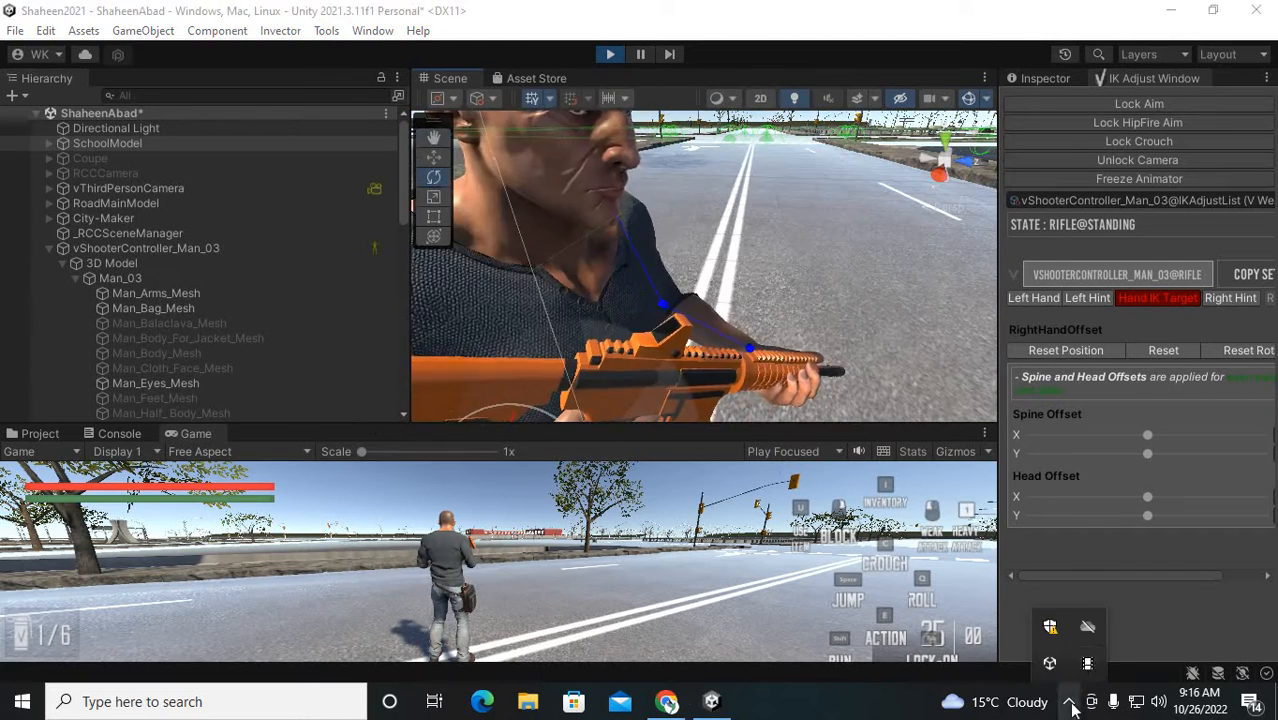
middle_drag(790, 370, 768, 292)
alt+drag(773, 305, 732, 308)
scroll(732, 308, up, 2)
scroll(732, 308, up, 1)
middle_drag(796, 306, 833, 315)
scroll(828, 314, up, 2)
alt+drag(795, 347, 846, 431)
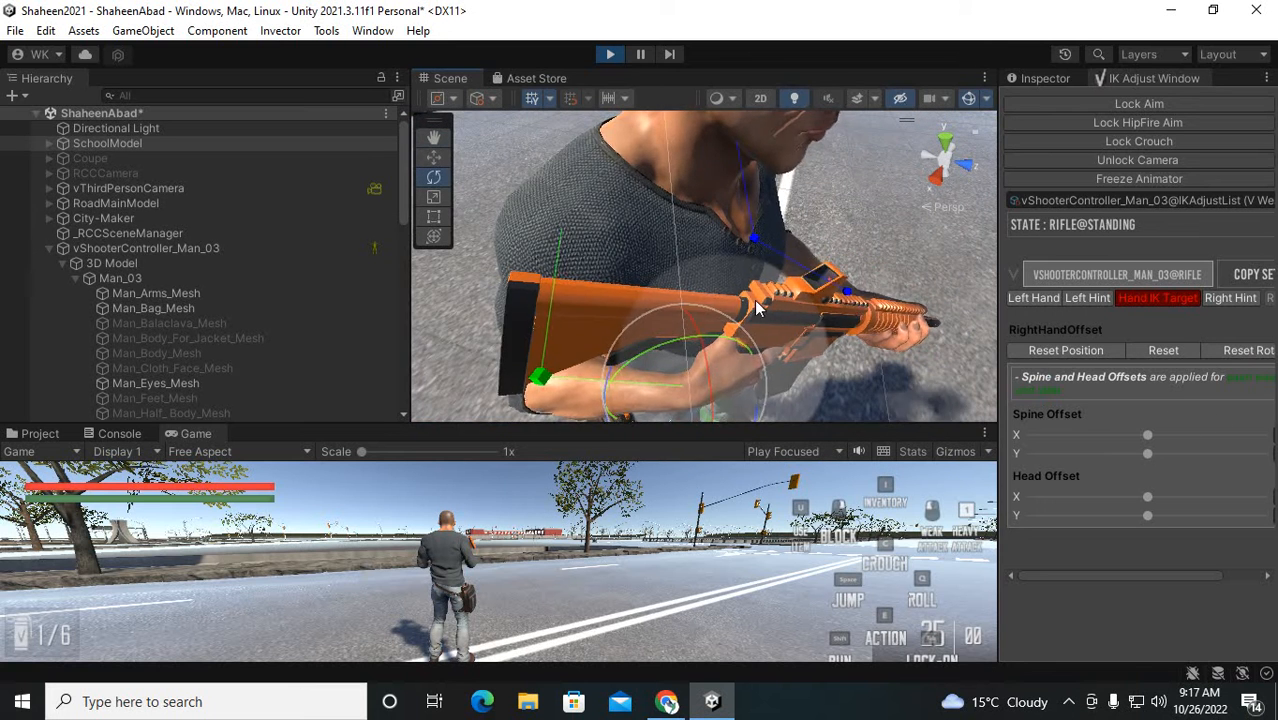
alt+drag(756, 302, 726, 200)
middle_drag(768, 221, 768, 221)
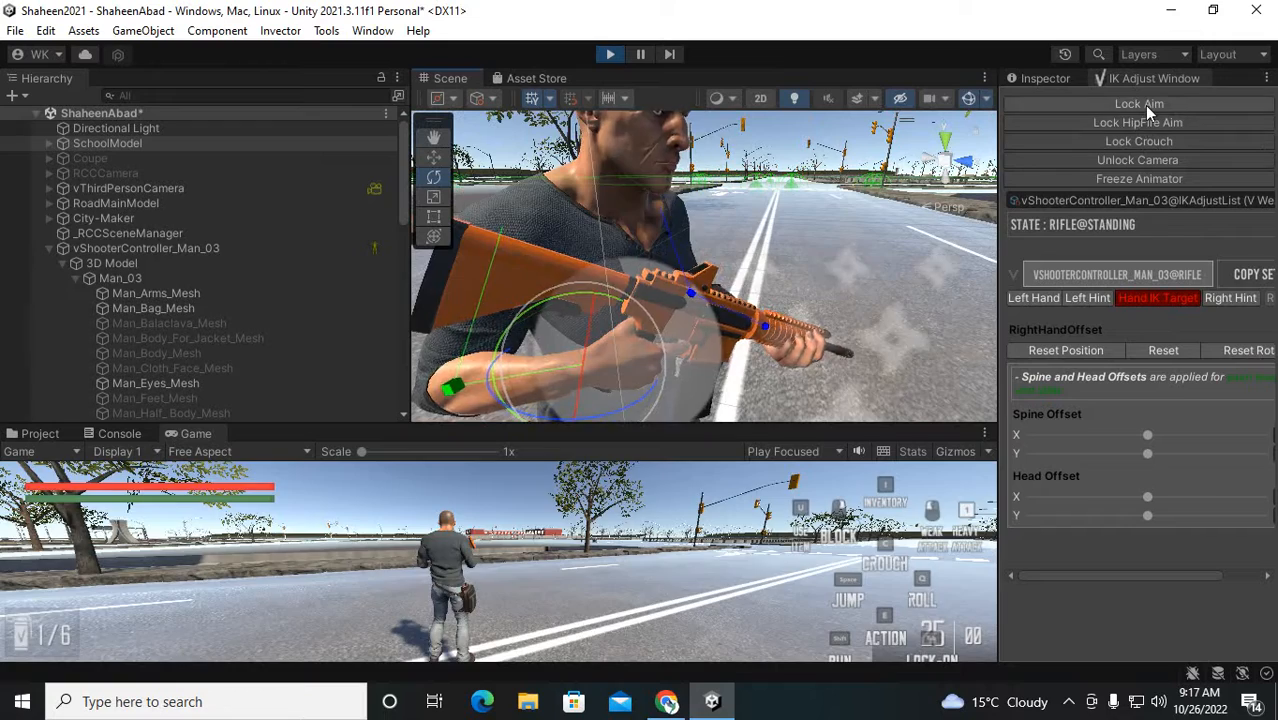
Lock the character in its aiming pose and rotate the left-hand IK target so the fingers wrap around the handguard
click(1144, 105)
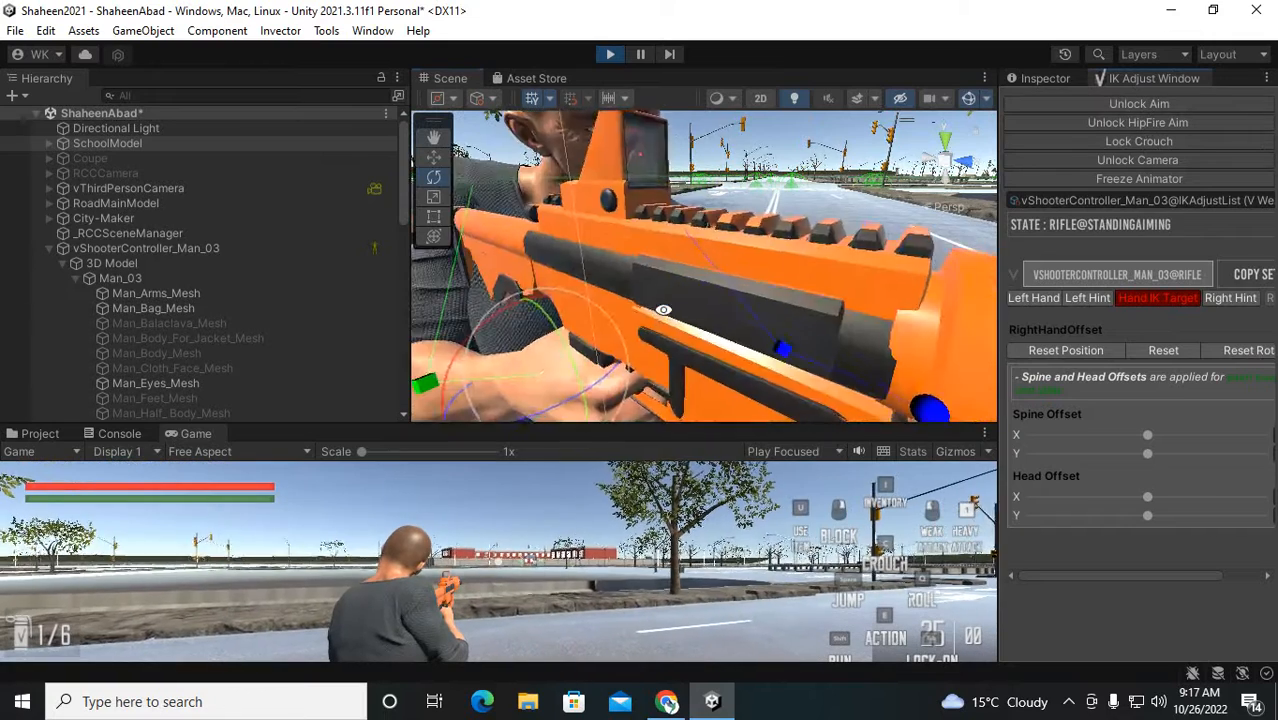
mouse_move(663, 310)
alt+mouse_down()
mouse_move(733, 268)
mouse_move(750, 290)
mouse_move(813, 294)
mouse_move(765, 294)
mouse_move(747, 245)
mouse_move(720, 262)
mouse_move(855, 278)
mouse_move(916, 316)
mouse_move(790, 297)
mouse_move(539, 324)
mouse_move(650, 293)
alt+mouse_up()
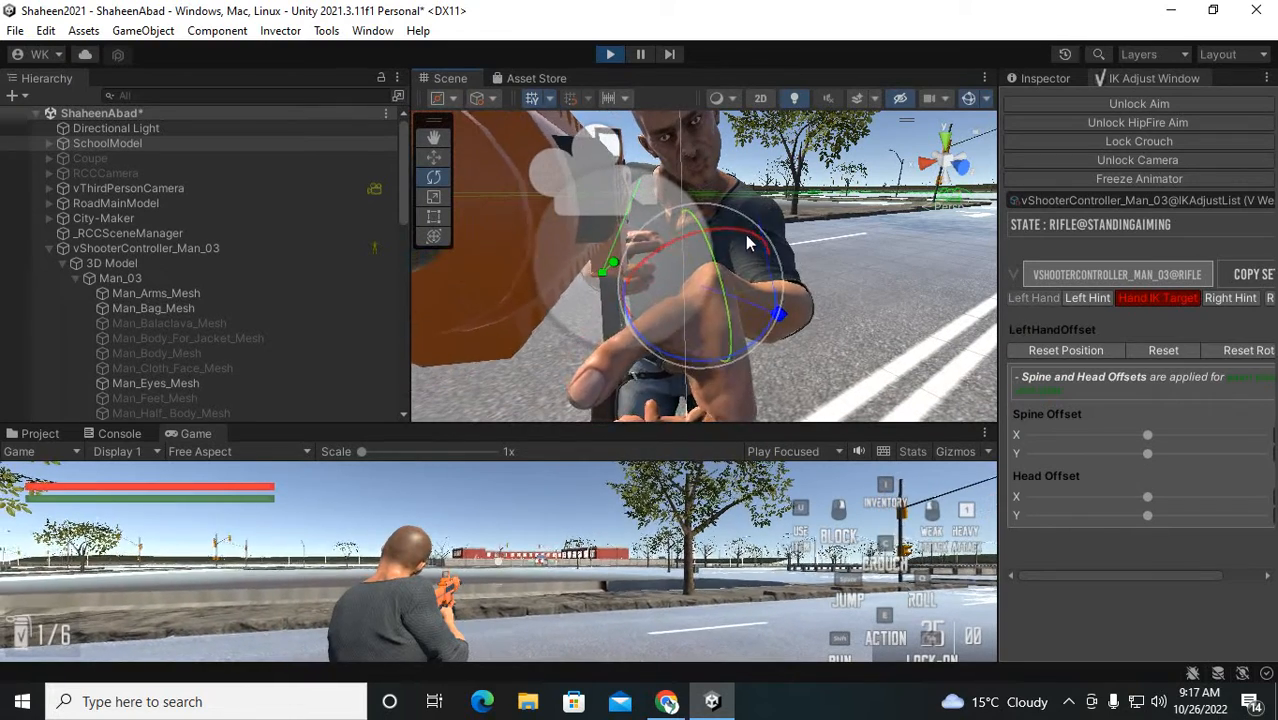
drag(747, 236, 779, 235)
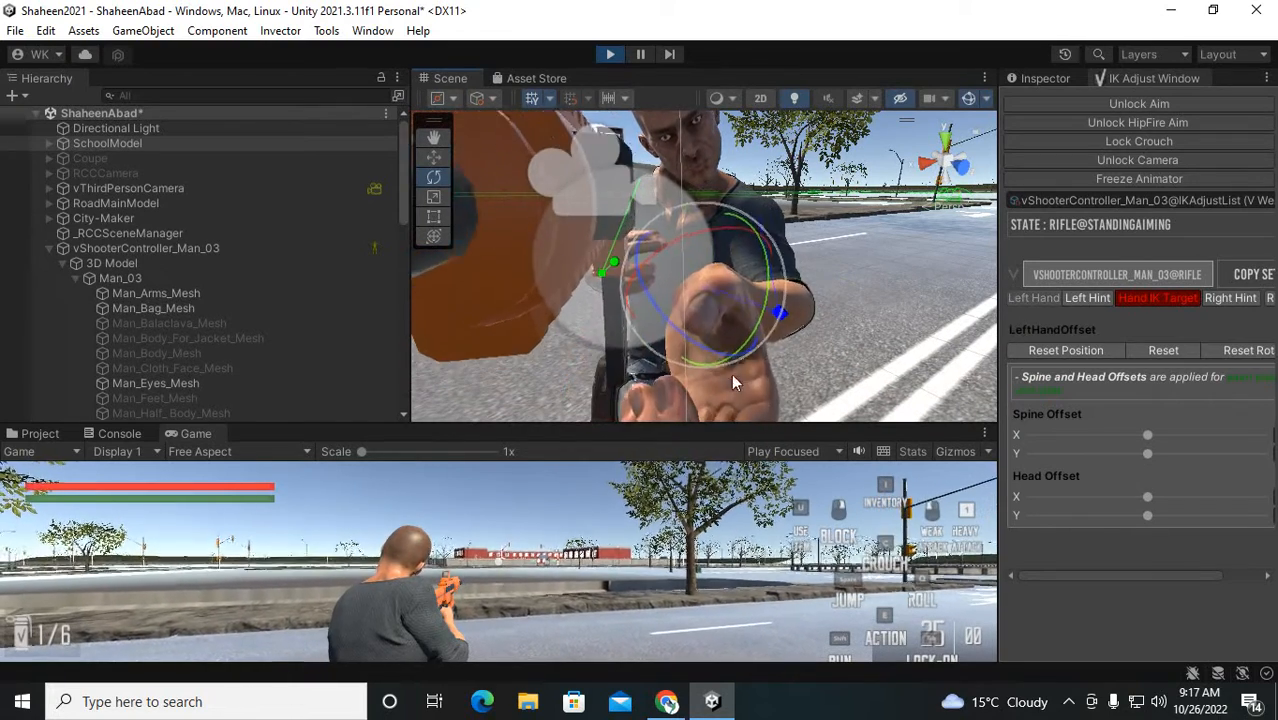
drag(733, 383, 823, 230)
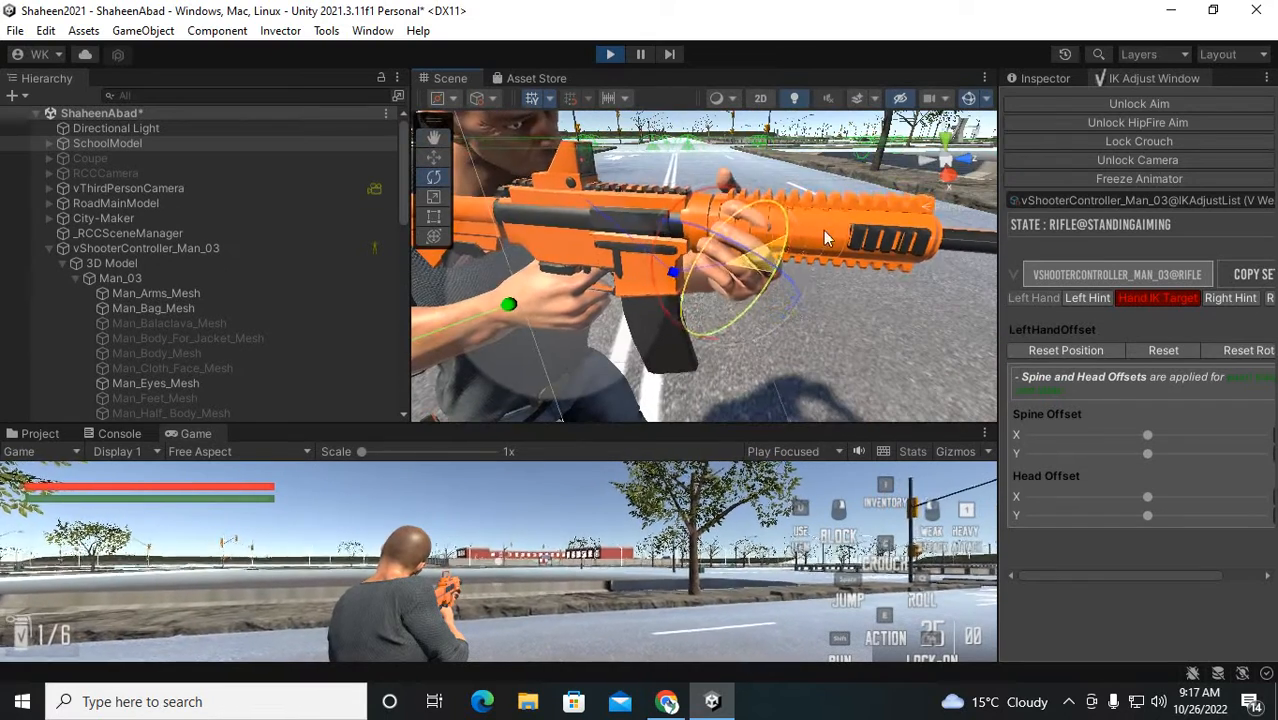
drag(741, 188, 827, 157)
Fine-tune the left-hand IK target's position against the handguard in the standing aiming state and check the grip
alt+drag(800, 205, 600, 440)
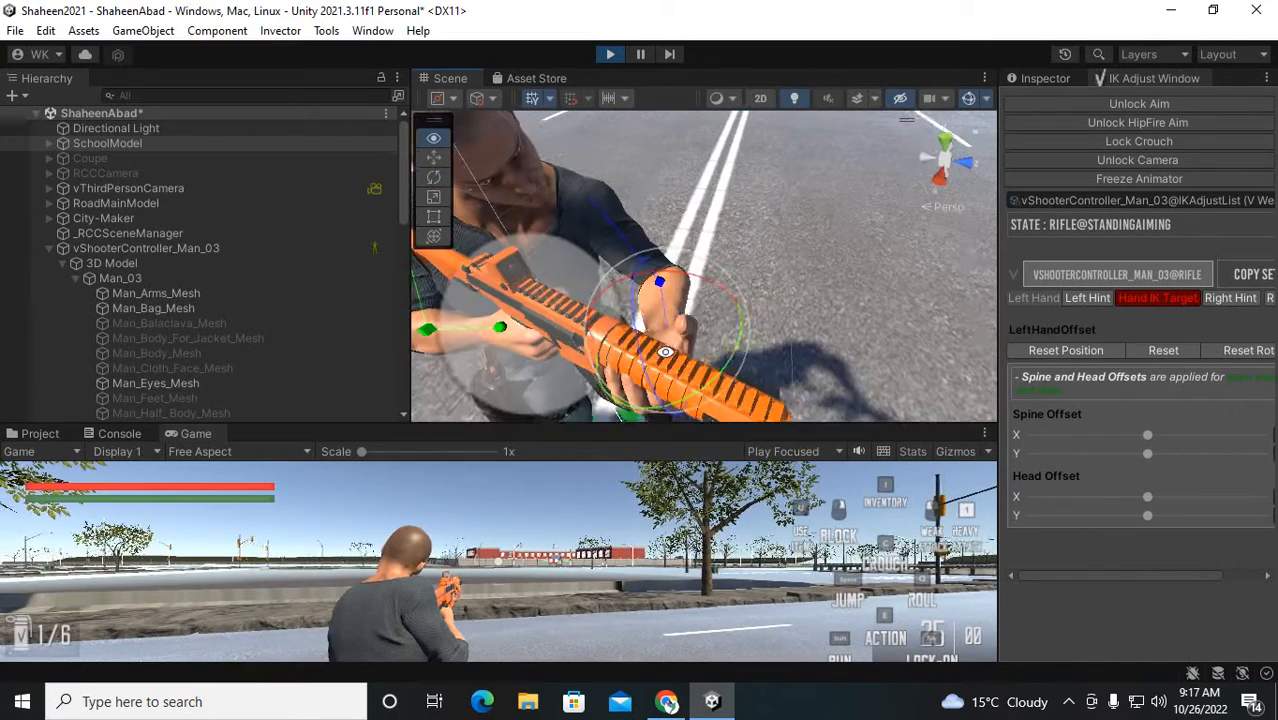
click(440, 163)
alt+drag(500, 180, 614, 217)
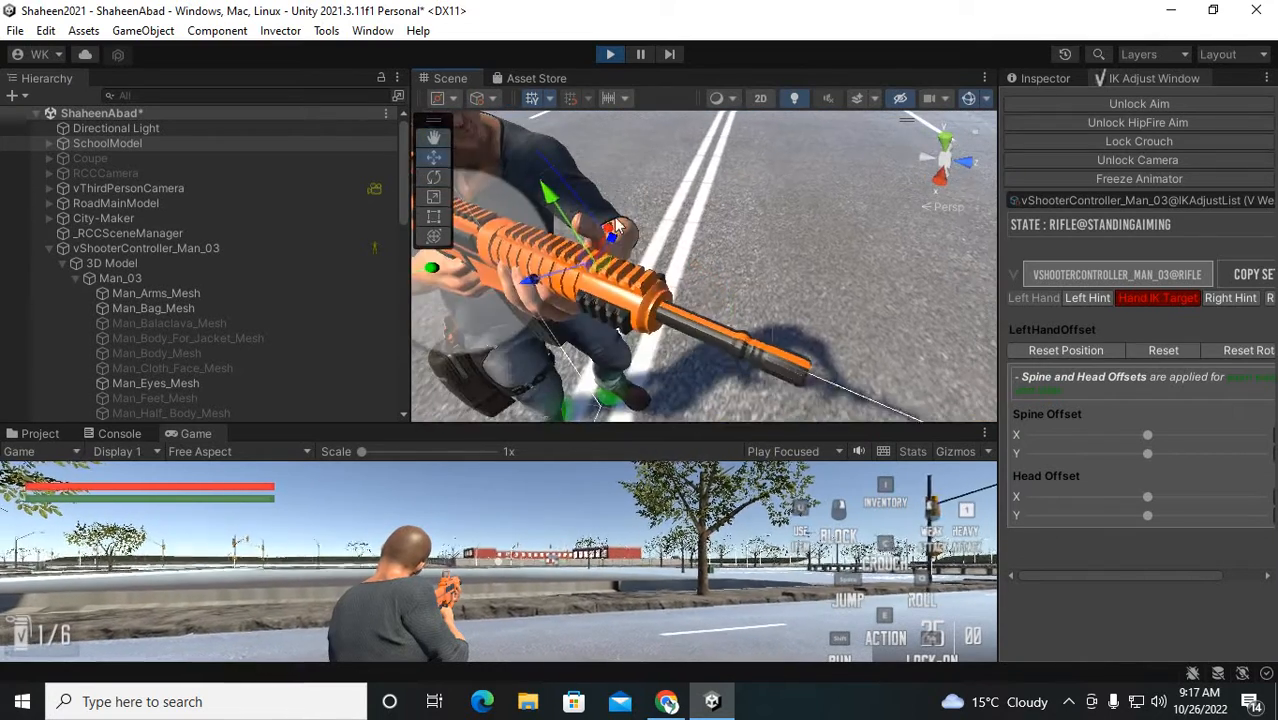
alt+drag(520, 330, 815, 225)
scroll(744, 260, down, 2)
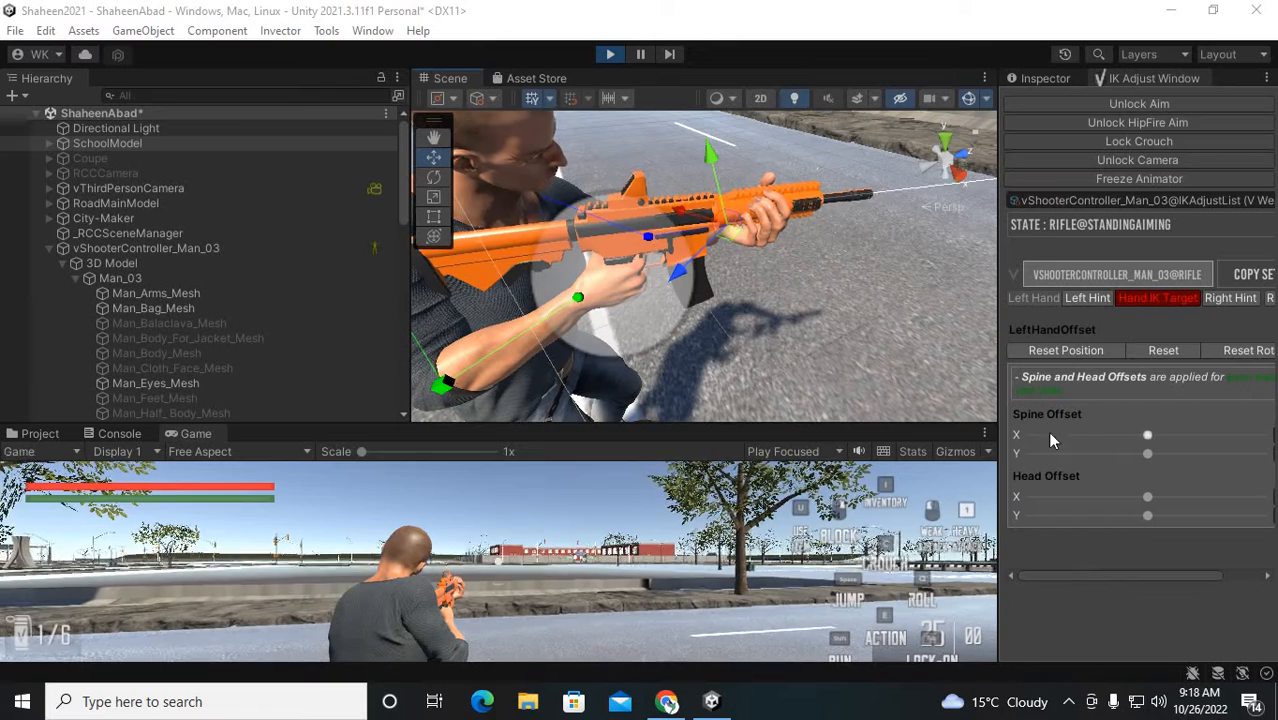
Try spine offsets of X -20 and Y -16 and head offsets of X -35 and Y -13 on the aiming pose
mouse_move(1150, 436)
mouse_down()
mouse_move(1161, 435)
mouse_move(1124, 430)
mouse_move(1145, 455)
mouse_move(1128, 455)
mouse_move(1178, 456)
mouse_move(1140, 456)
mouse_up()
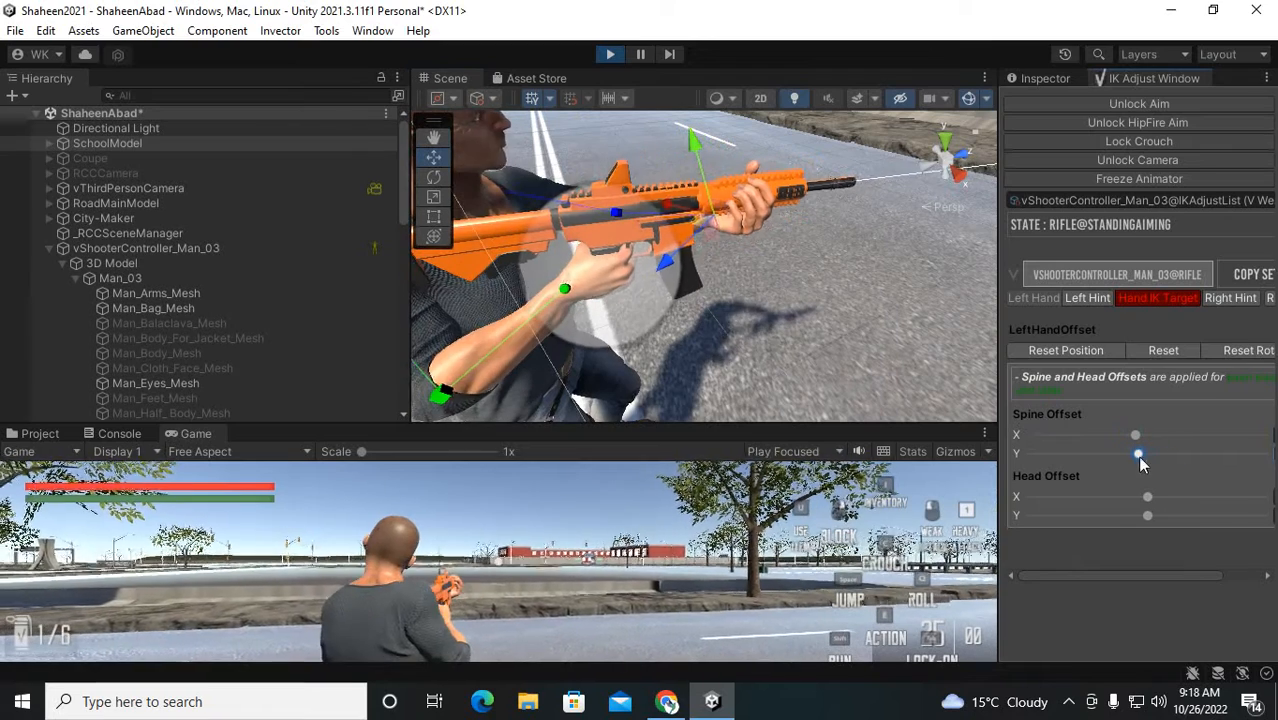
drag(1122, 499, 1236, 515)
drag(1247, 563, 1160, 538)
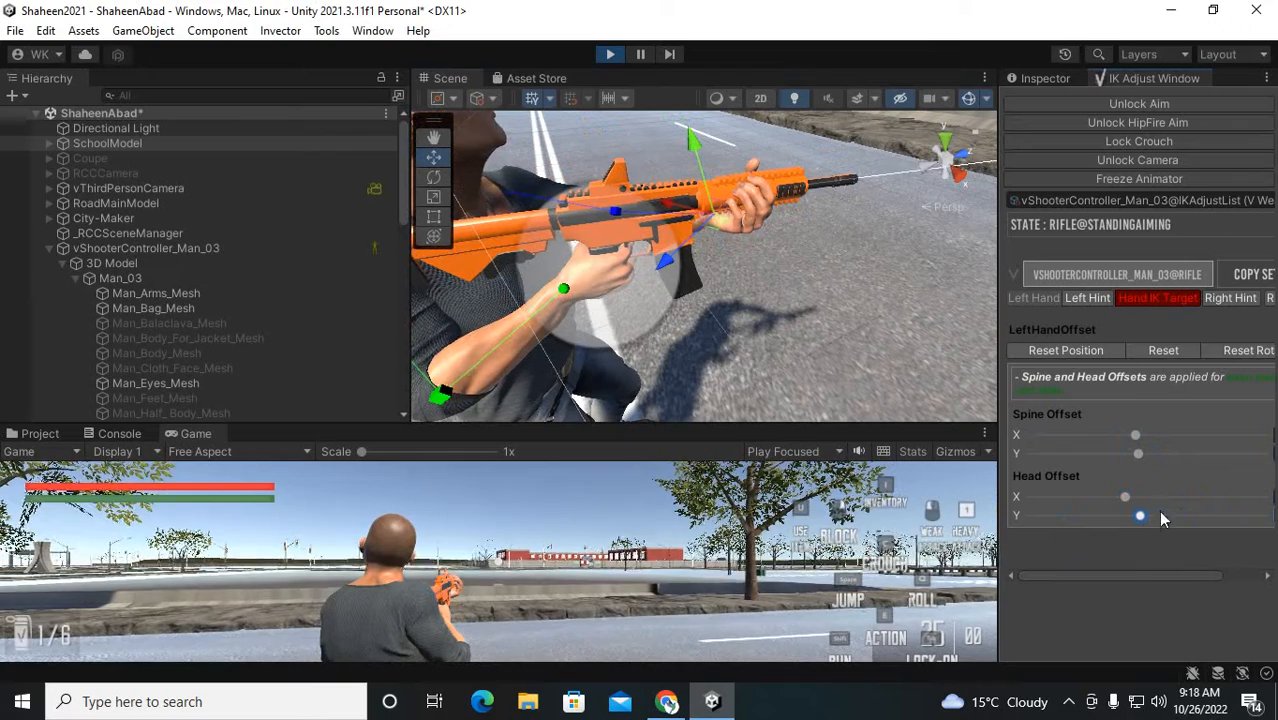
Widen the IK Adjust Window and set the X and Y spine and head offsets to 0
drag(998, 524, 846, 524)
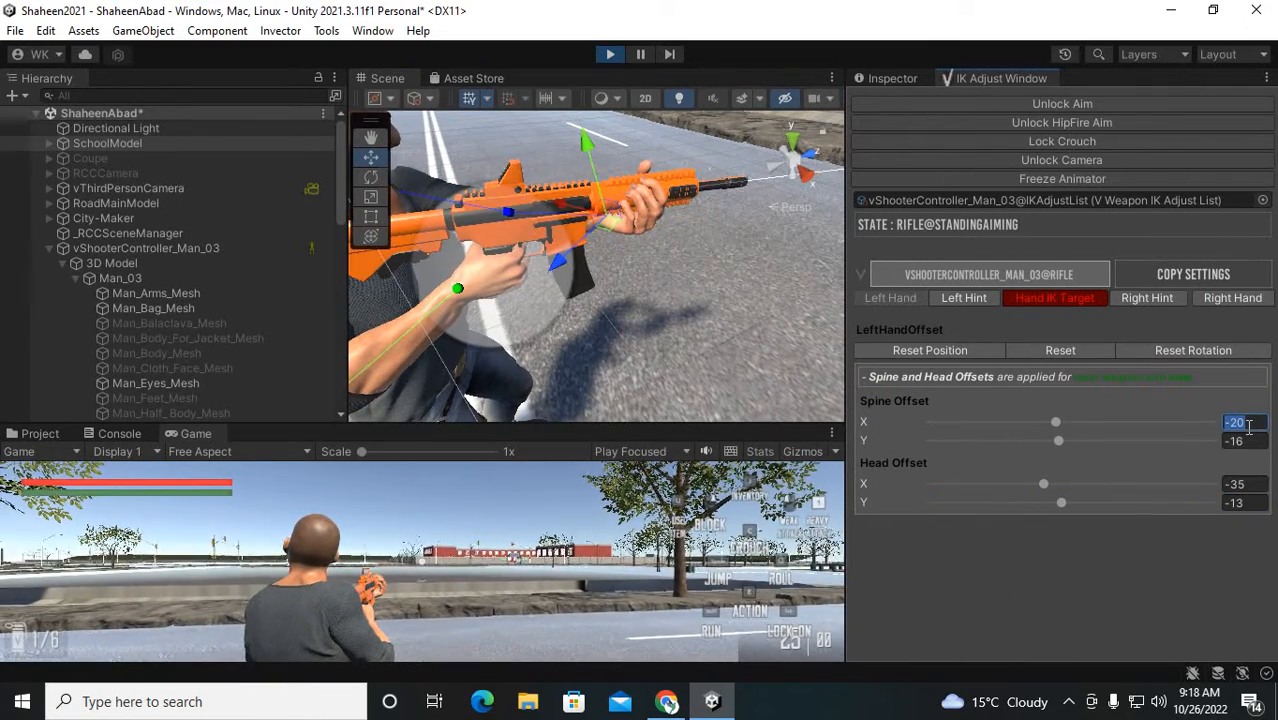
text(0)
key(Tab)
text(0)
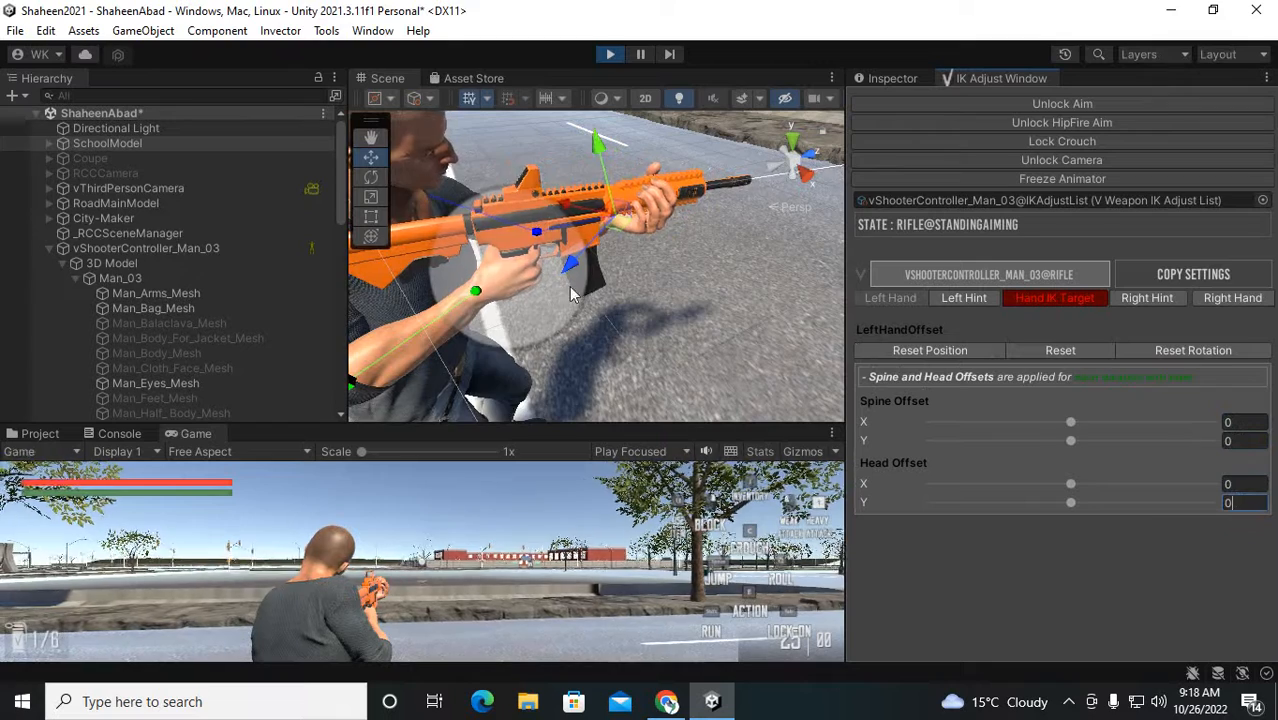
Lock the character in its crouching pose and inspect both hands on the rifle in the crouching aiming state
middle_drag(570, 214, 608, 280)
scroll(654, 272, up, 1)
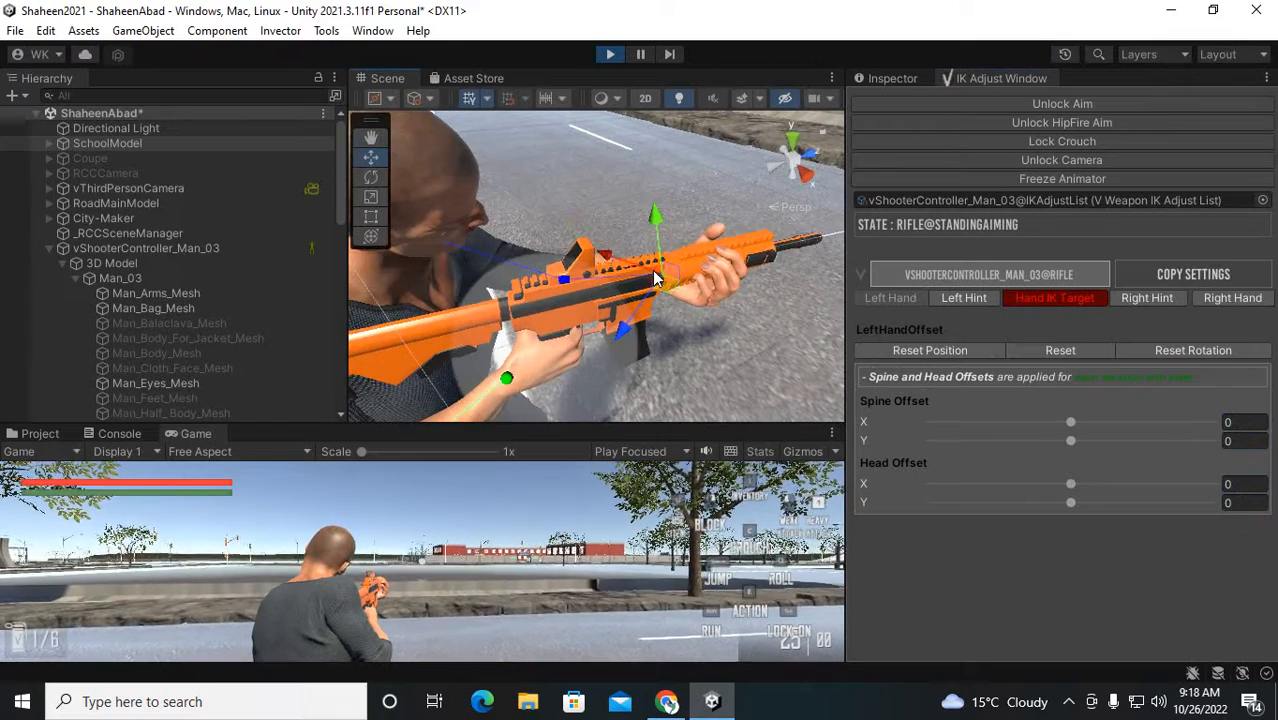
click(1065, 145)
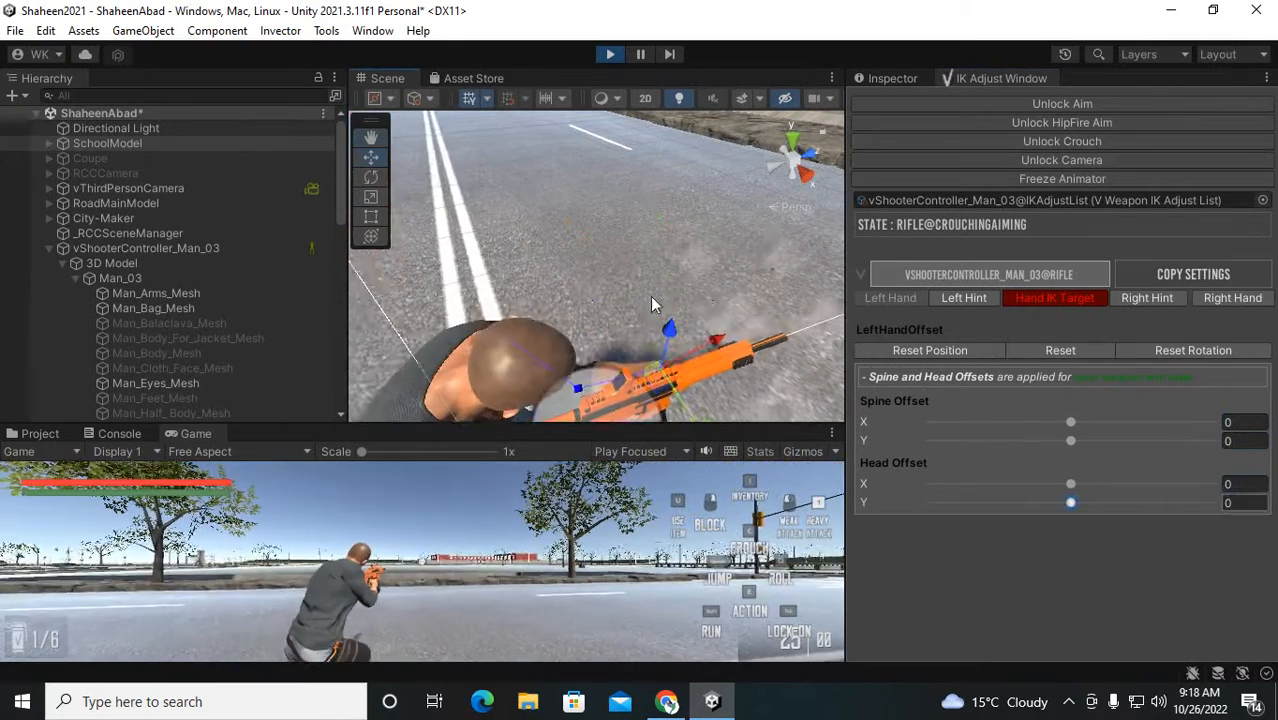
middle_drag(578, 261, 572, 252)
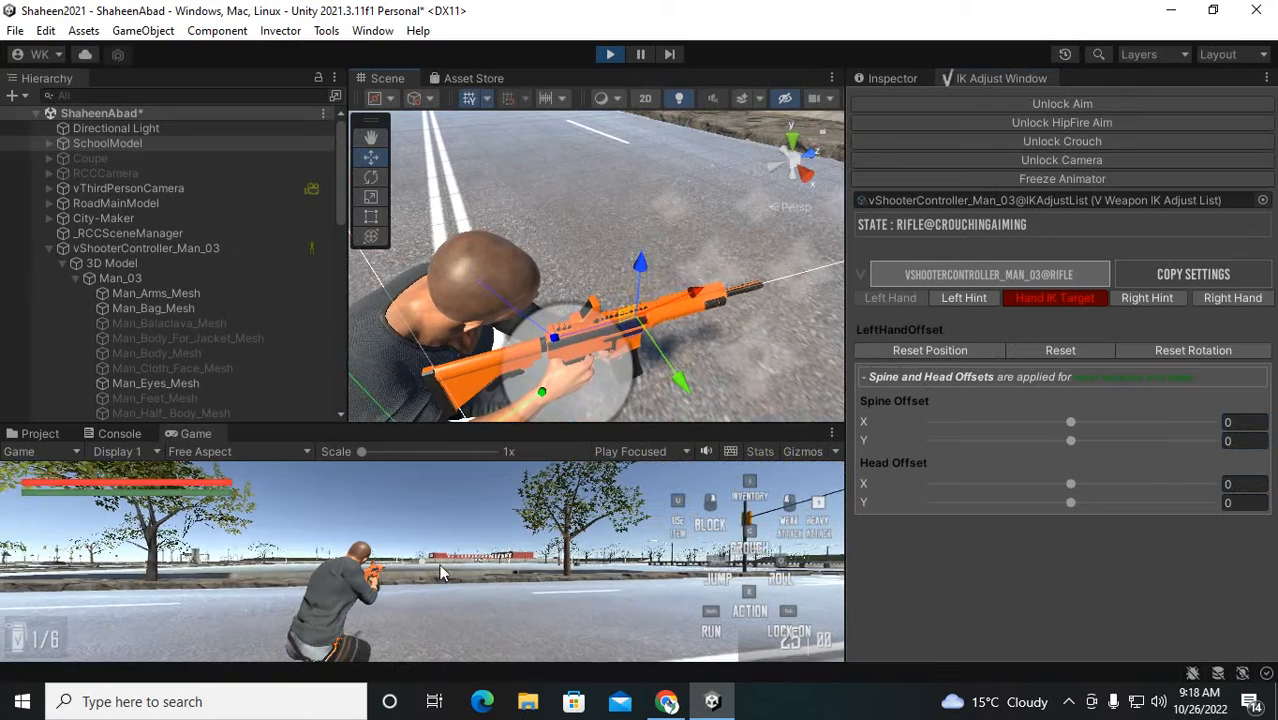
scroll(590, 370, up, 6)
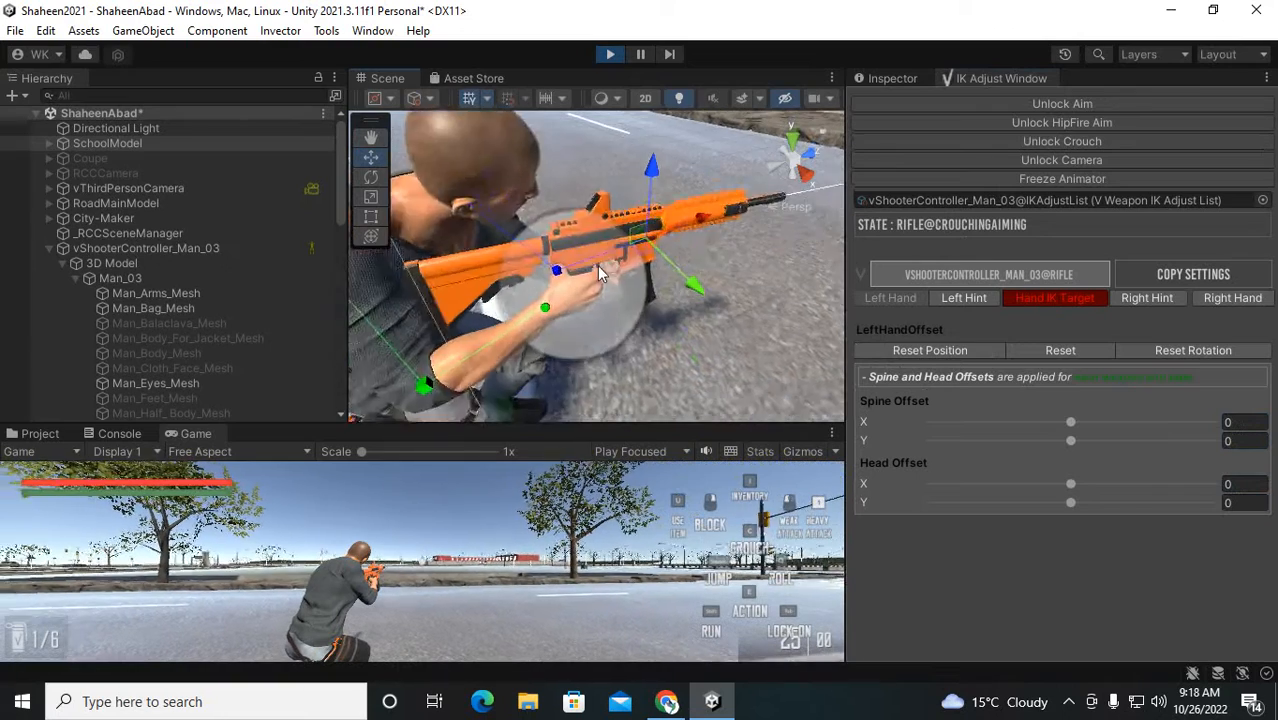
middle_drag(600, 330, 596, 271)
scroll(595, 266, up, 5)
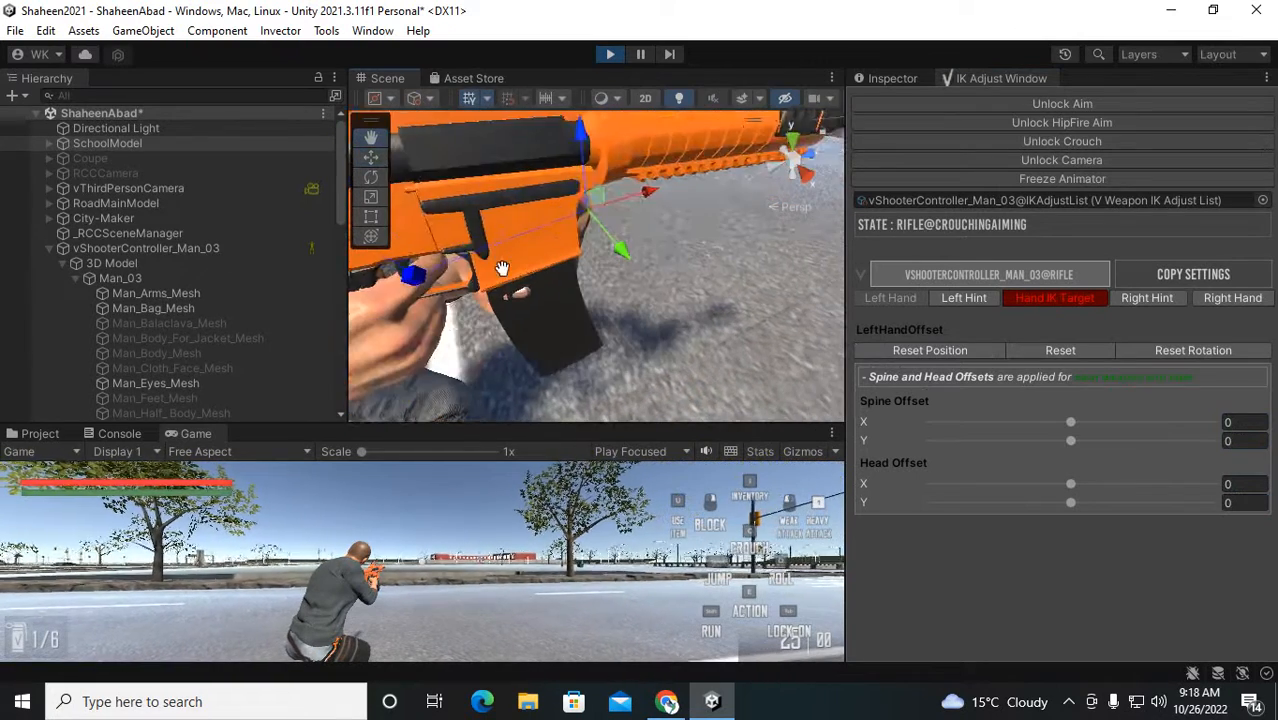
scroll(525, 268, down, 4)
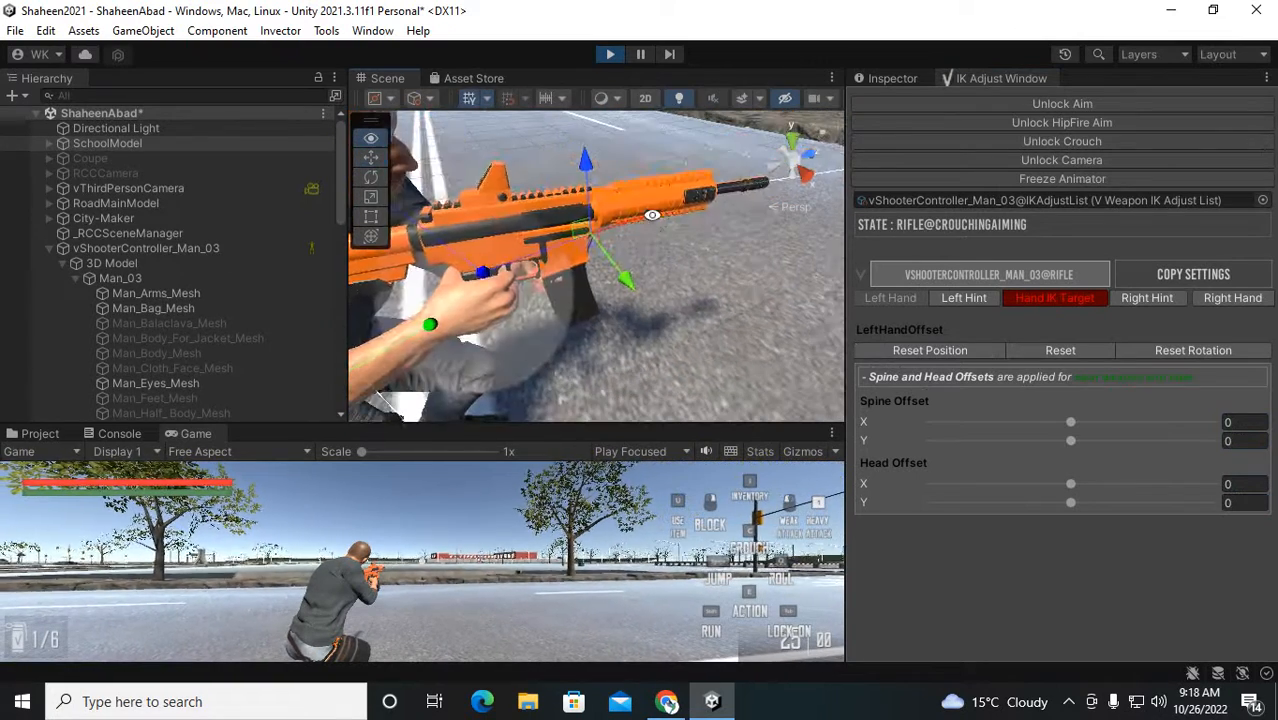
Rotate the left-hand IK target in the crouching aiming state so the palm turns up toward the rifle's handguard
alt+drag(652, 215, 210, 313)
scroll(653, 305, up, 5)
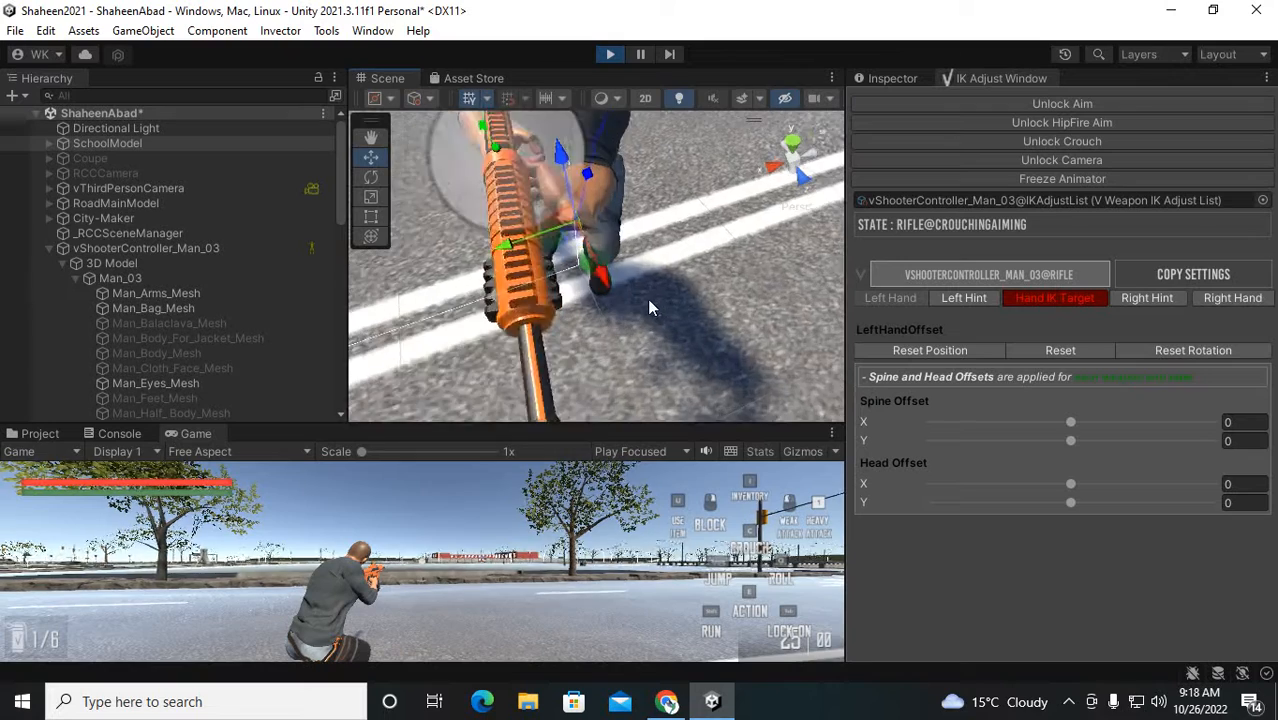
alt+drag(653, 305, 393, 204)
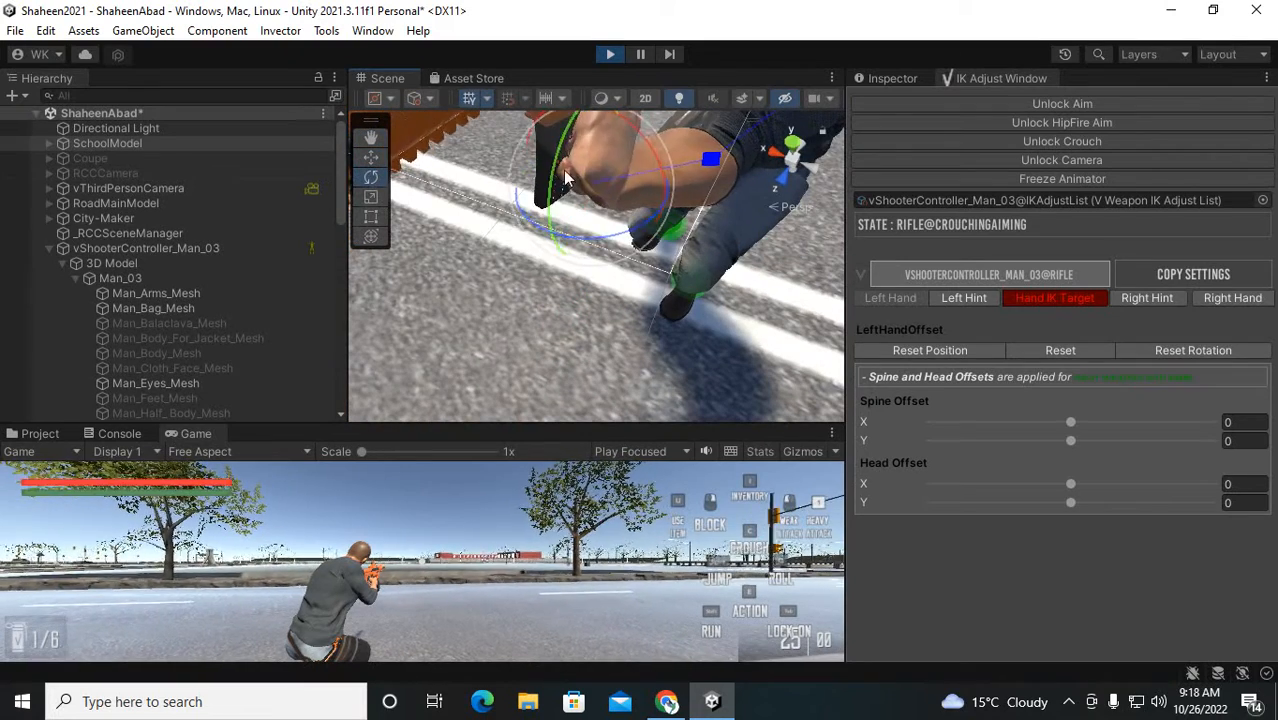
drag(521, 335, 610, 220)
drag(678, 162, 718, 198)
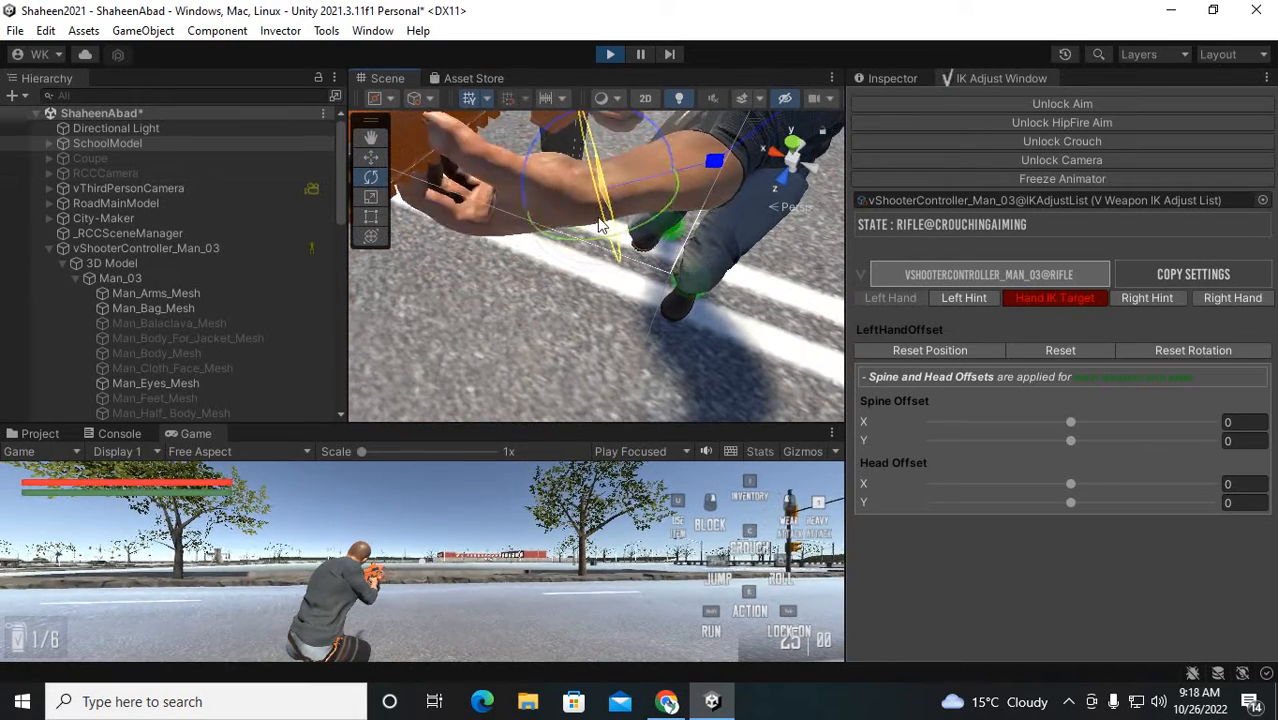
drag(600, 225, 556, 262)
alt+drag(490, 312, 453, 279)
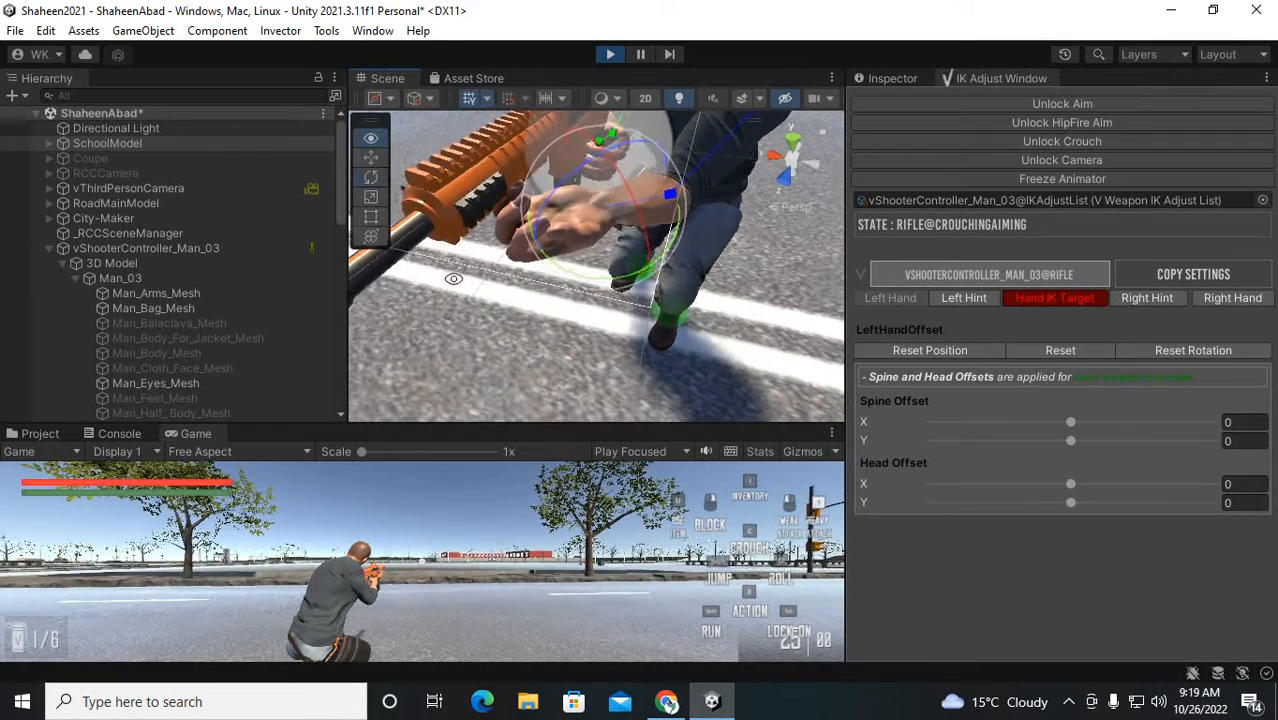
Move the left-hand IK target sideways so the hand sits beneath the rifle's handguard
click(367, 163)
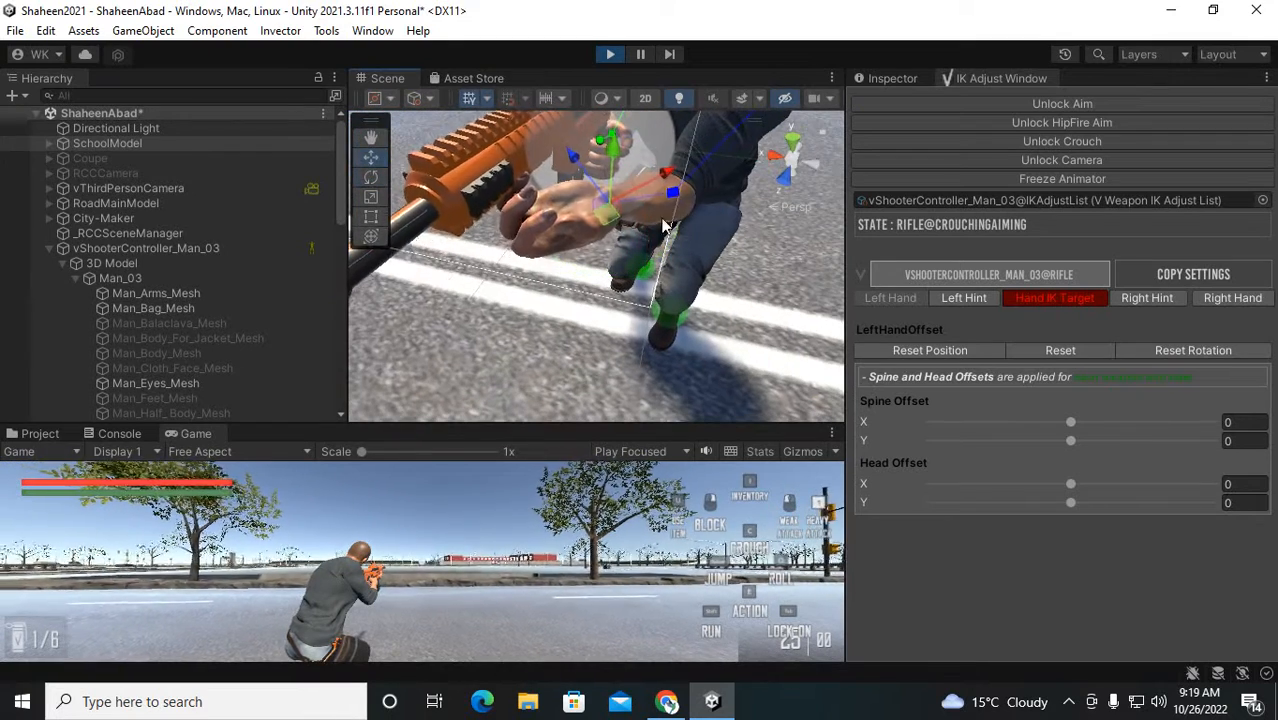
drag(667, 183, 483, 172)
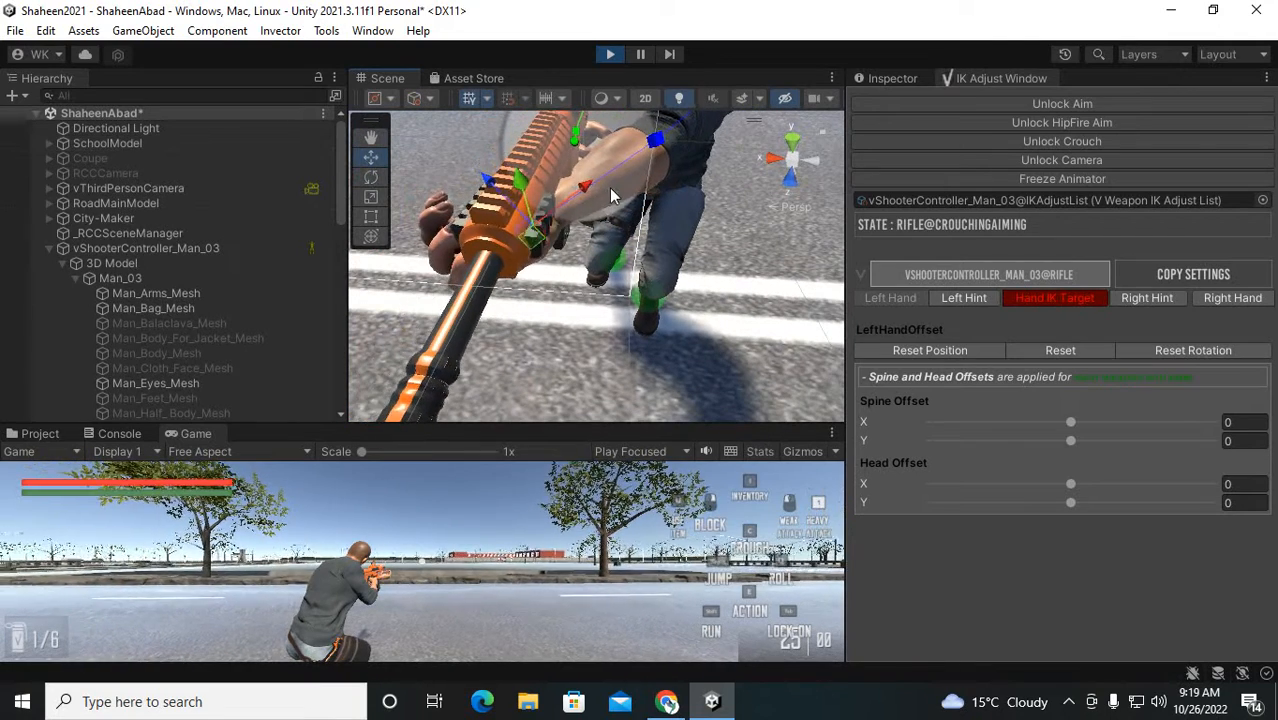
drag(586, 187, 608, 178)
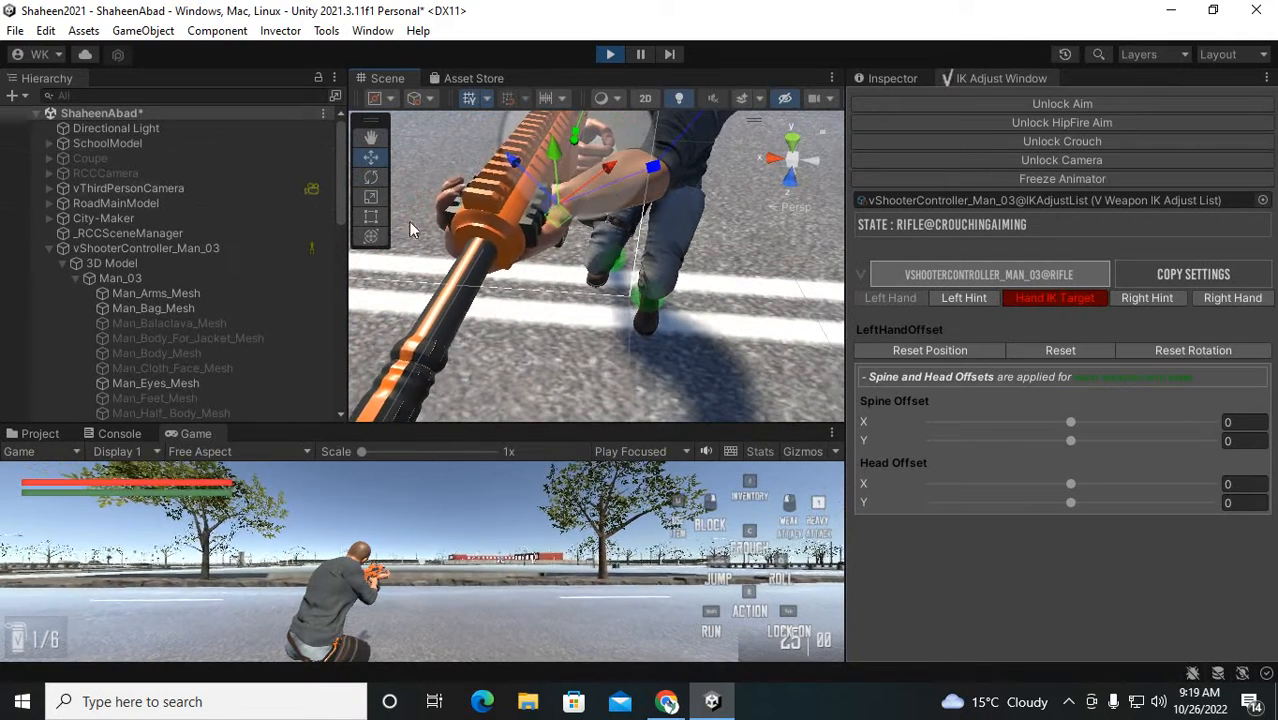
Refine the left-hand IK target's rotation and position so the palm and fingers follow the underside of the handguard
click(368, 177)
drag(570, 275, 645, 172)
click(370, 157)
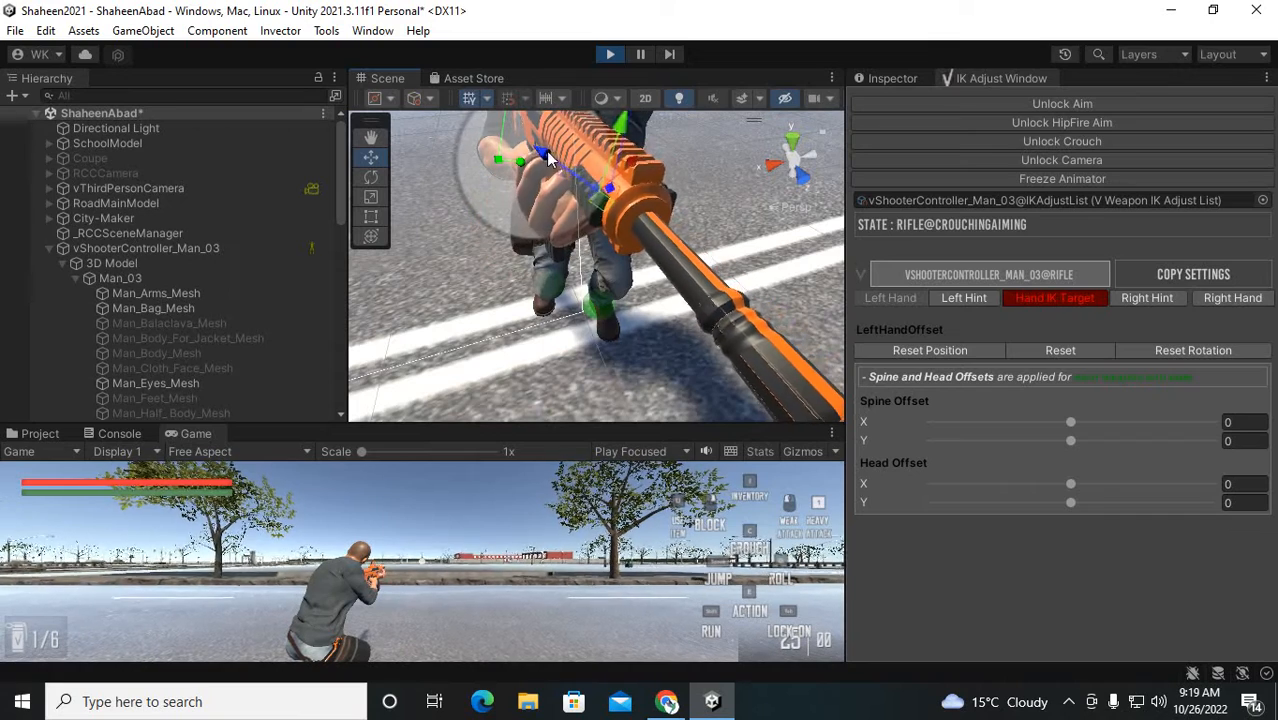
drag(560, 166, 505, 285)
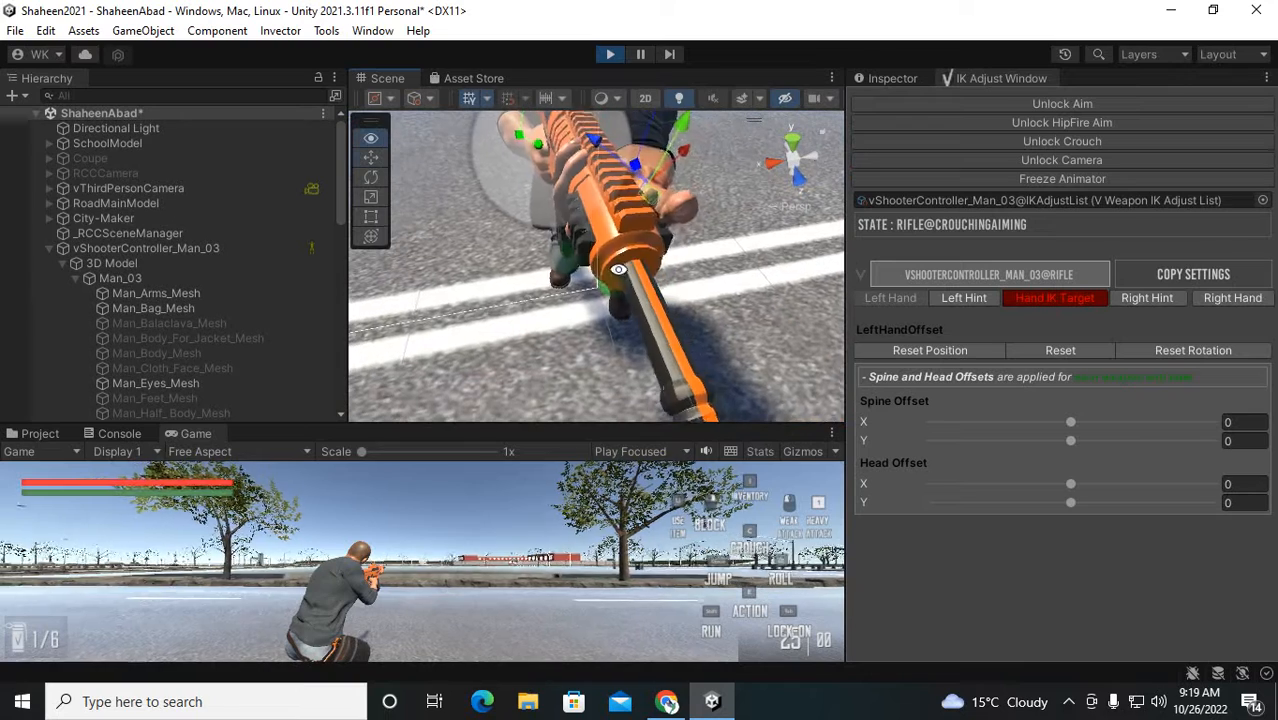
click(370, 178)
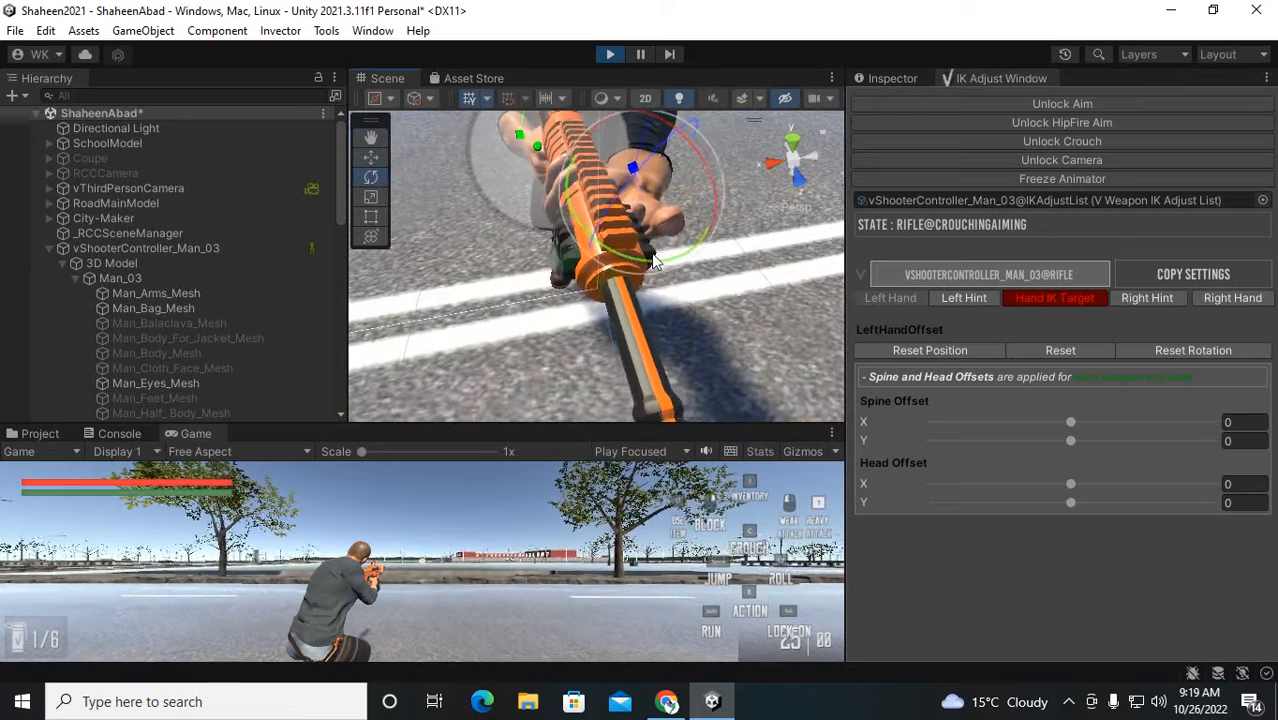
drag(650, 256, 600, 246)
Select the Left Hint and move and rotate it to adjust the left elbow's bend in the crouching aiming pose
alt+drag(700, 255, 508, 390)
middle_drag(508, 390, 663, 305)
click(651, 291)
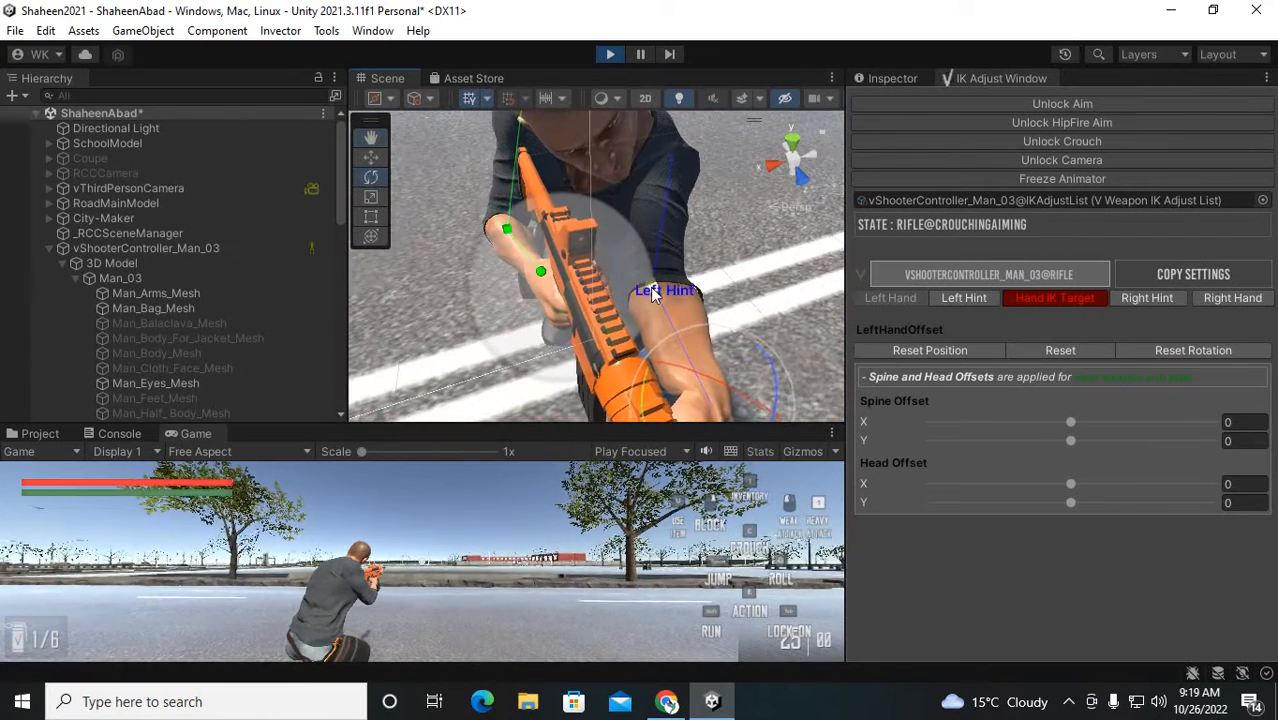
click(371, 157)
drag(666, 282, 457, 282)
click(371, 180)
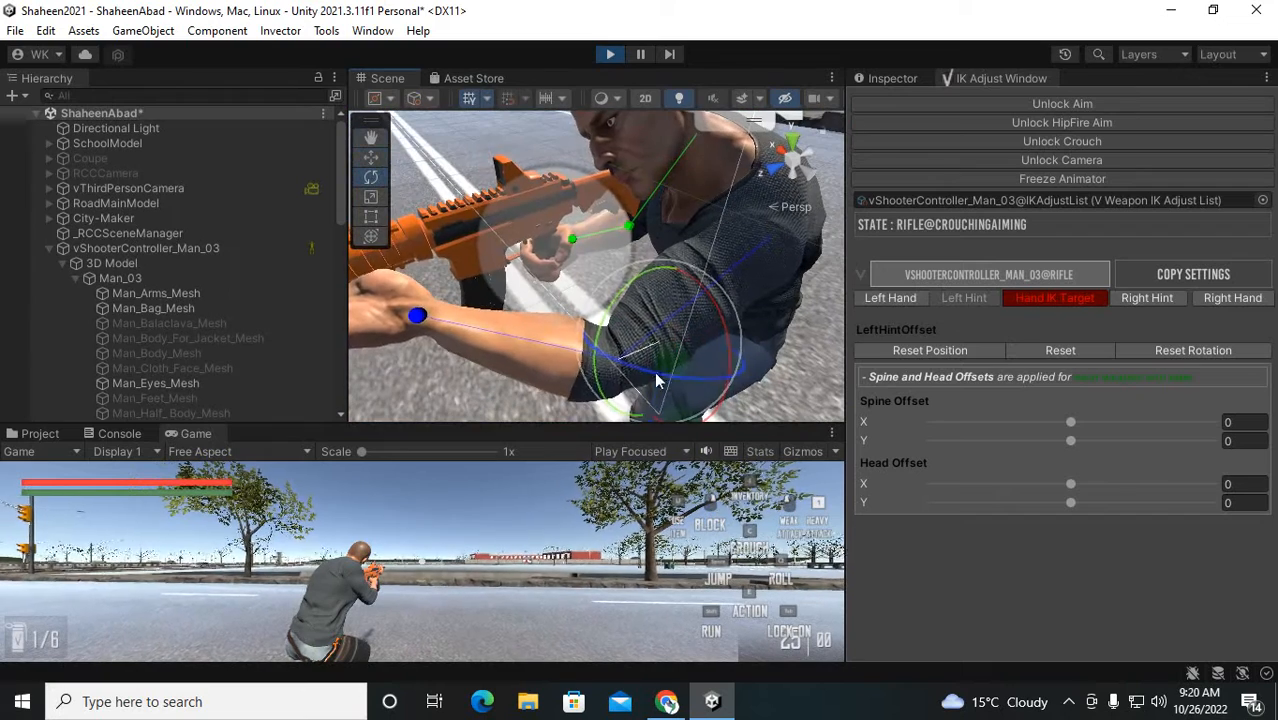
drag(727, 356, 727, 336)
drag(715, 280, 728, 330)
middle_drag(652, 414, 625, 369)
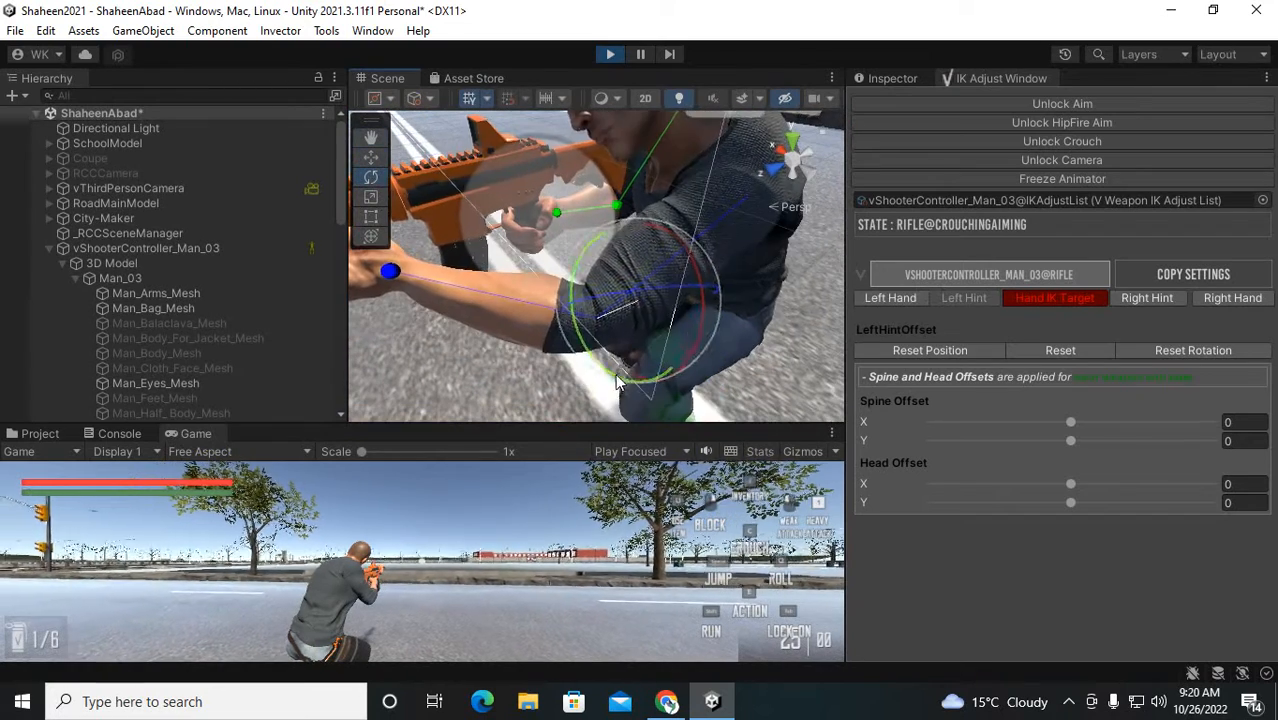
alt+drag(601, 365, 388, 258)
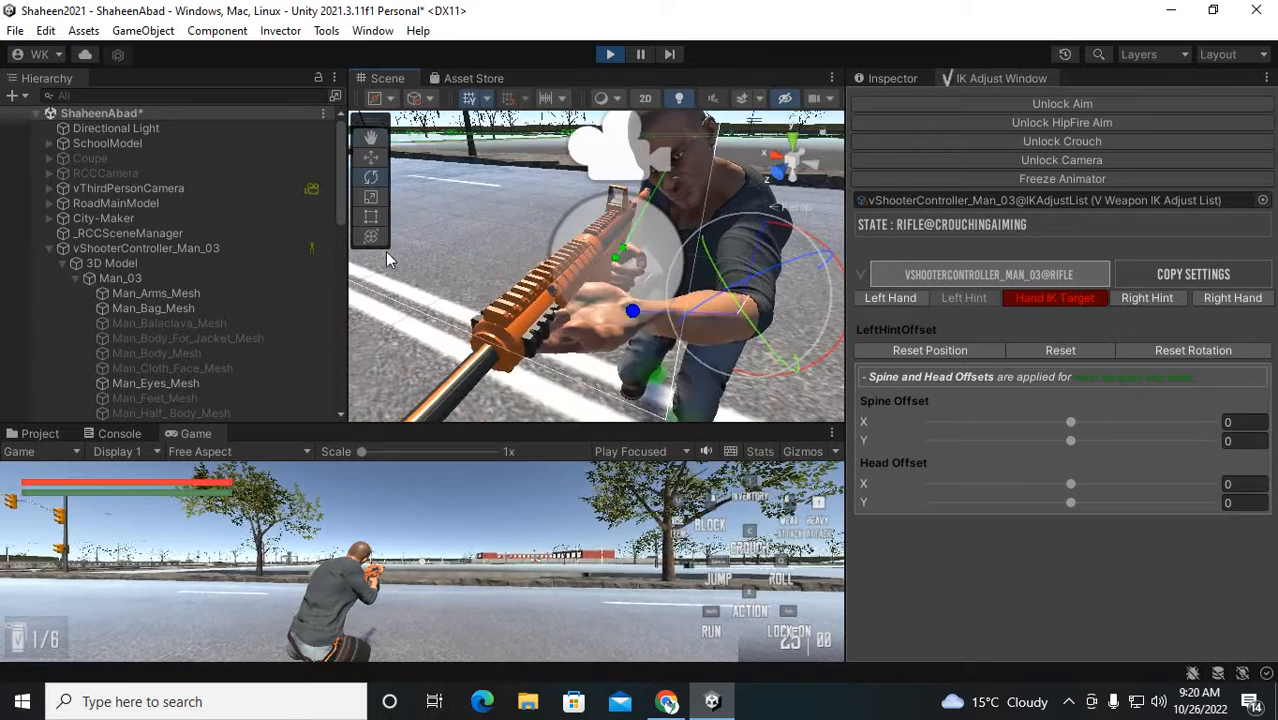
Select the left-hand IK target again and nudge its position so the hand supports the handguard
click(369, 158)
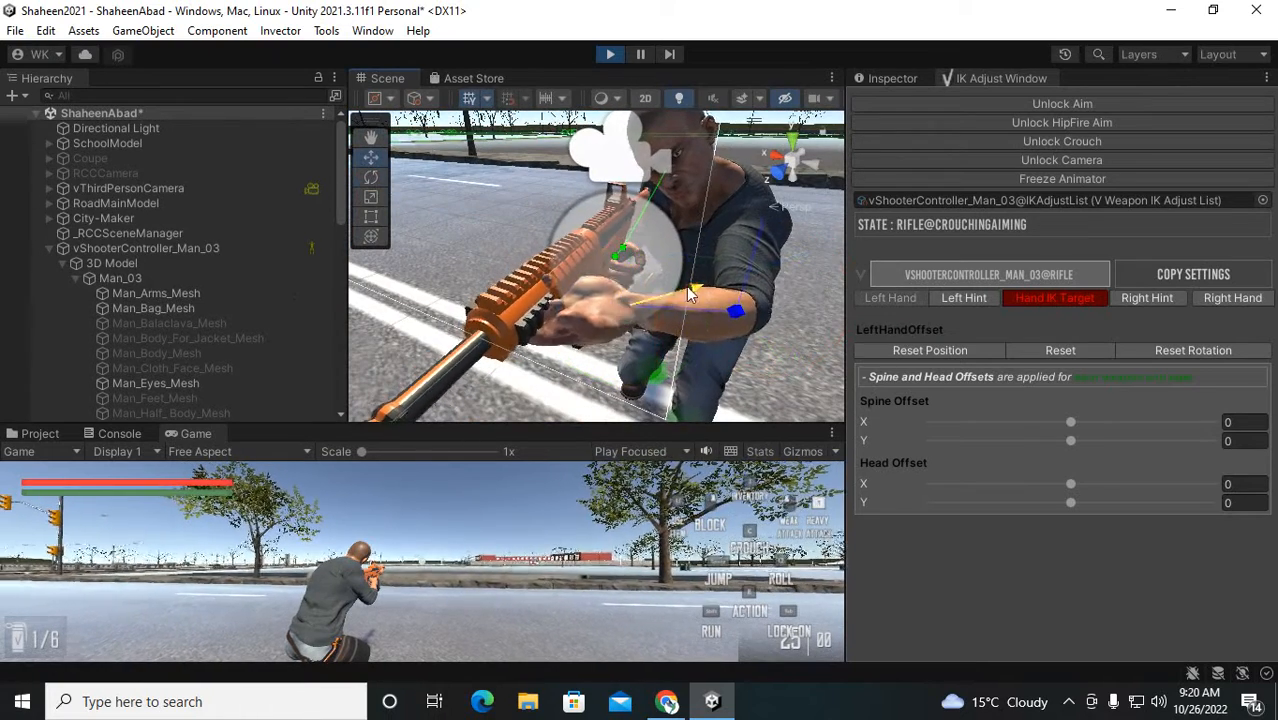
alt+drag(666, 288, 508, 303)
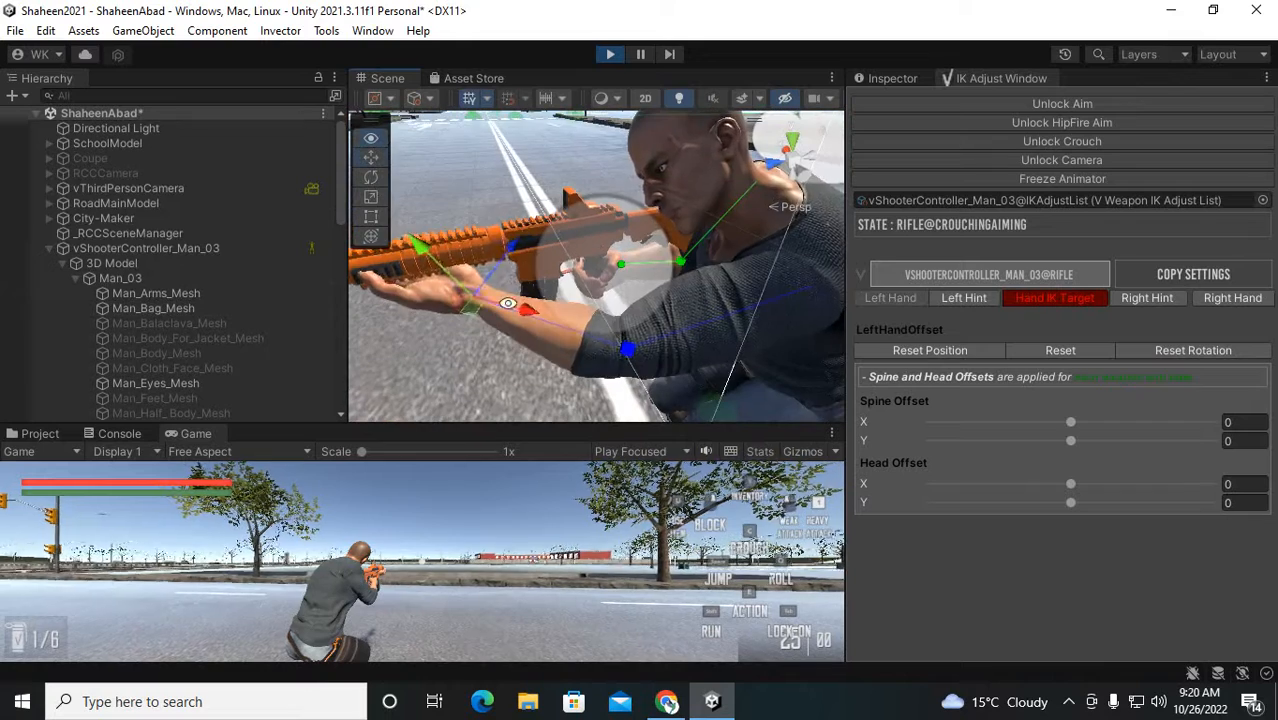
alt+drag(506, 259, 657, 304)
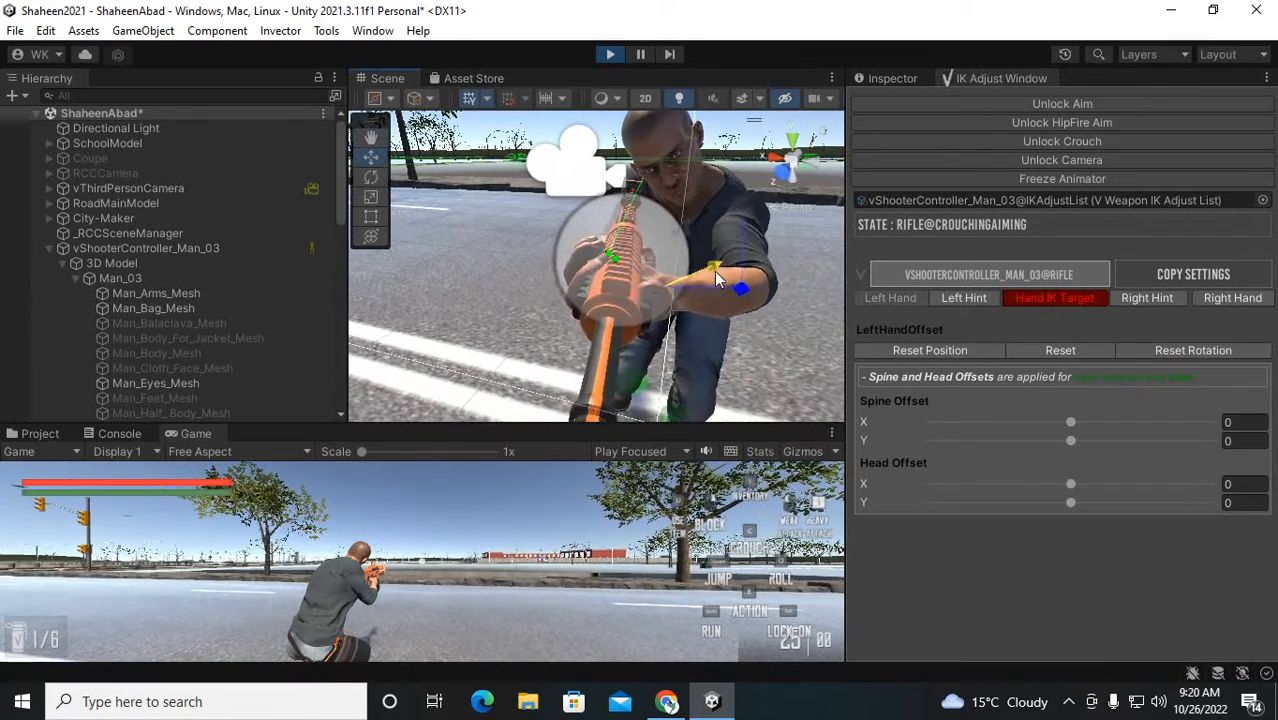
alt+drag(710, 272, 674, 268)
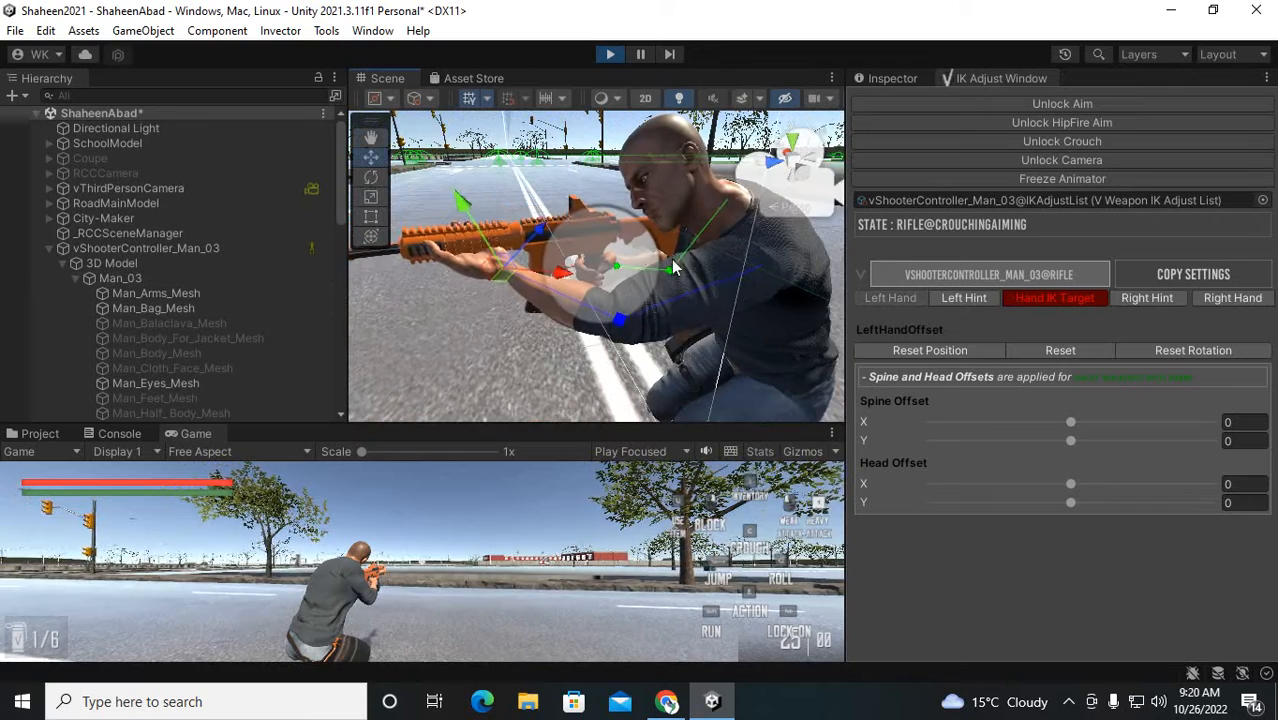
Inspect both hands on the rifle from behind the character and from its right side in the crouching aiming state
alt+drag(656, 329, 915, 300)
alt+drag(633, 303, 527, 320)
scroll(532, 267, up, 10)
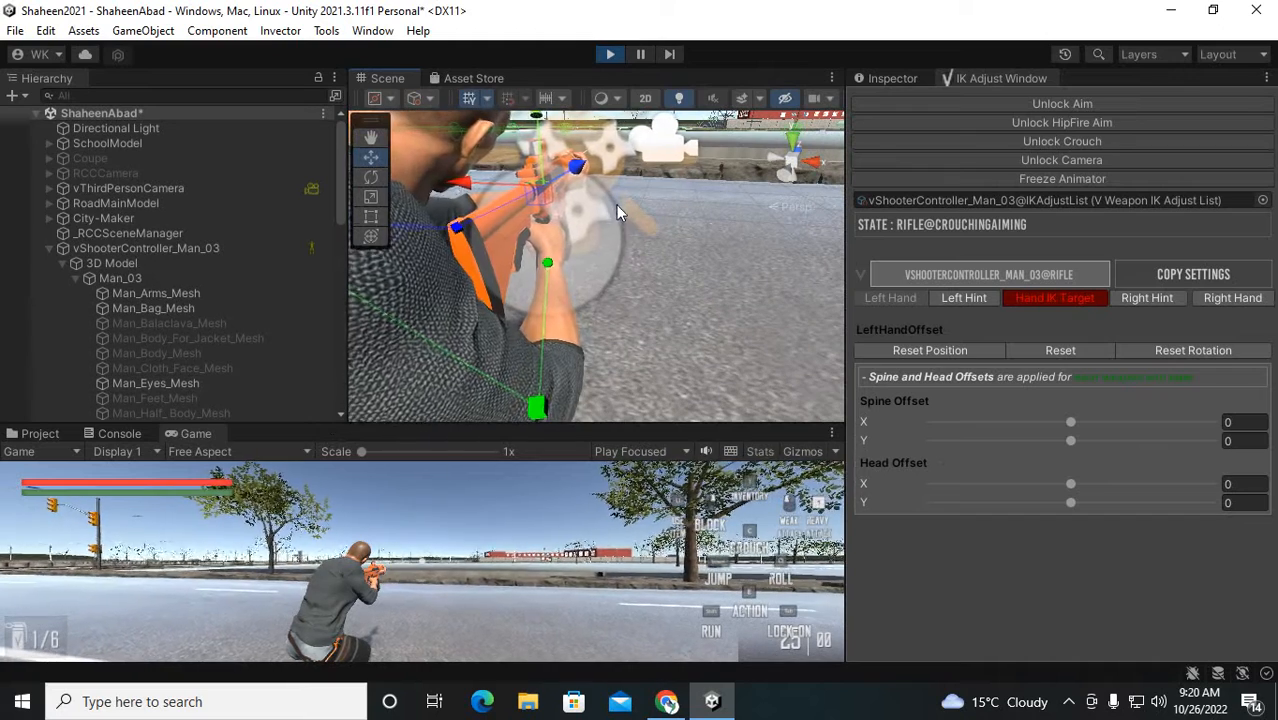
alt+drag(632, 358, 547, 304)
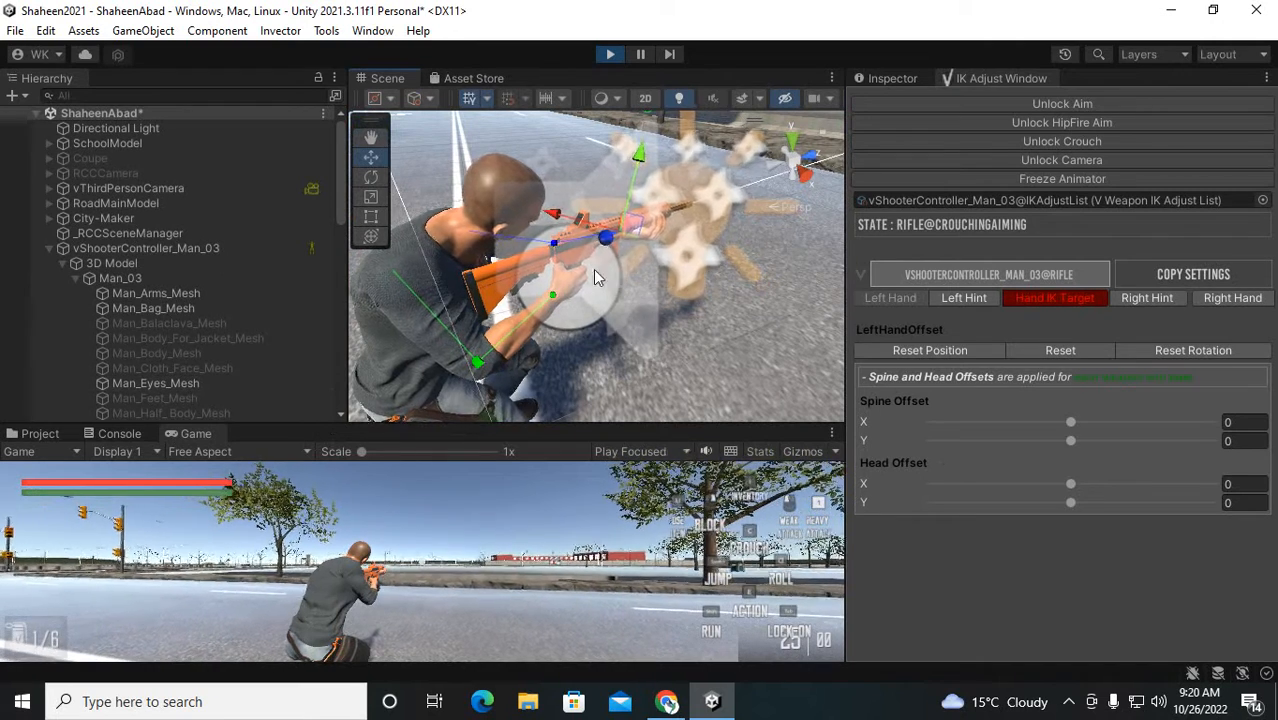
scroll(590, 270, up, 8)
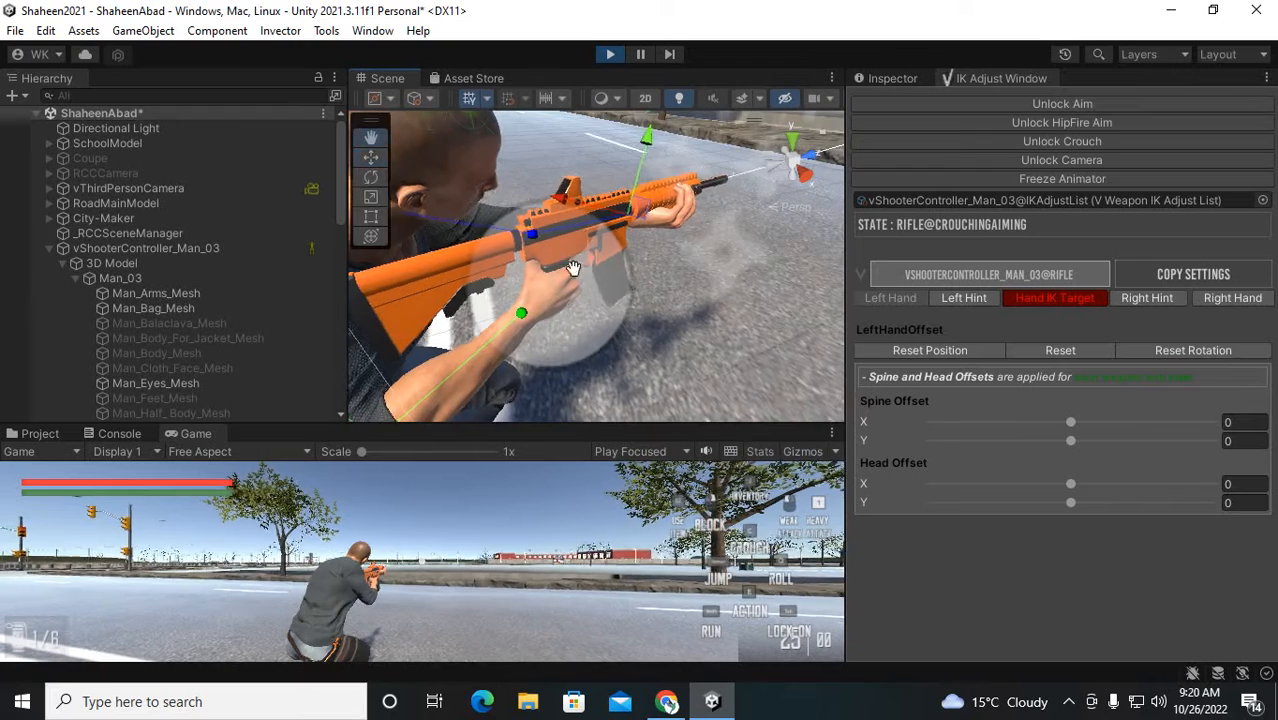
middle_drag(574, 268, 549, 274)
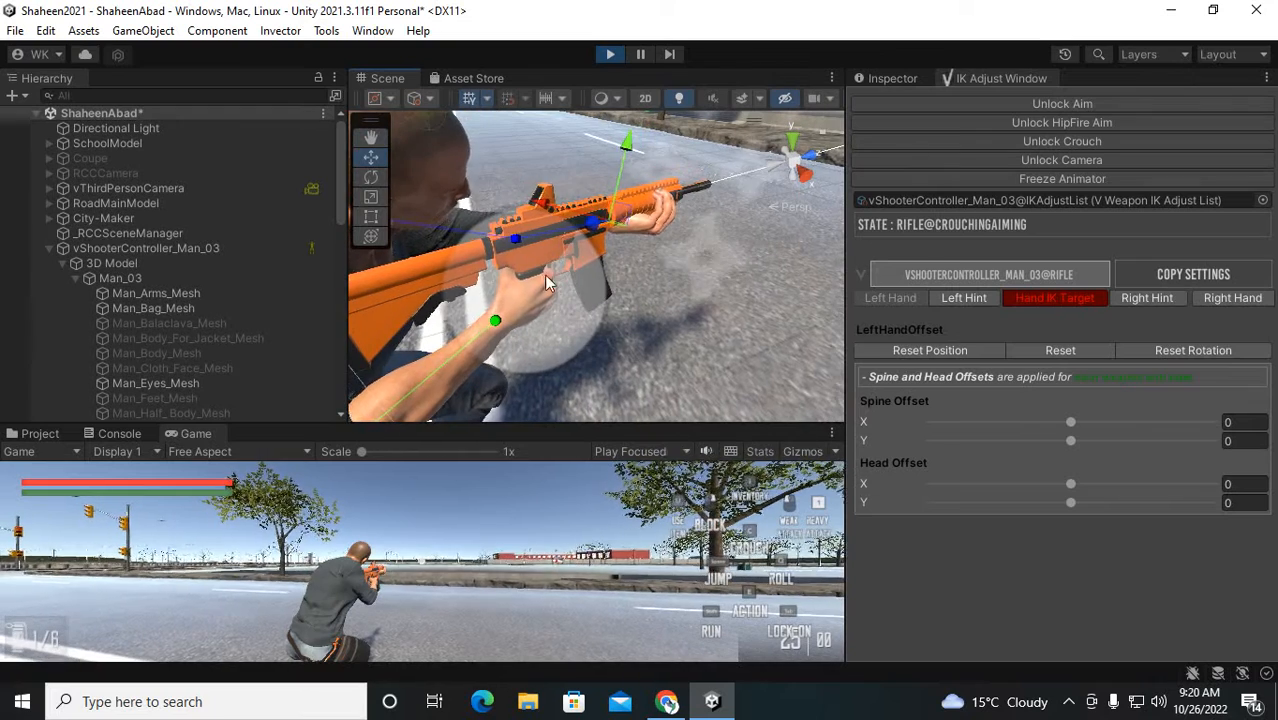
alt+drag(492, 282, 676, 231)
alt+drag(582, 258, 880, 222)
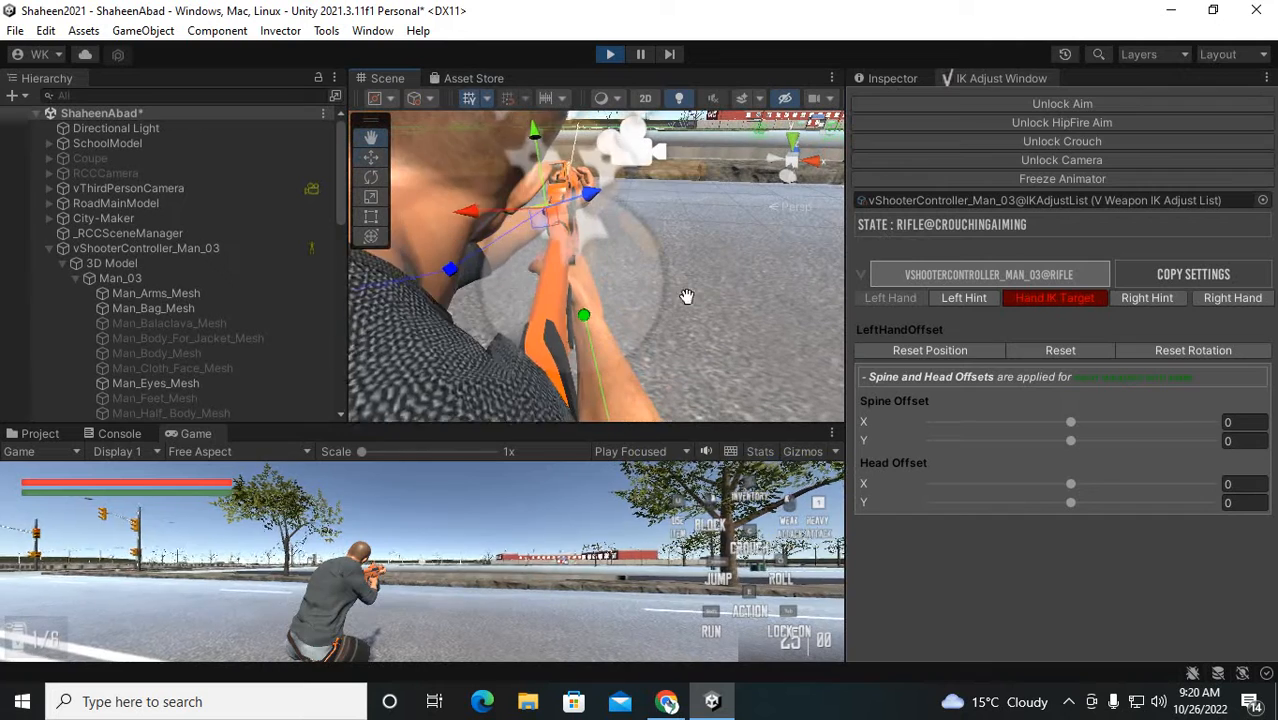
Select the rifle's parent defaultHandler under RightHandlers and rotate it to about X -93.3, Y 23.1, Z 58.9
click(891, 81)
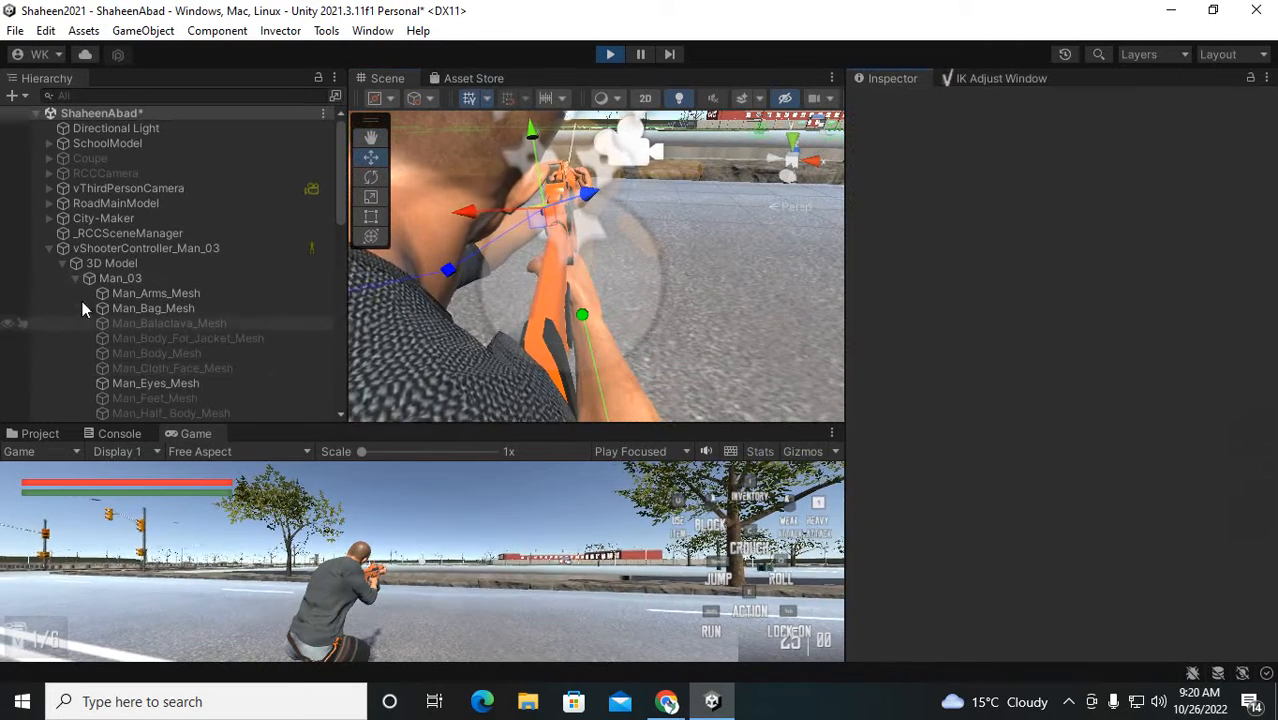
scroll(113, 267, down, 2)
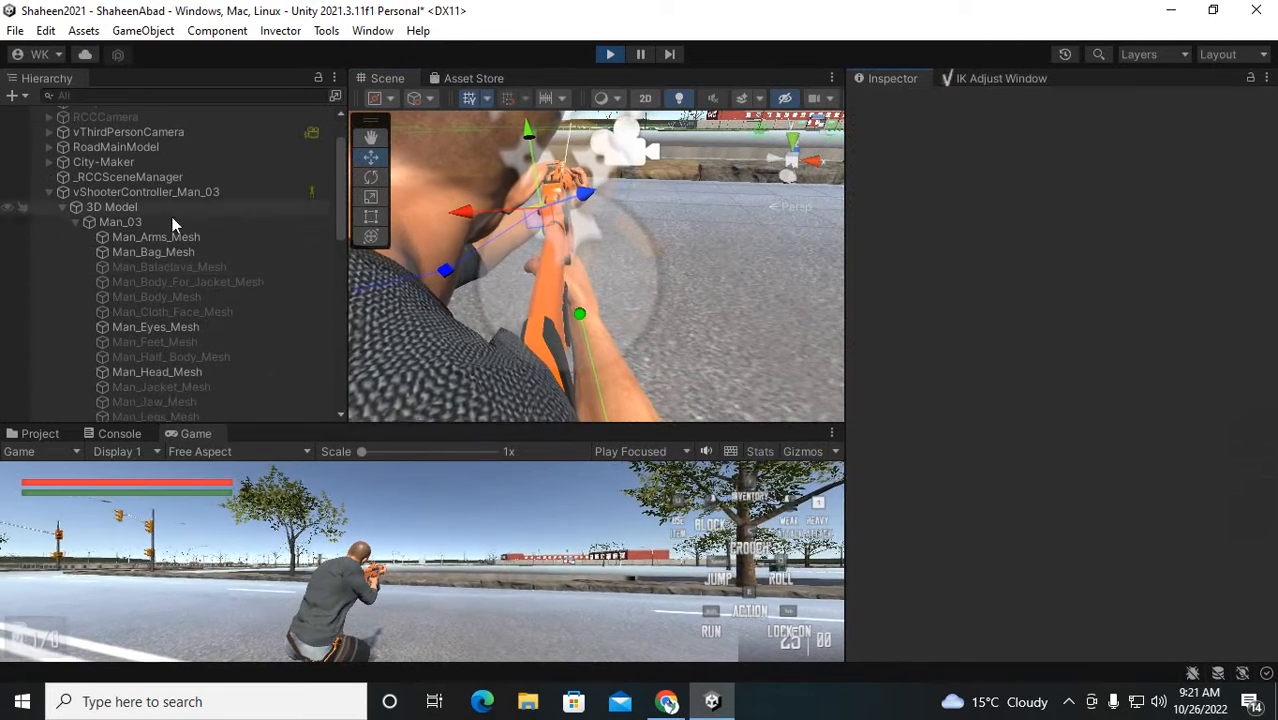
click(548, 308)
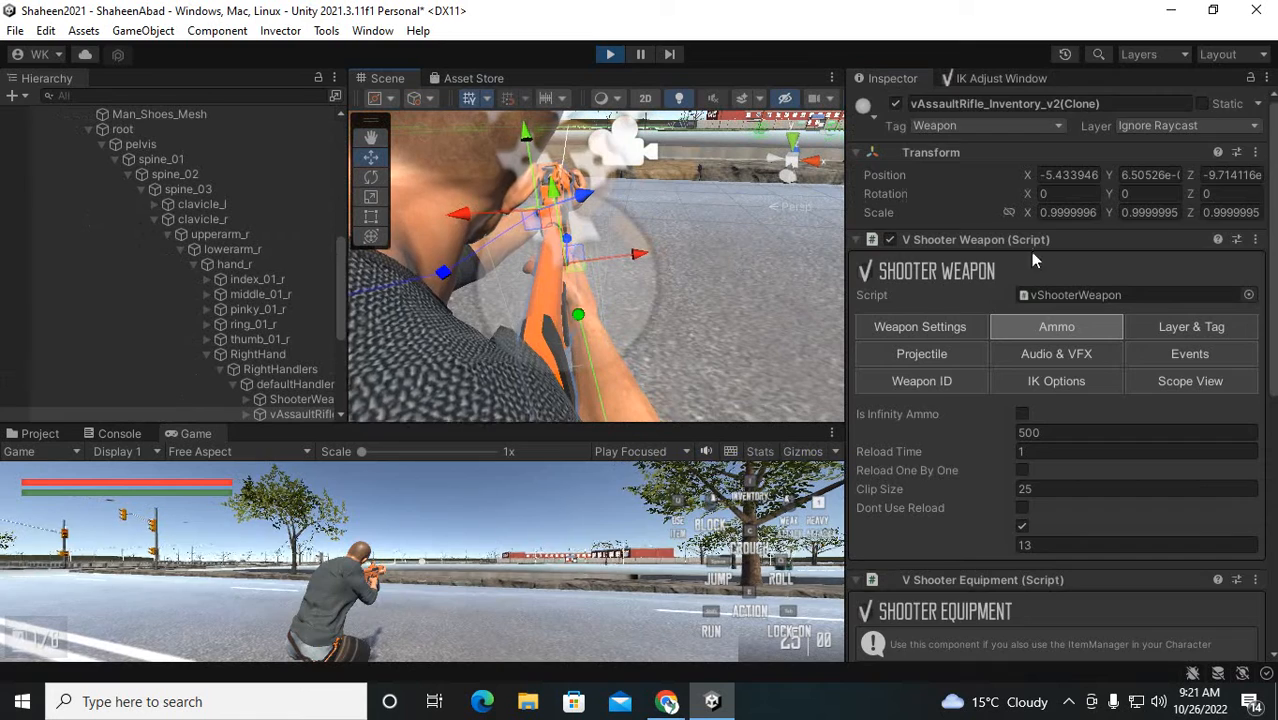
scroll(1013, 397, down, 5)
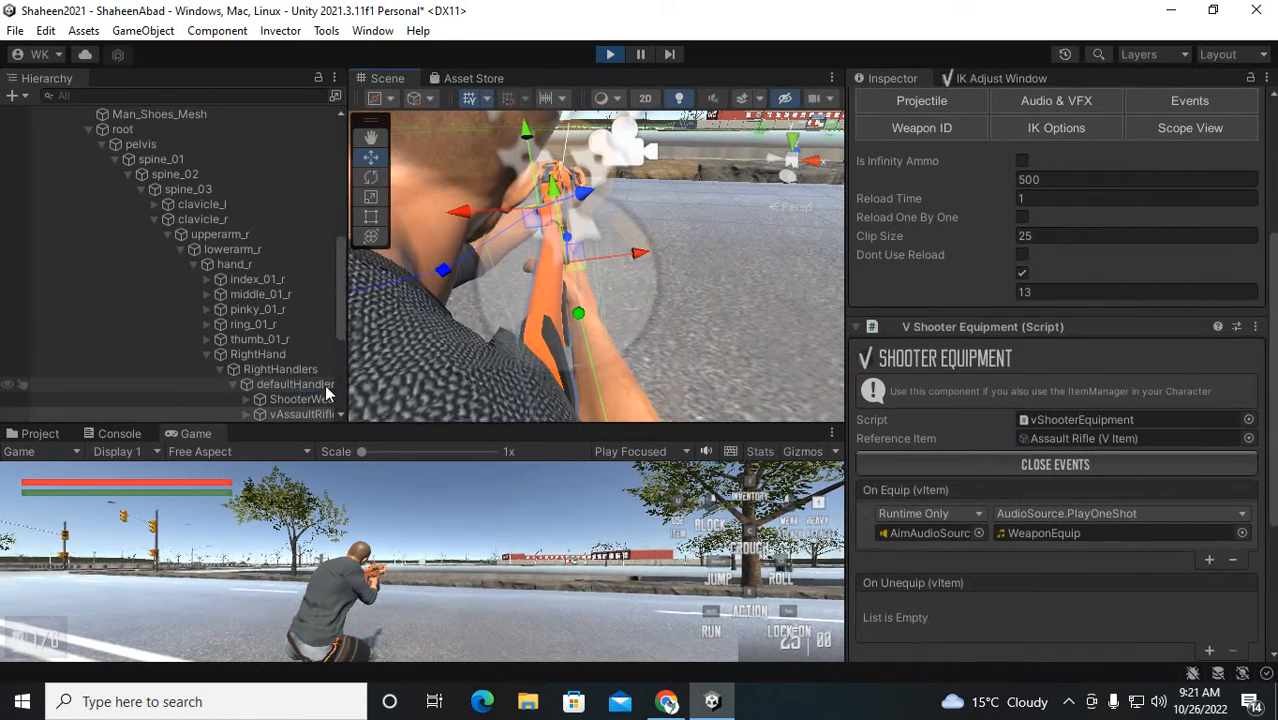
click(295, 384)
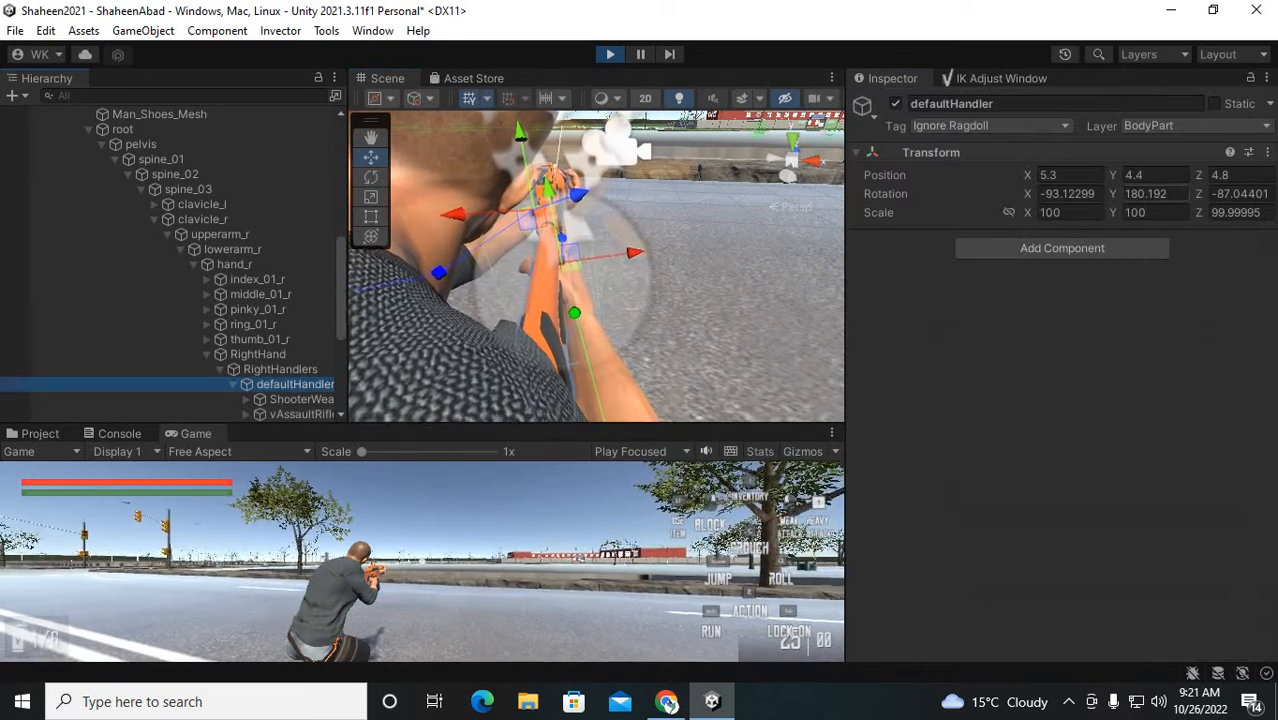
click(371, 177)
drag(633, 240, 529, 226)
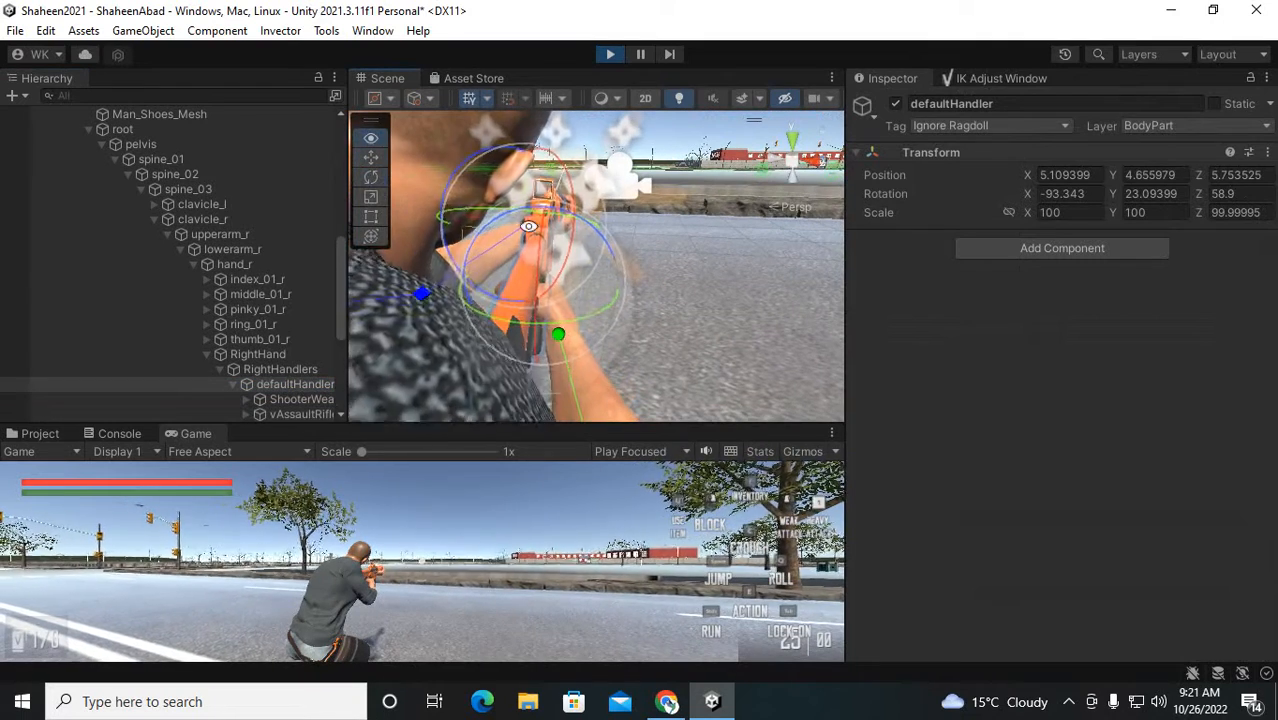
Move the defaultHandler to position X 3.6, Y 4.5, Z 4.1 to fit the rifle to the right hand
click(373, 158)
drag(614, 290, 350, 311)
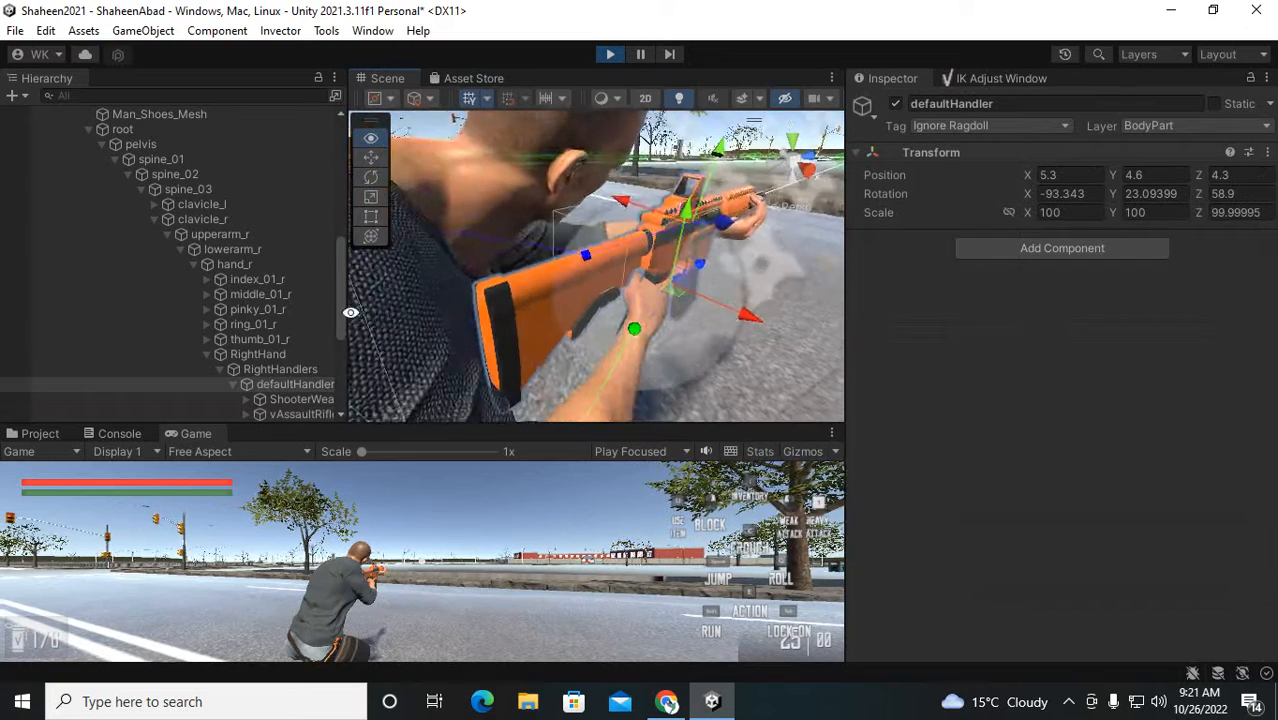
middle_drag(562, 306, 518, 304)
drag(648, 224, 646, 196)
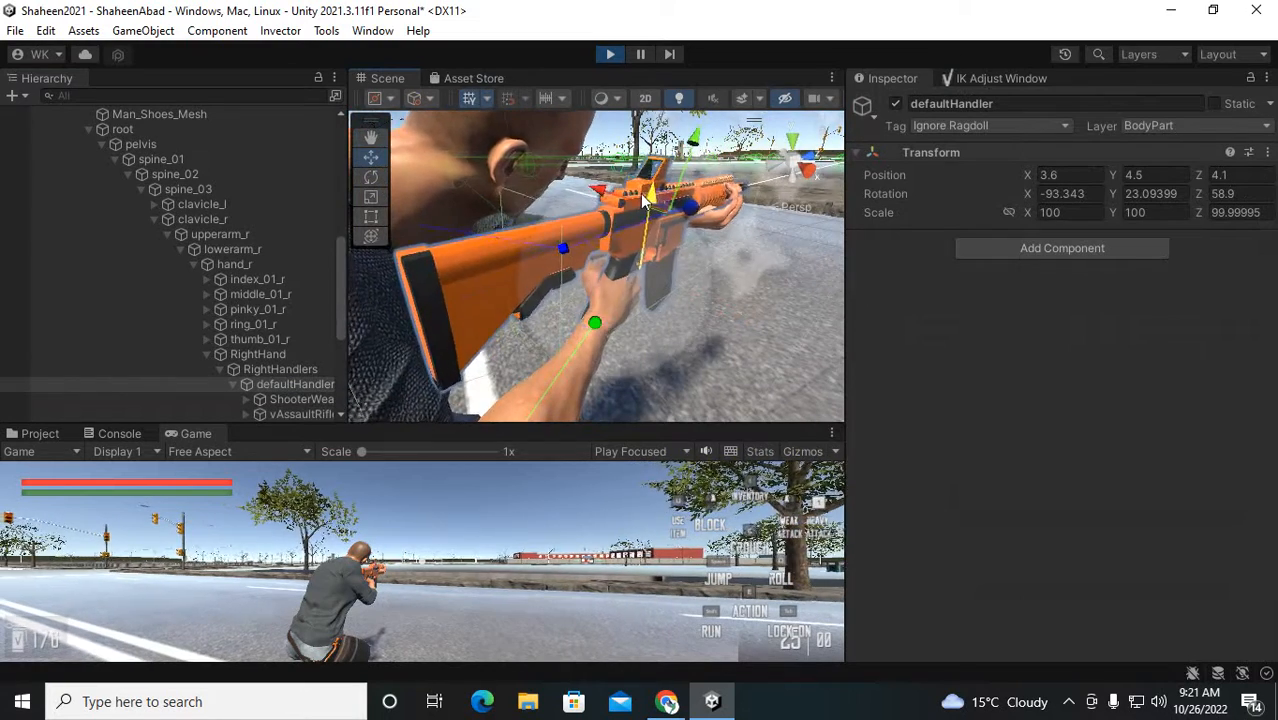
Examine the right hand's grip and trigger area and the left hand on the handguard from several angles
alt+drag(760, 235, 610, 270)
middle_drag(610, 270, 232, 321)
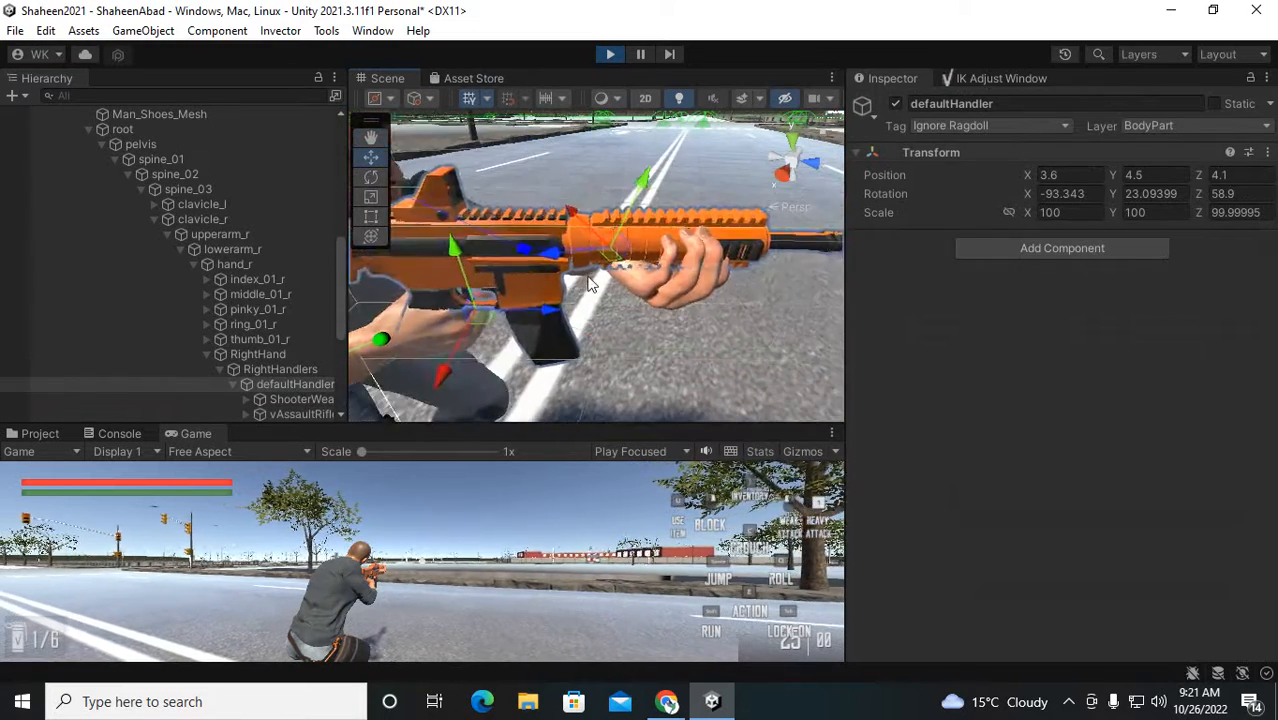
middle_drag(564, 356, 593, 289)
alt+drag(593, 289, 700, 285)
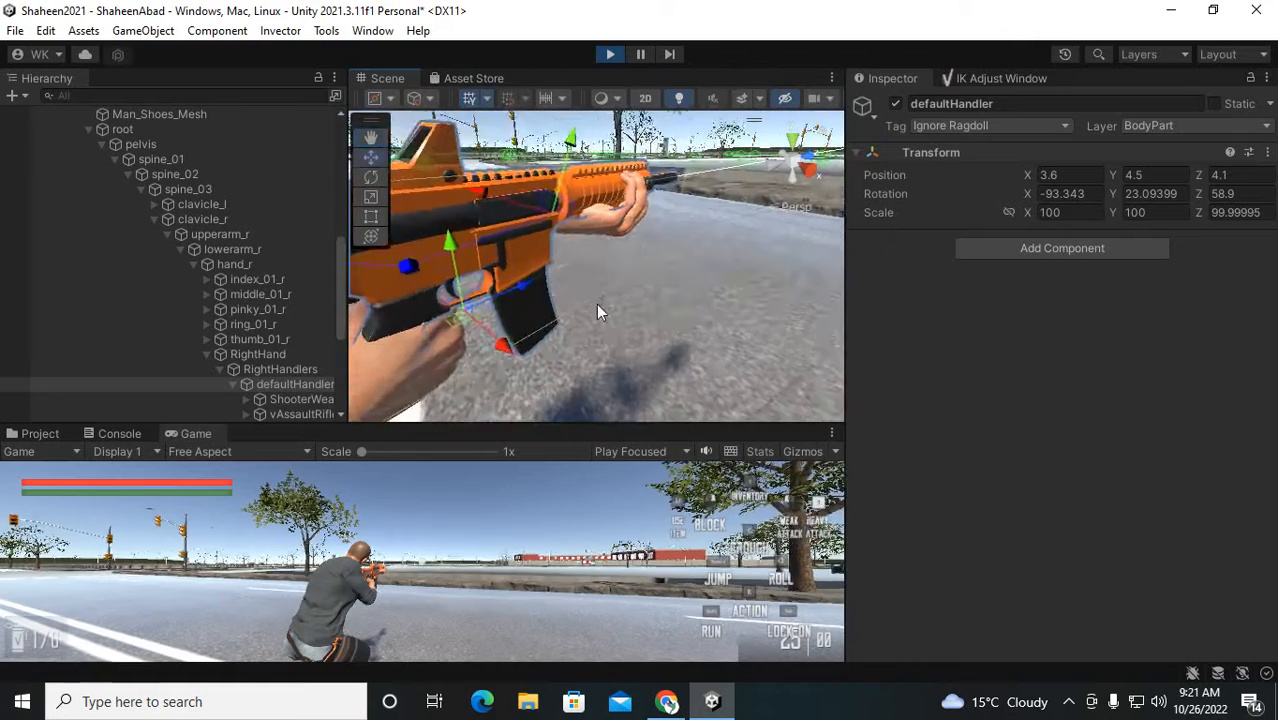
middle_drag(596, 304, 729, 222)
alt+drag(730, 222, 330, 176)
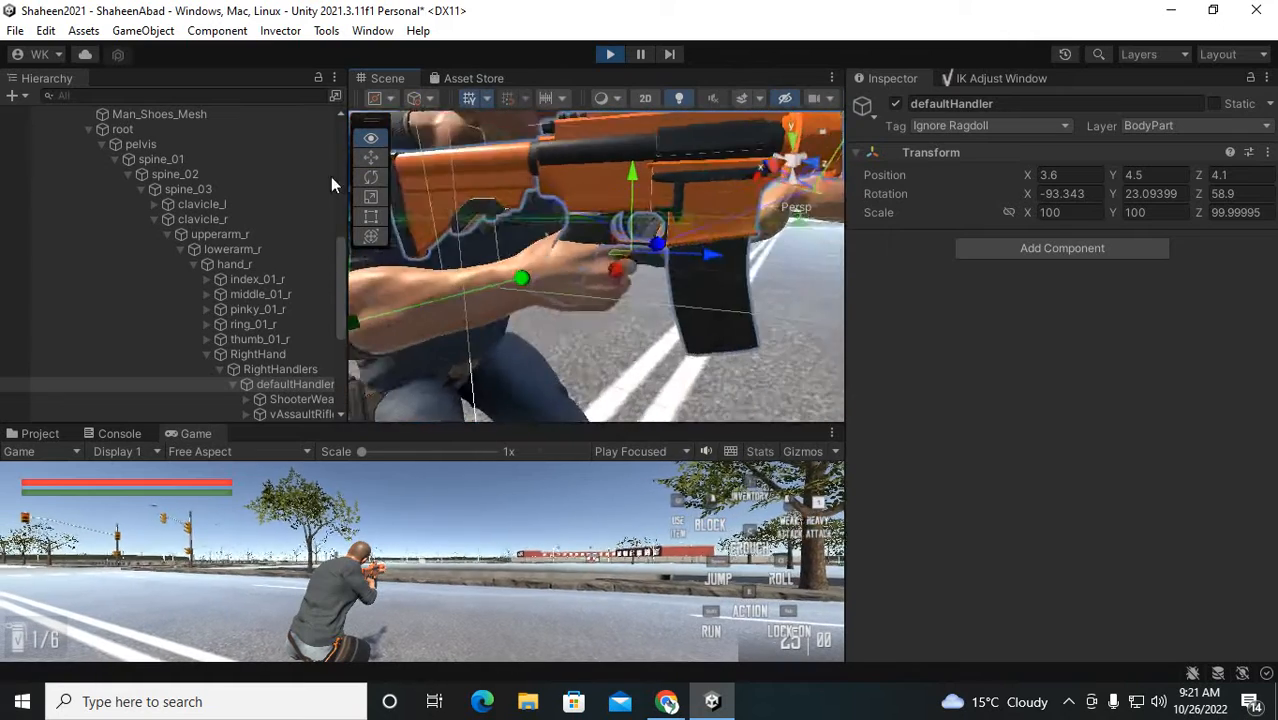
middle_drag(592, 264, 559, 274)
alt+drag(559, 274, 572, 329)
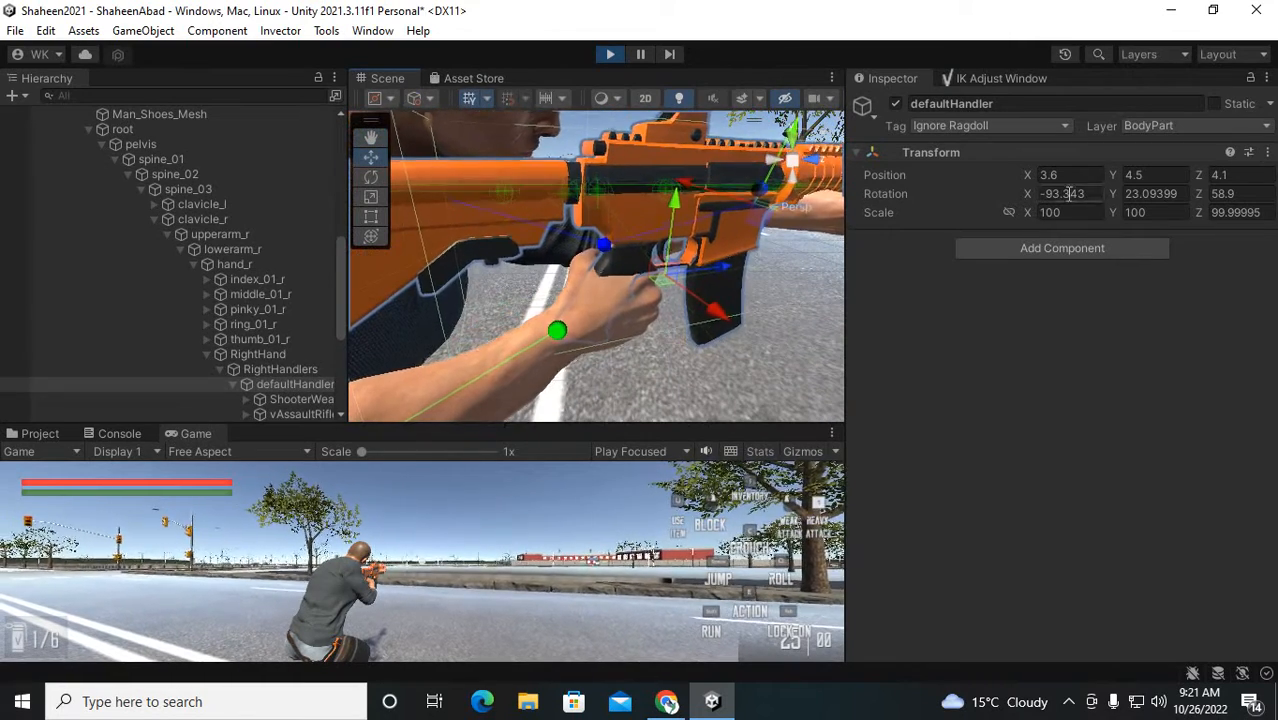
Copy the whole Transform component of defaultHandler, keeping its position at X 3.6, Y 4.5, Z 4.1
click(1267, 152)
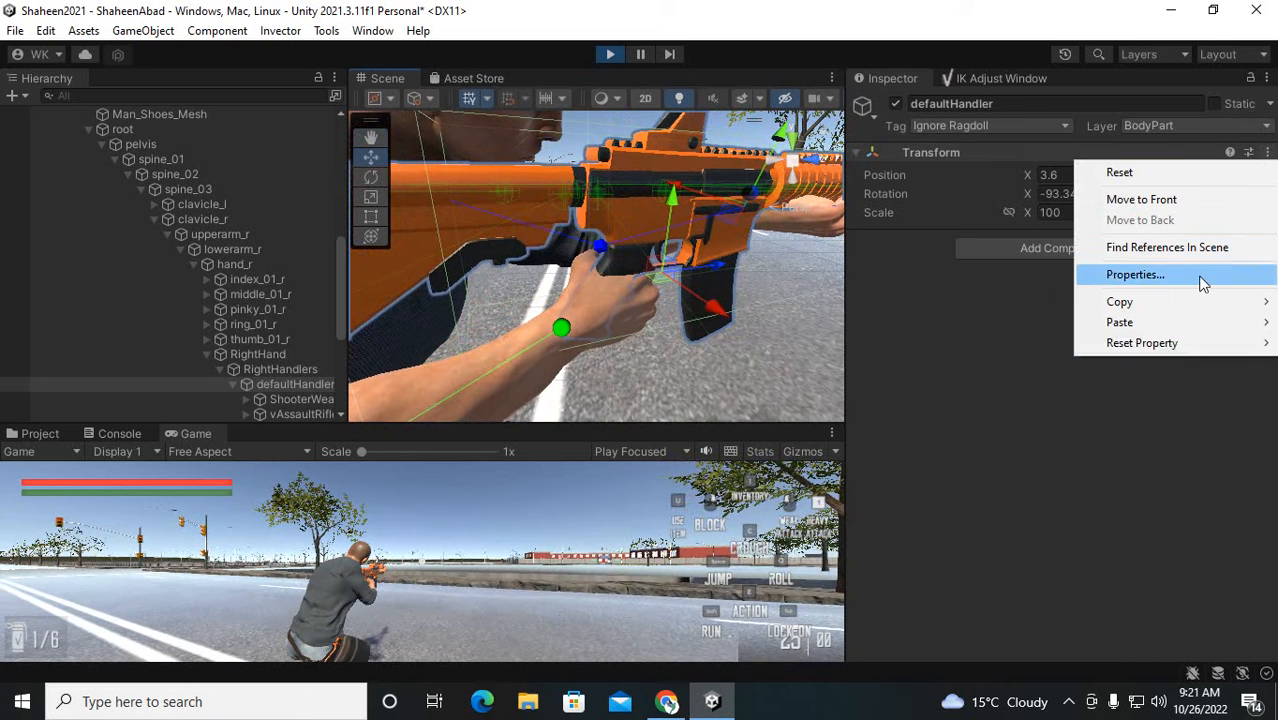
mouse_move(1107, 305)
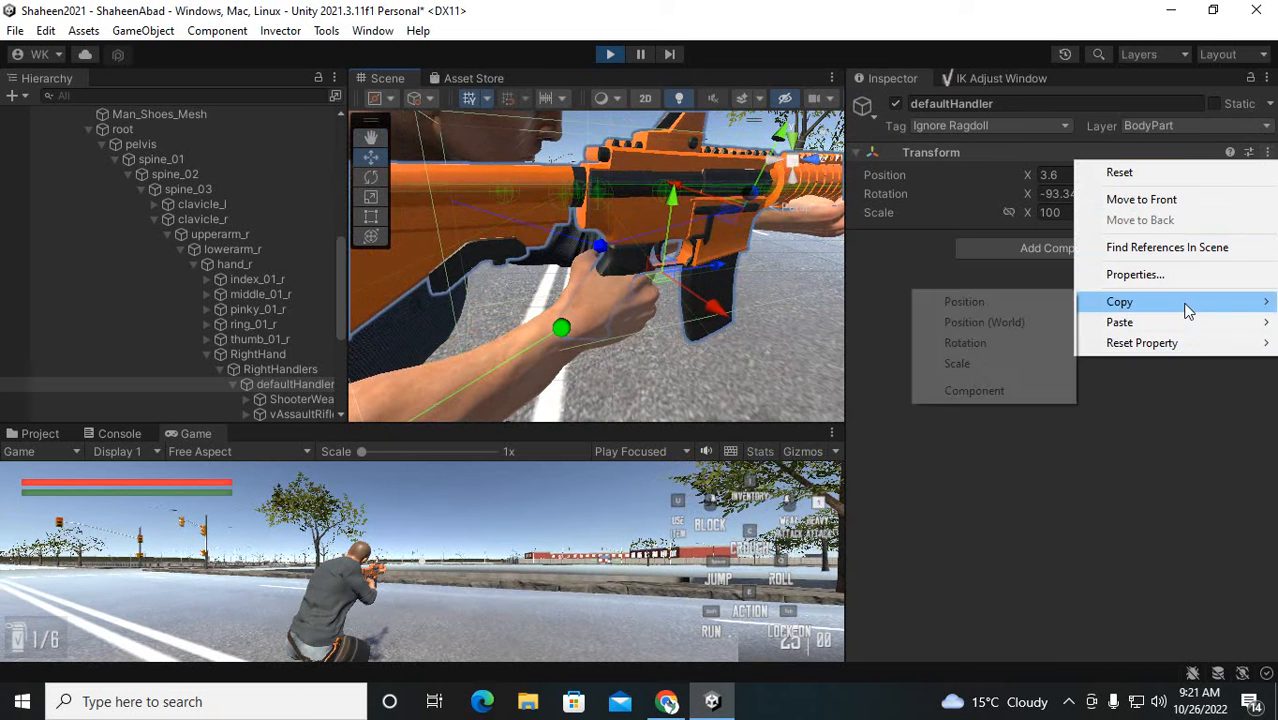
click(974, 391)
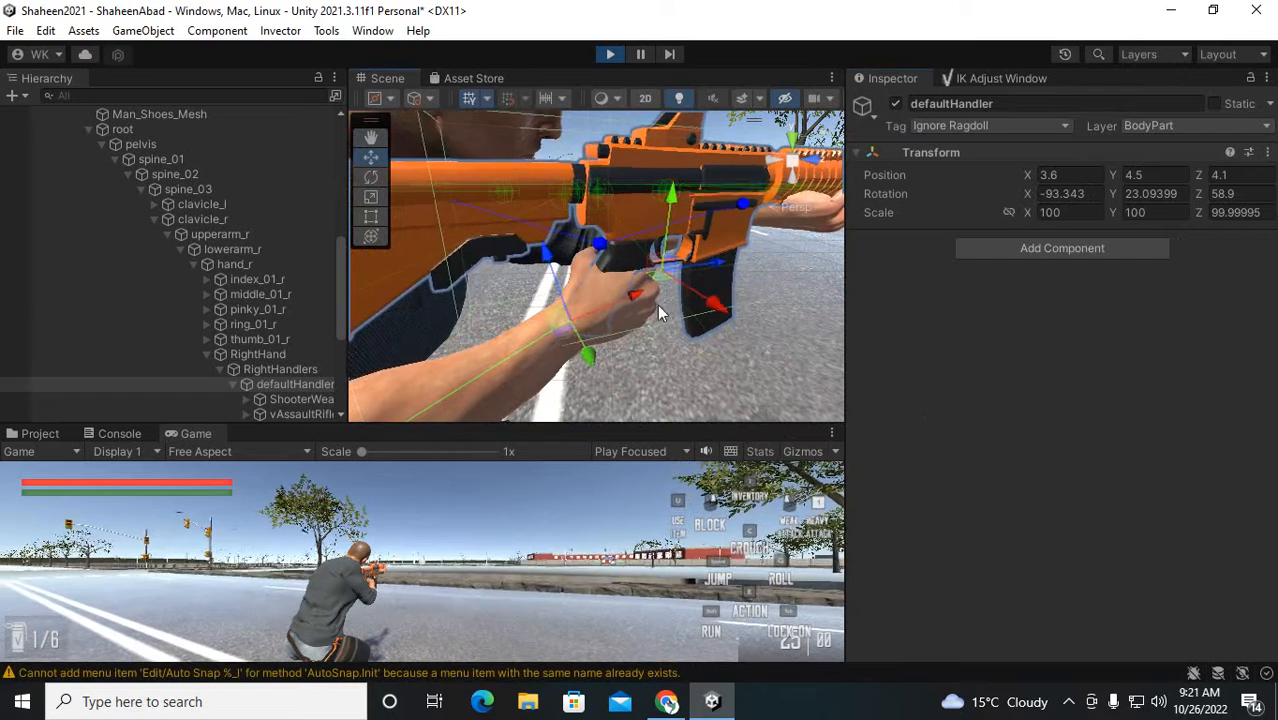
drag(671, 200, 672, 189)
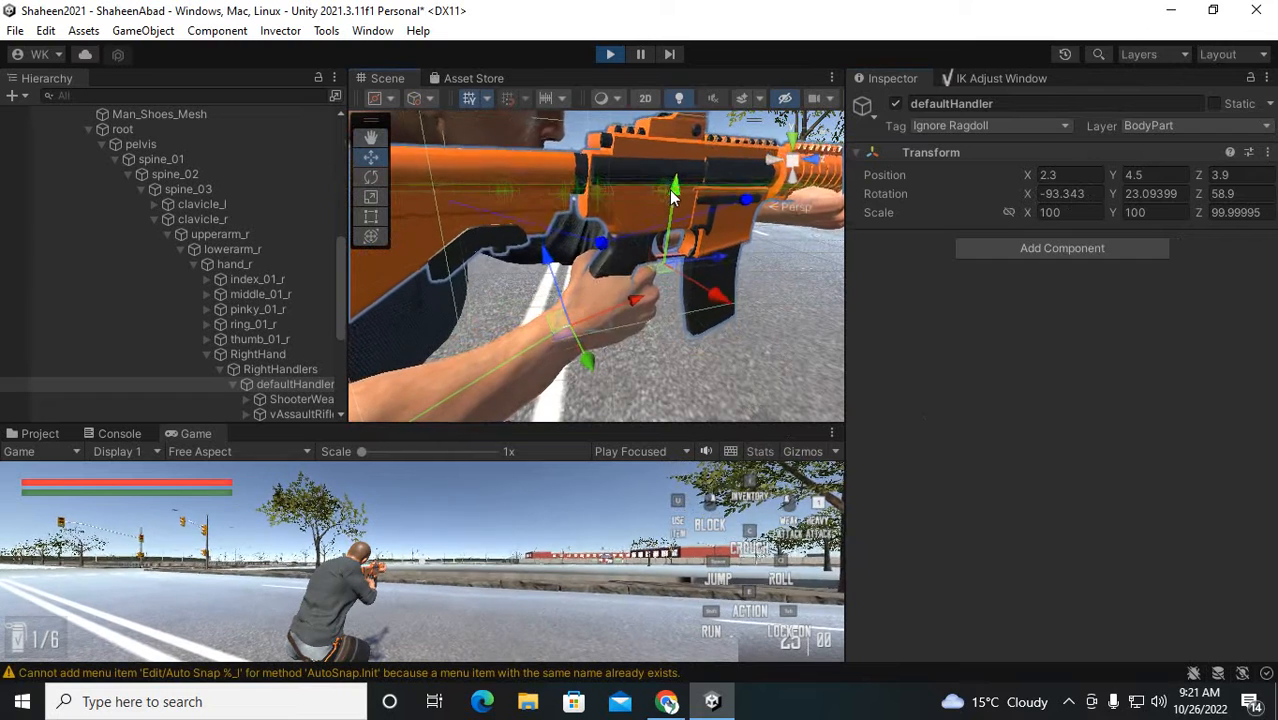
key(ctrl+z)
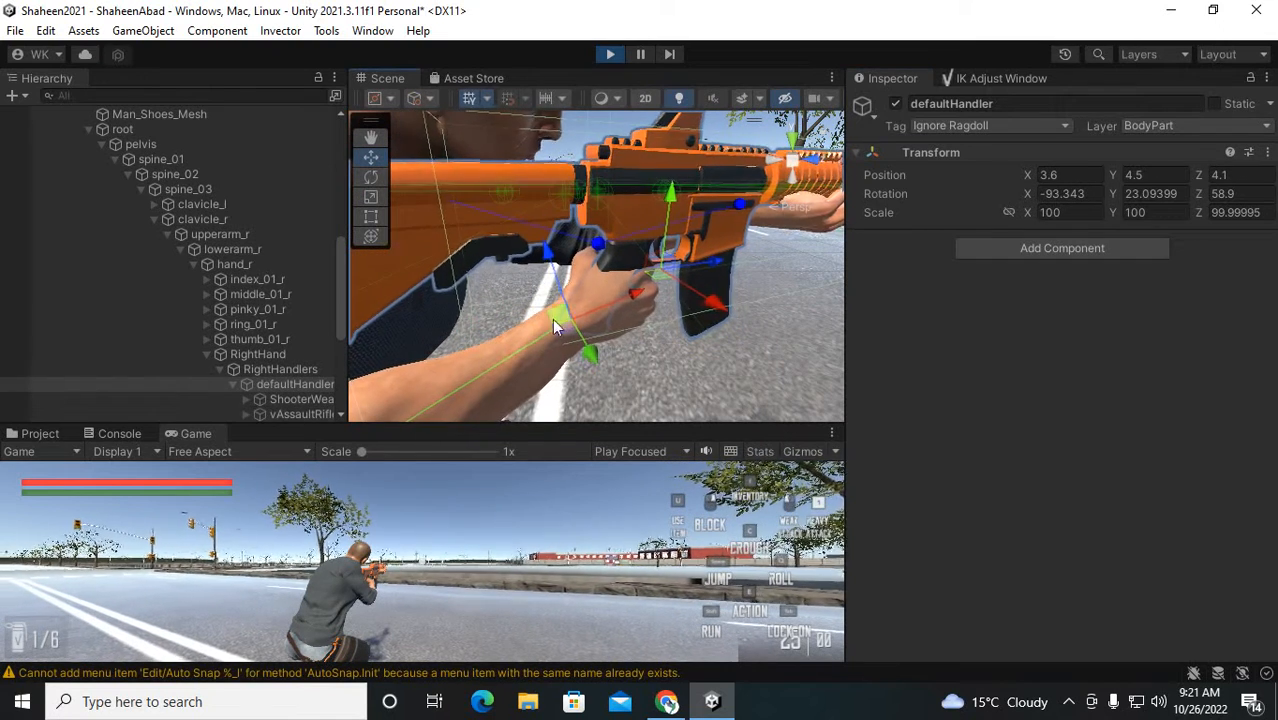
Raise the right hand's IK target in the Rifle@CrouchingAiming state and check the hands on the rifle from several angles
click(1000, 78)
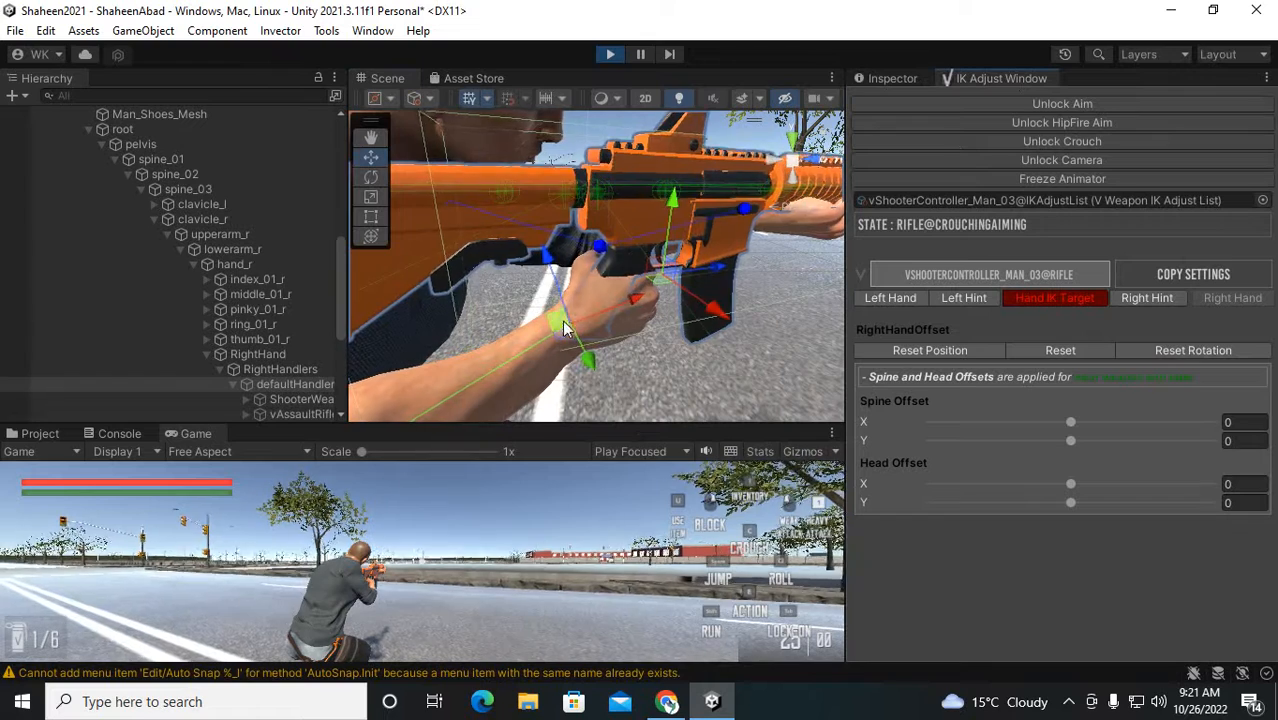
drag(550, 266, 543, 222)
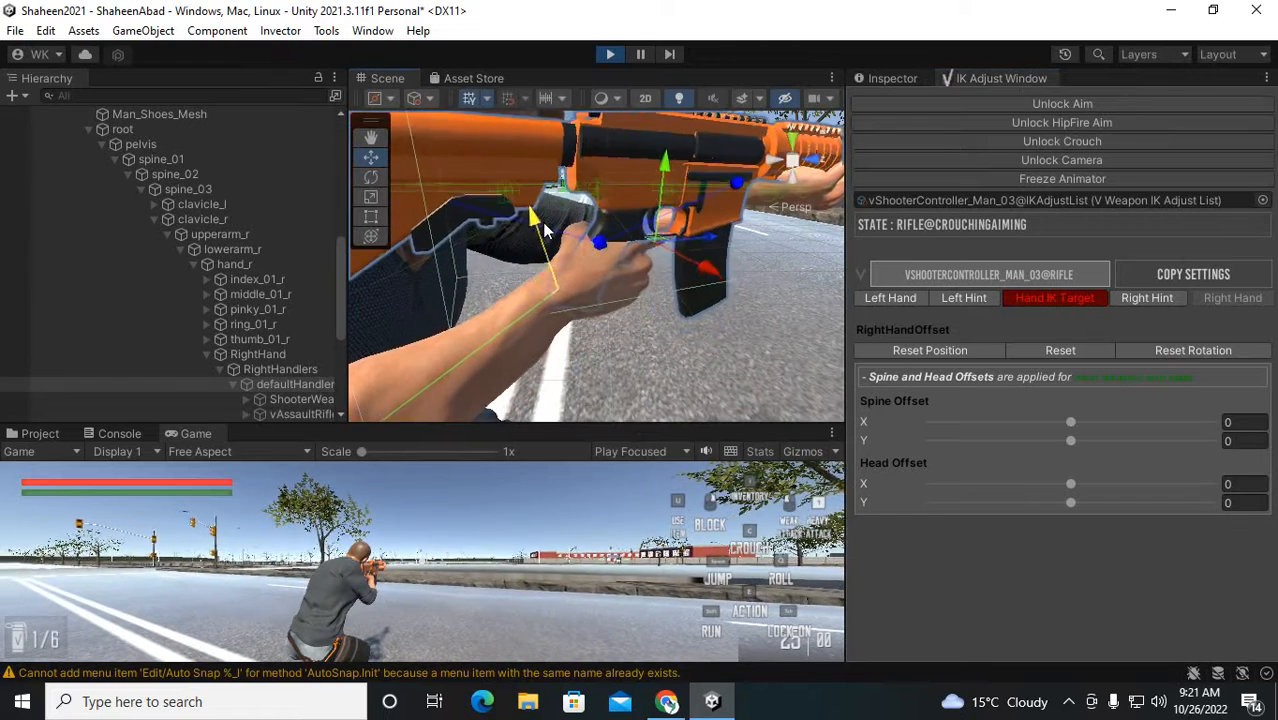
alt+drag(597, 262, 673, 268)
middle_drag(673, 268, 569, 314)
alt+drag(569, 314, 753, 314)
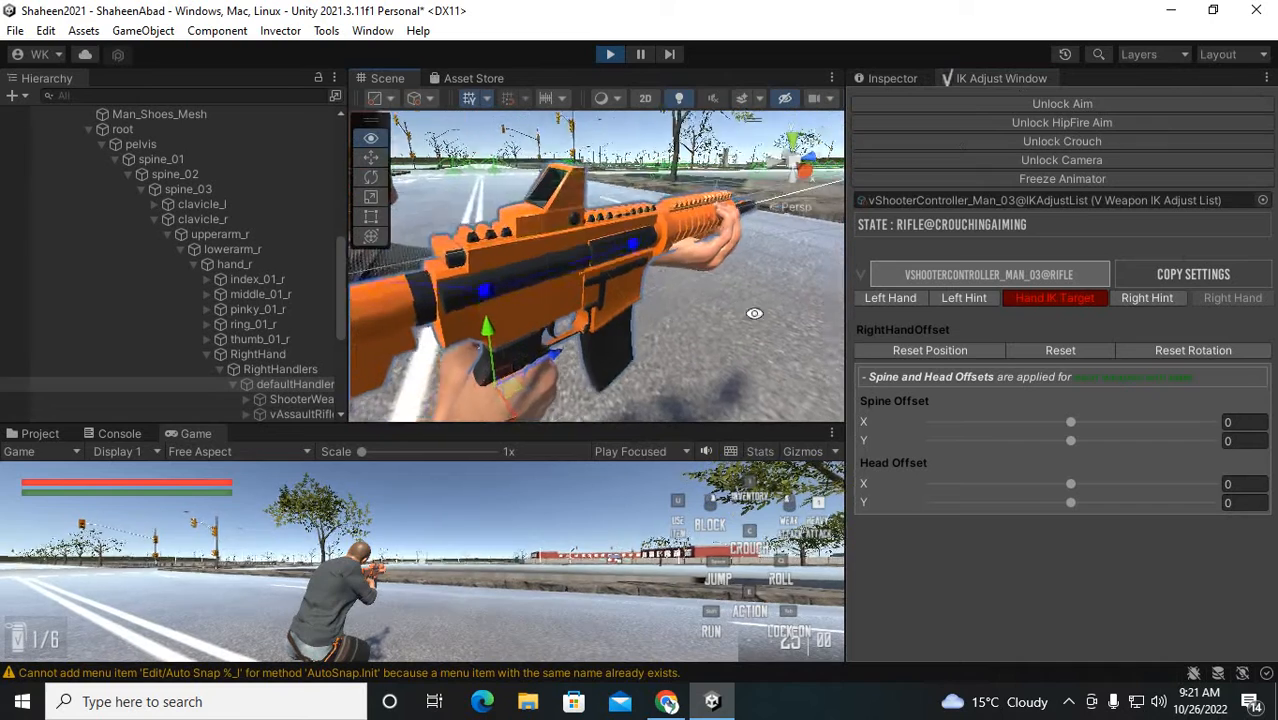
middle_drag(753, 314, 666, 248)
alt+drag(666, 248, 617, 294)
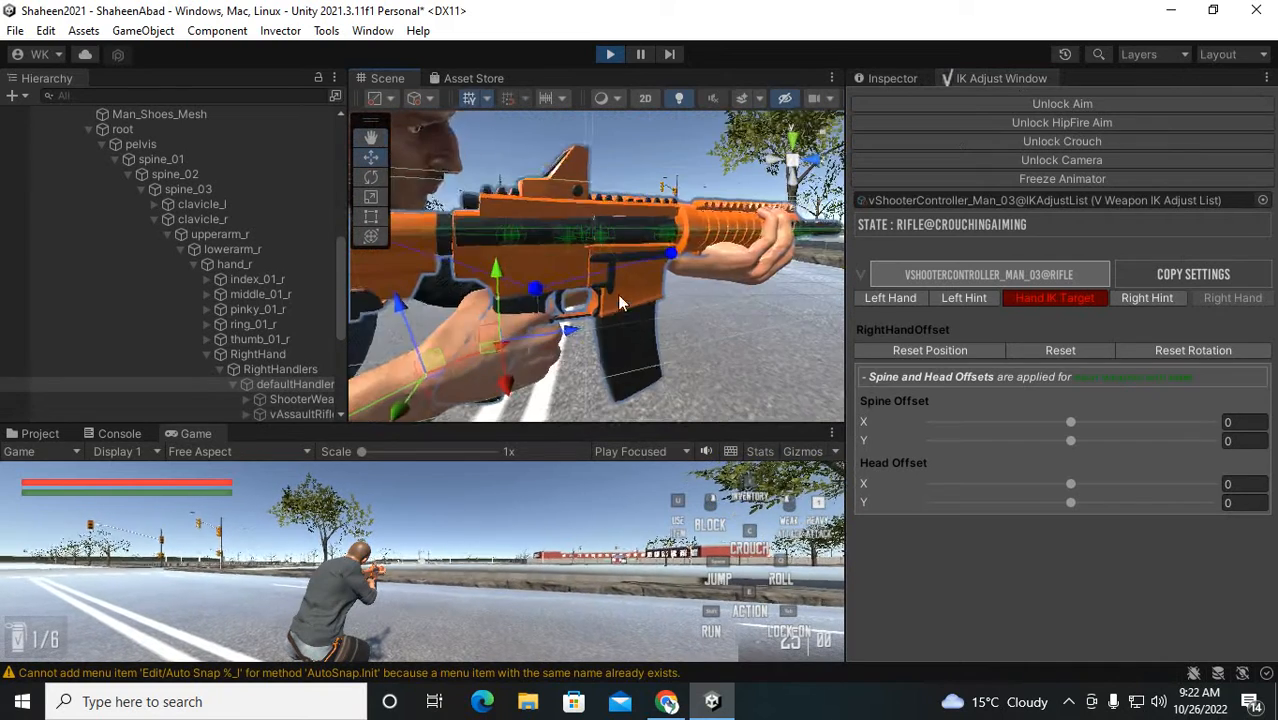
scroll(582, 314, down, 3)
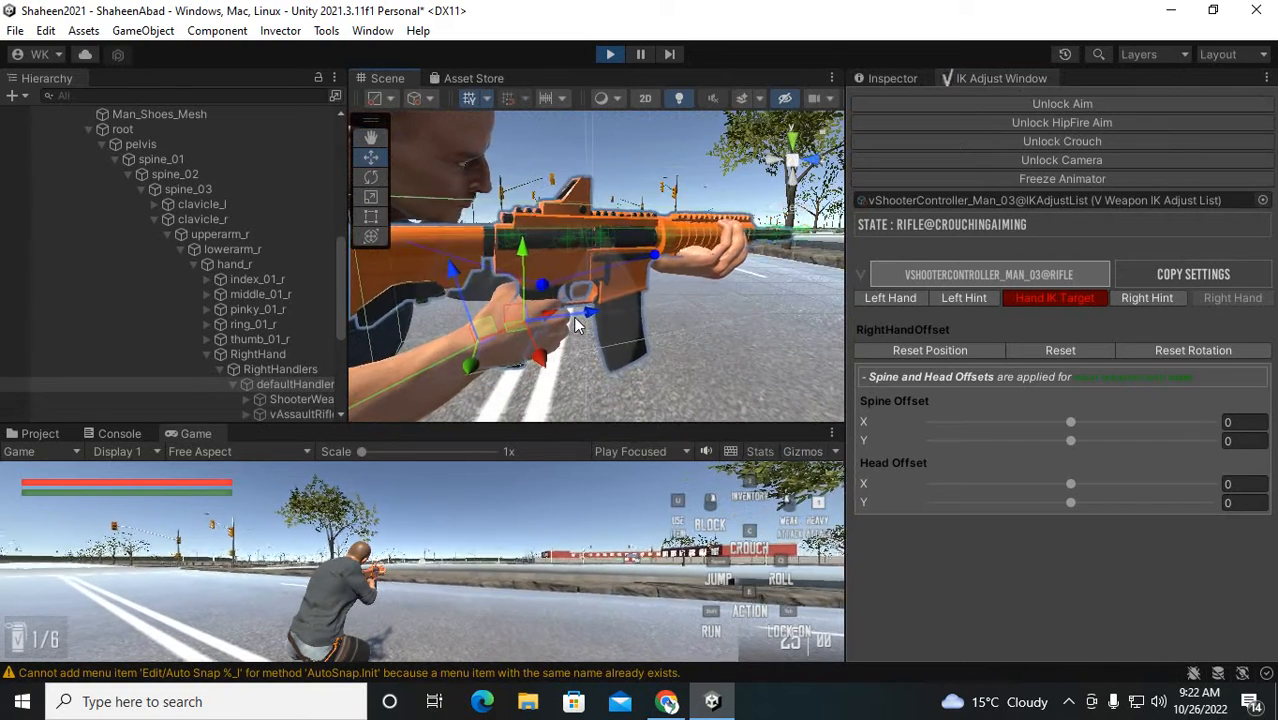
alt+drag(574, 318, 725, 377)
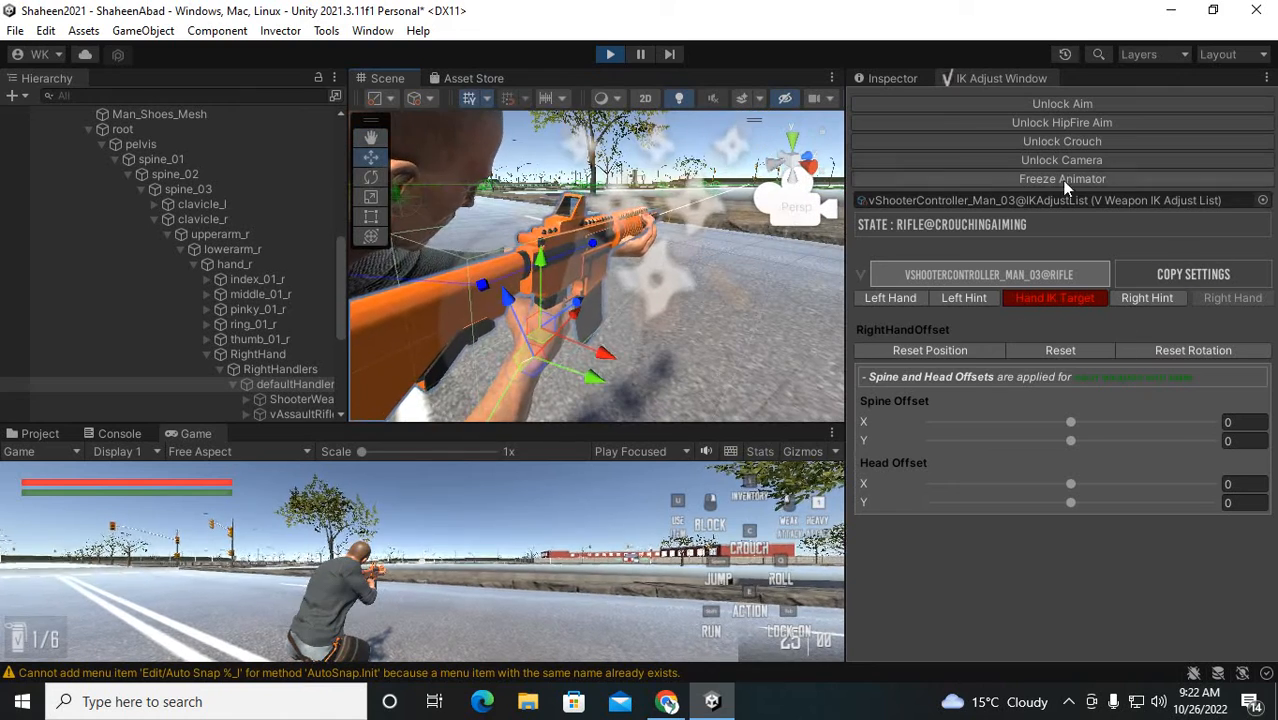
Unlock crouch and aim in the IK adjustment settings and check the hands on the rifle in the standing state
click(1080, 144)
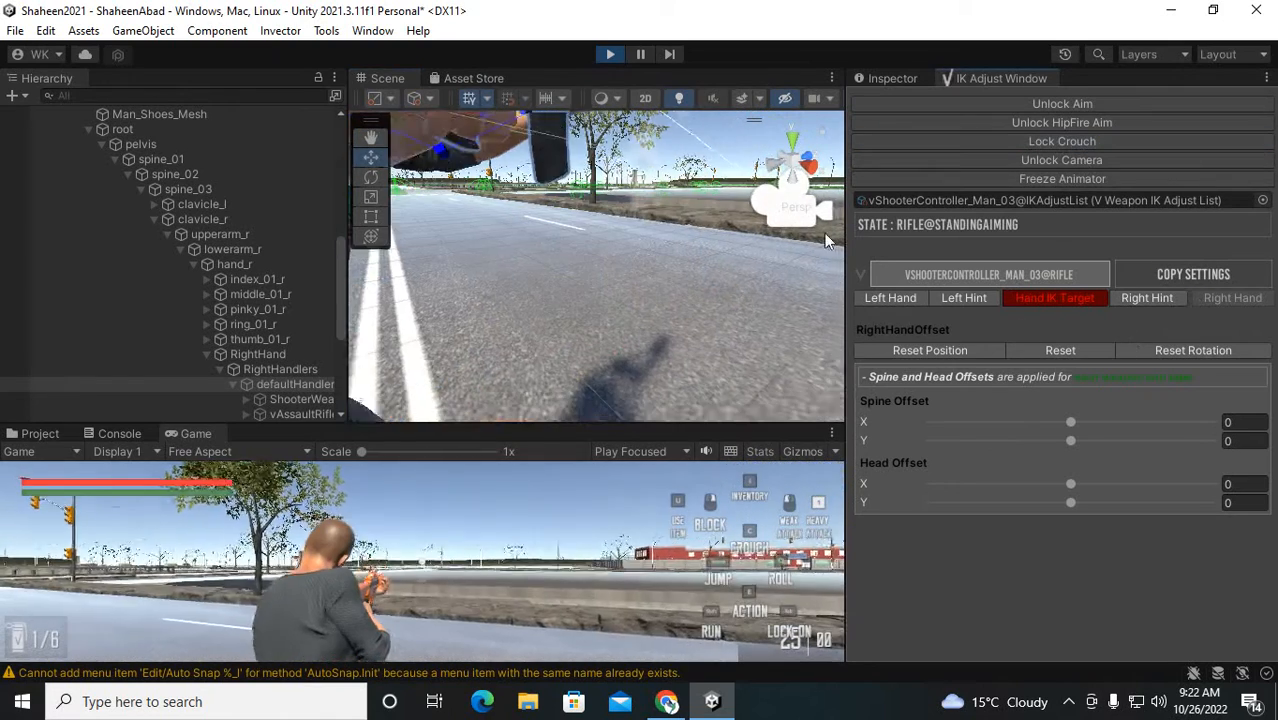
alt+drag(710, 271, 364, 365)
click(1068, 104)
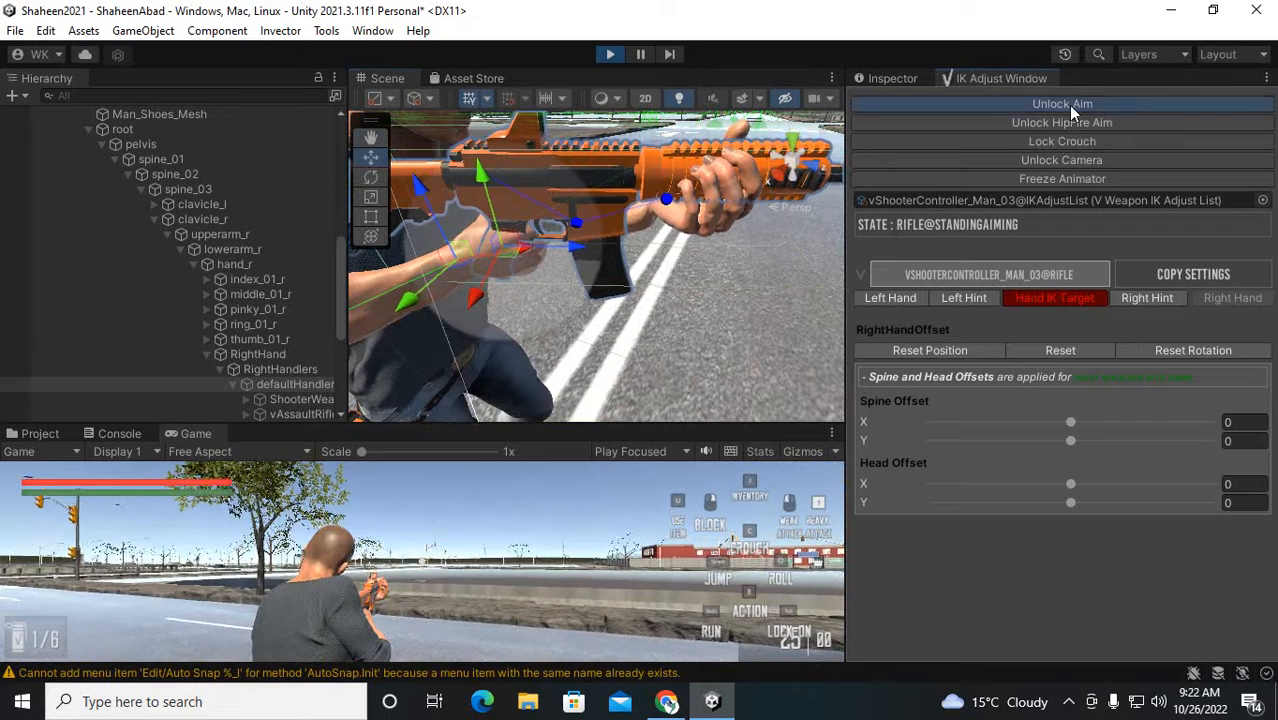
scroll(580, 268, up, 4)
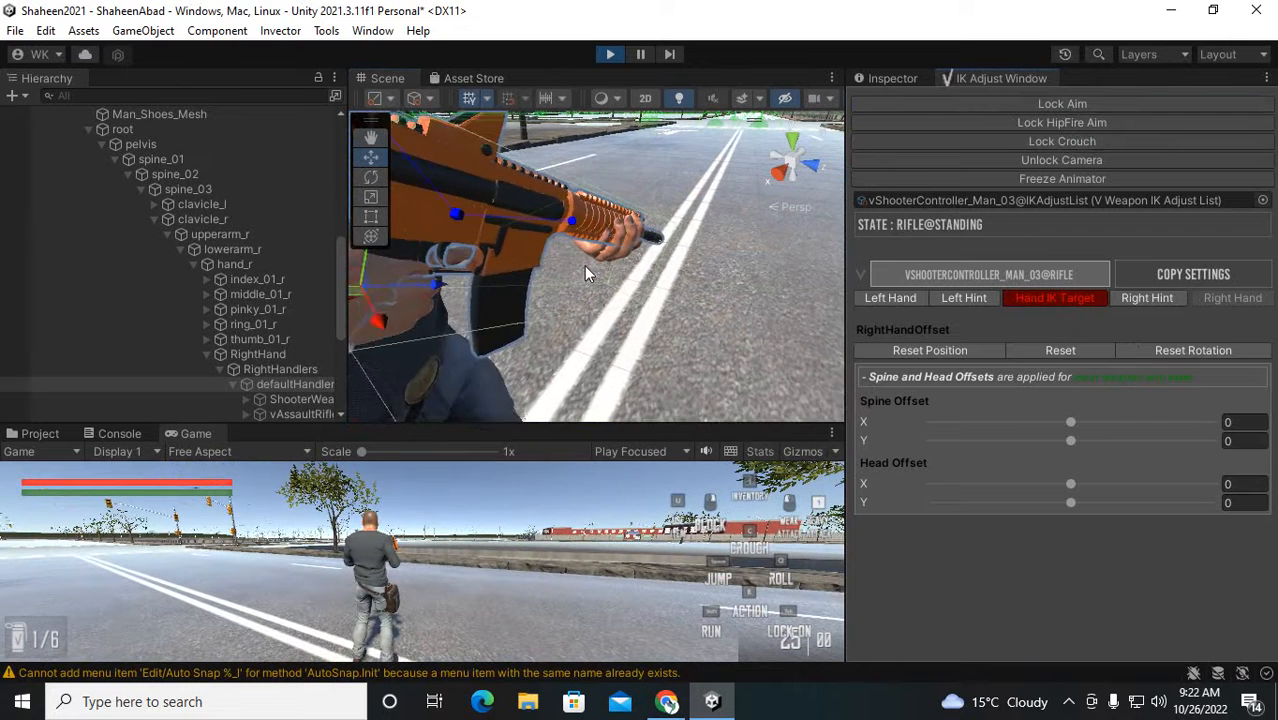
middle_drag(584, 266, 498, 300)
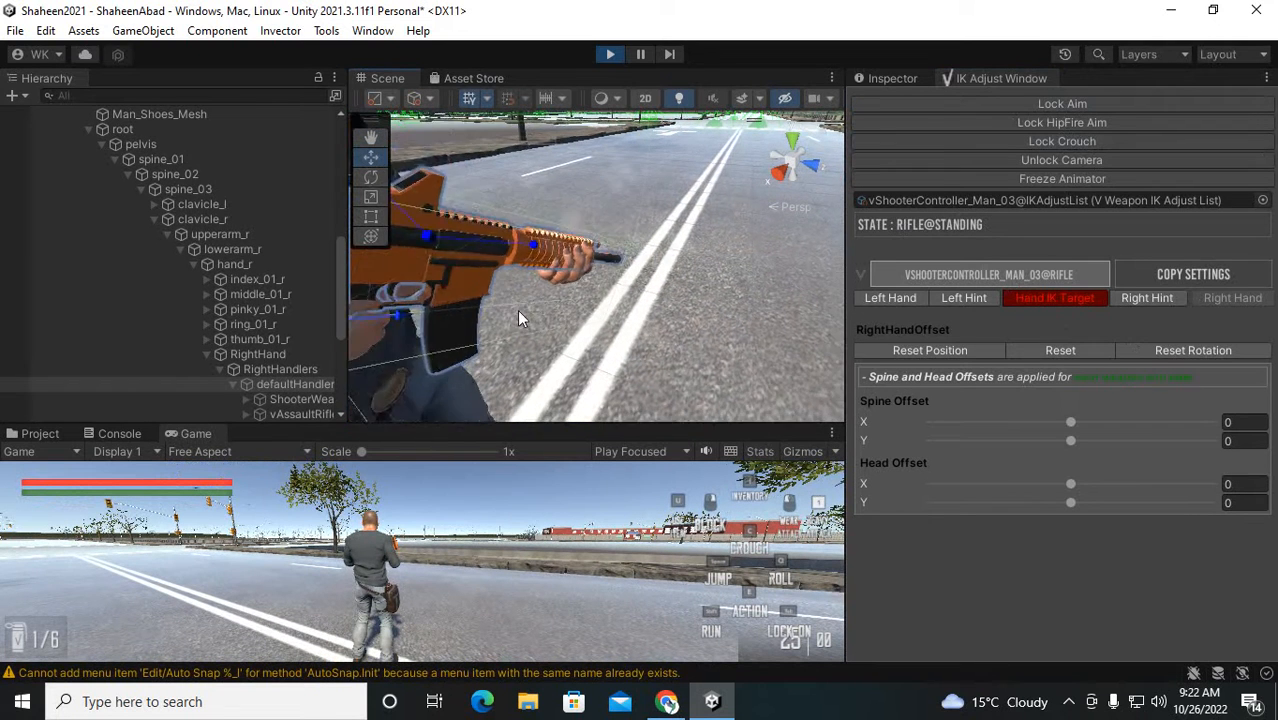
scroll(544, 315, down, 2)
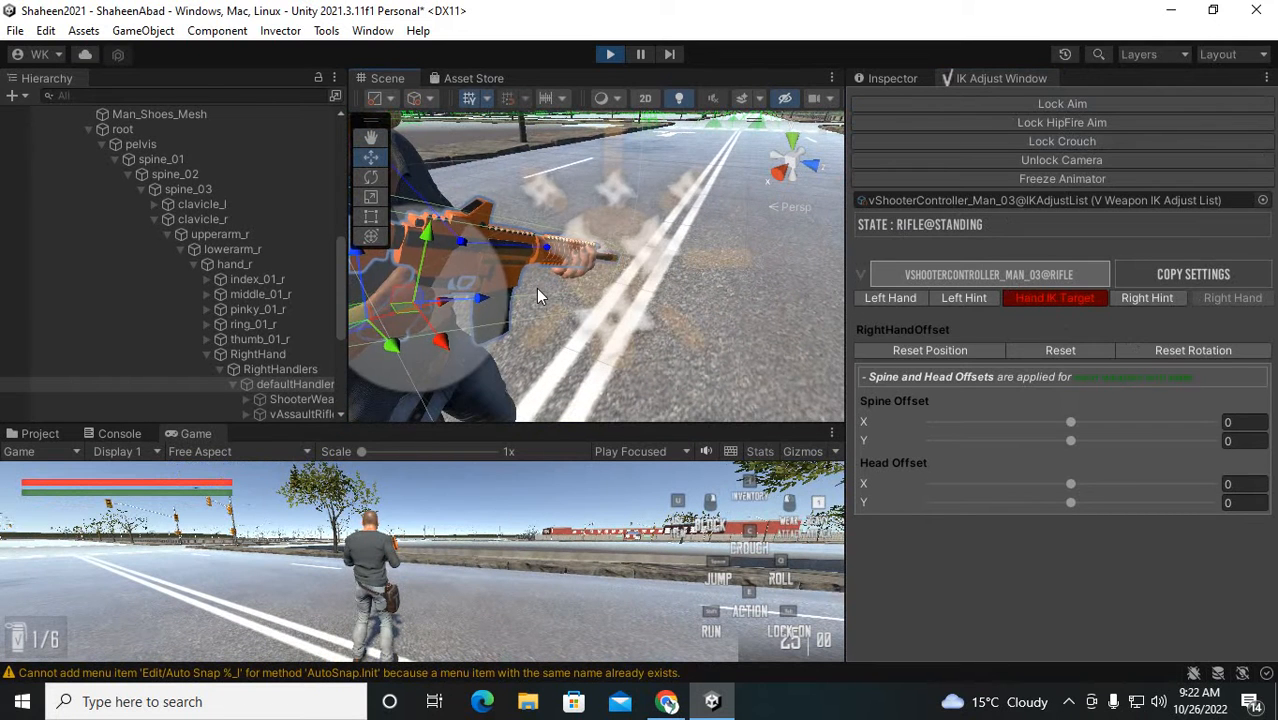
Try to save the scene, exit play mode and run the scene again
key(ctrl+s)
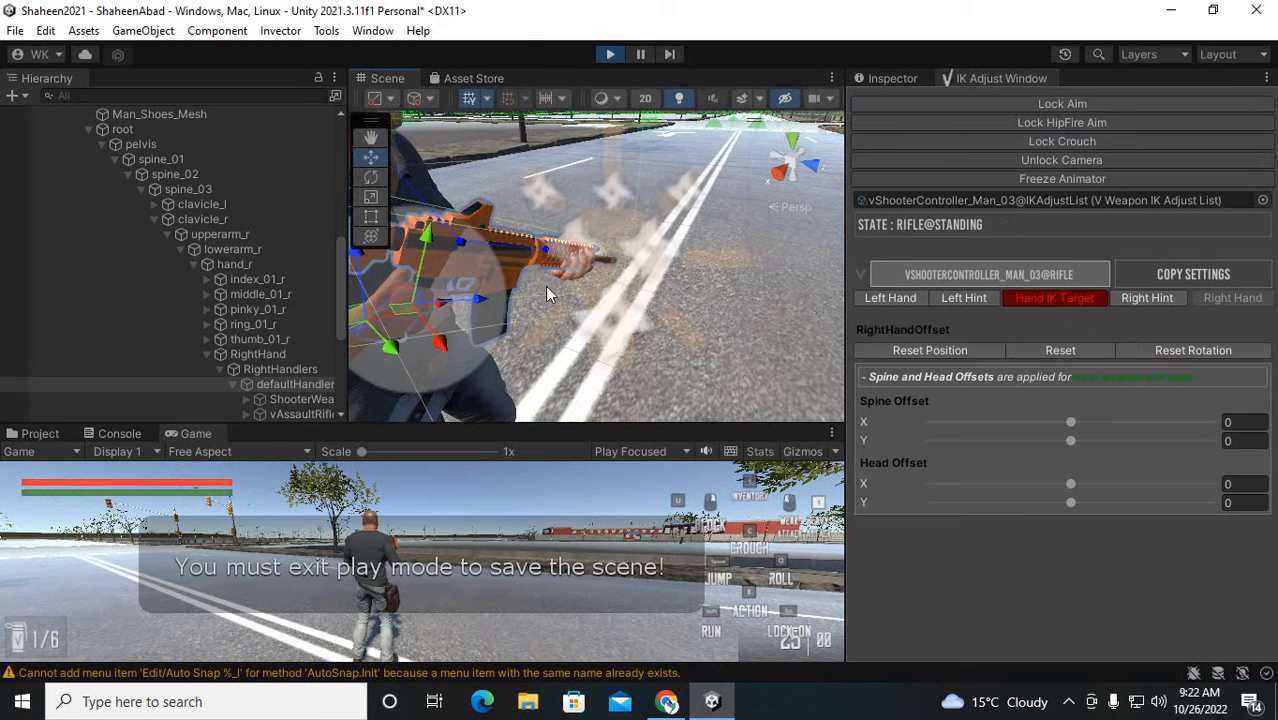
click(609, 54)
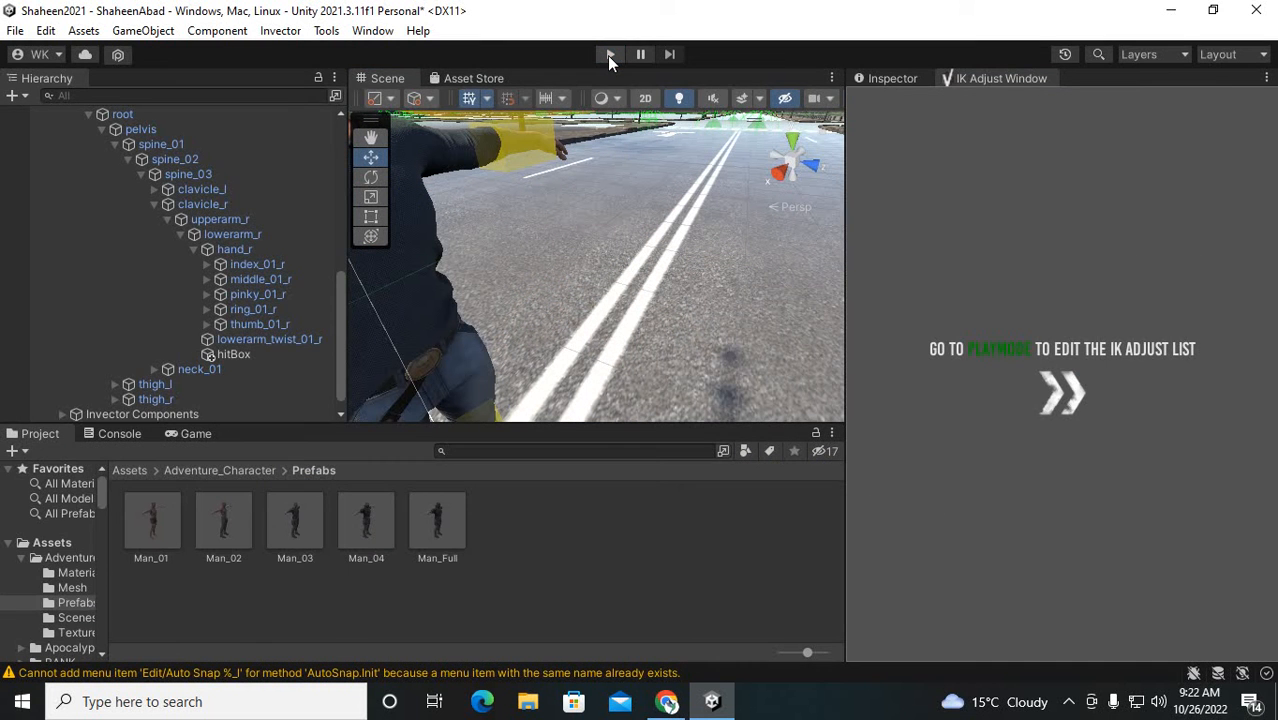
click(609, 54)
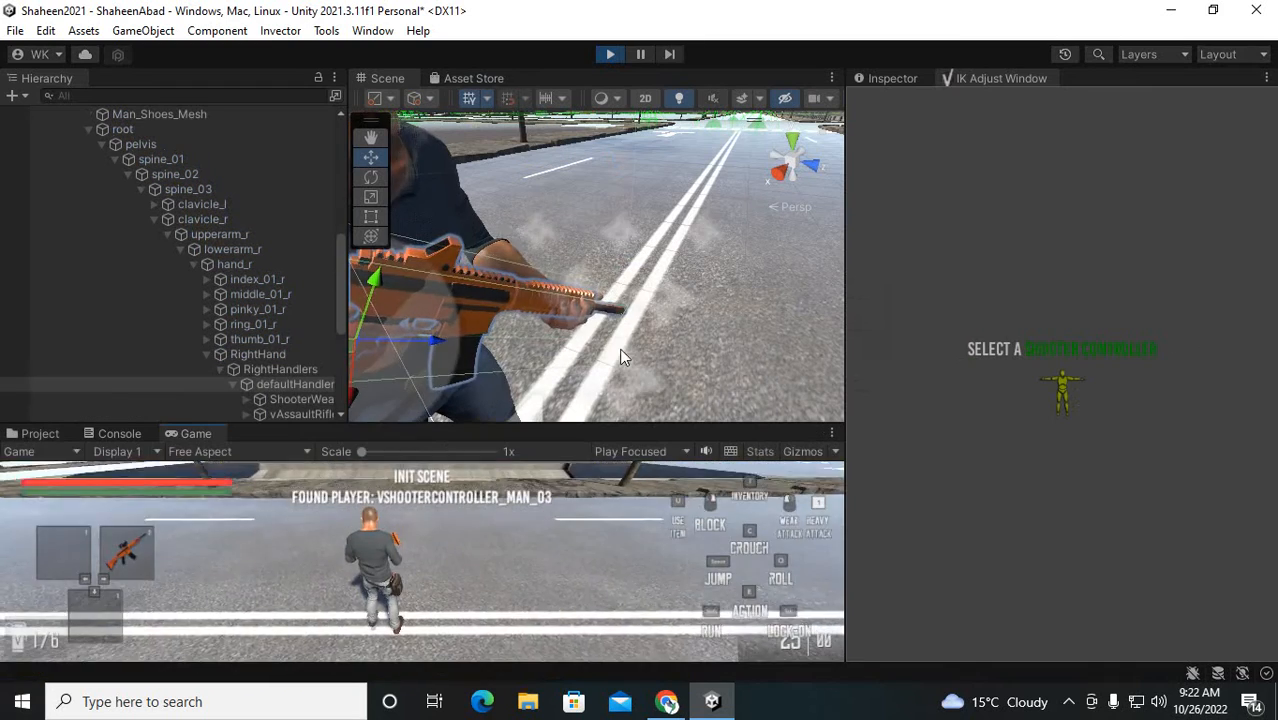
Walk the character around in the running game and turn it to face the camera with the rifle
click(598, 514)
key(s)
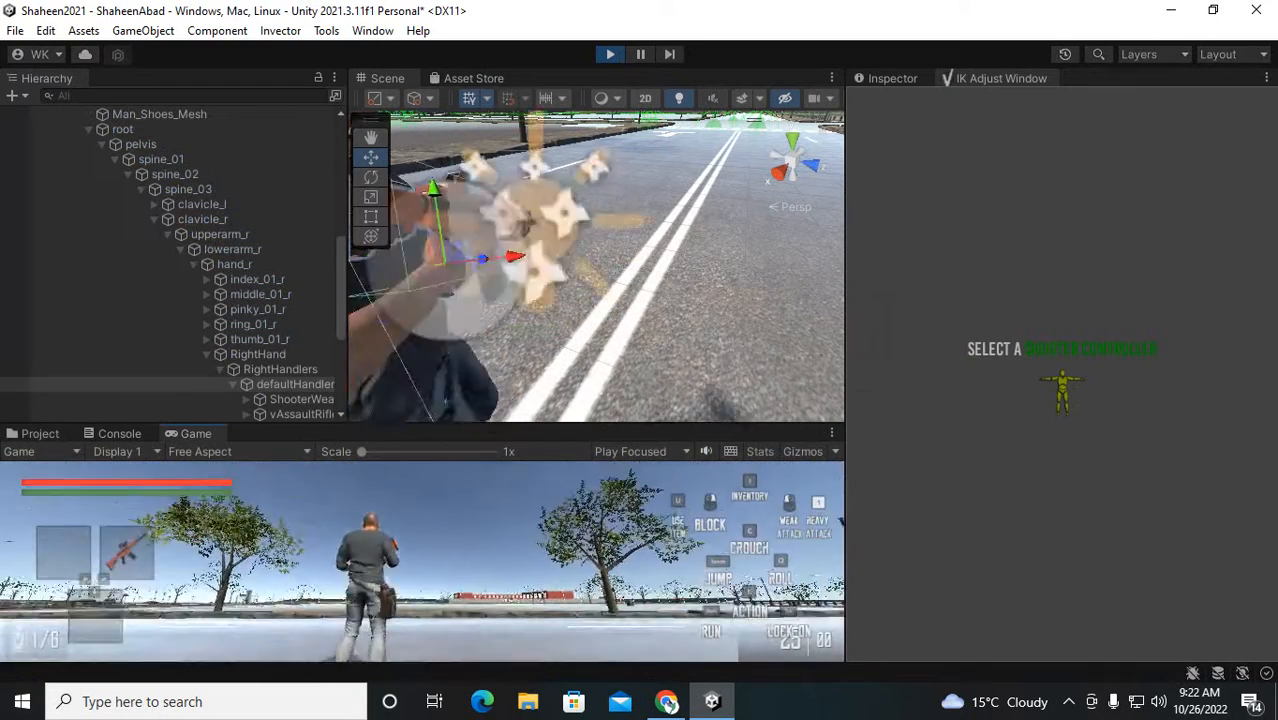
key(d)
key(s)
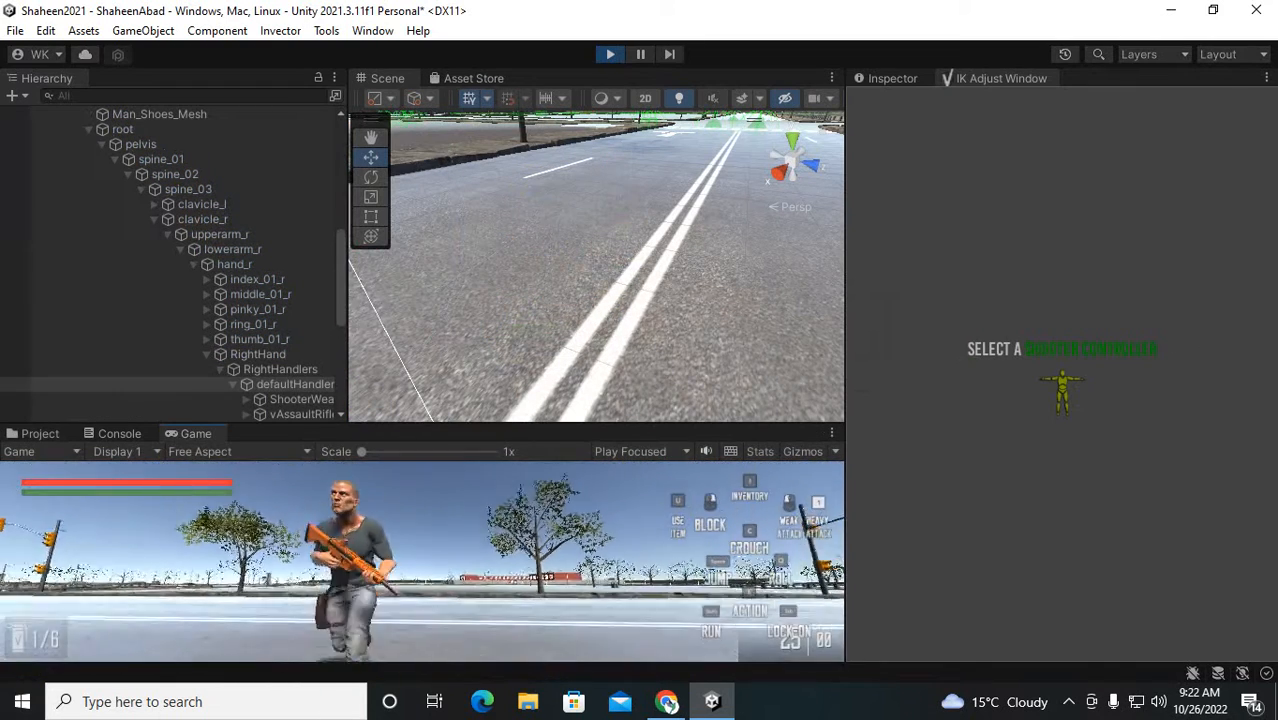
key(d)
key(s)
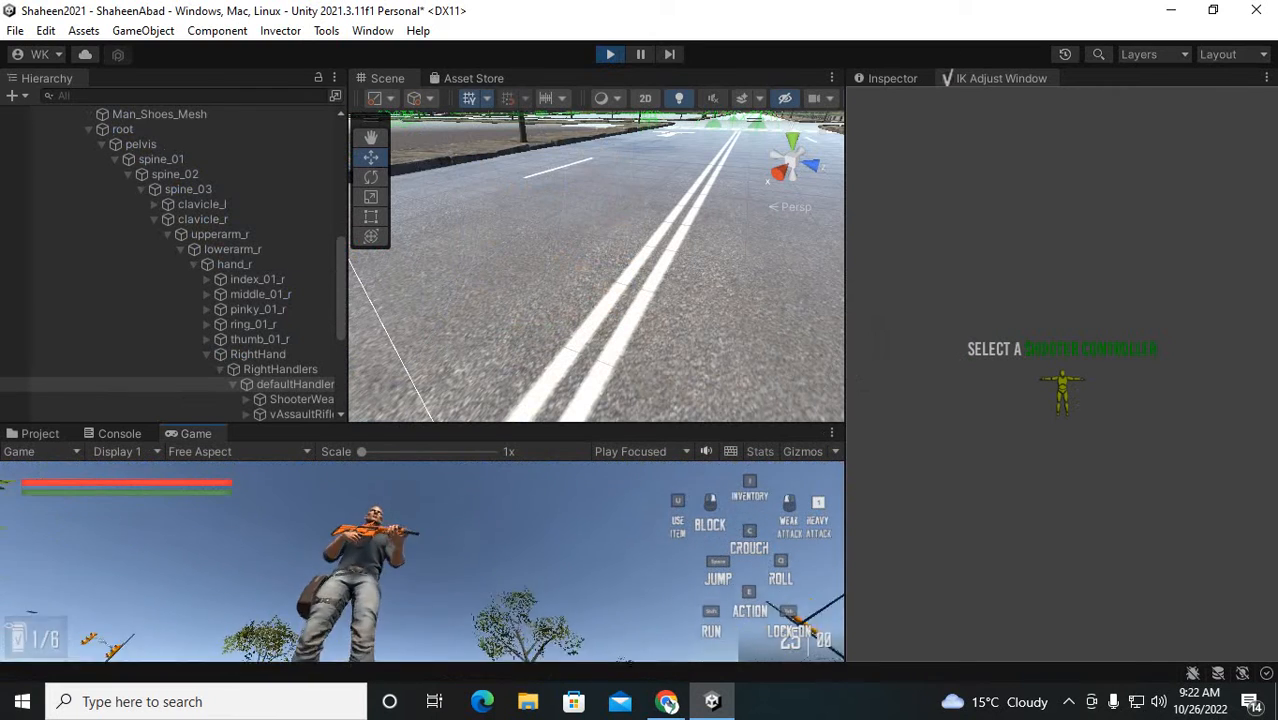
Frame the defaultHandler in the Scene view and inspect both hands on the rifle in the standing pose
middle_drag(567, 369, 606, 437)
scroll(531, 379, down, 6)
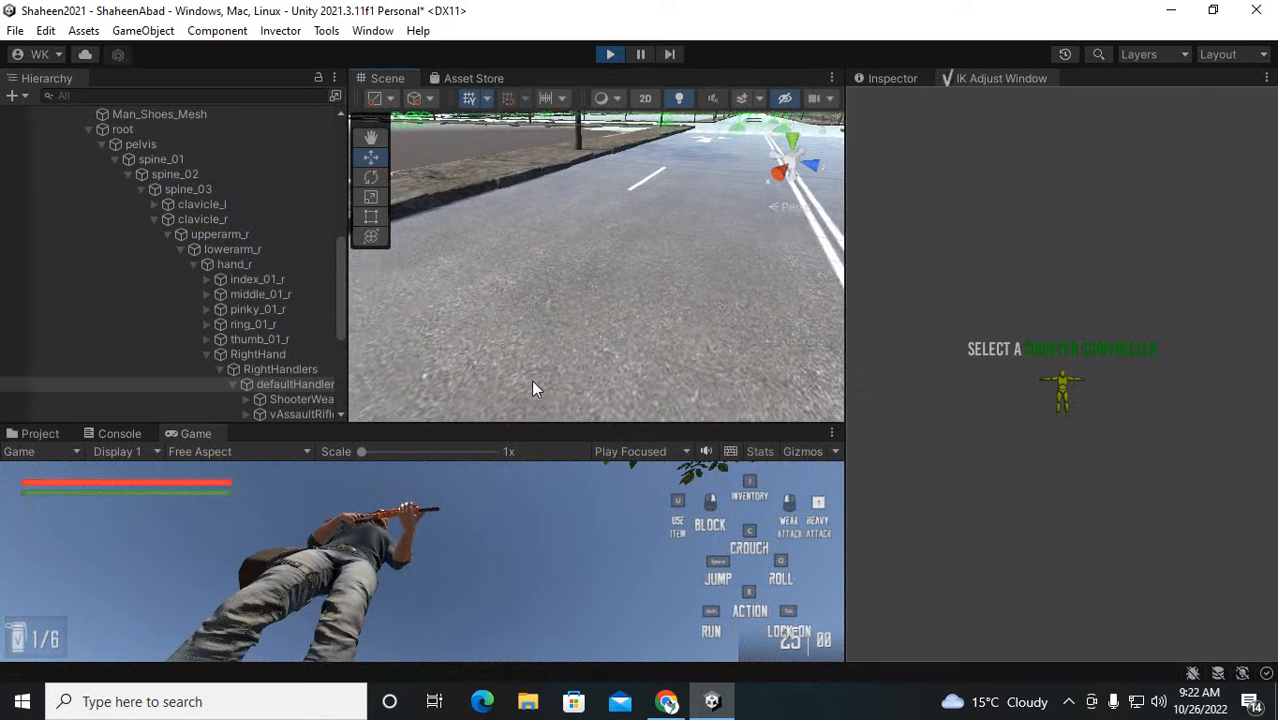
scroll(524, 375, down, 8)
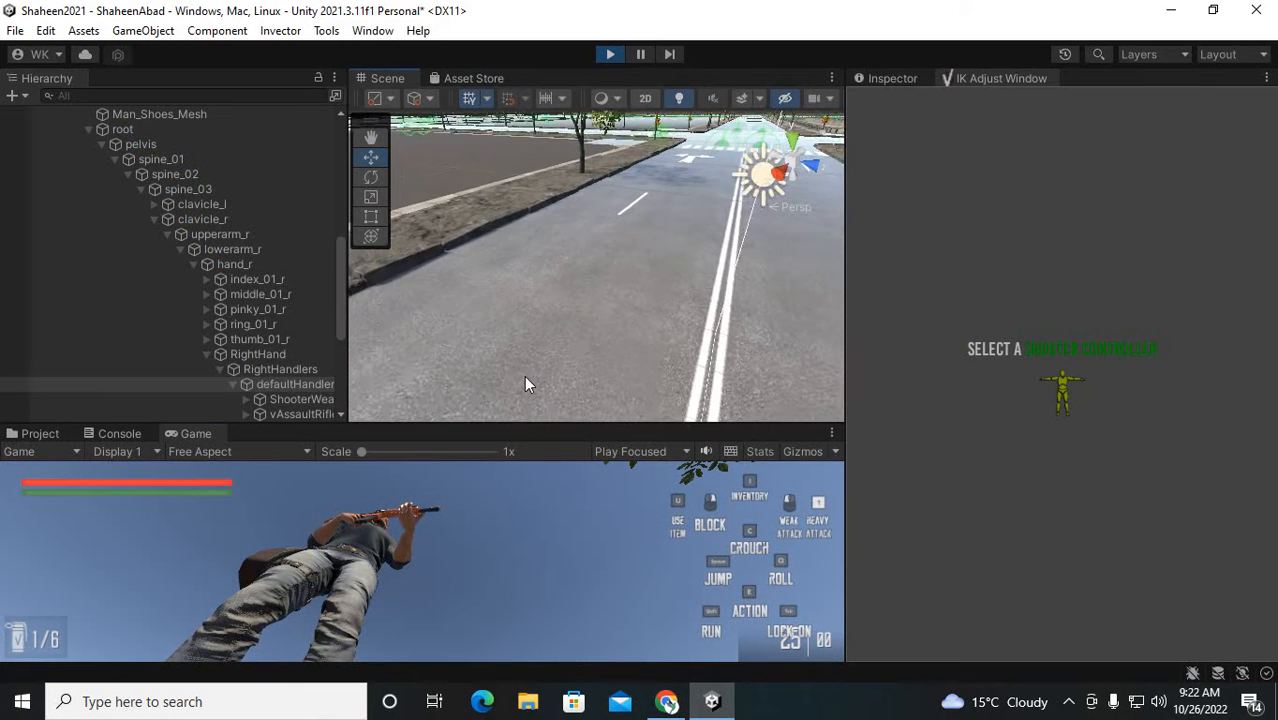
middle_drag(444, 366, 541, 333)
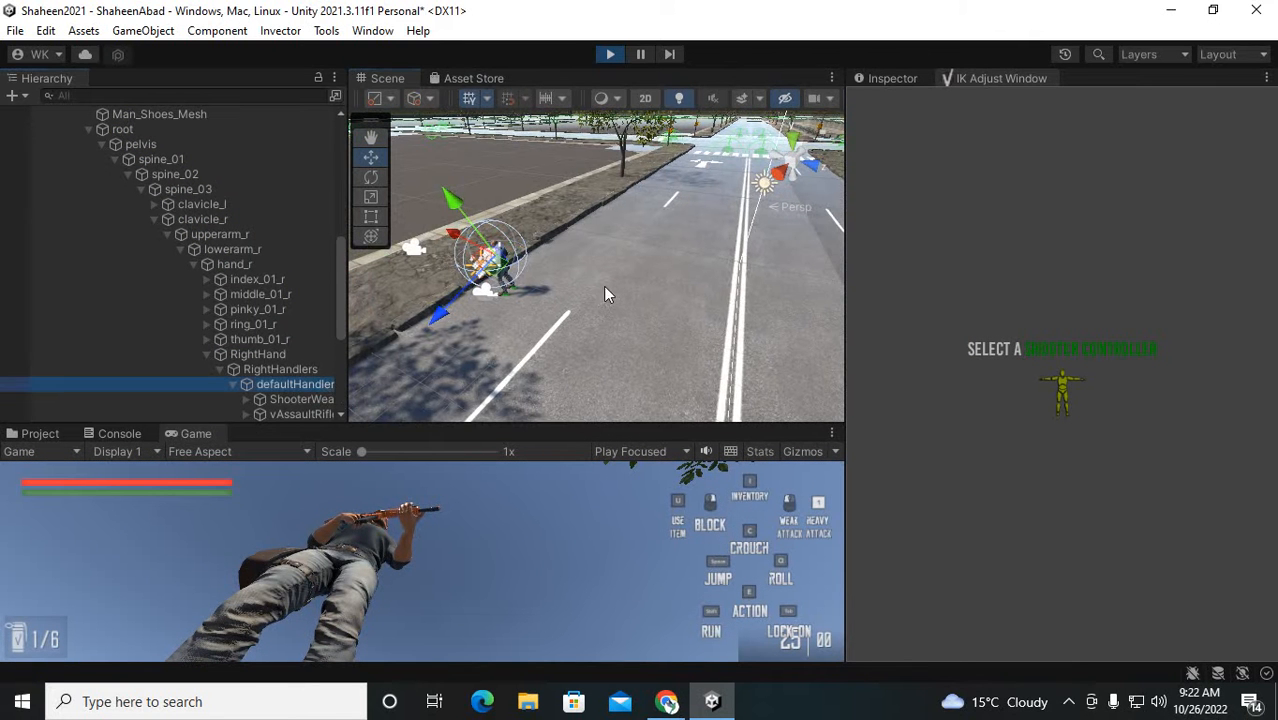
key(f)
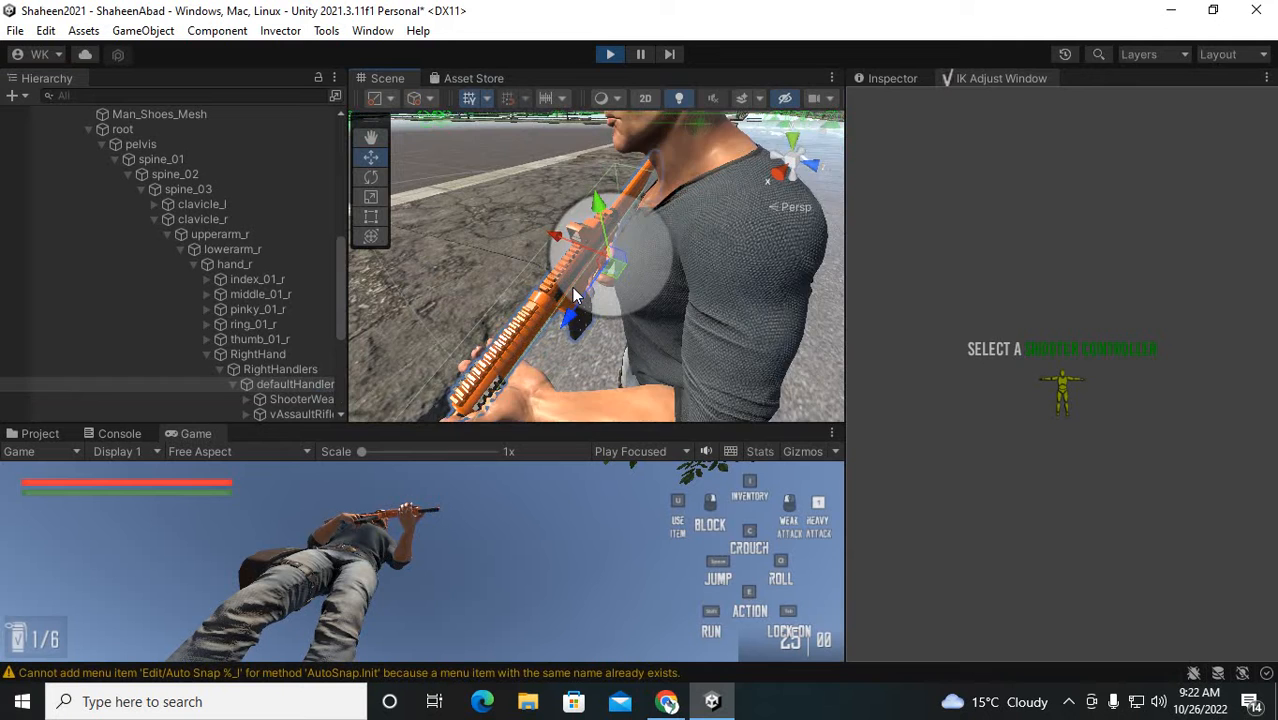
alt+drag(572, 287, 674, 278)
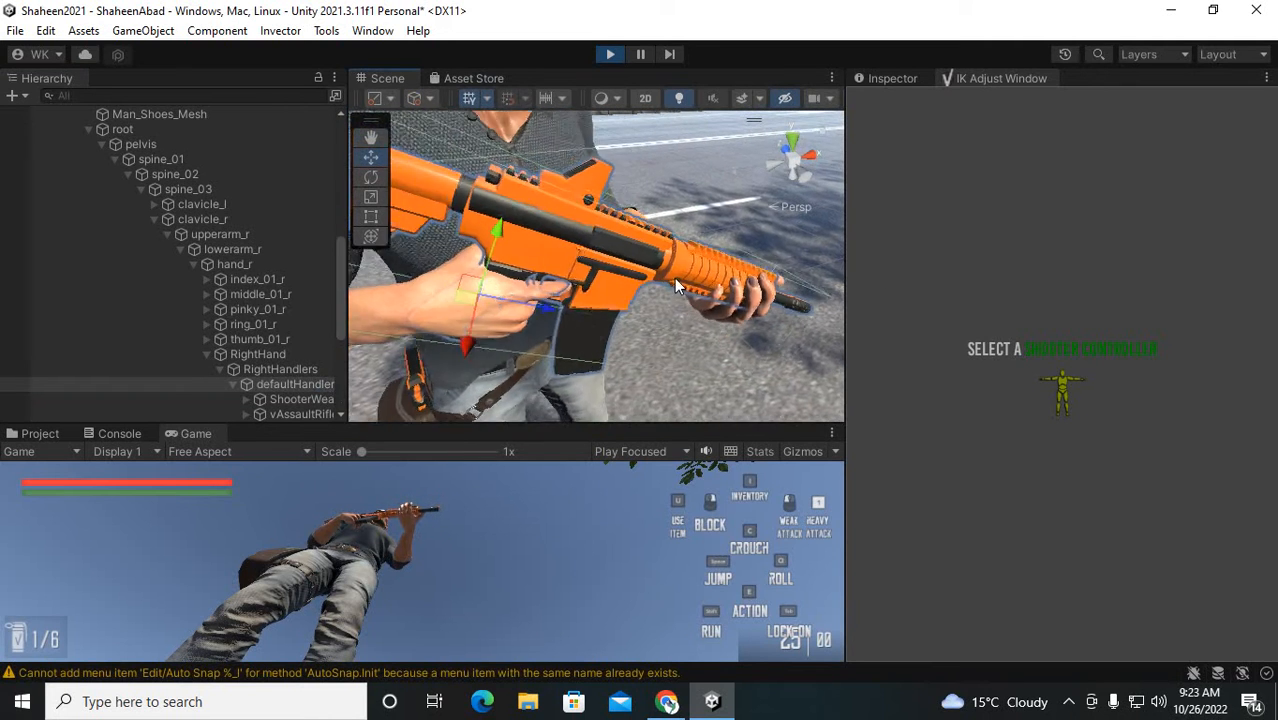
Test aiming and firing the rifle in the running game while standing and while crouching
click(474, 543)
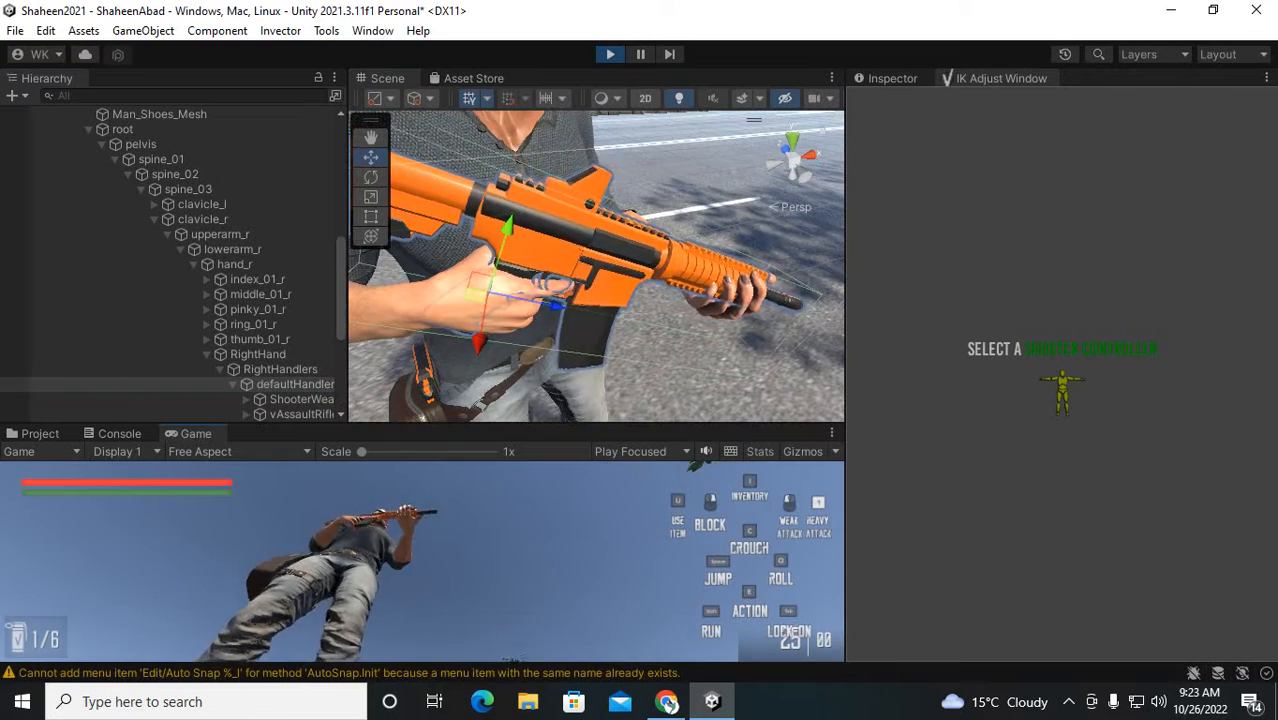
right_click(422, 561)
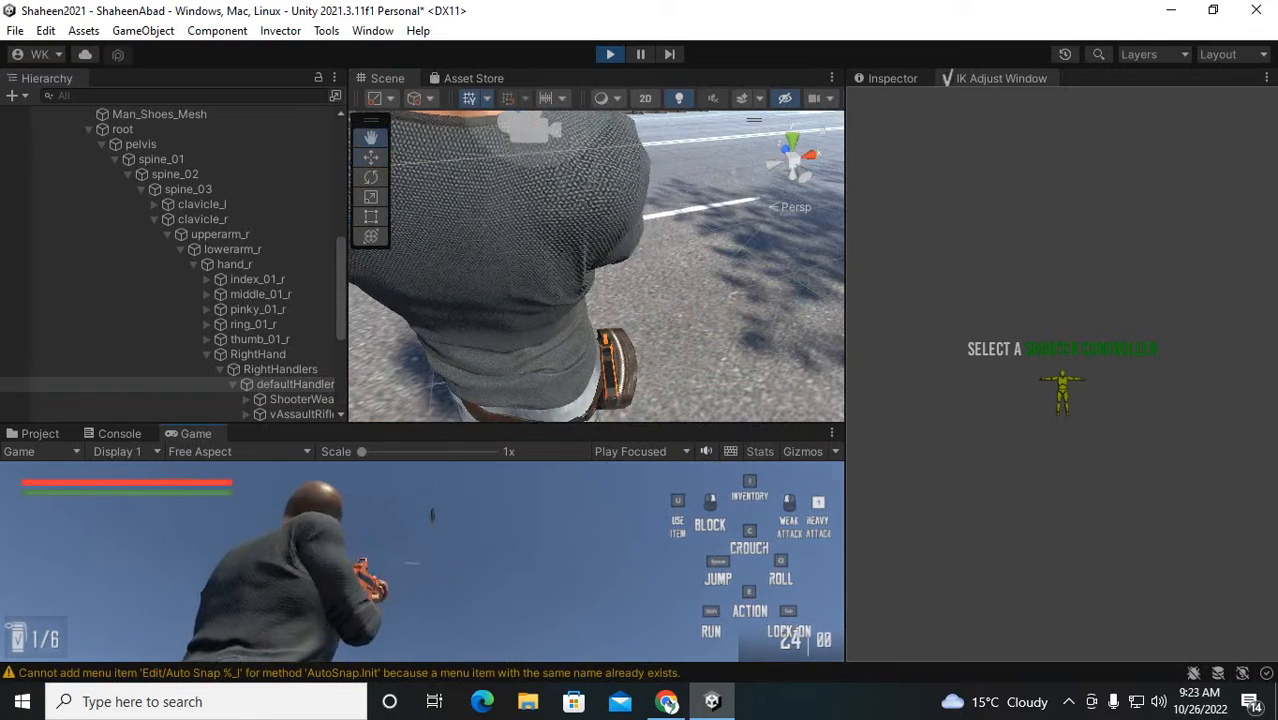
key(c)
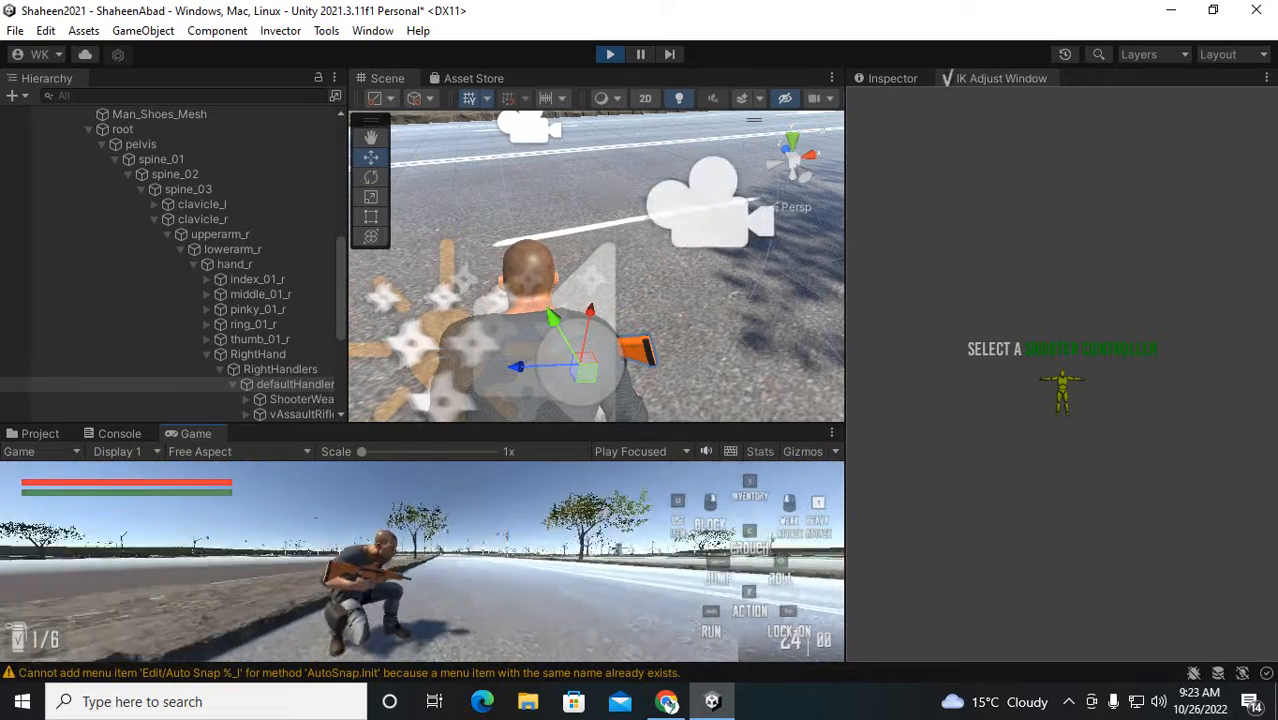
click(422, 561)
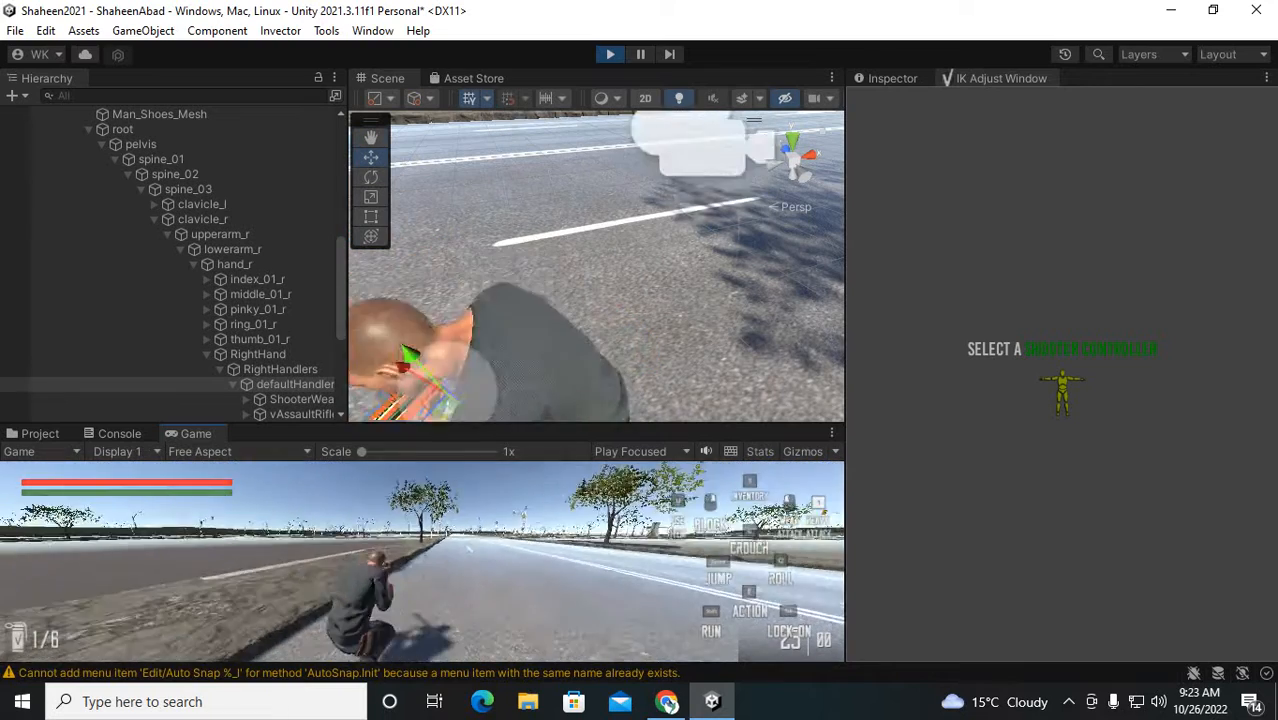
click(422, 561)
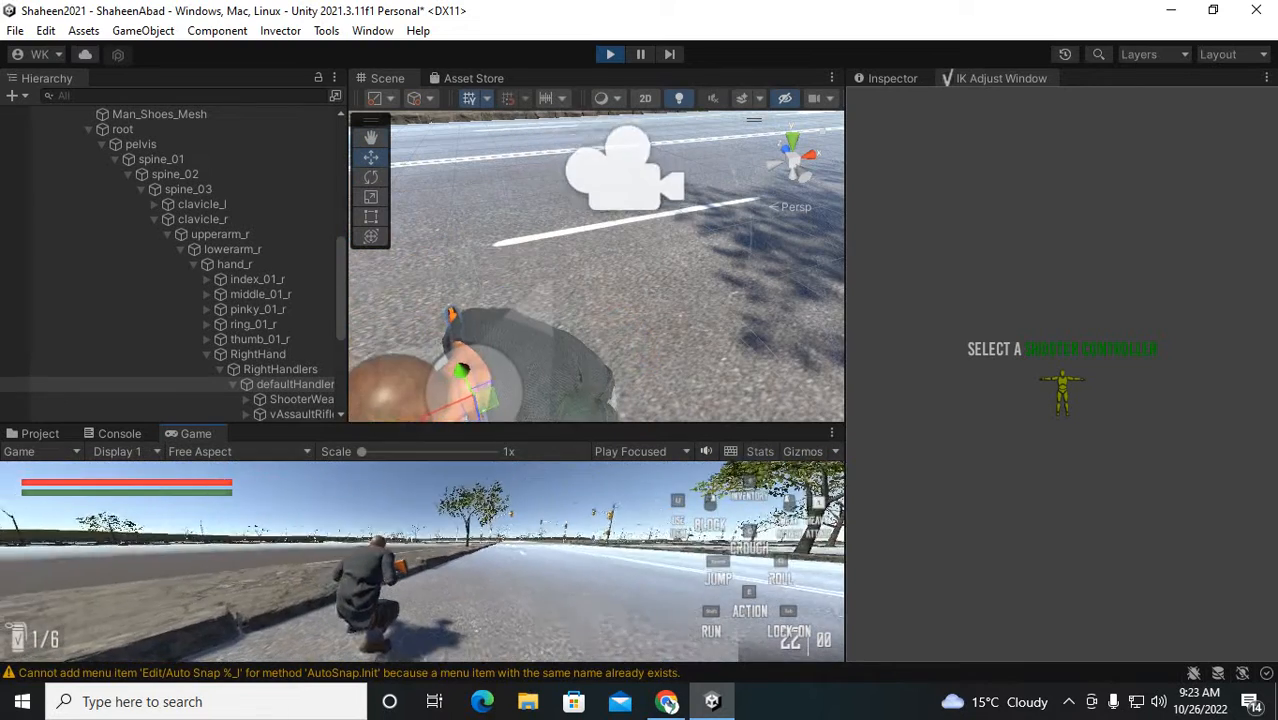
Stand the character up, make it jump and move along the road, and fire several more rifle shots
key(c)
key(space)
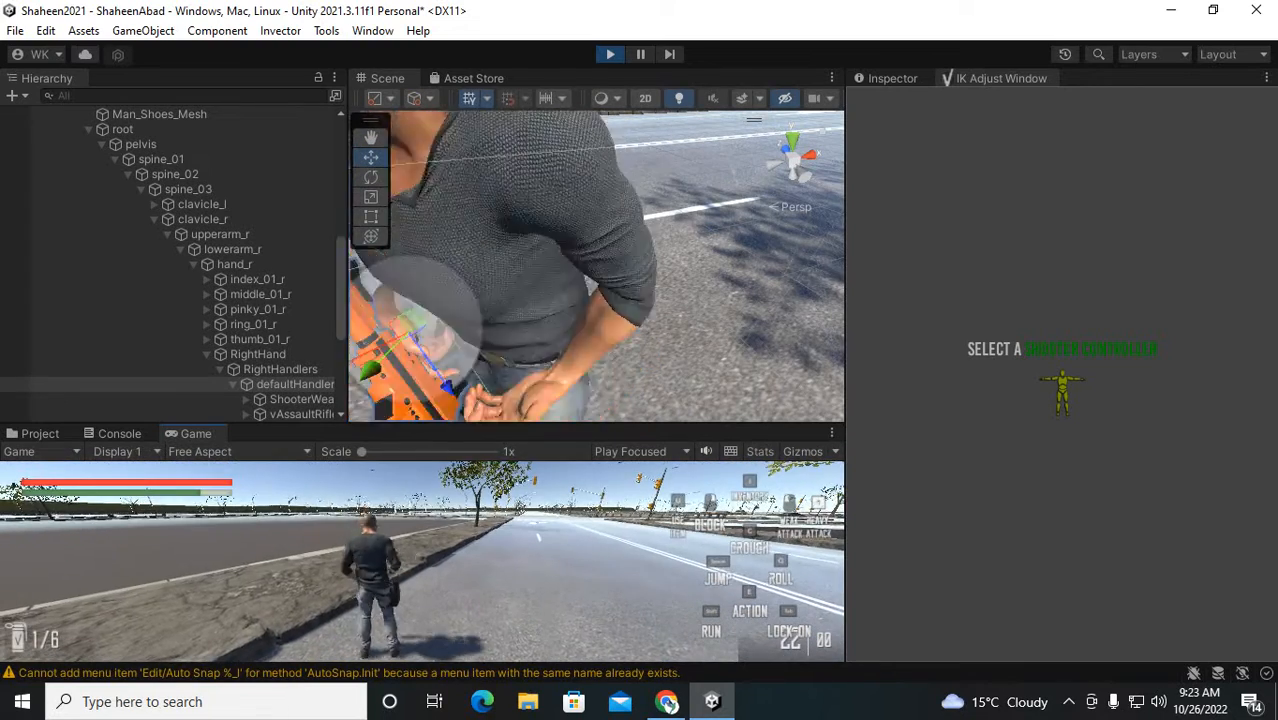
key(s)
key(w)
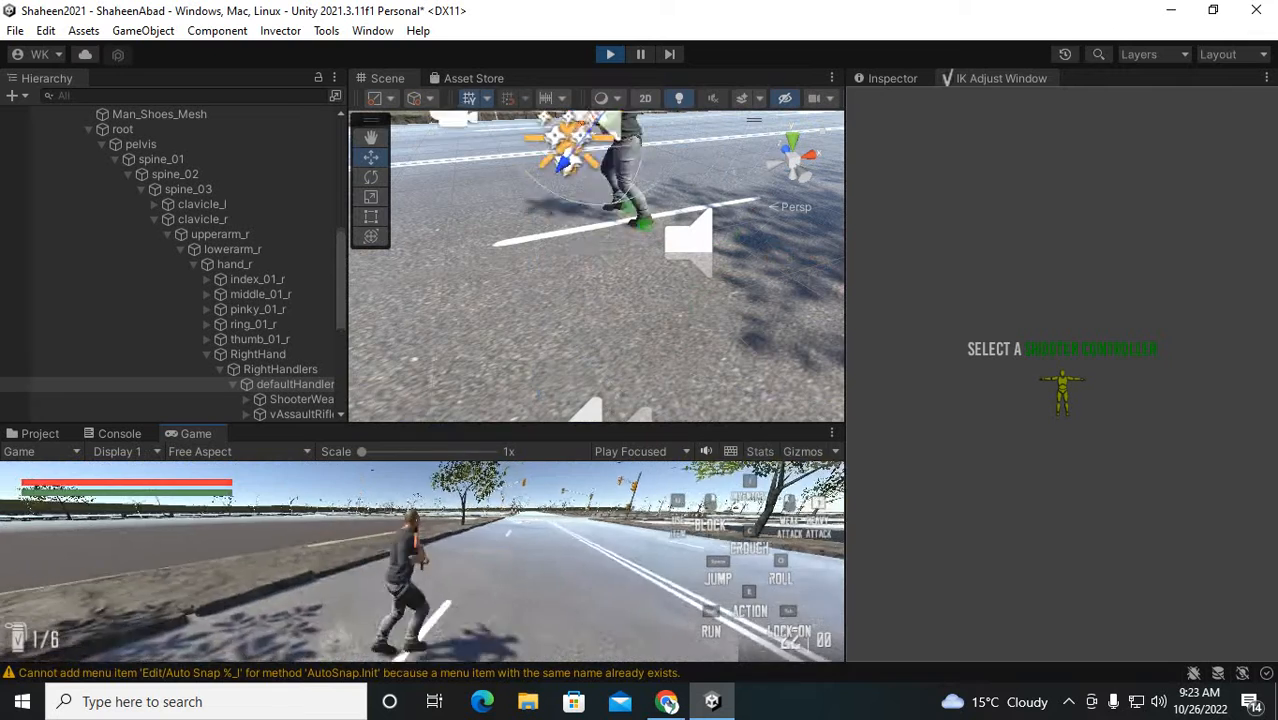
click(422, 561)
click(422, 561)
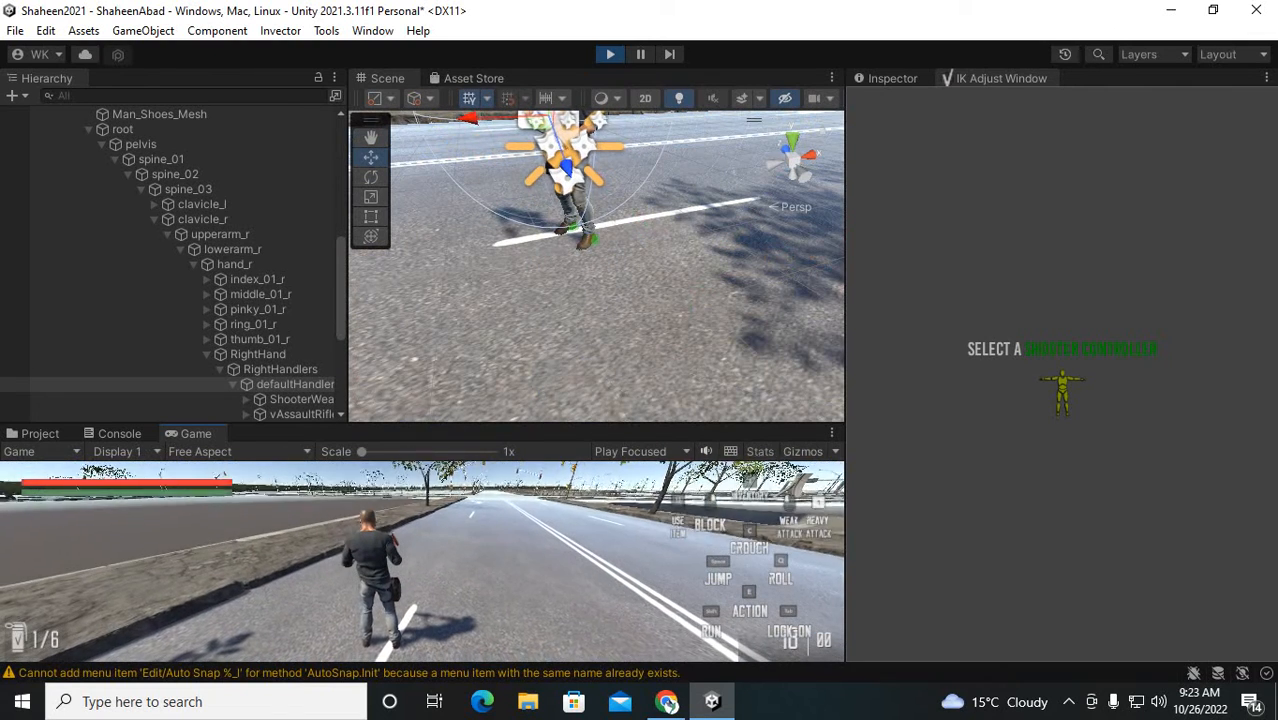
Switch the character's equipped weapon to the handgun in the inventory and return to the running game
key(i)
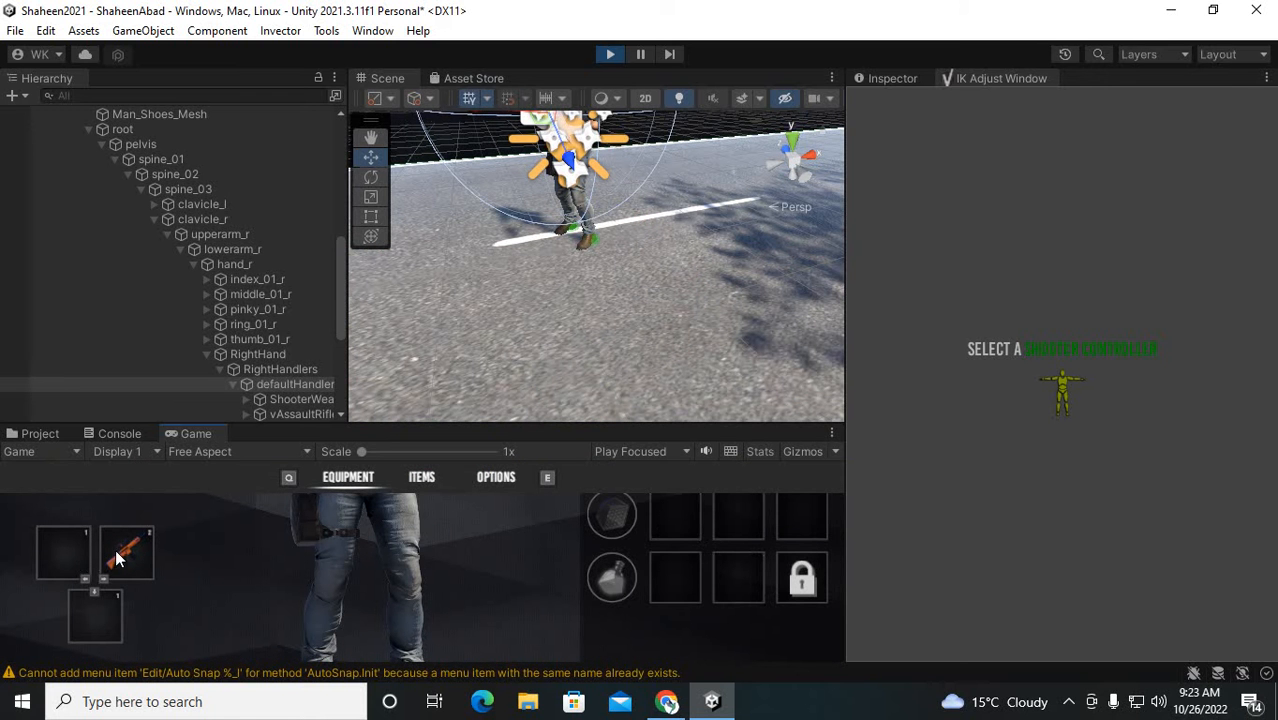
drag(668, 423, 688, 259)
click(679, 362)
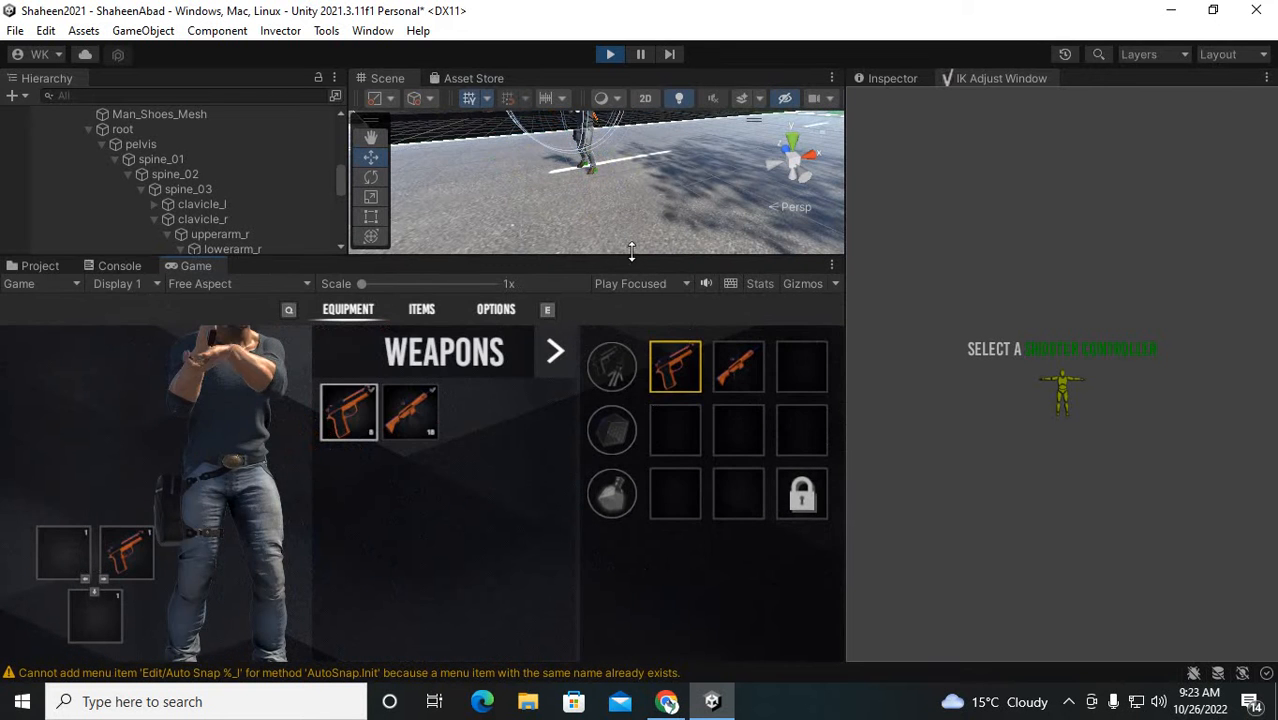
key(i)
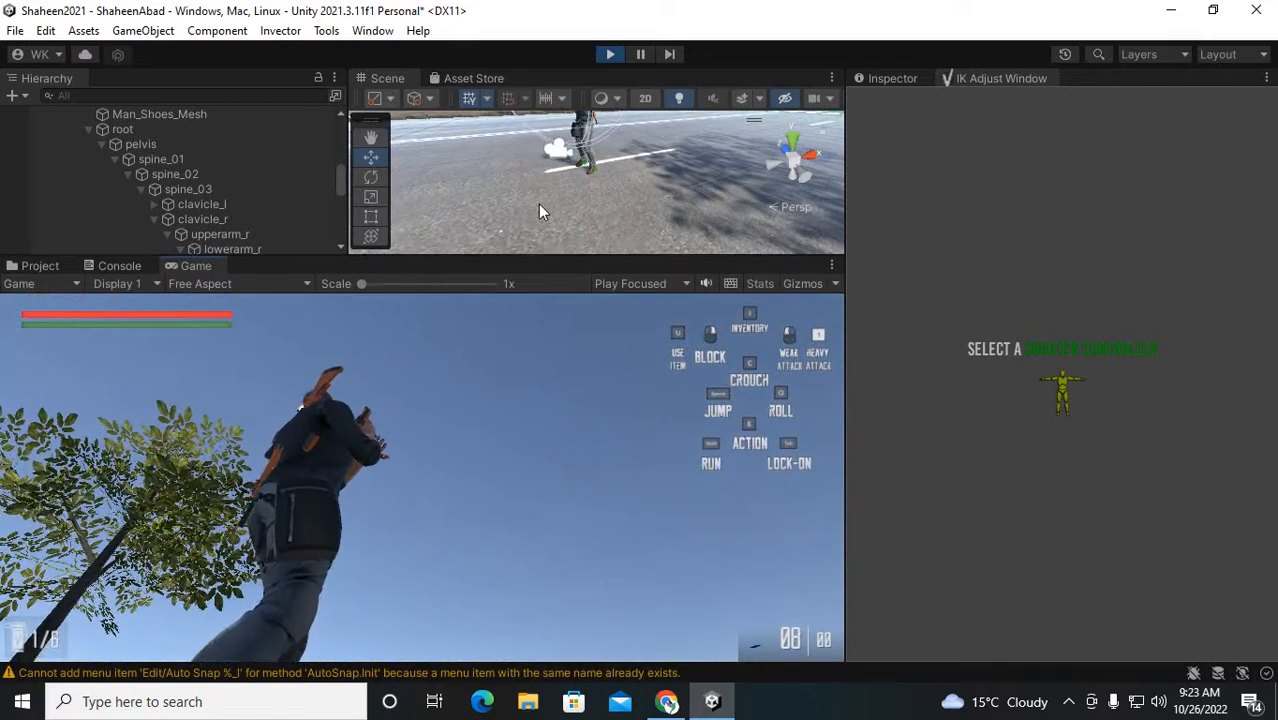
Examine how both hands hold the handgun in the Scene view from the front, above and behind
drag(540, 258, 540, 457)
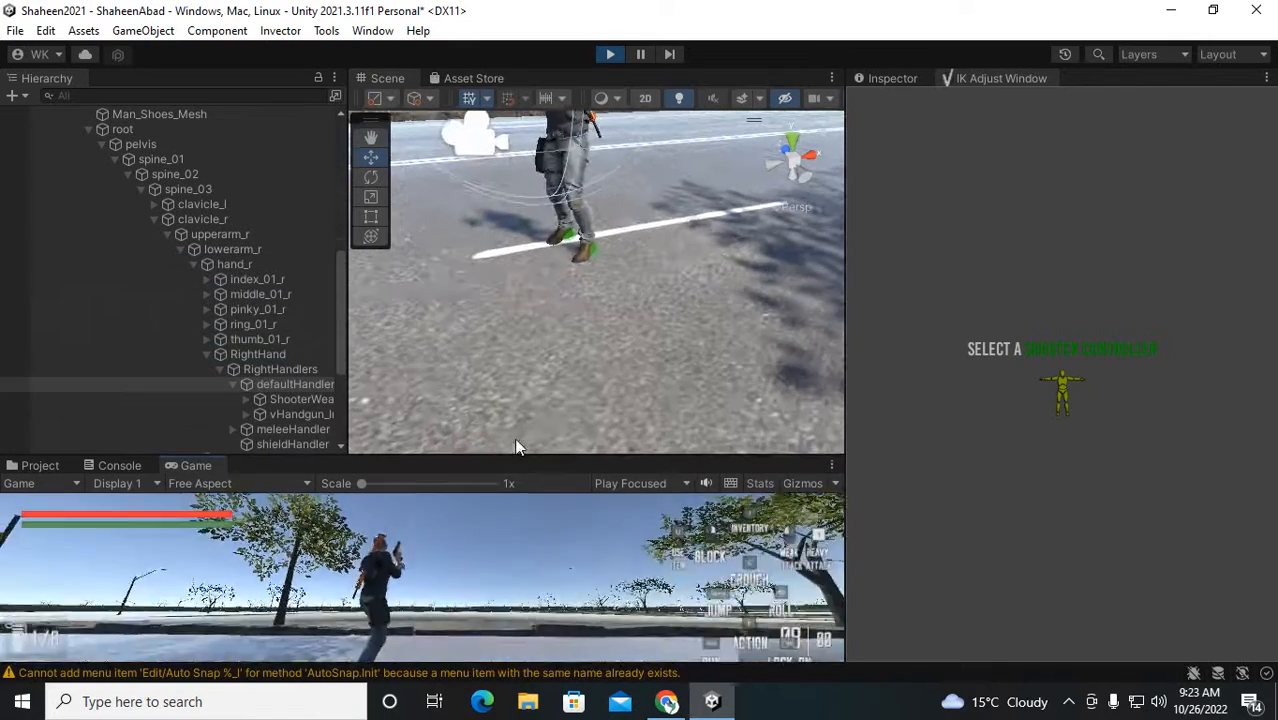
middle_drag(580, 323, 576, 587)
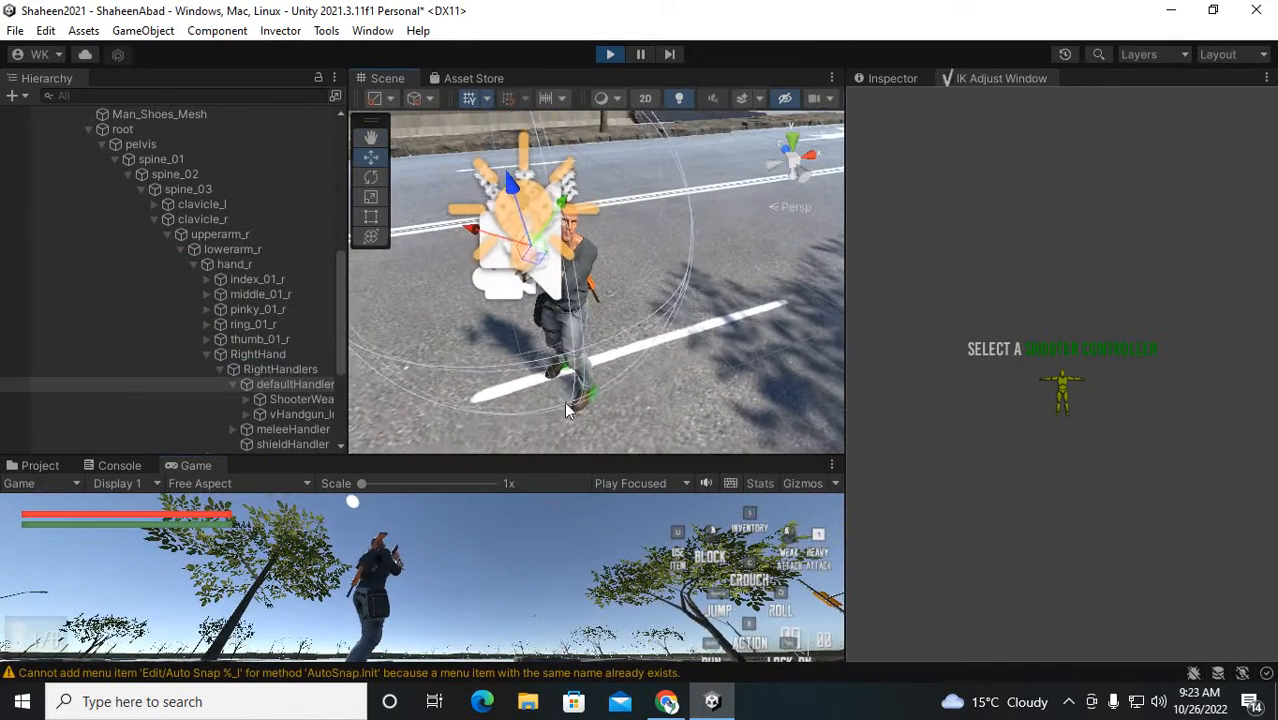
scroll(562, 320, up, 2)
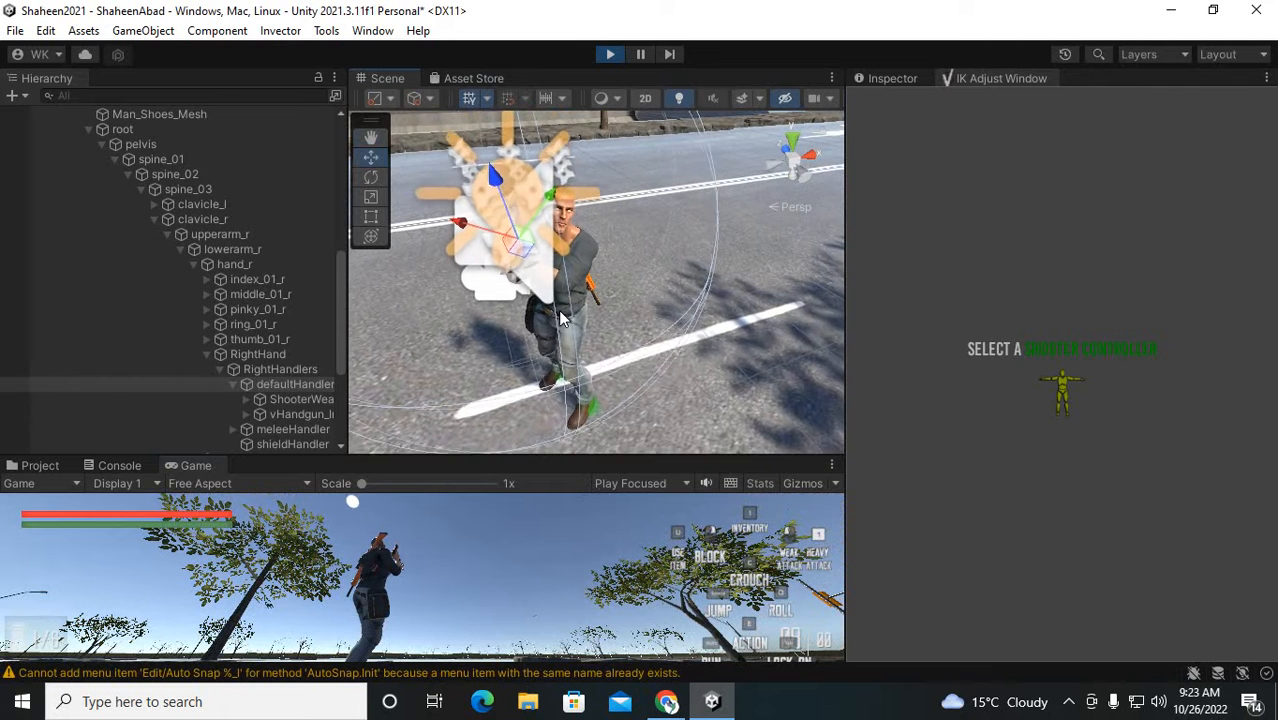
middle_drag(556, 421, 562, 283)
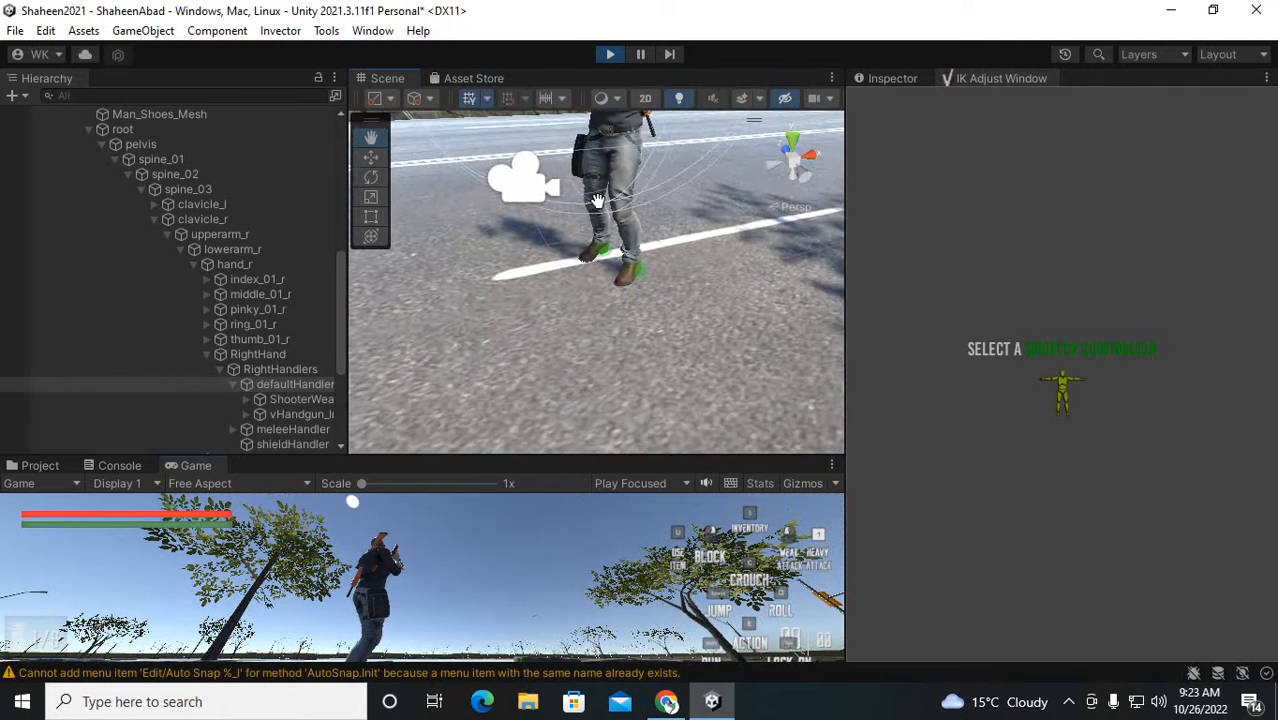
middle_drag(596, 202, 579, 357)
scroll(605, 263, up, 2)
scroll(603, 255, up, 6)
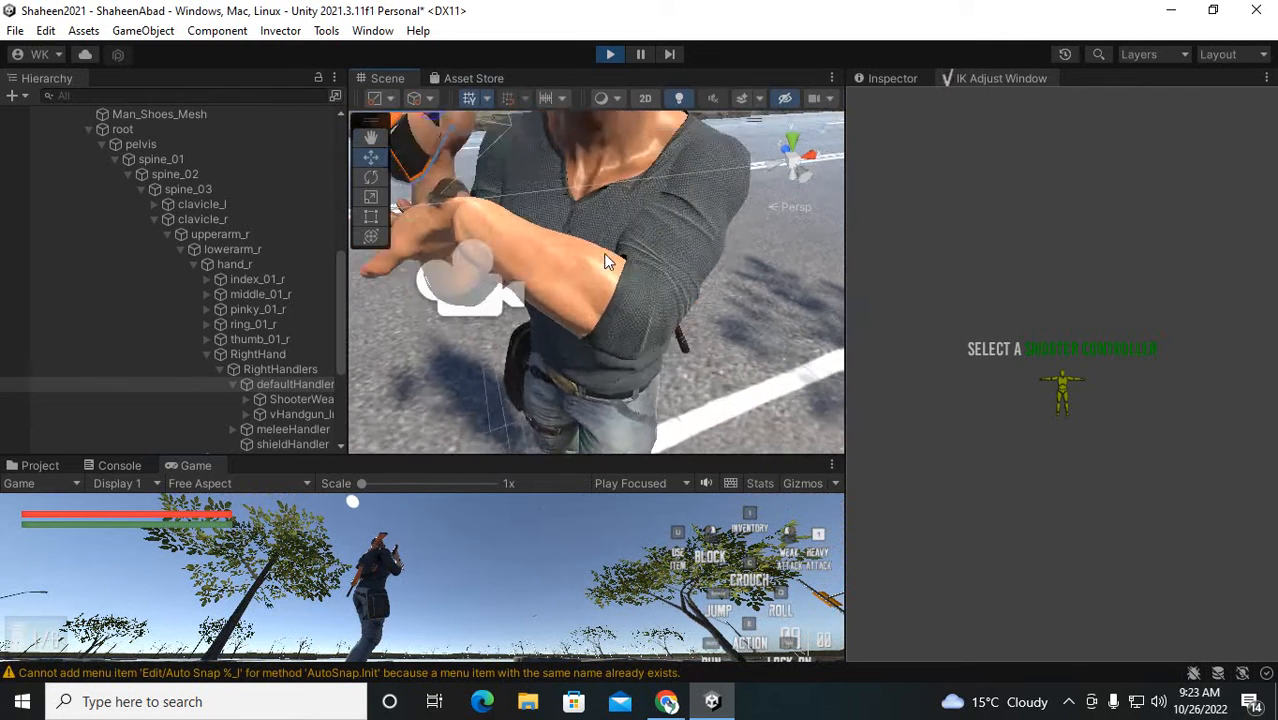
middle_drag(603, 258, 593, 327)
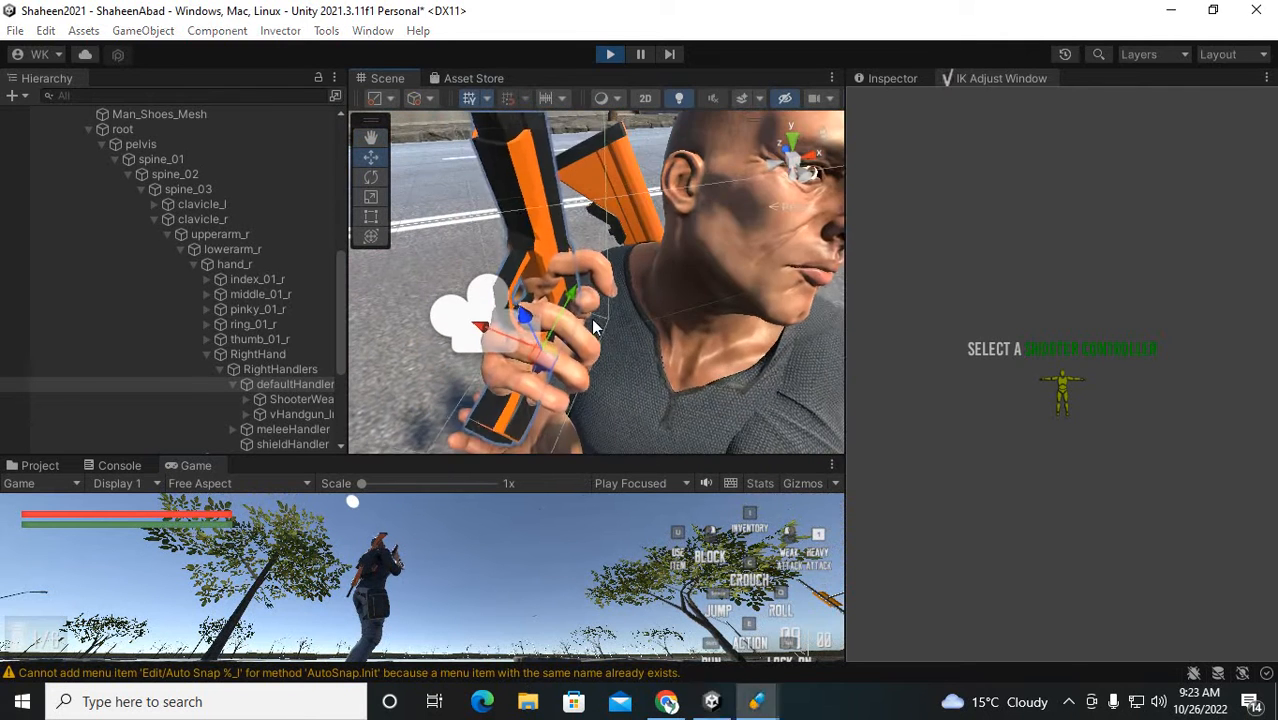
scroll(598, 310, down, 3)
alt+drag(602, 288, 459, 342)
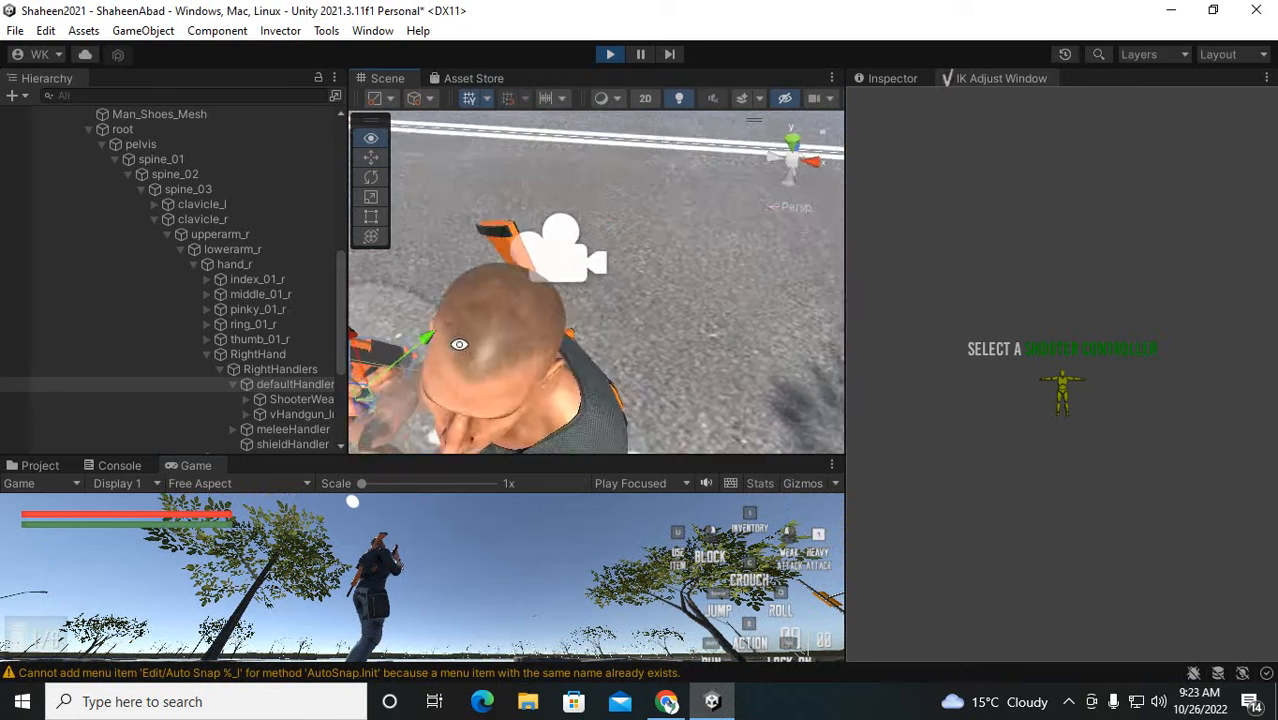
middle_drag(459, 342, 579, 312)
alt+drag(579, 312, 544, 268)
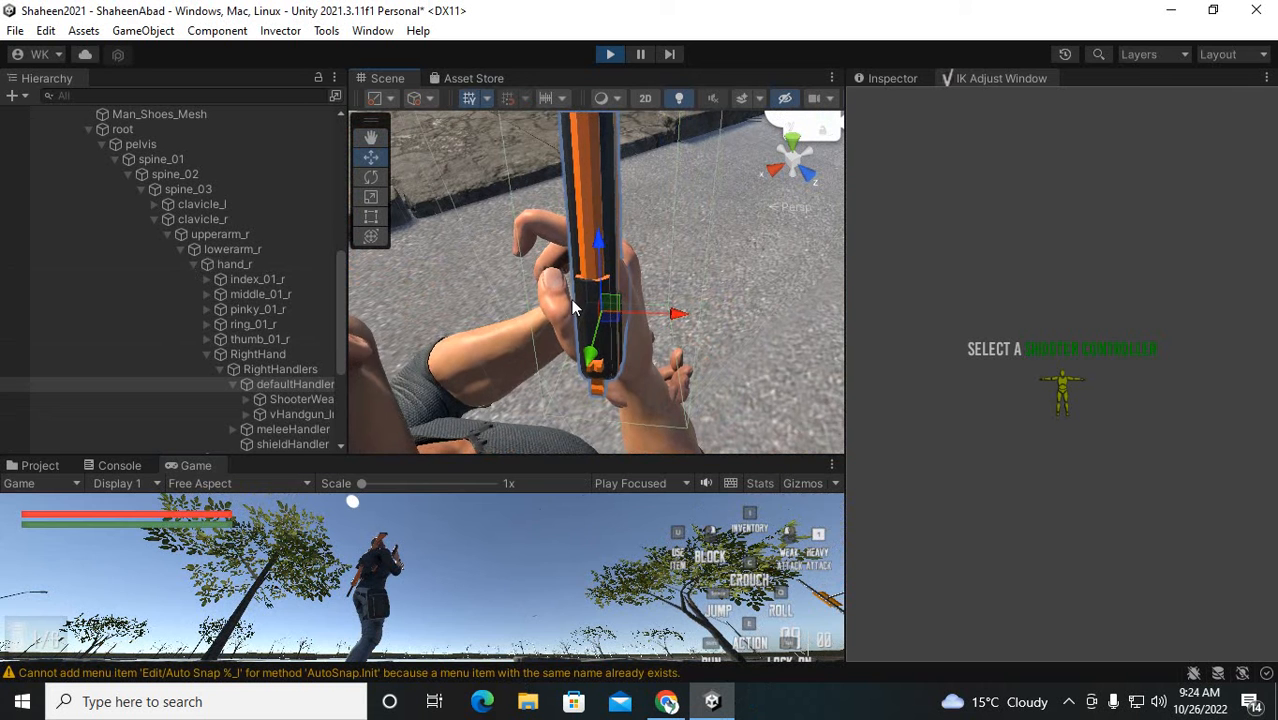
Shift the defaultHandler along X to 3.51 to seat the handgun in the right palm, and copy its Transform component
click(298, 386)
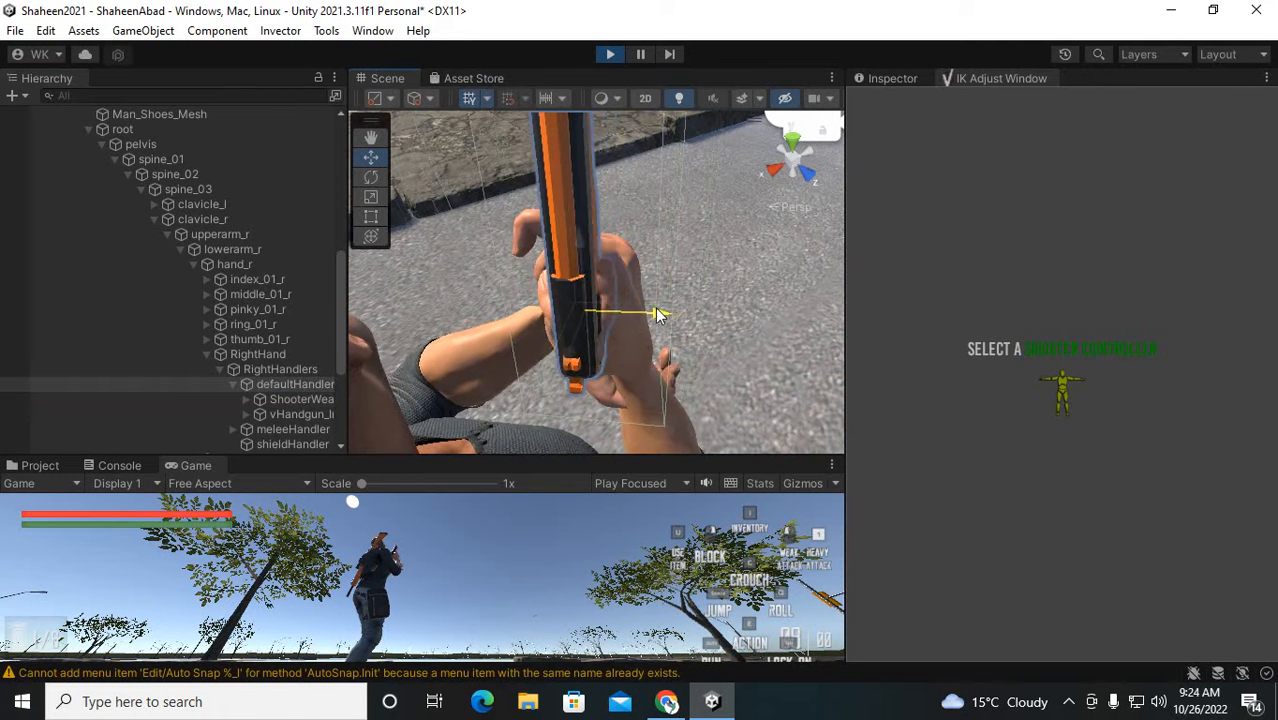
alt+drag(665, 308, 807, 212)
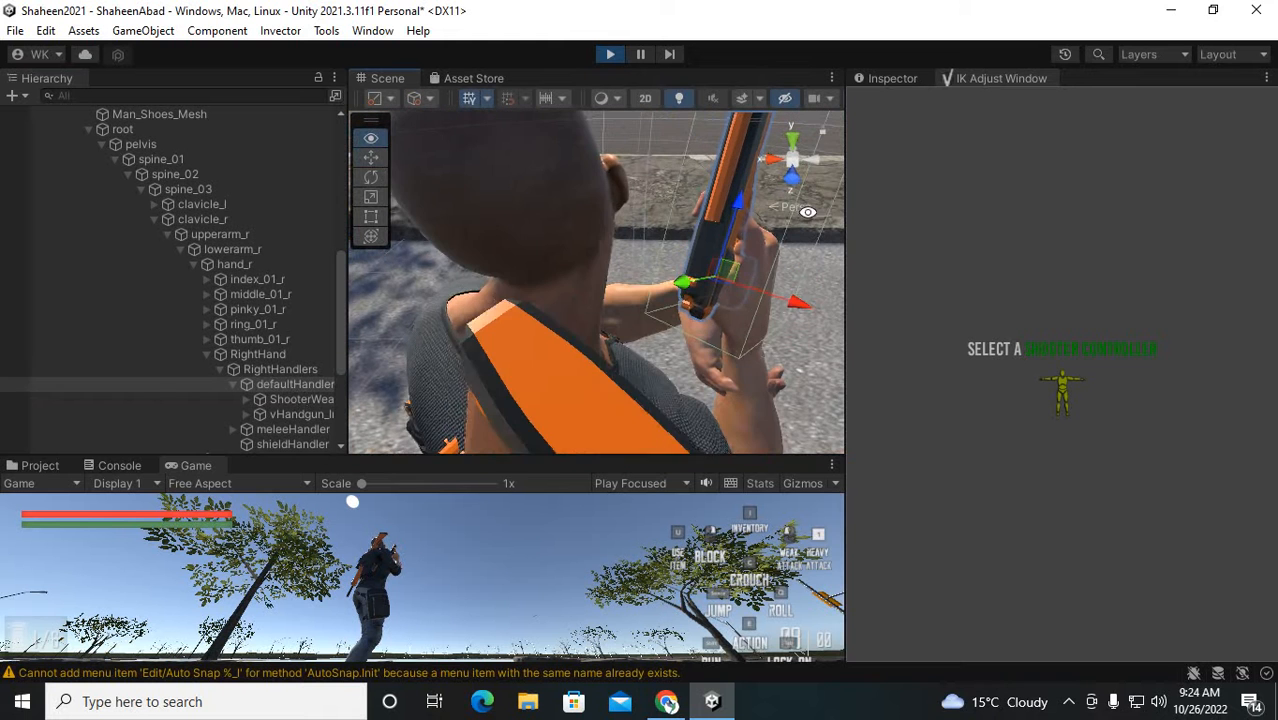
click(890, 77)
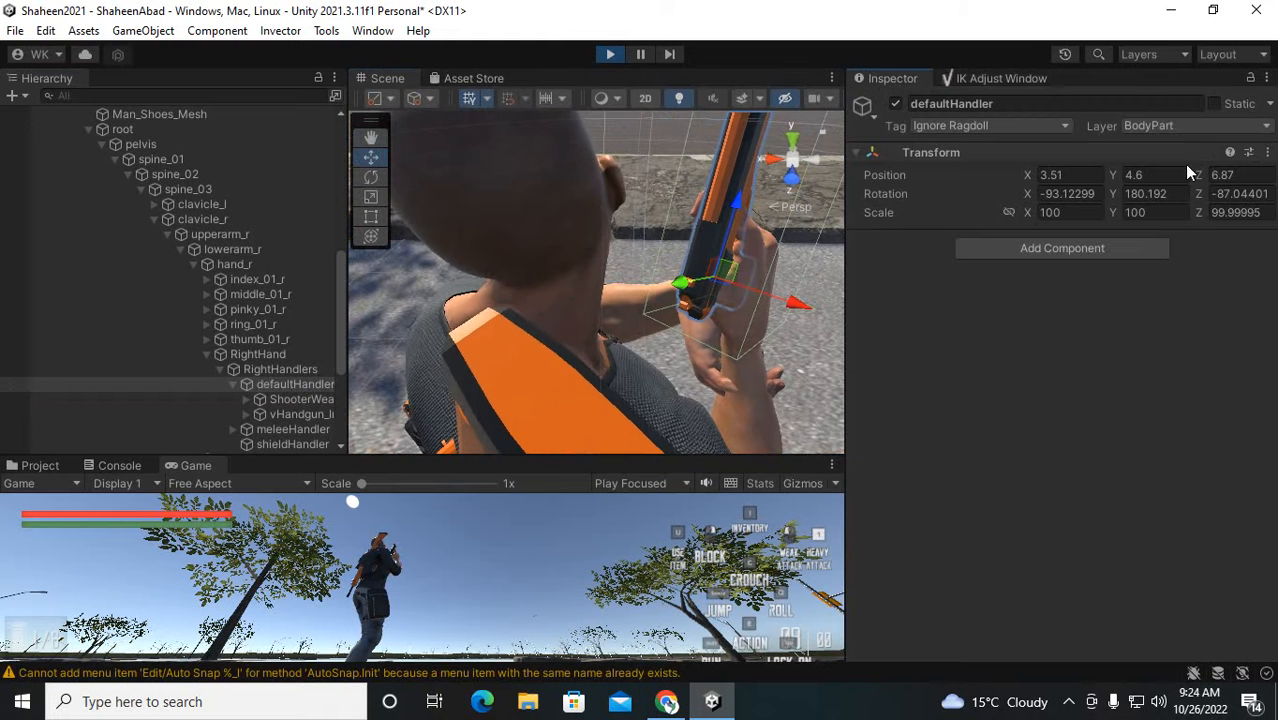
click(1267, 153)
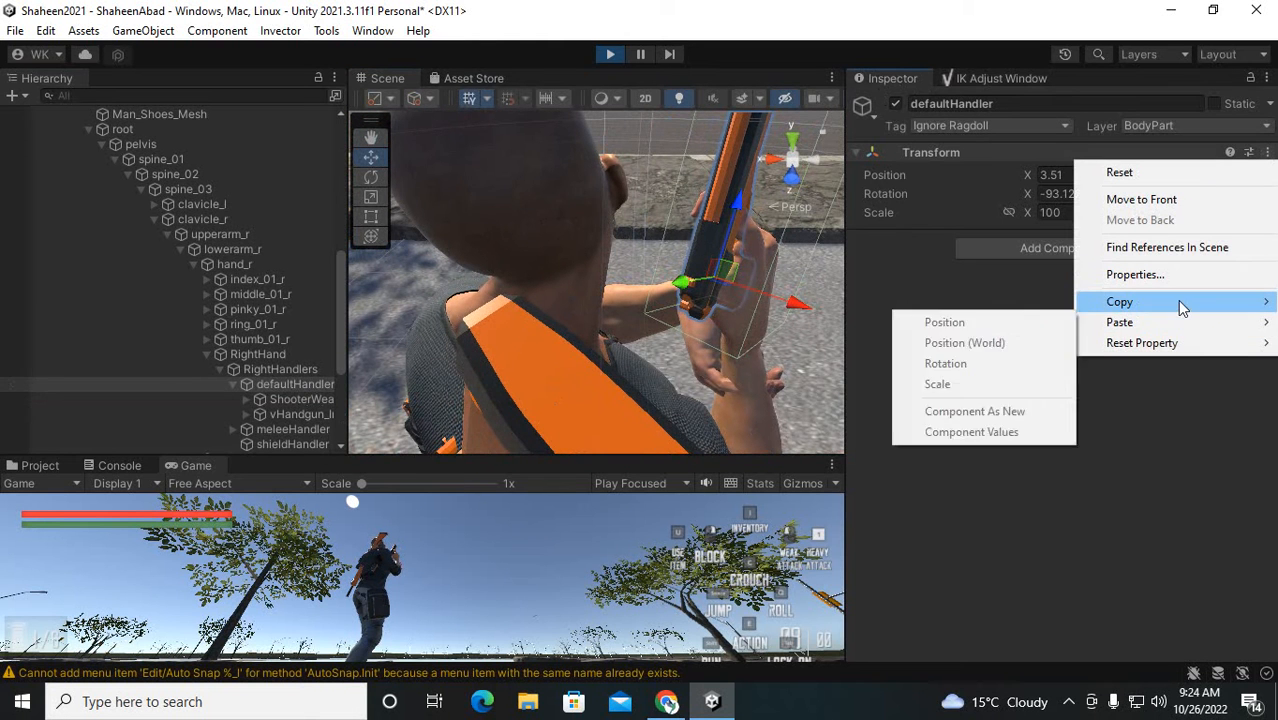
click(1003, 391)
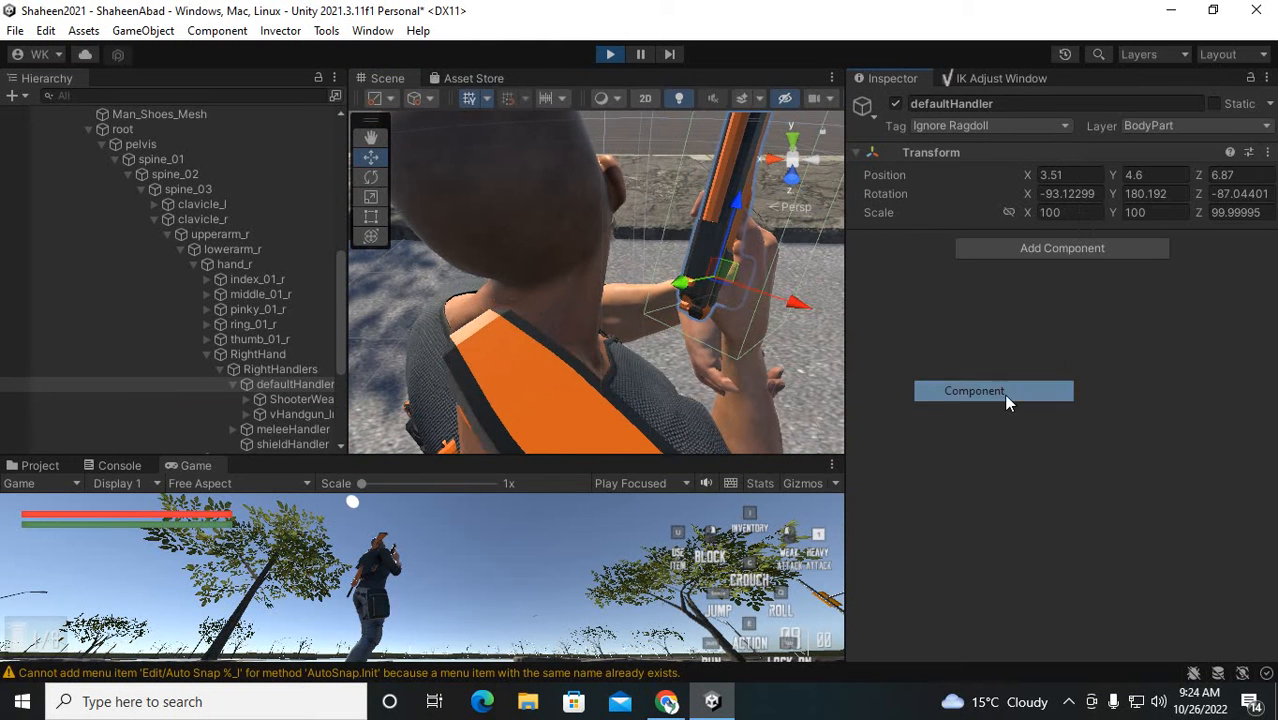
Stop the game and paste the copied component values onto the defaultHandler's Transform
click(608, 56)
click(1267, 153)
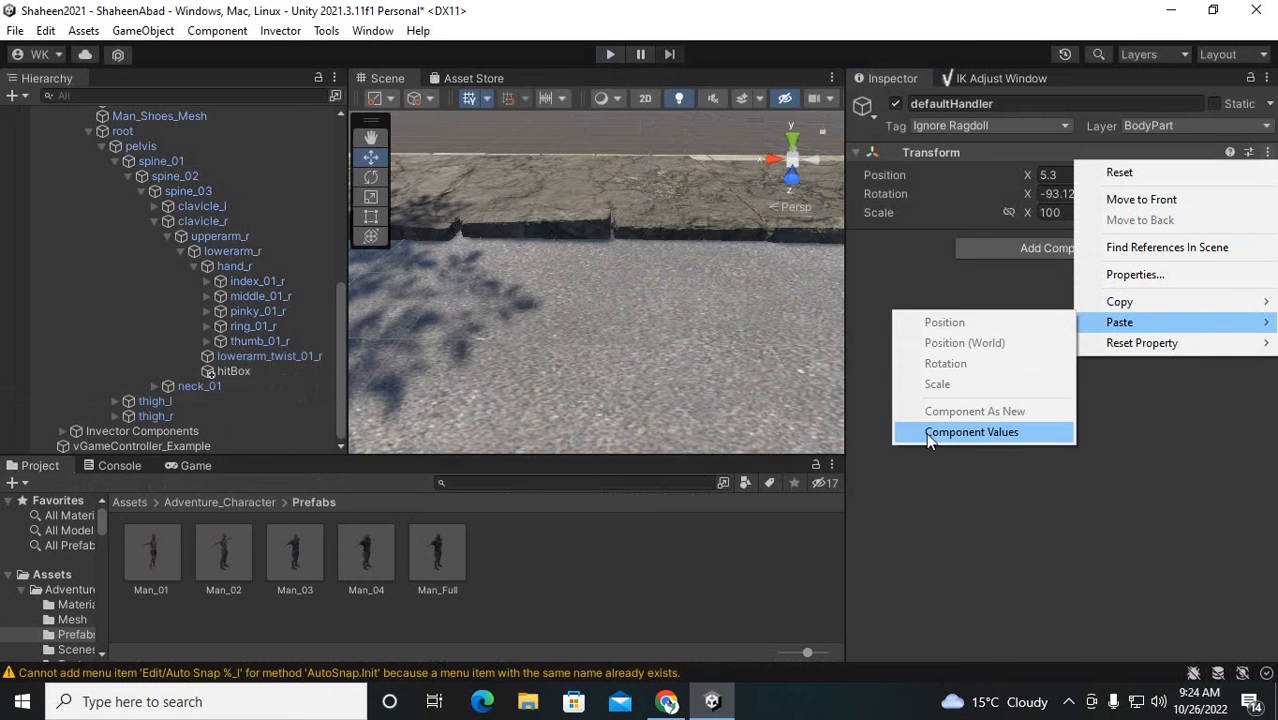
click(970, 432)
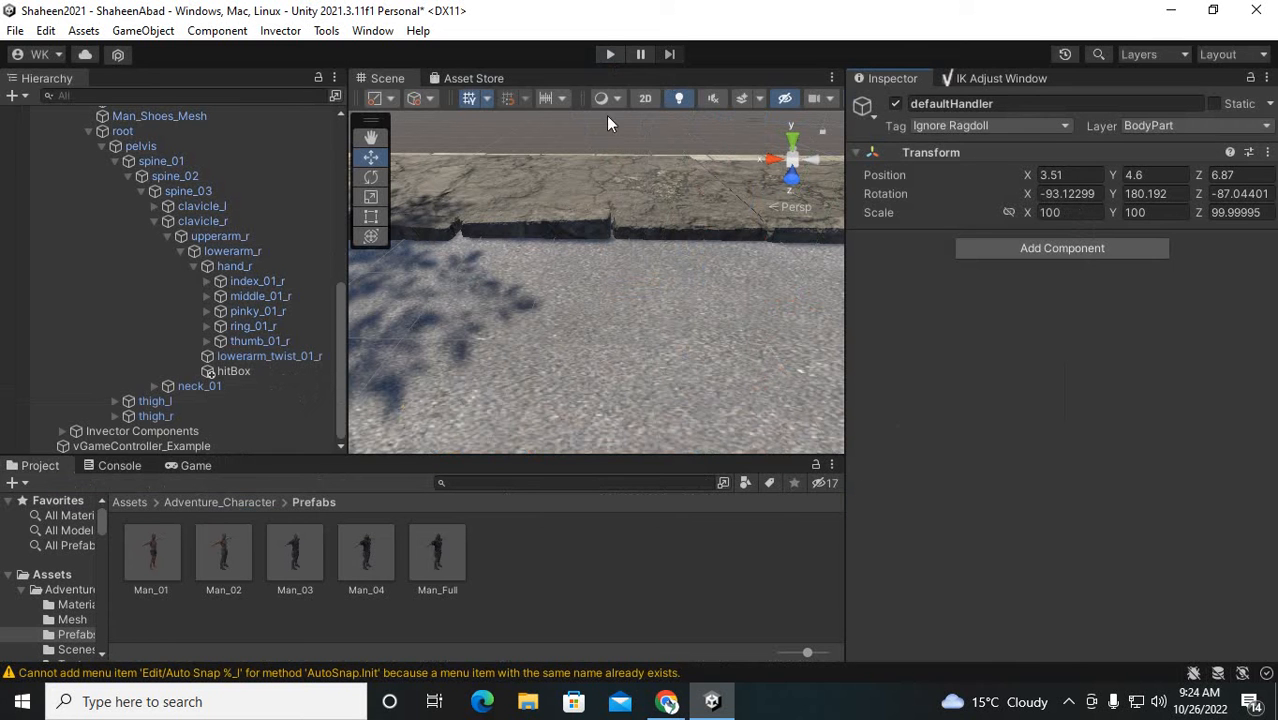
Run the game again and load vShooterController_Man_03 into the IK Adjust Window
click(610, 55)
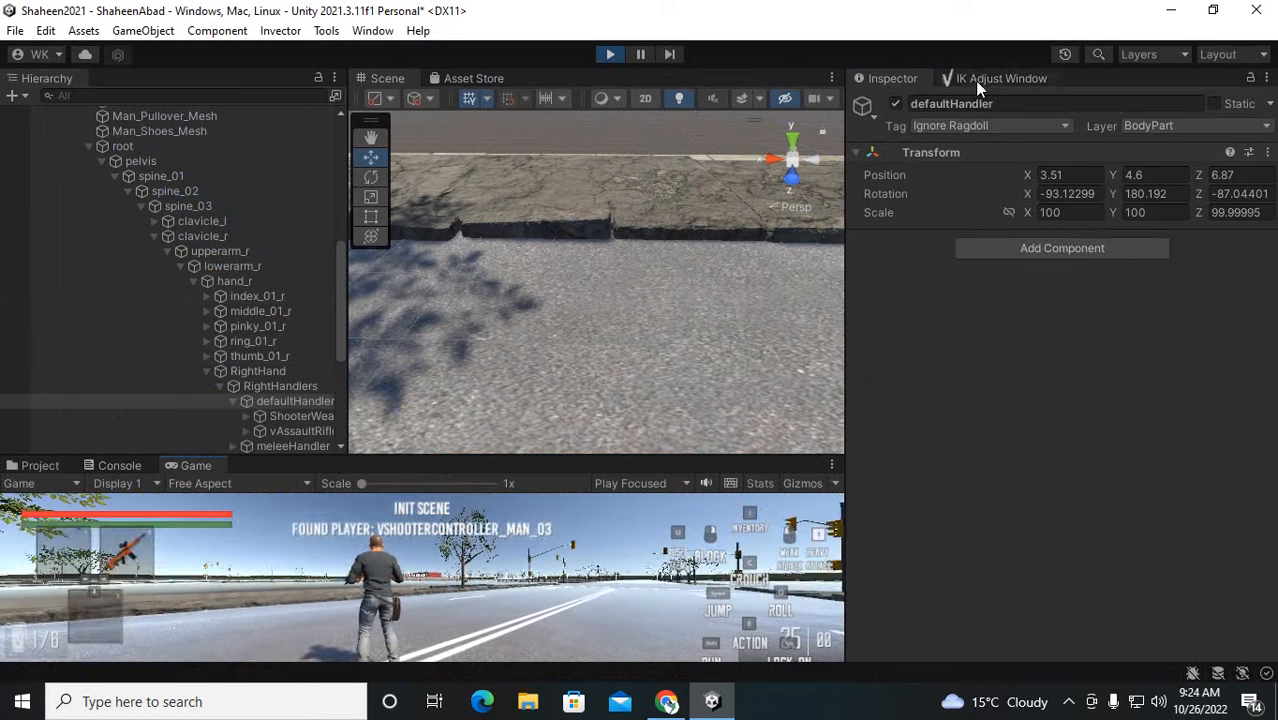
click(974, 80)
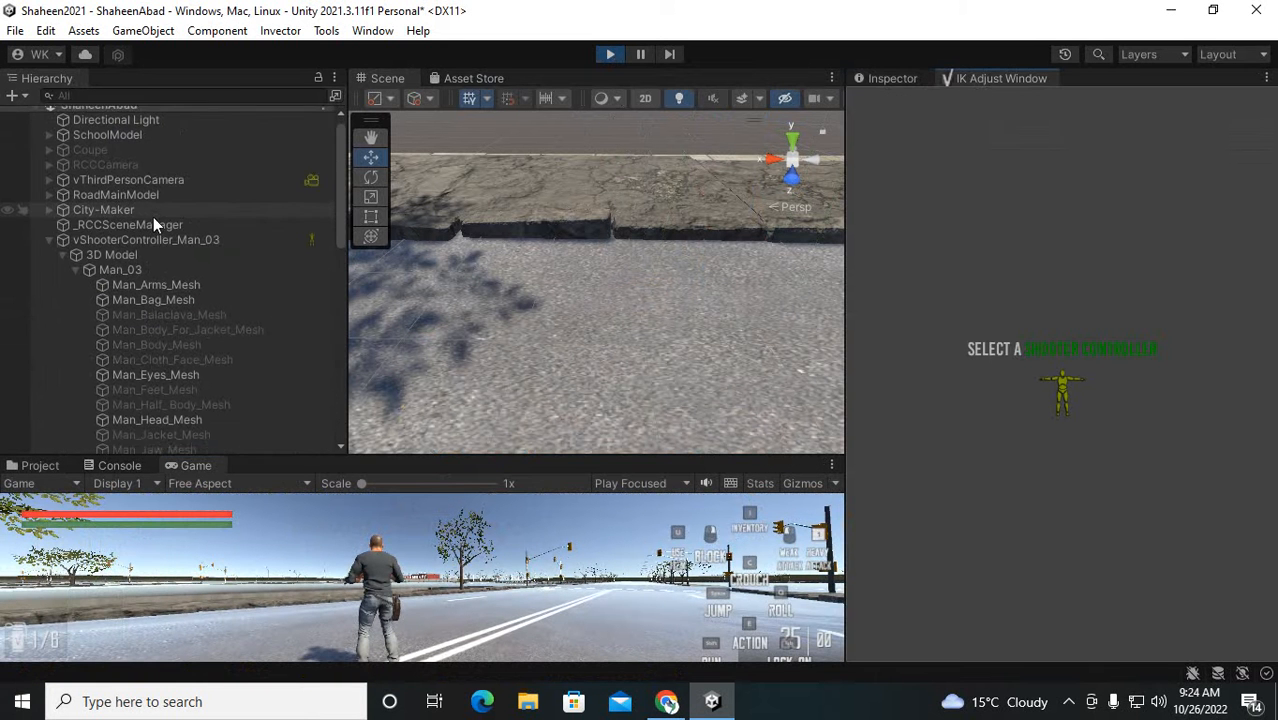
click(142, 247)
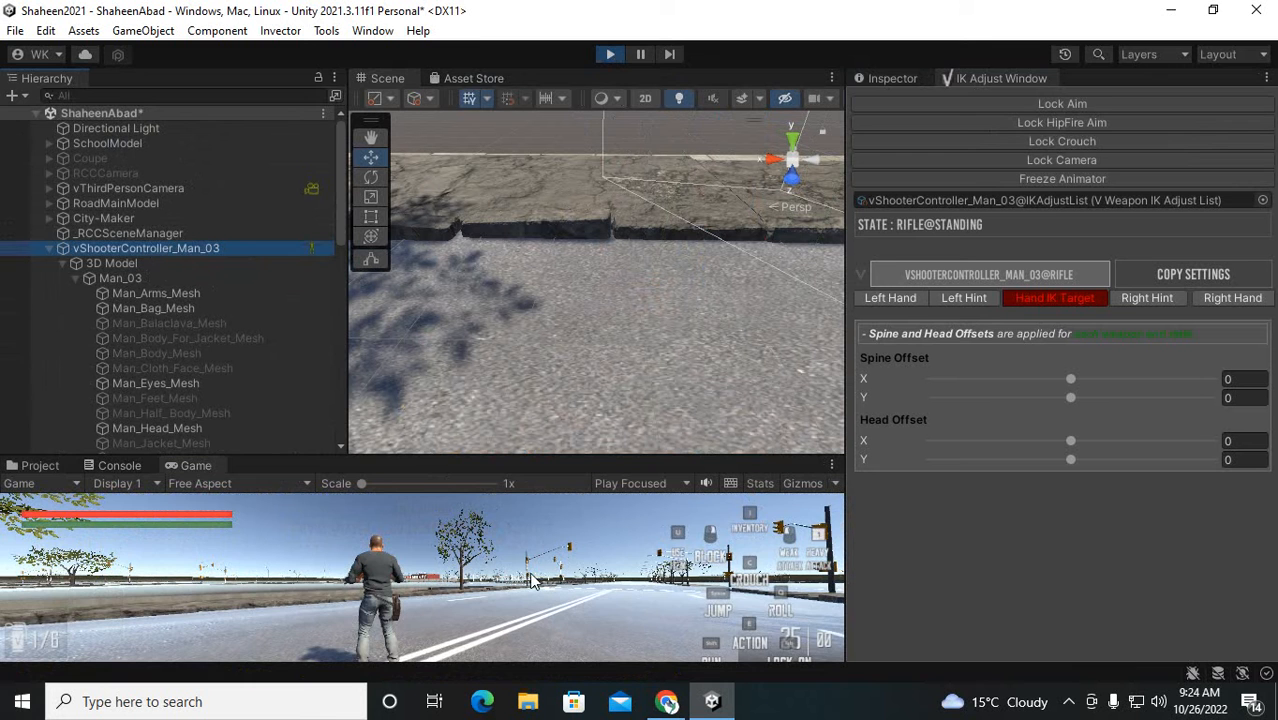
Turn the character to face the camera, equip the handgun from the inventory and resume the game
click(533, 582)
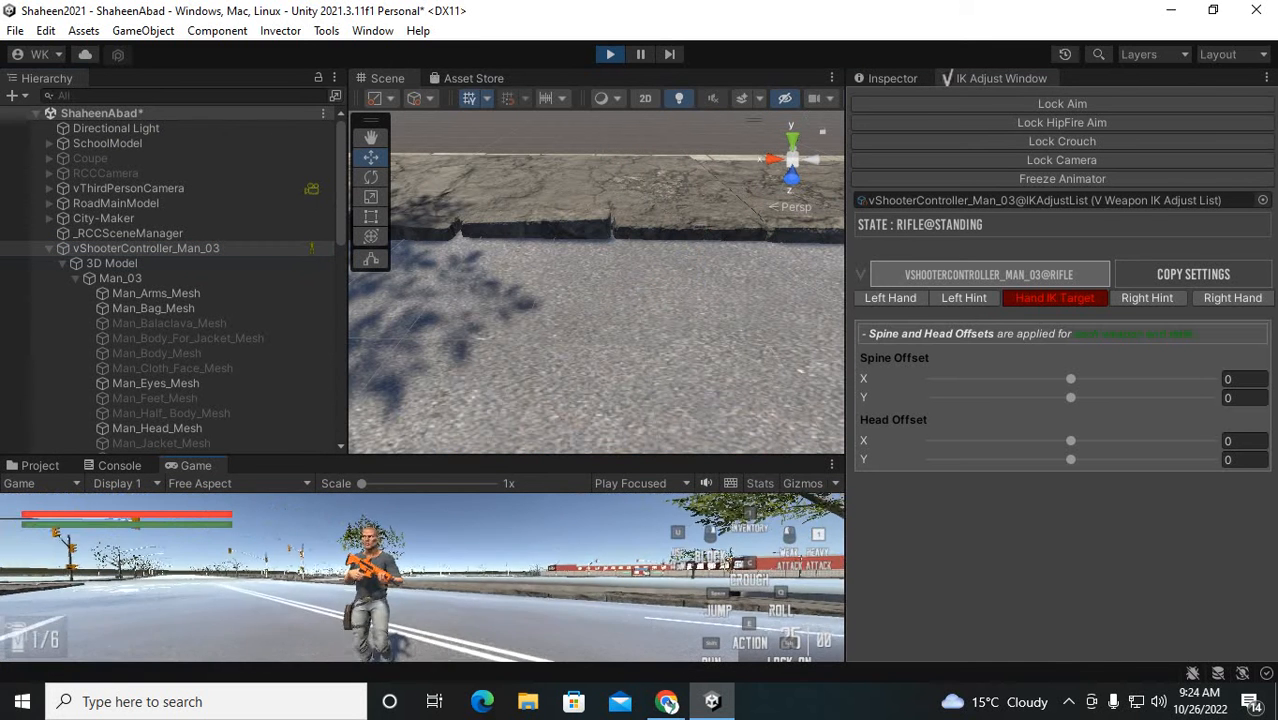
key(i)
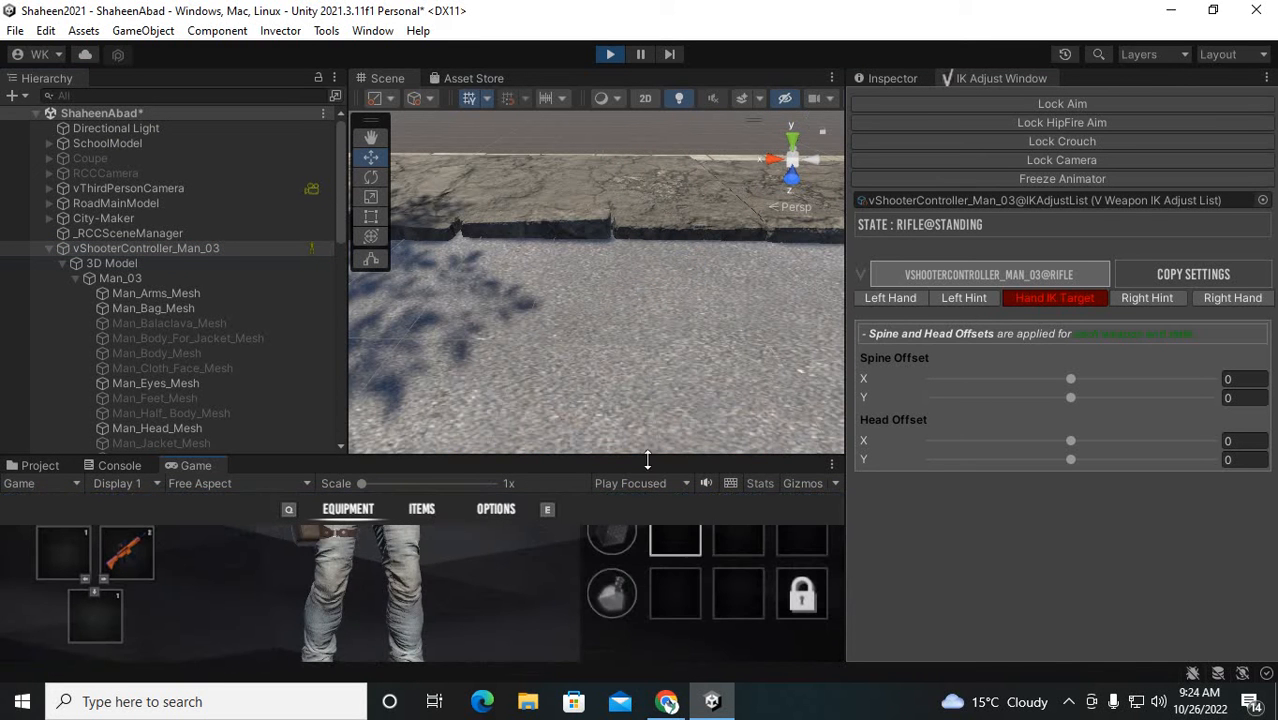
drag(648, 459, 681, 334)
click(674, 412)
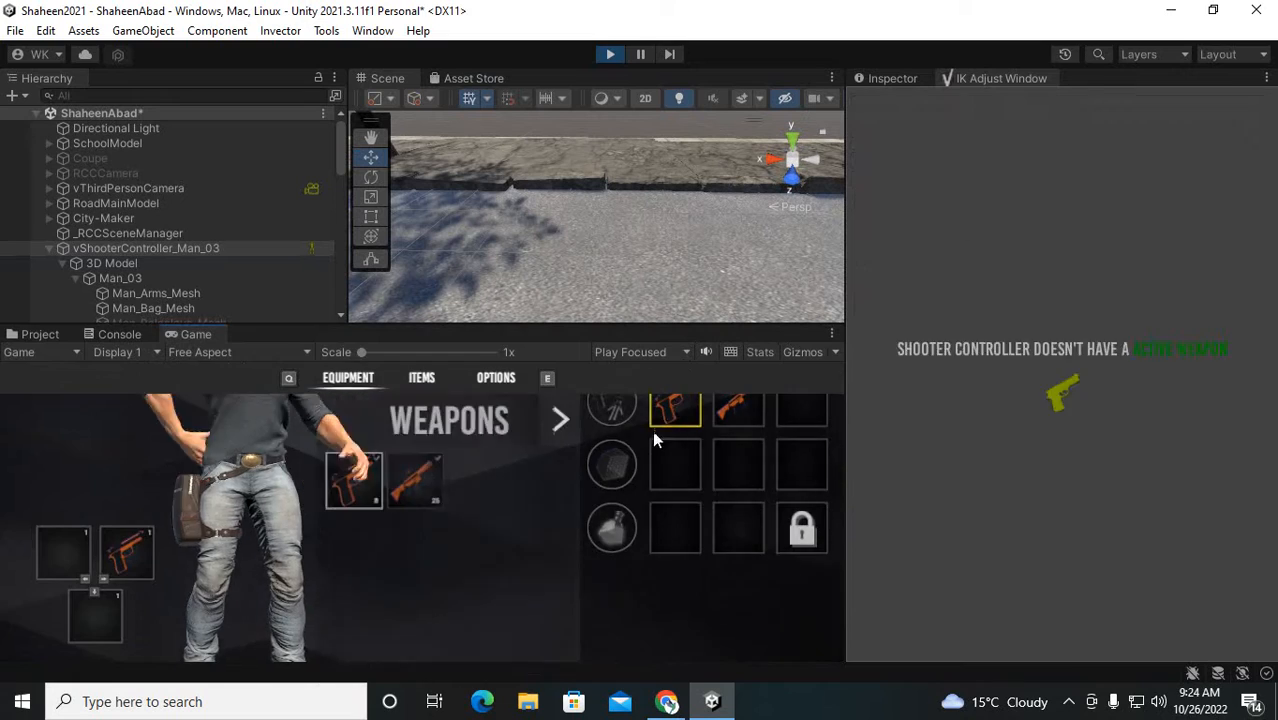
key(i)
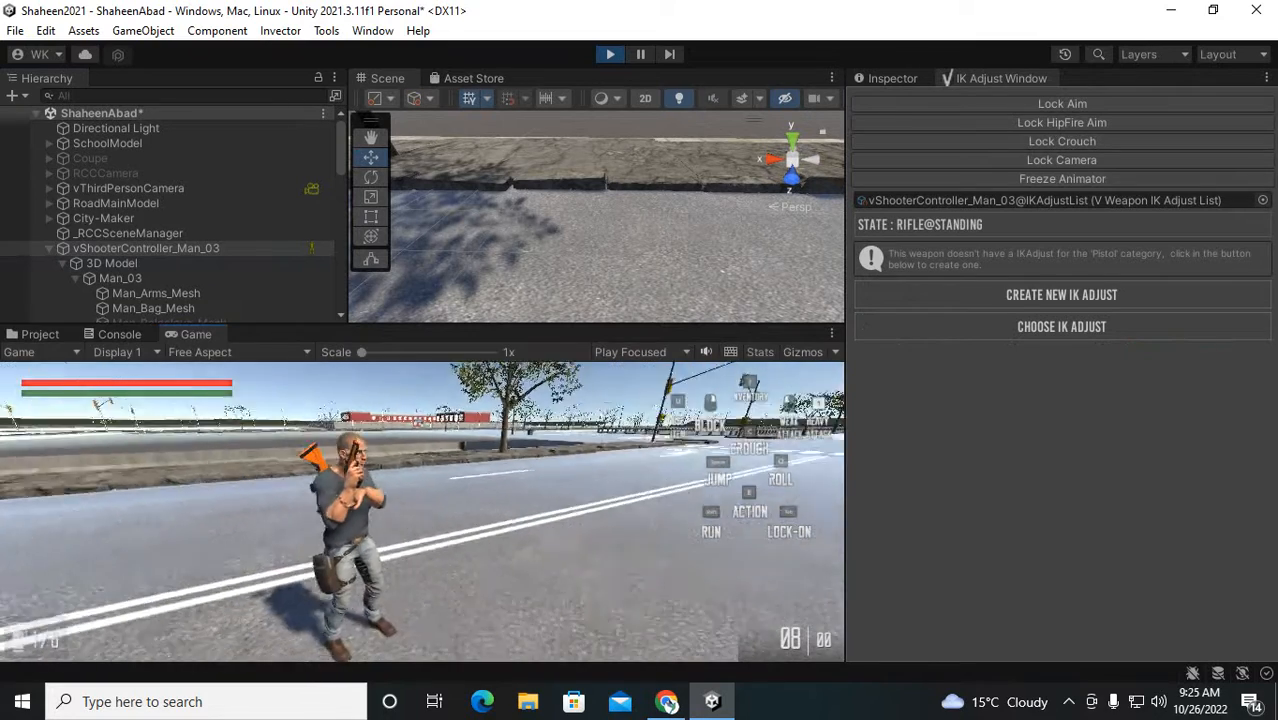
Frame the character's 3D Model with its hands on the handgun and create a new IK adjust for the Pistol category
drag(519, 332, 530, 431)
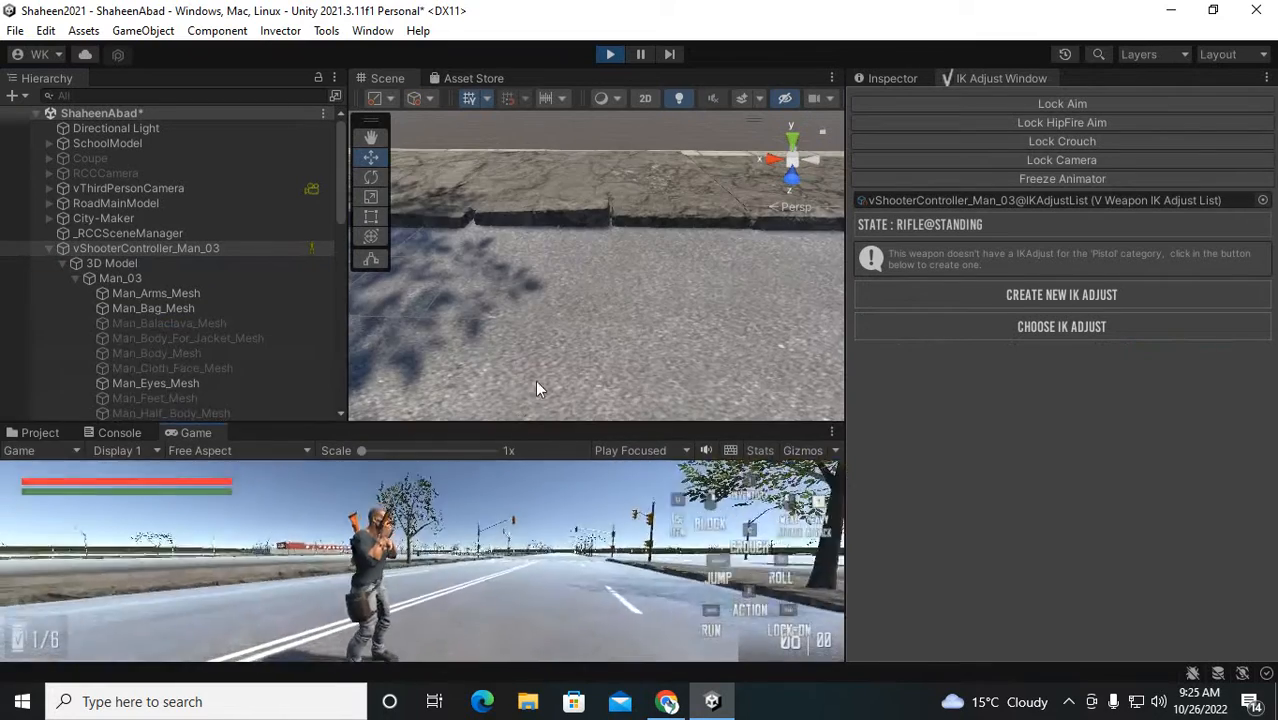
scroll(588, 221, up, 2)
drag(37, 367, 678, 342)
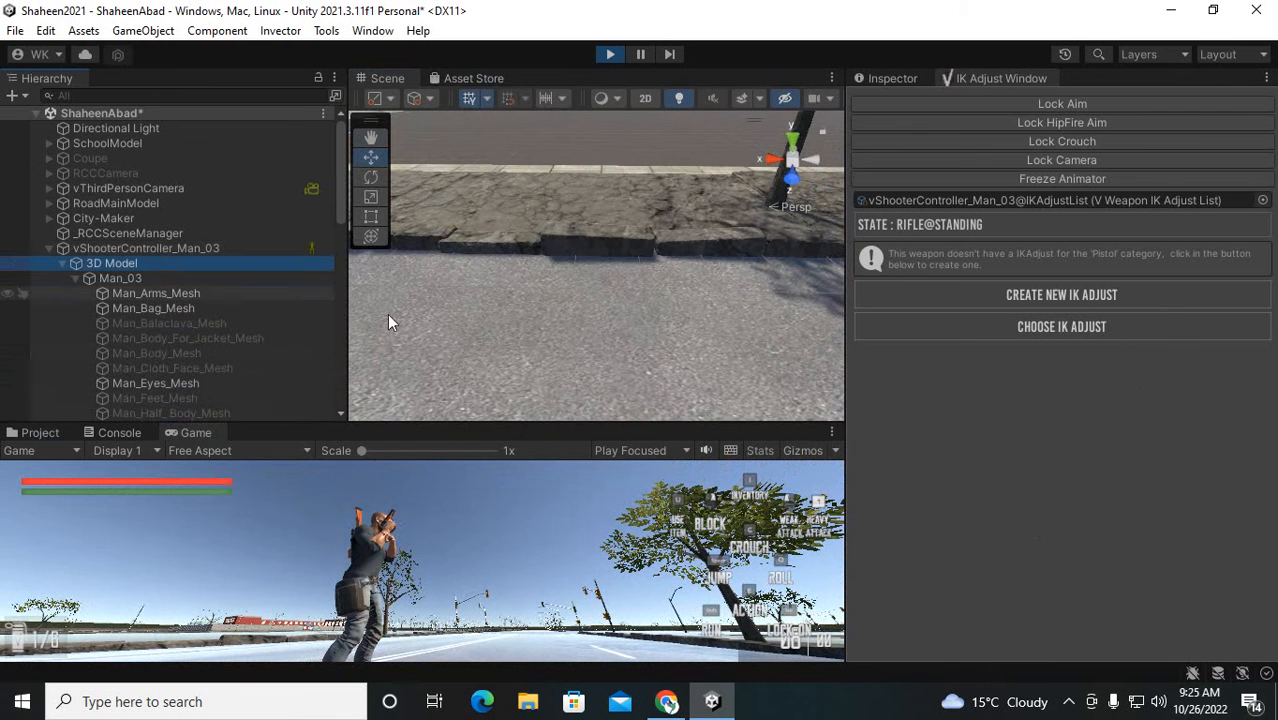
key(f)
scroll(628, 227, up, 3)
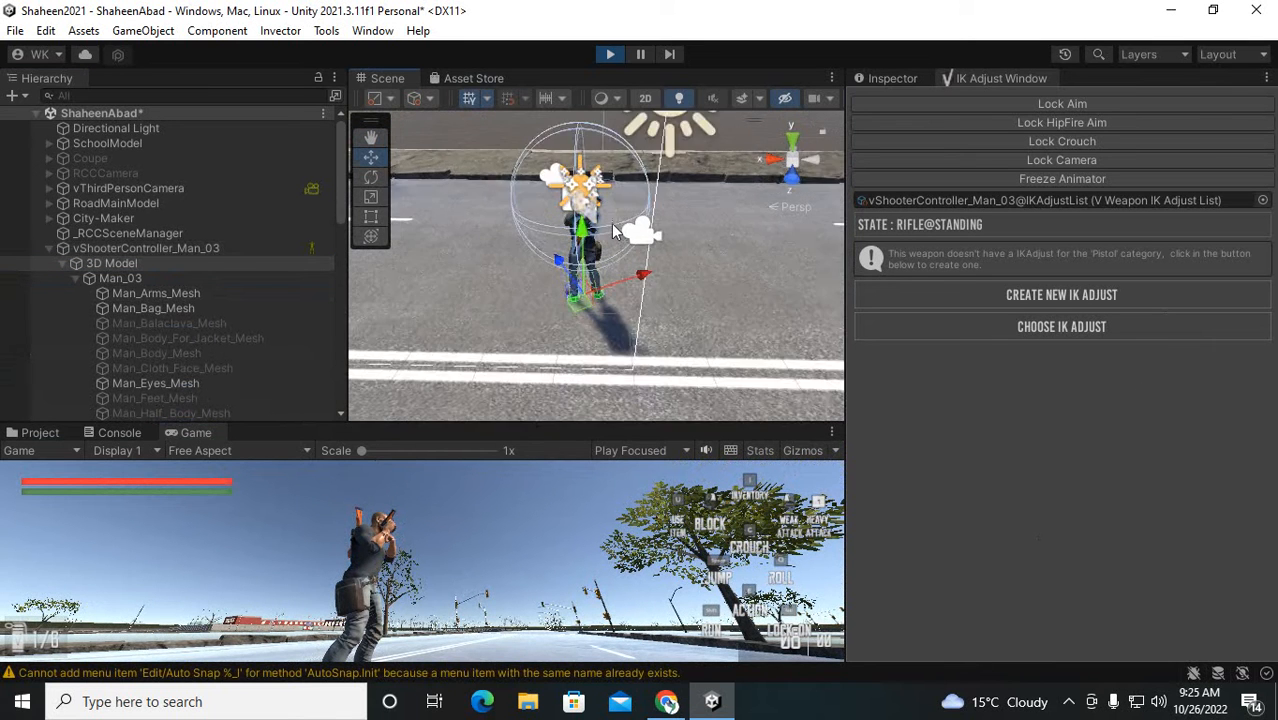
scroll(557, 228, up, 4)
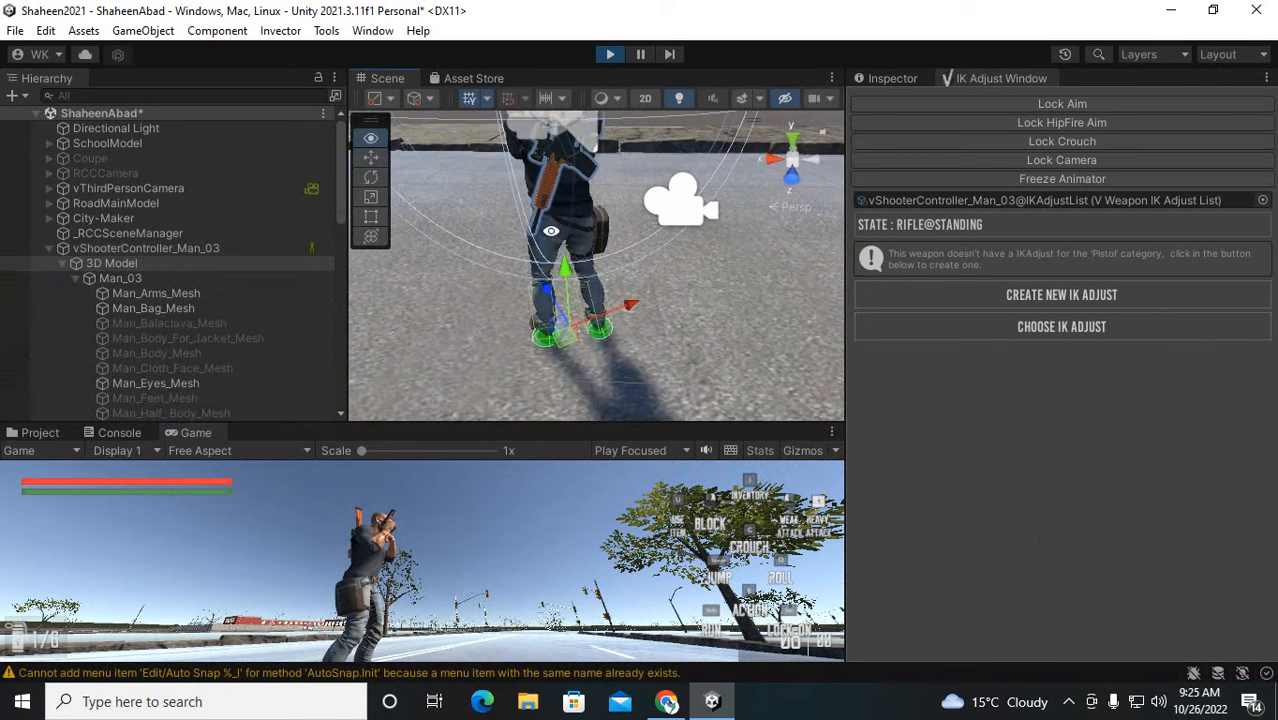
alt+drag(551, 229, 590, 290)
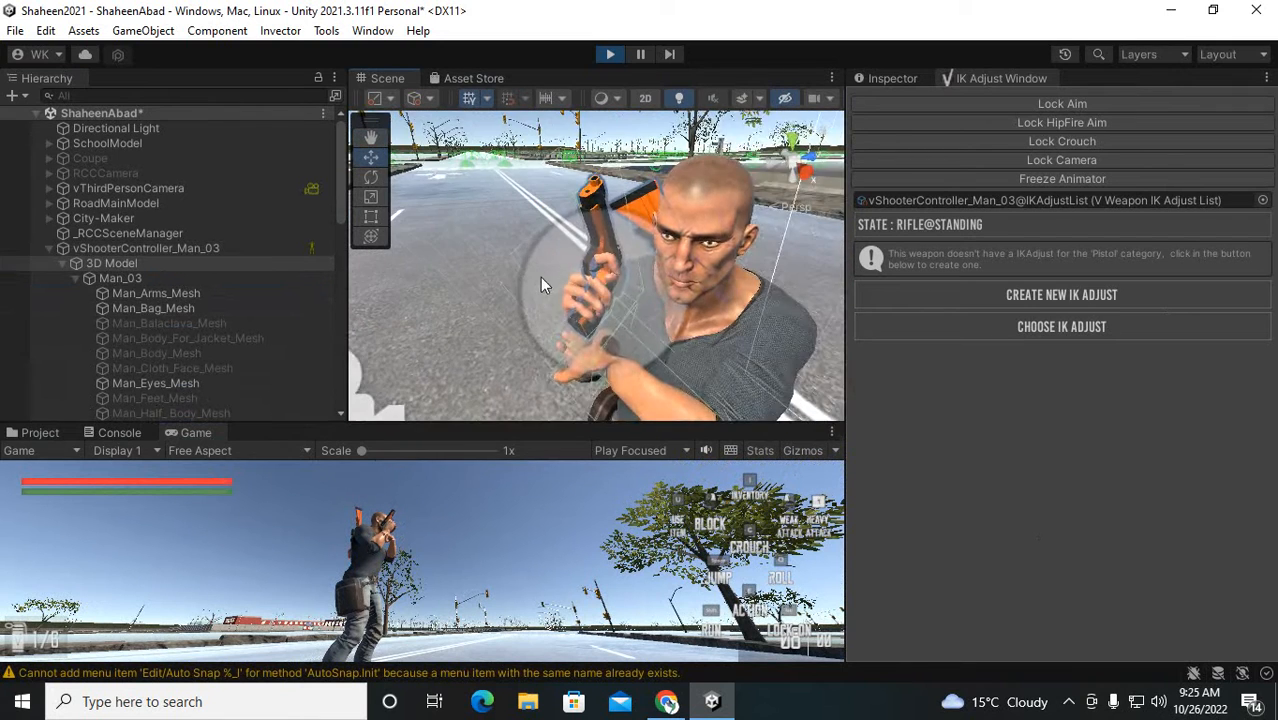
scroll(540, 280, up, 6)
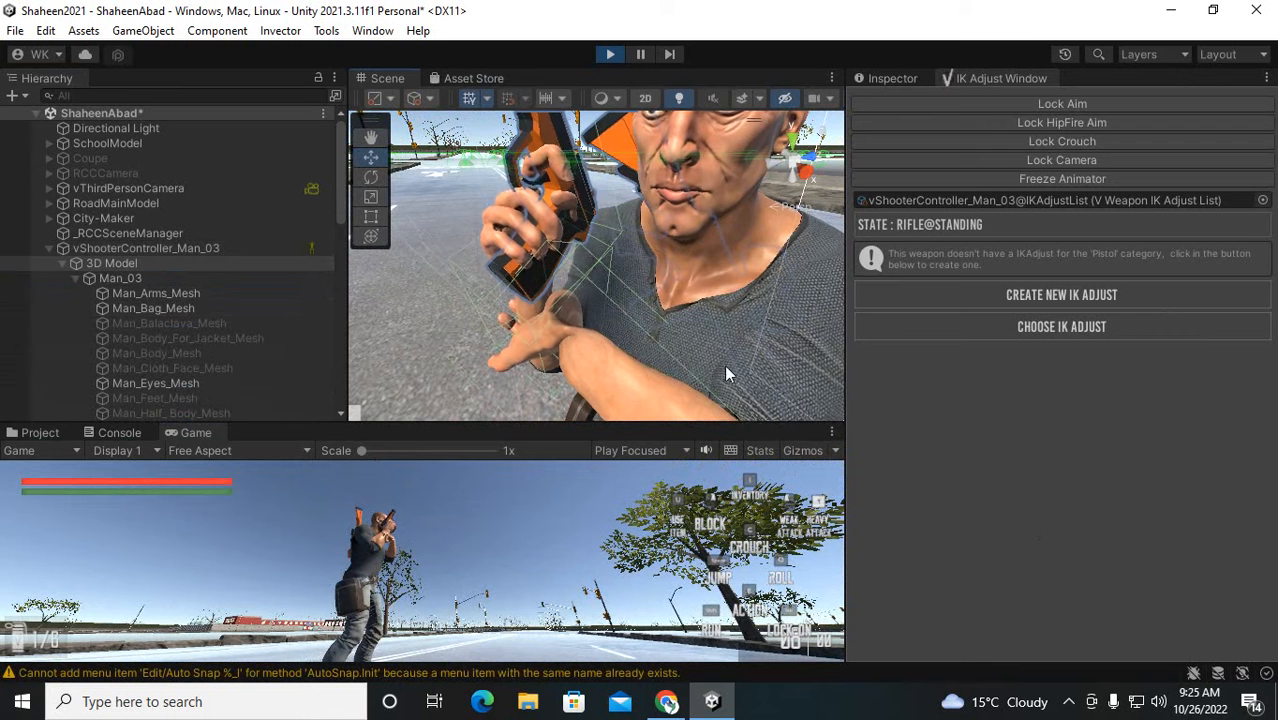
click(1071, 296)
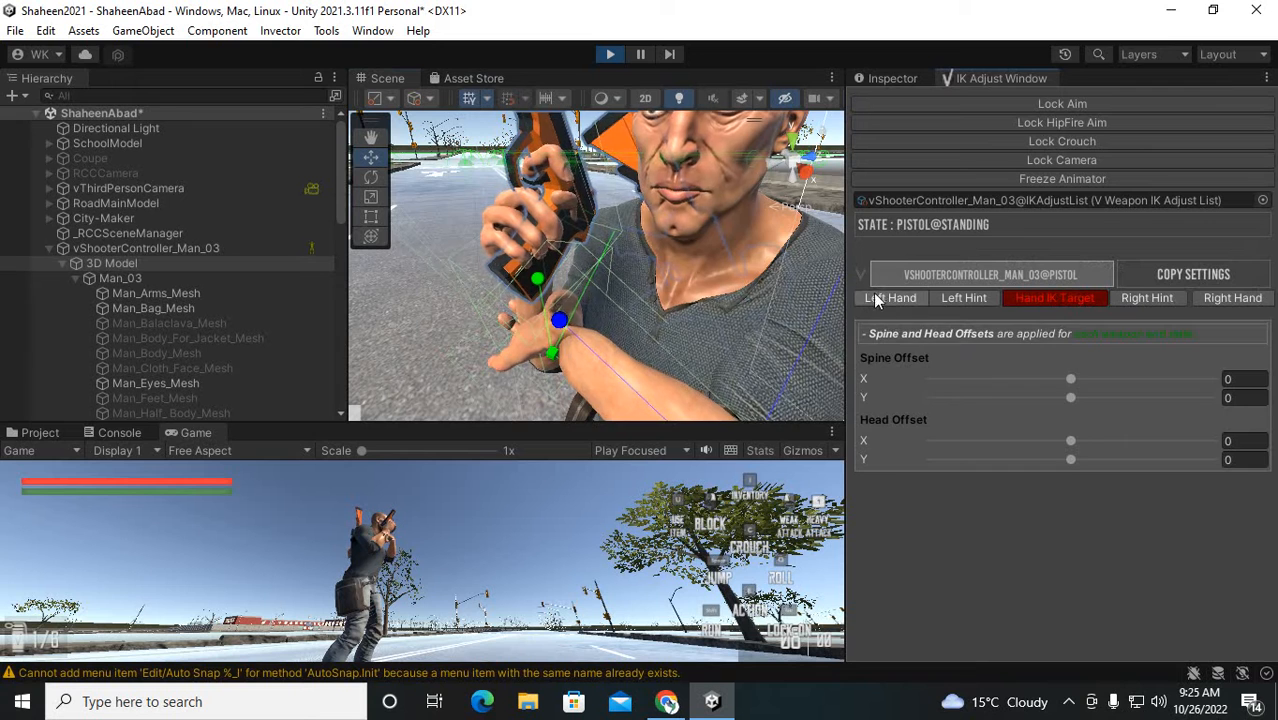
Move and rotate the left hand's IK offset so it supports the handgun grip in the Pistol@Standing state
click(887, 297)
alt+drag(610, 300, 404, 318)
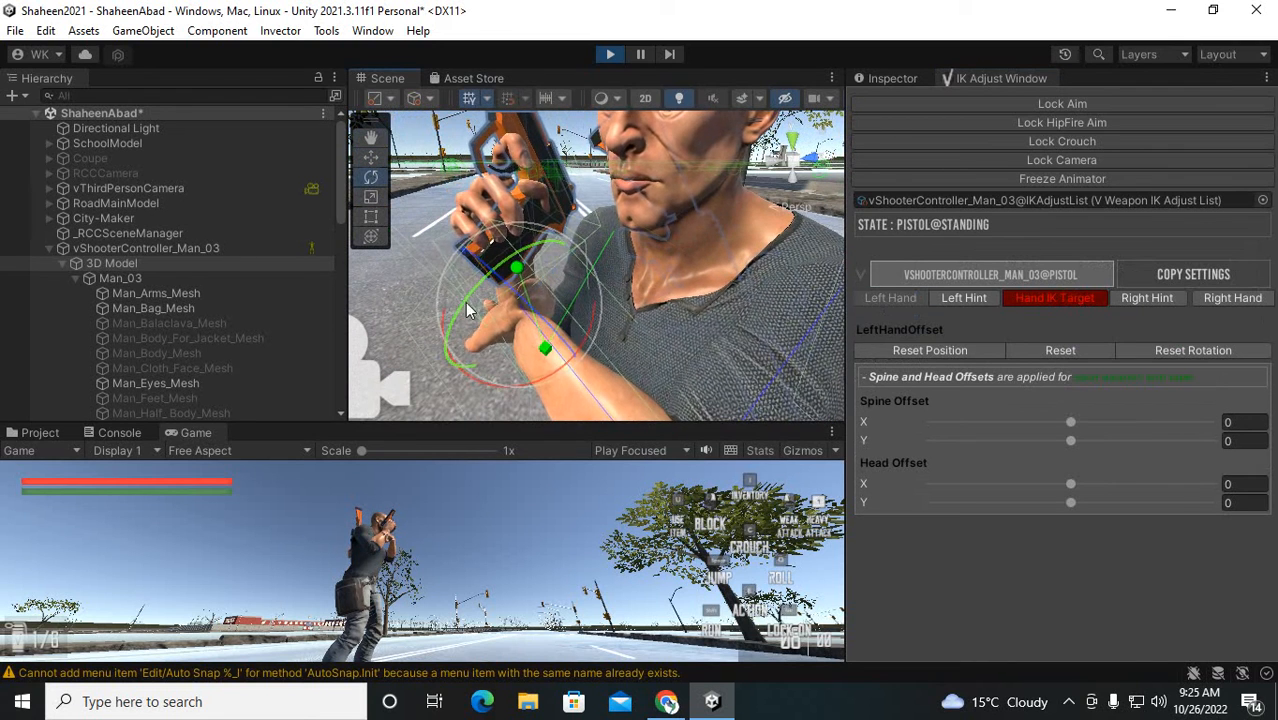
drag(468, 300, 640, 400)
alt+drag(562, 349, 799, 264)
drag(727, 180, 490, 497)
scroll(672, 205, down, 2)
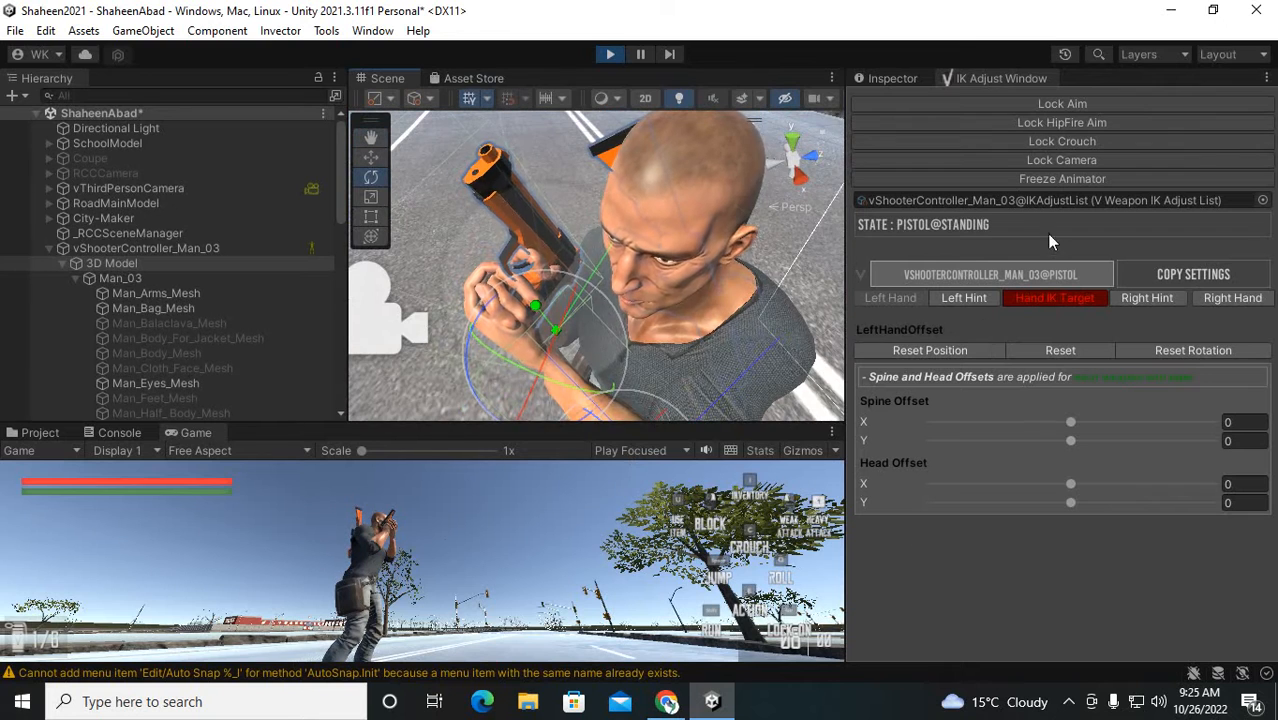
Lock the aim and rotate the left hand's IK offset toward the handgun grip in the Pistol@StandingAiming state
click(1072, 103)
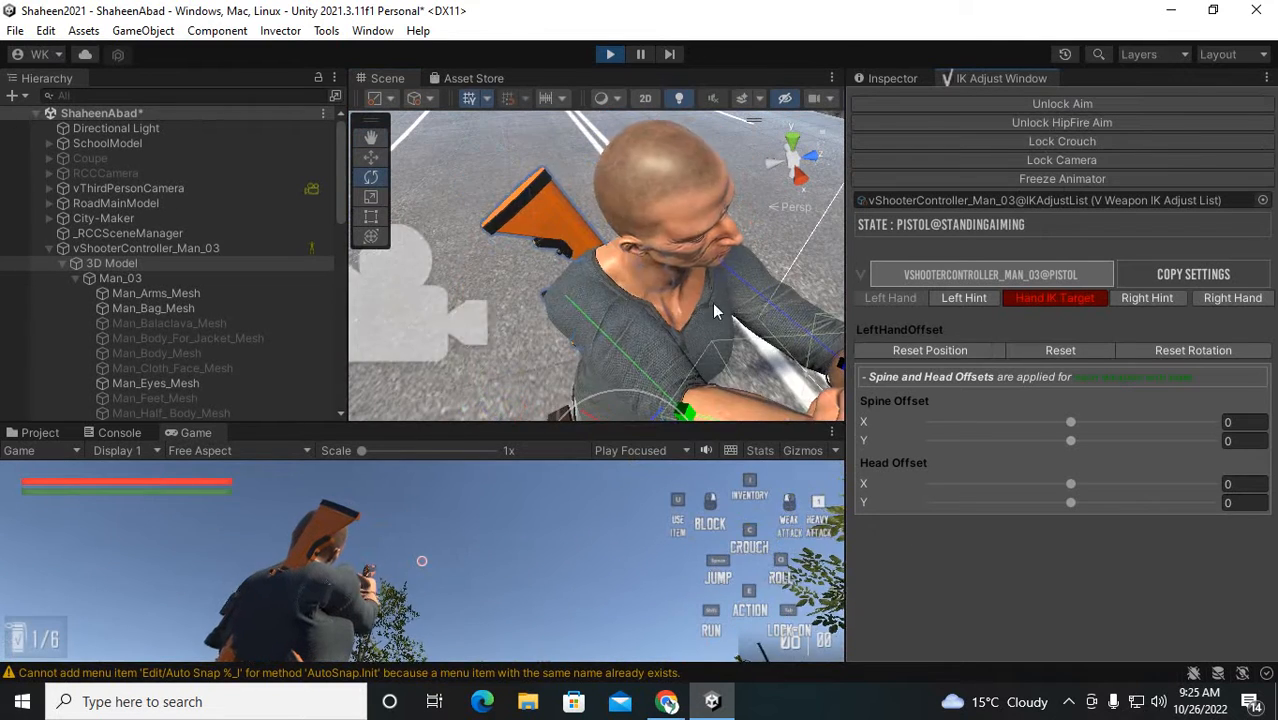
alt+drag(712, 303, 320, 155)
drag(590, 213, 1258, 569)
drag(676, 305, 646, 359)
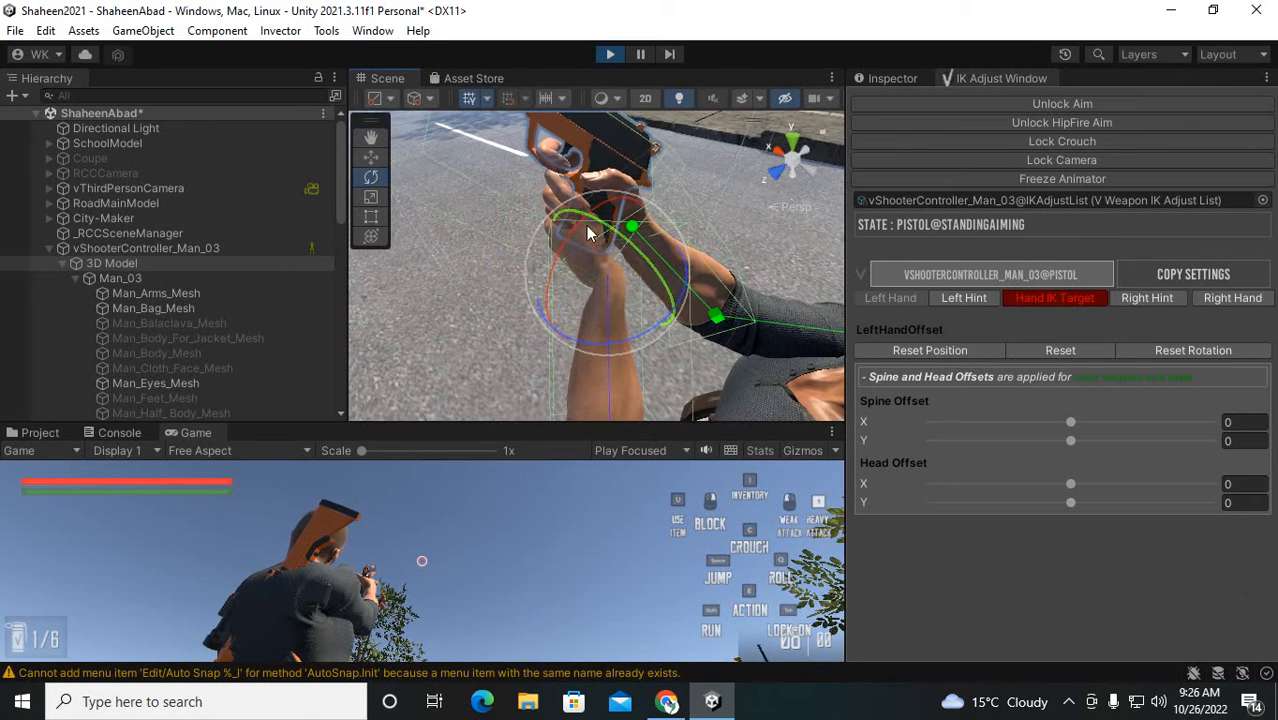
drag(590, 220, 1172, 146)
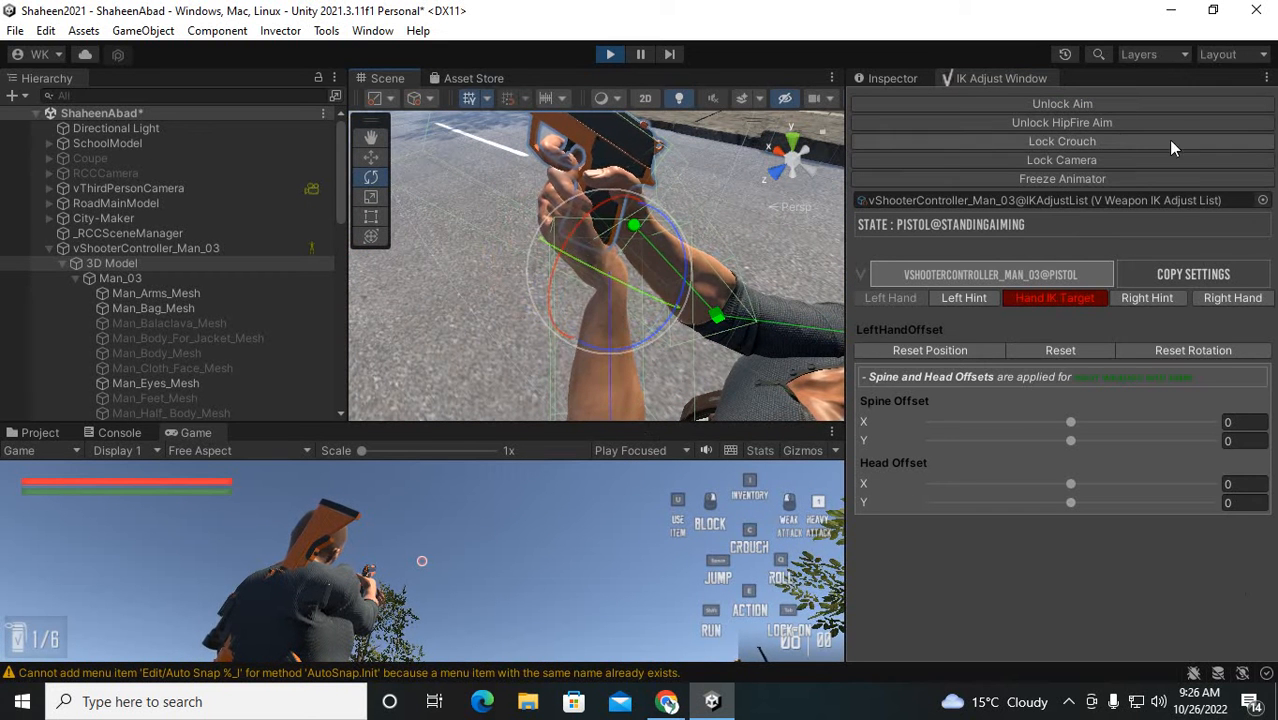
Lock the camera and refine the left hand's rotation under the handgun grip while aiming upright, checking the hold from several sides
click(1092, 160)
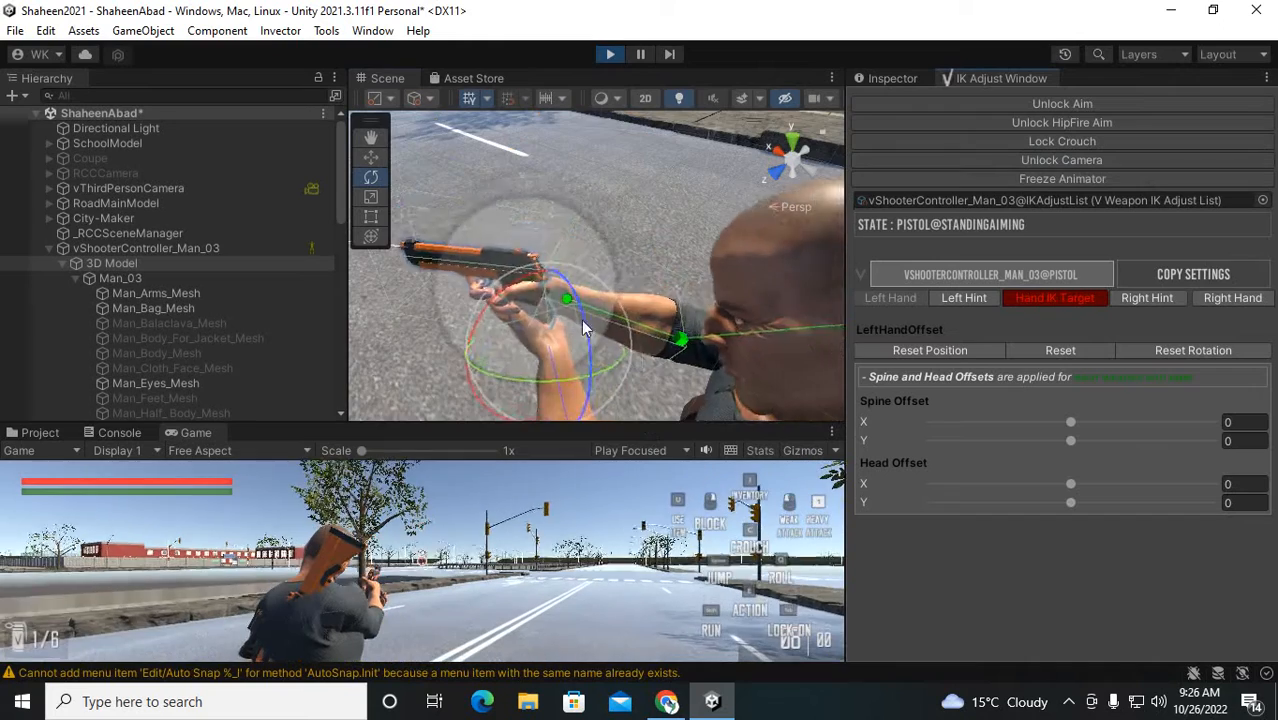
scroll(595, 332, up, 2)
middle_drag(595, 332, 713, 285)
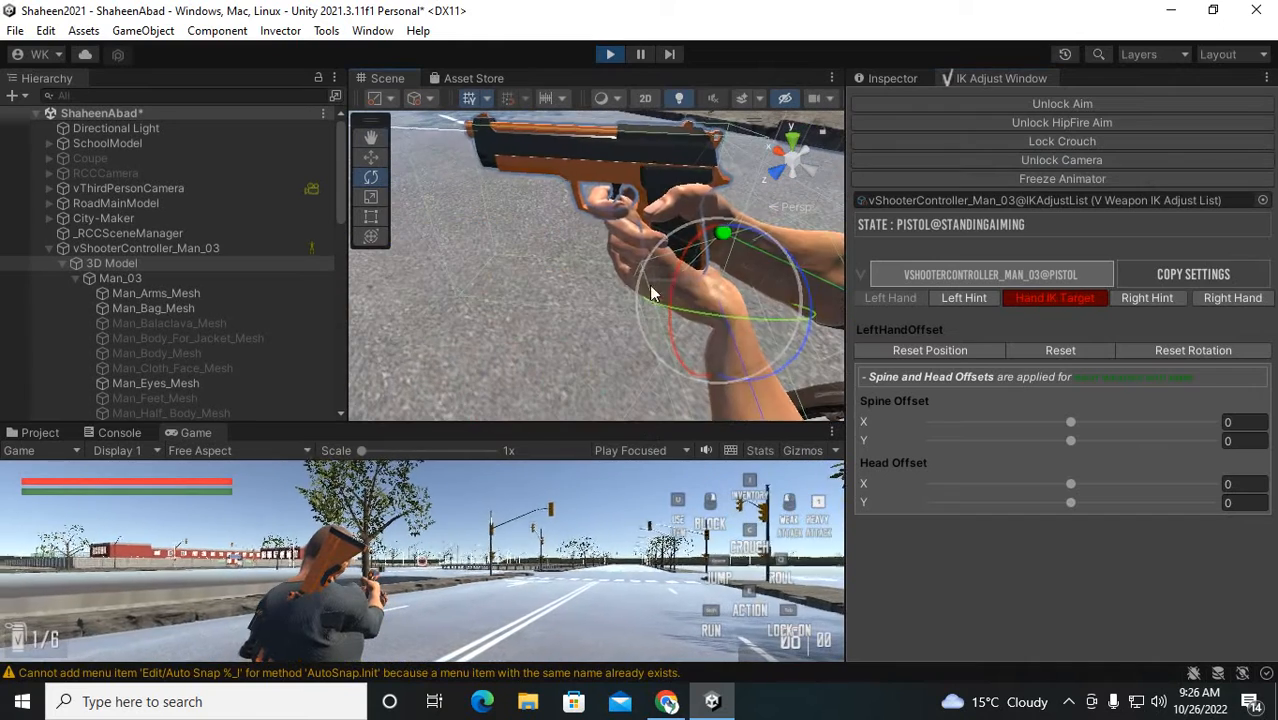
drag(672, 282, 1079, 608)
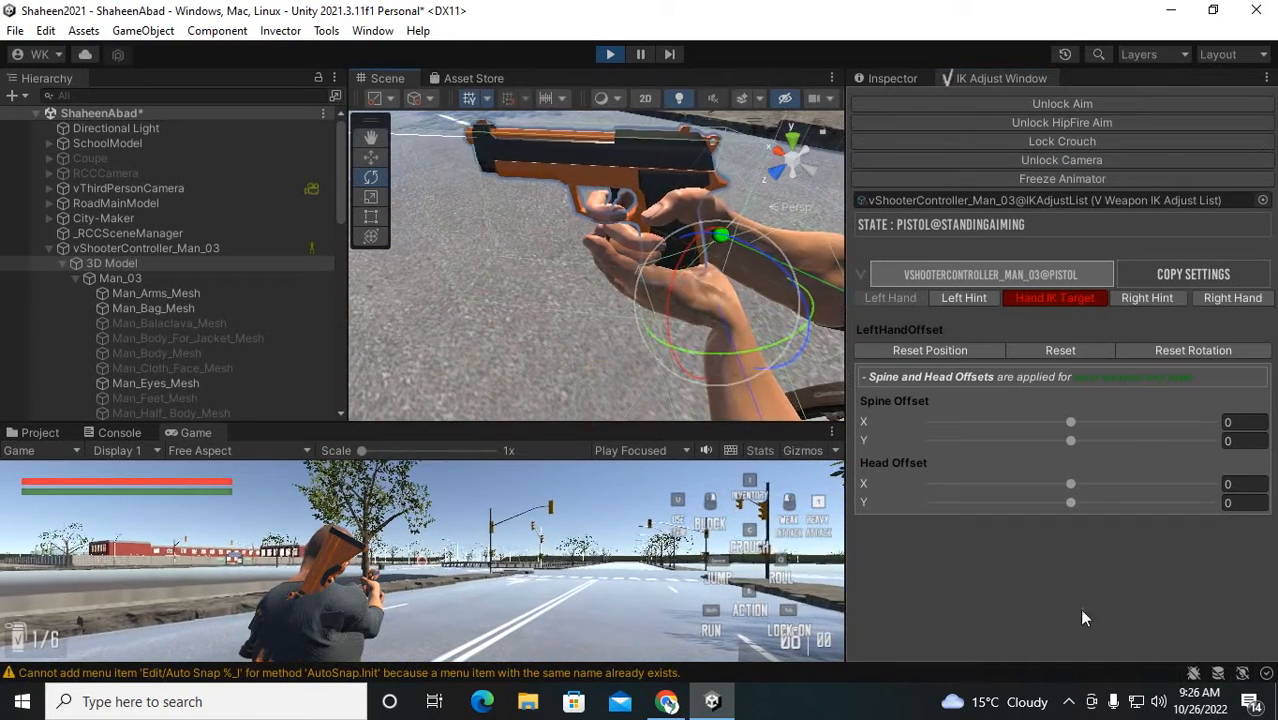
alt+drag(667, 320, 887, 307)
middle_drag(746, 322, 632, 281)
alt+drag(653, 202, 845, 302)
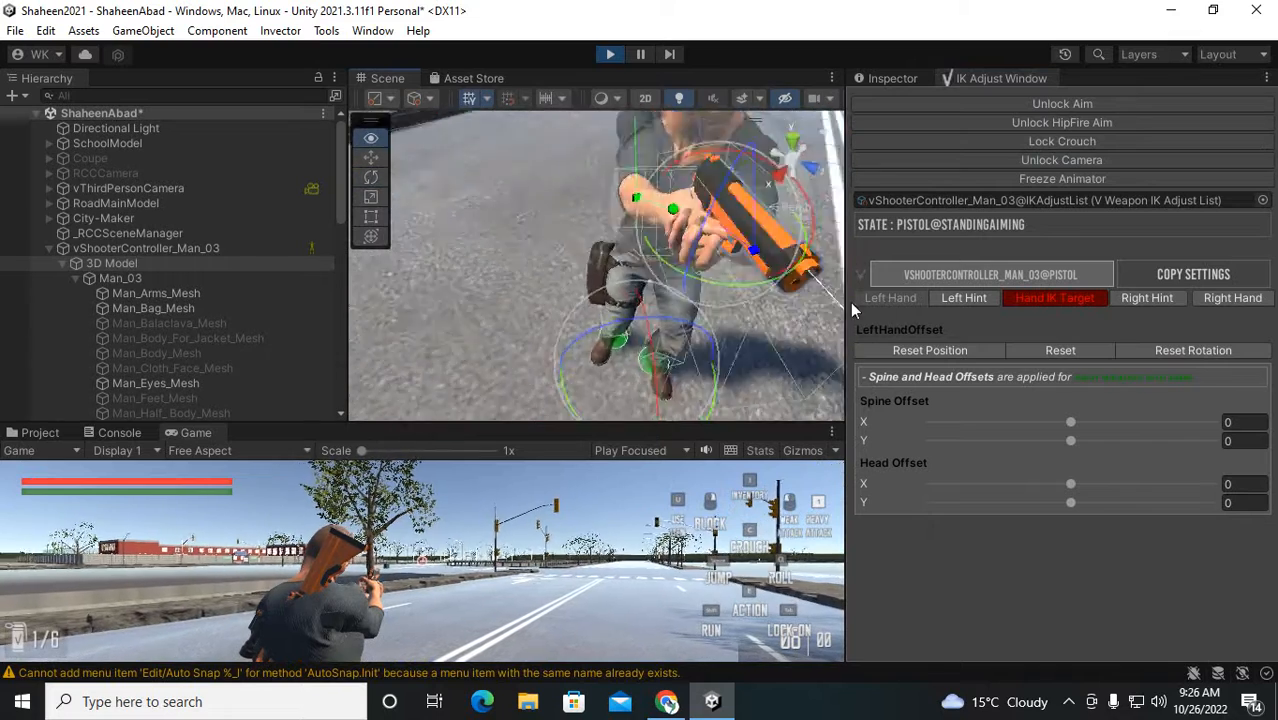
click(962, 297)
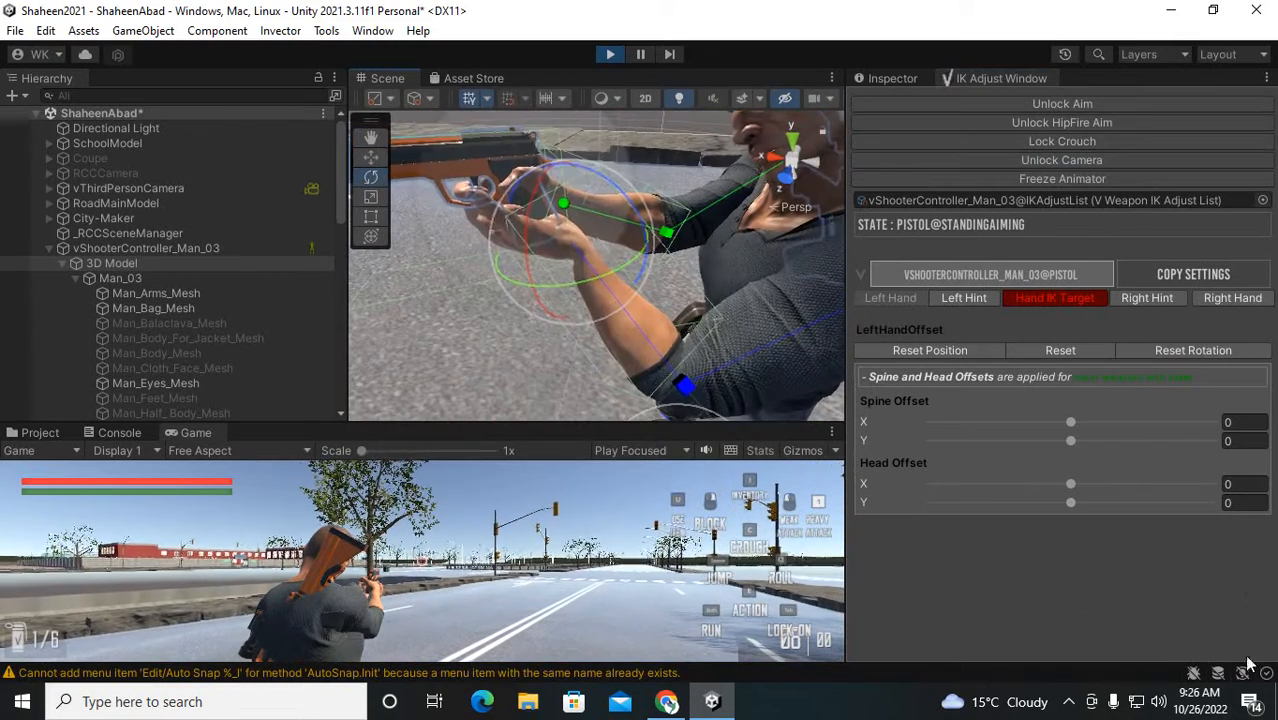
scroll(633, 200, down, 10)
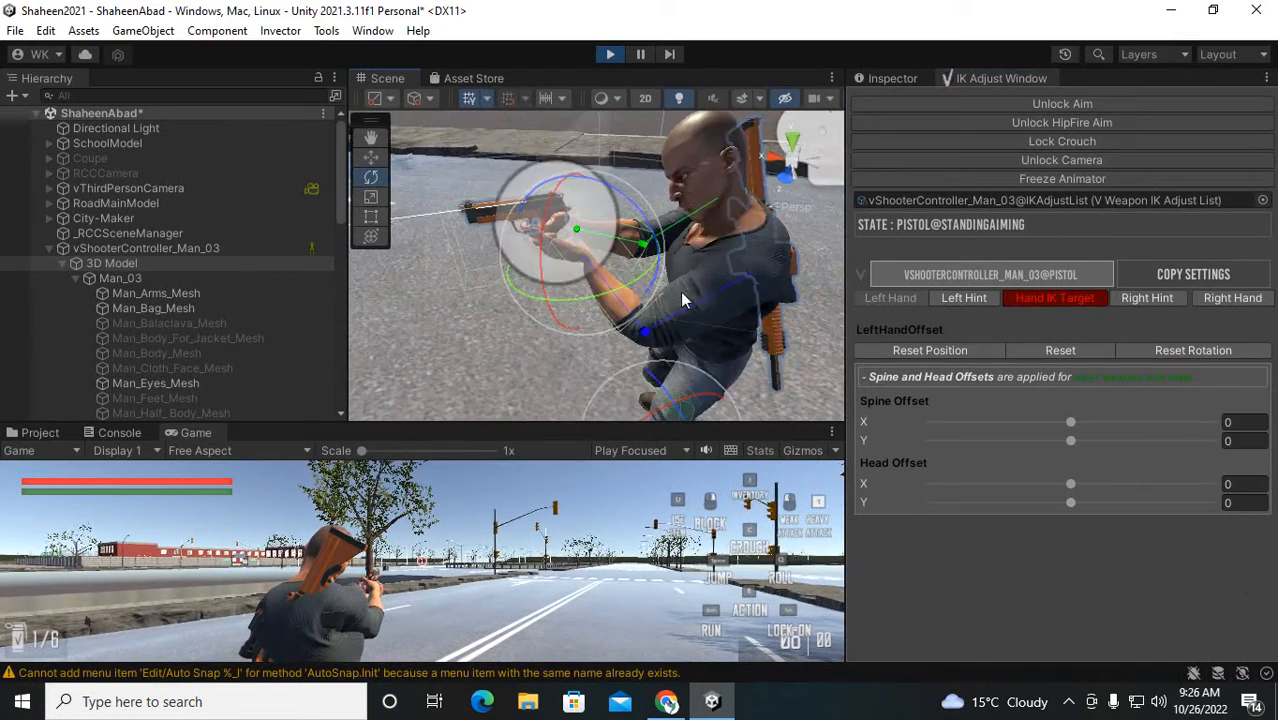
middle_drag(684, 294, 710, 350)
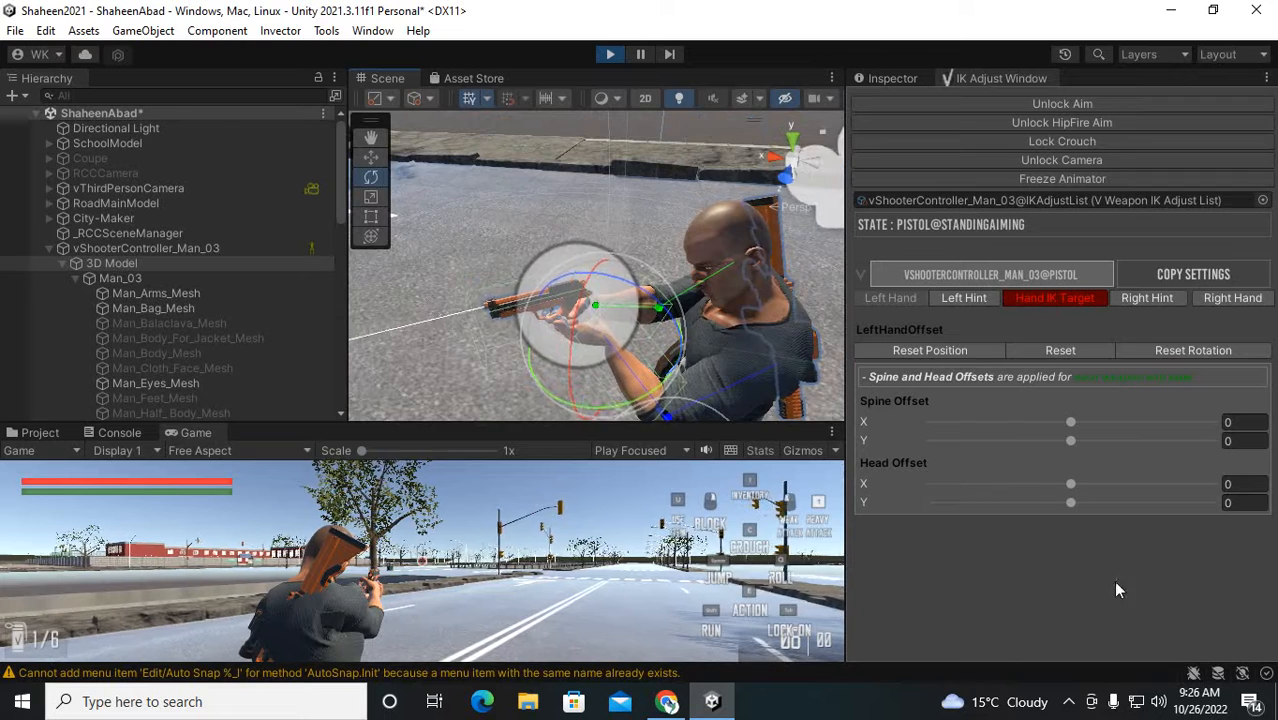
scroll(688, 304, down, 3)
alt+drag(762, 335, 818, 397)
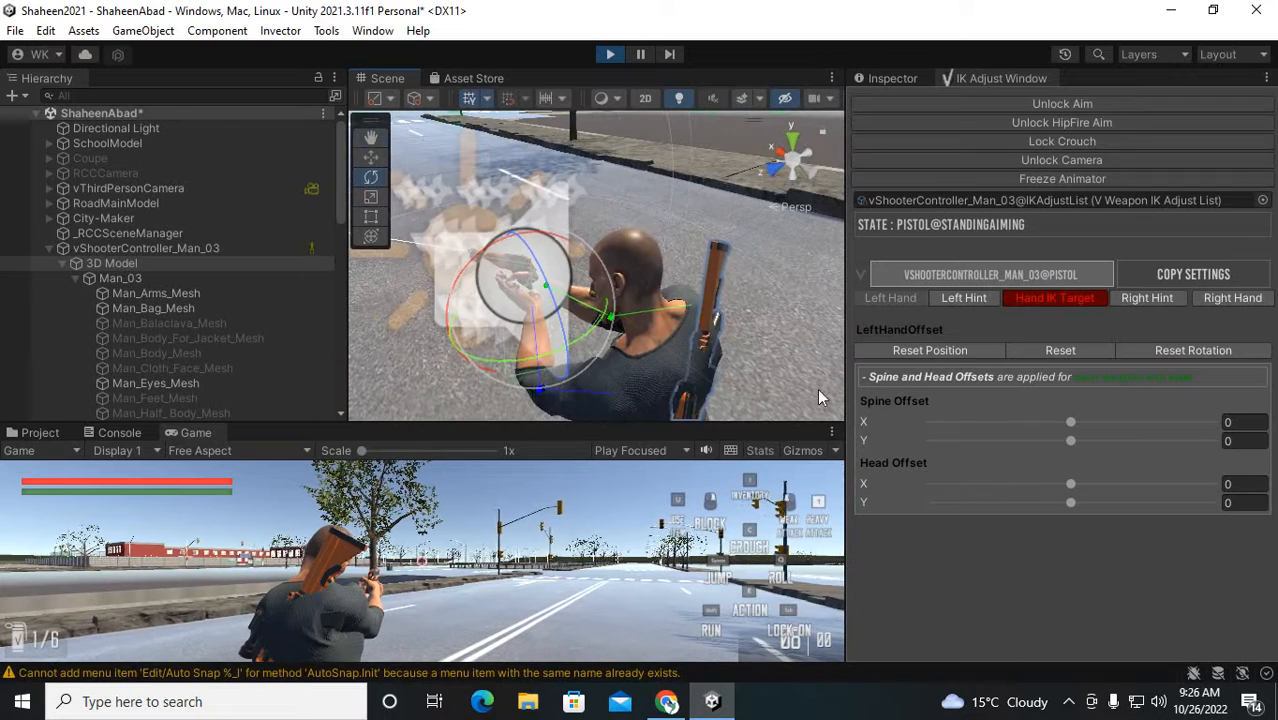
Lock the crouch and rotate the left hand's IK offset to support the handgun grip in the Pistol@CrouchingAiming state
click(1057, 143)
middle_drag(611, 360, 673, 266)
scroll(673, 266, up, 3)
scroll(675, 263, up, 5)
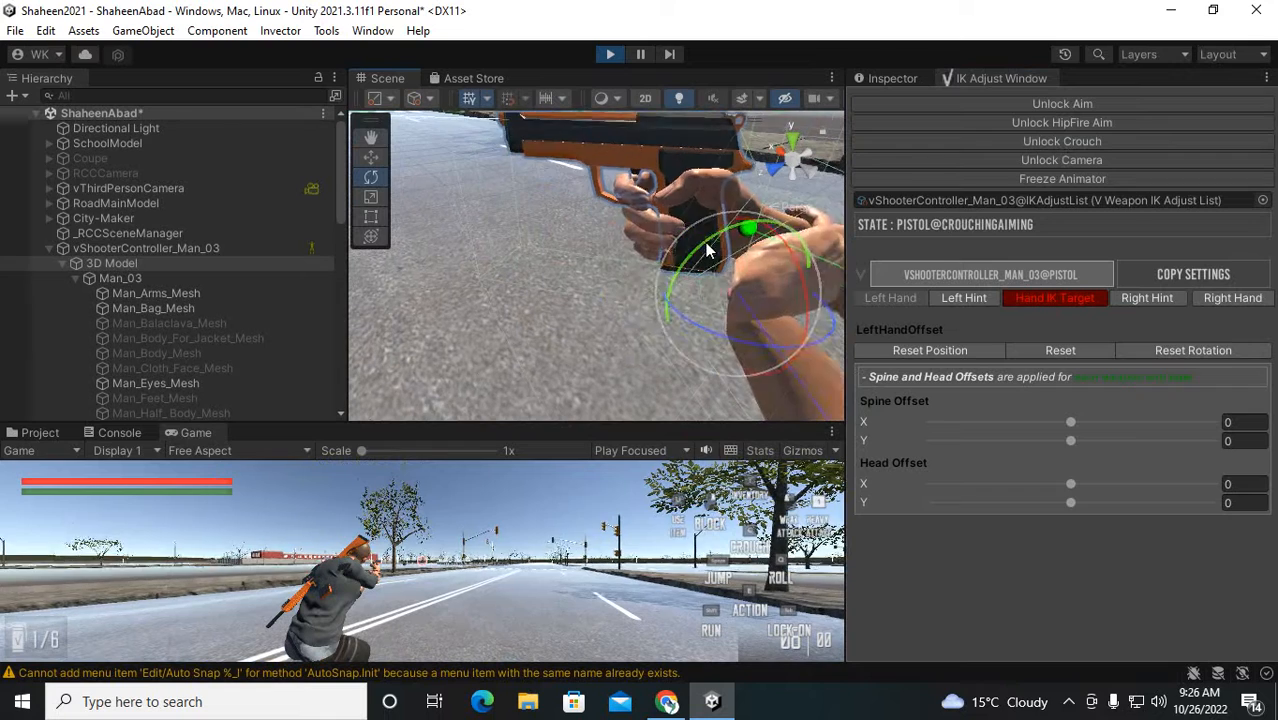
drag(706, 247, 328, 444)
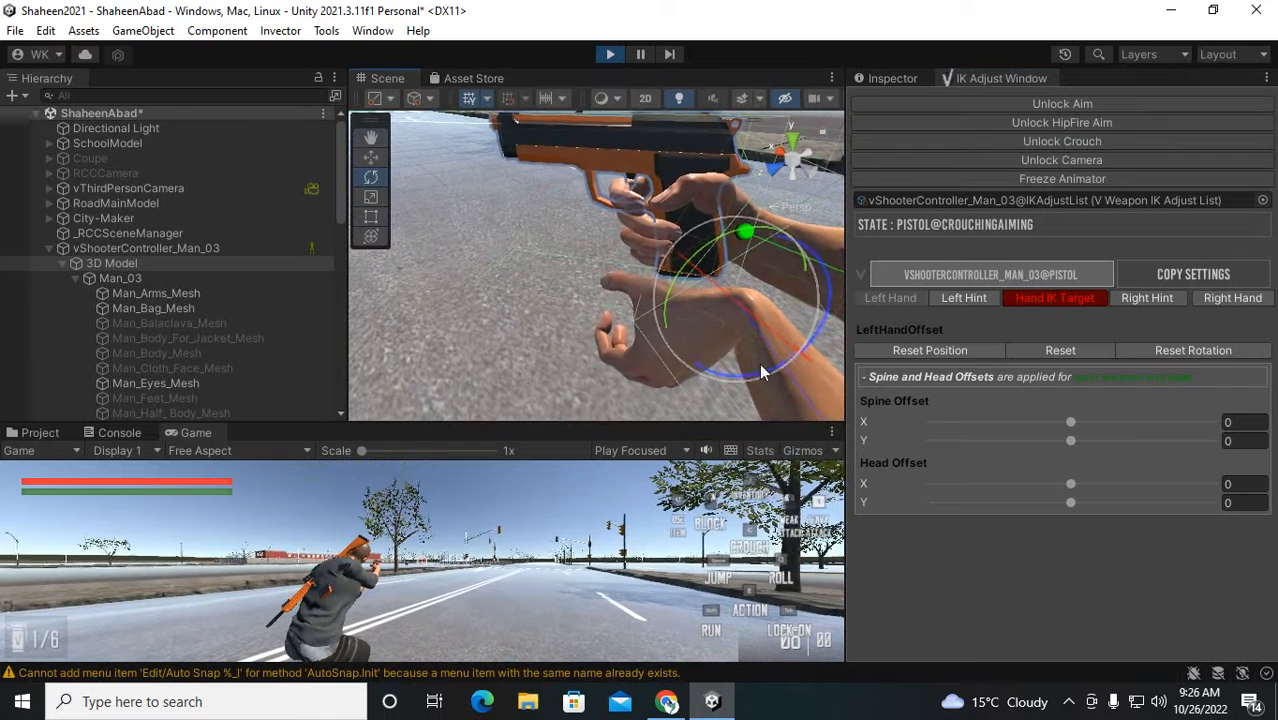
drag(832, 301, 821, 376)
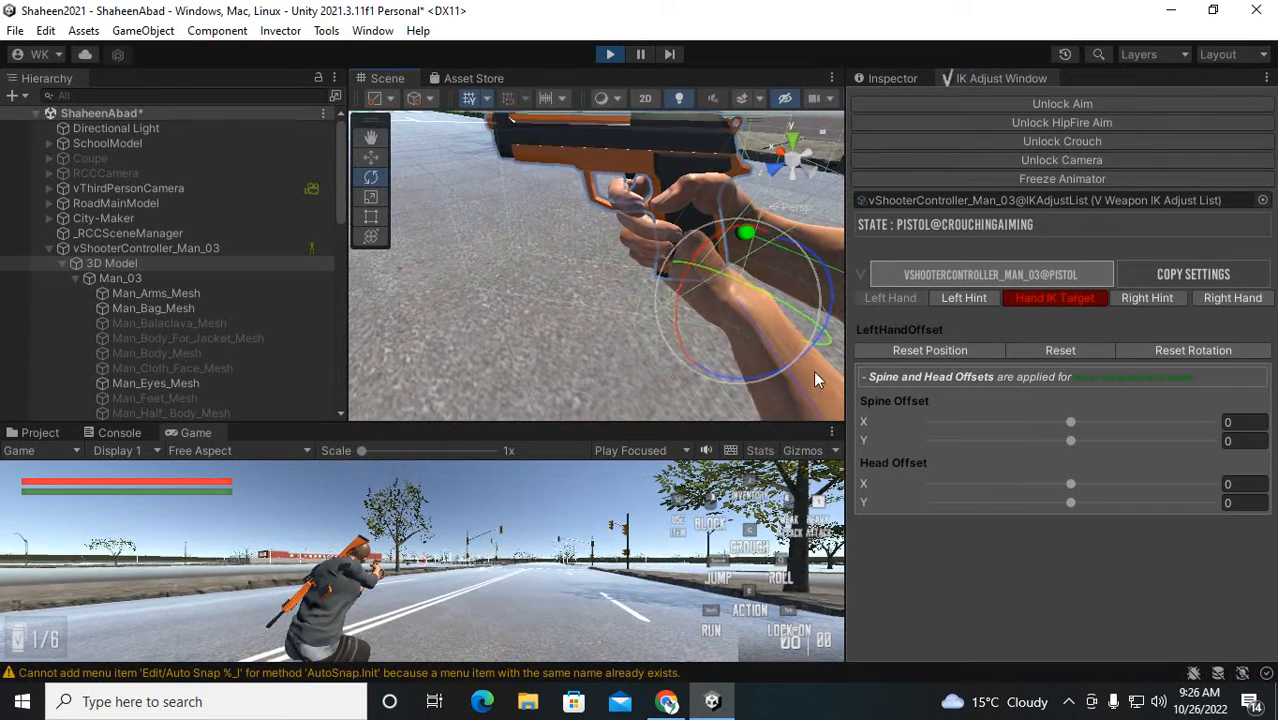
drag(681, 282, 826, 245)
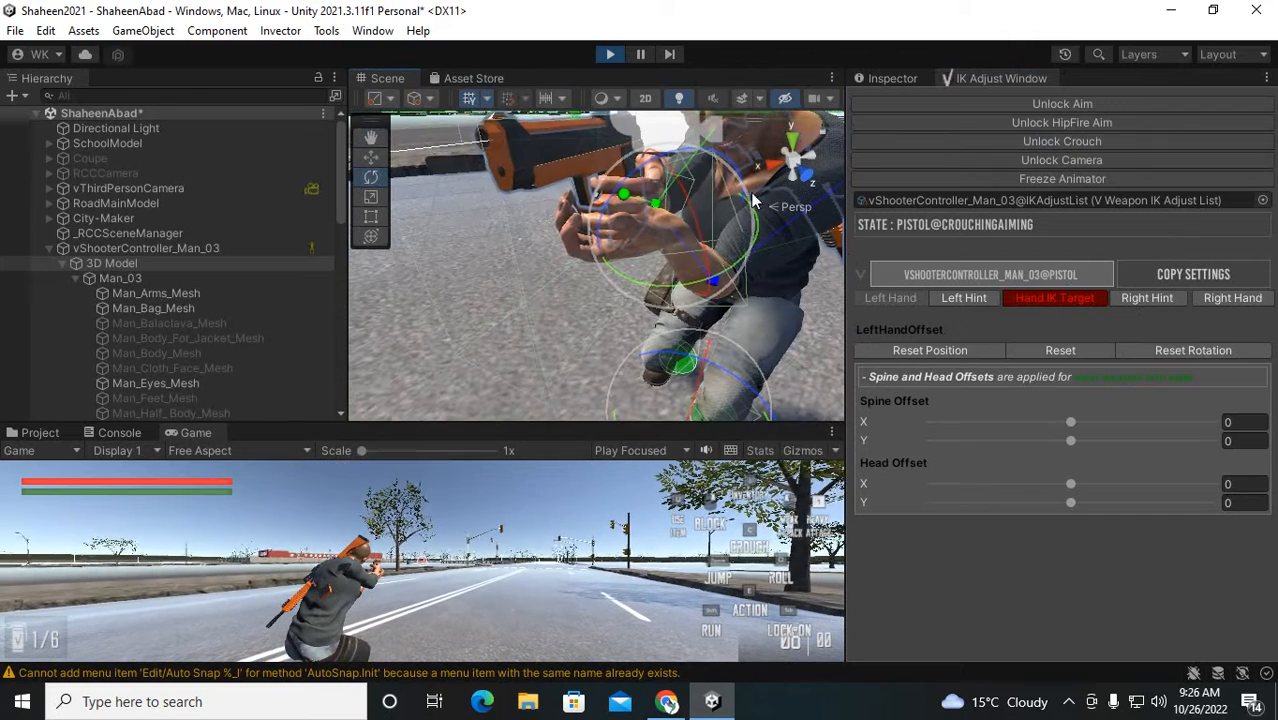
alt+drag(754, 191, 424, 353)
scroll(596, 297, down, 4)
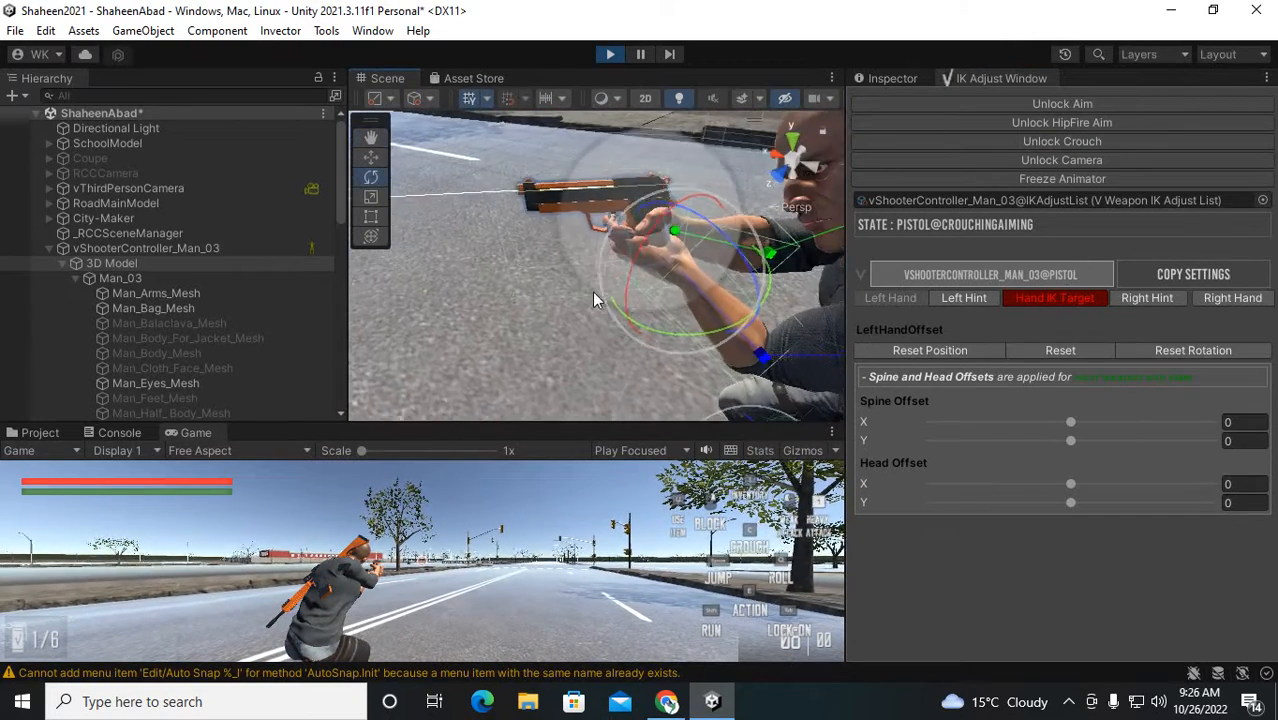
middle_drag(625, 305, 569, 301)
alt+drag(568, 300, 466, 337)
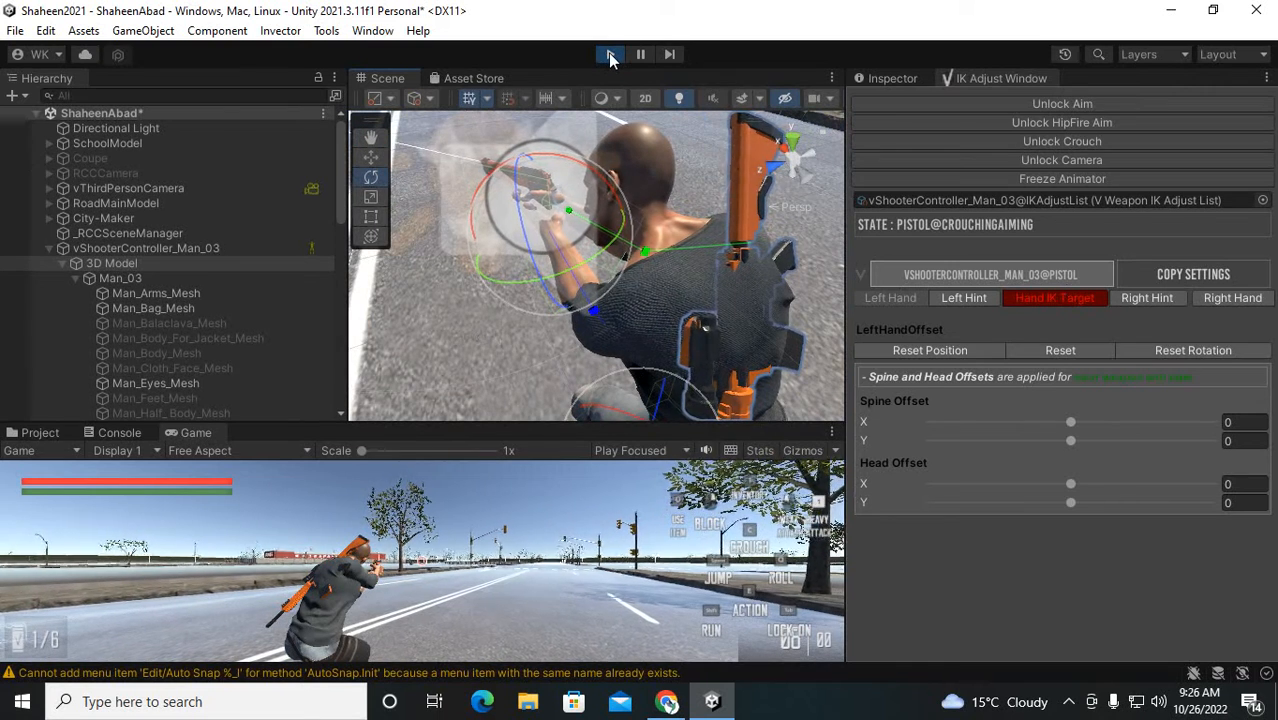
Stop and rerun the game, then frame the character's 3D Model in the Scene view
click(610, 55)
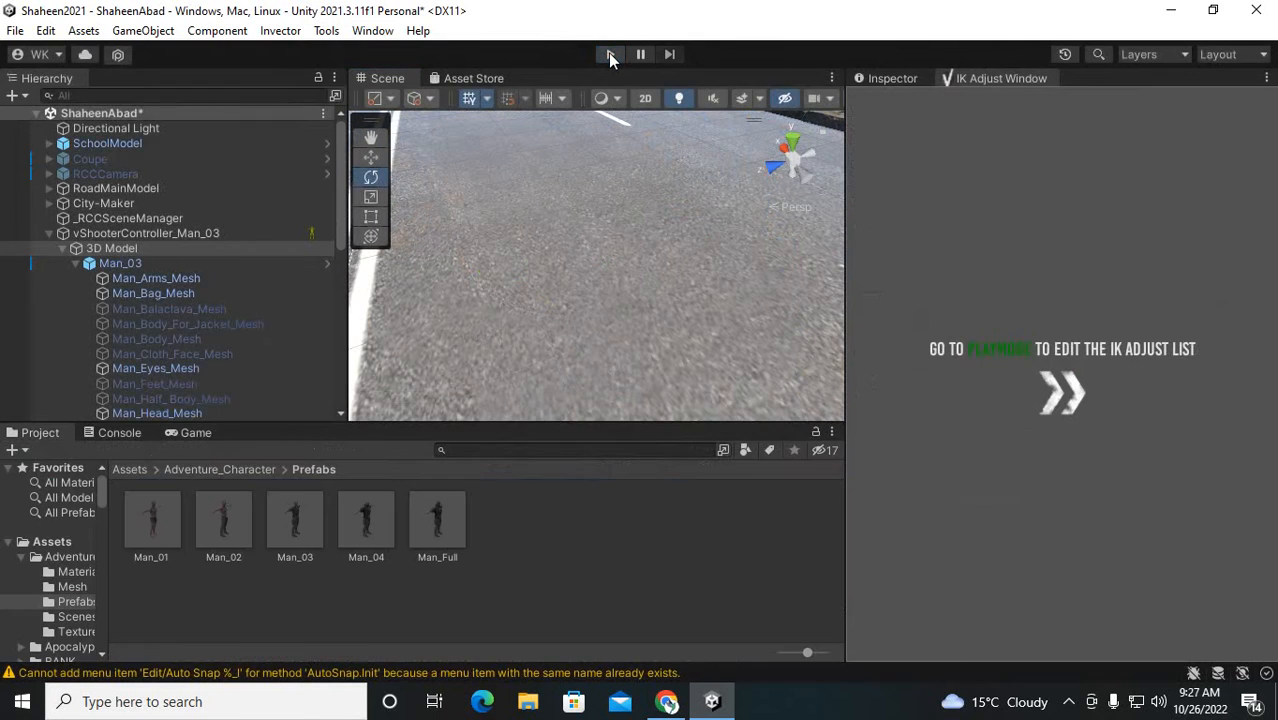
click(610, 55)
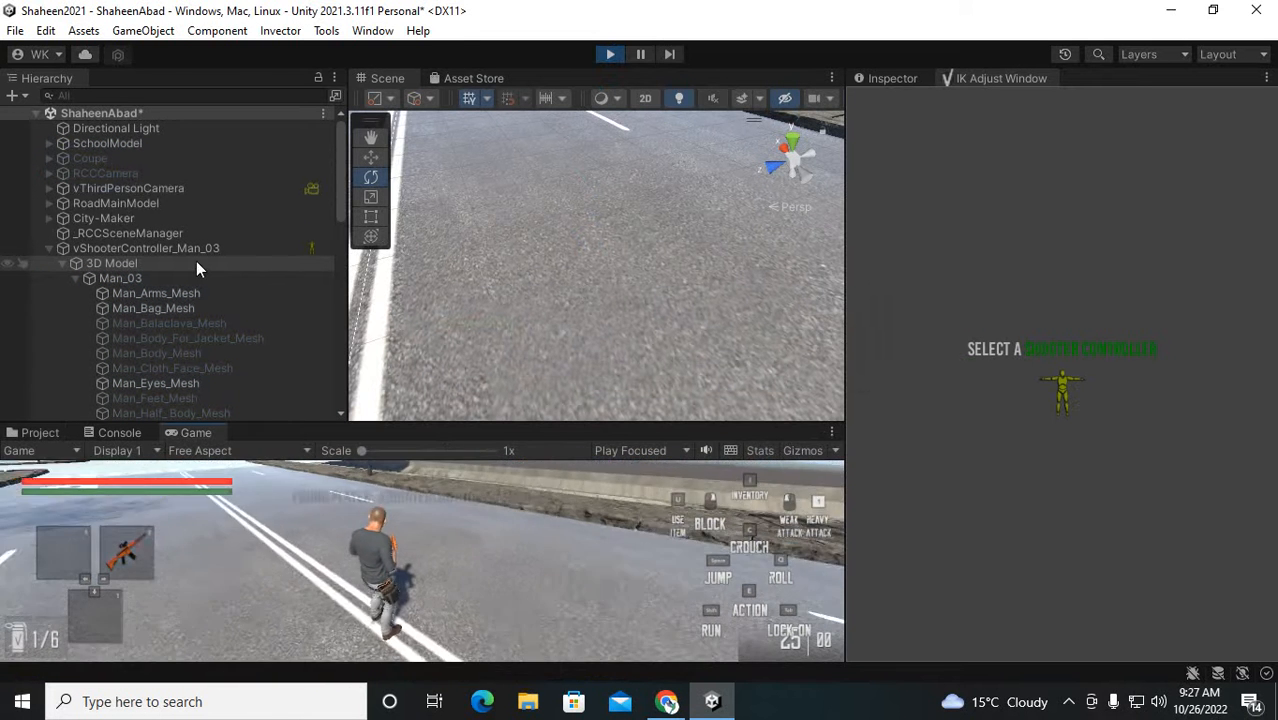
click(193, 263)
key(f)
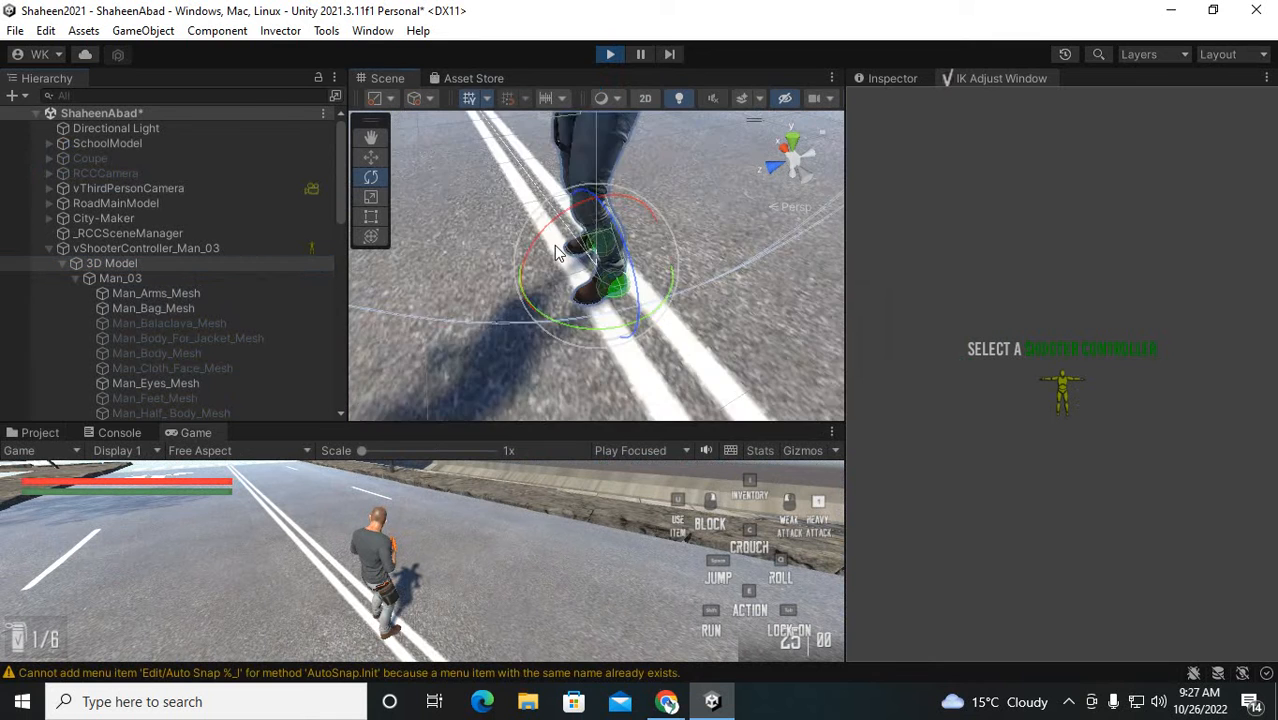
middle_drag(554, 250, 565, 347)
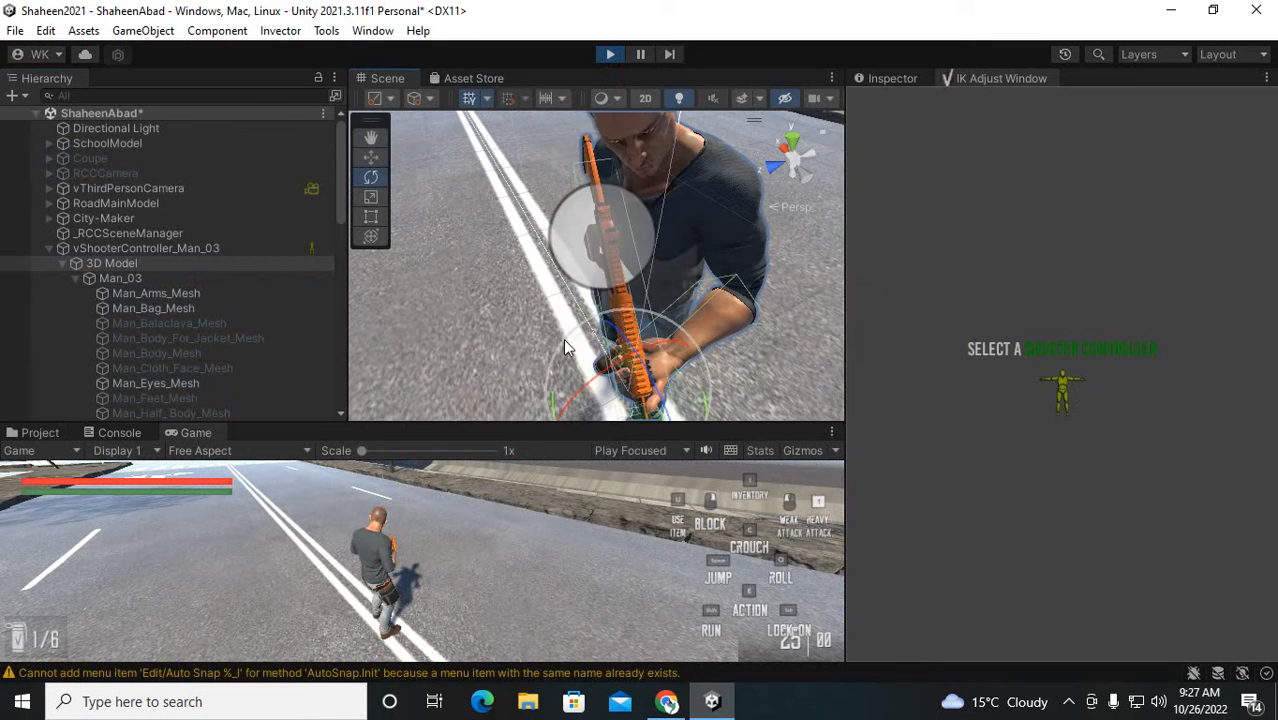
alt+drag(557, 345, 645, 270)
Enlarge the Scene view, equip the handgun from the inventory and resume the game
right_click(571, 486)
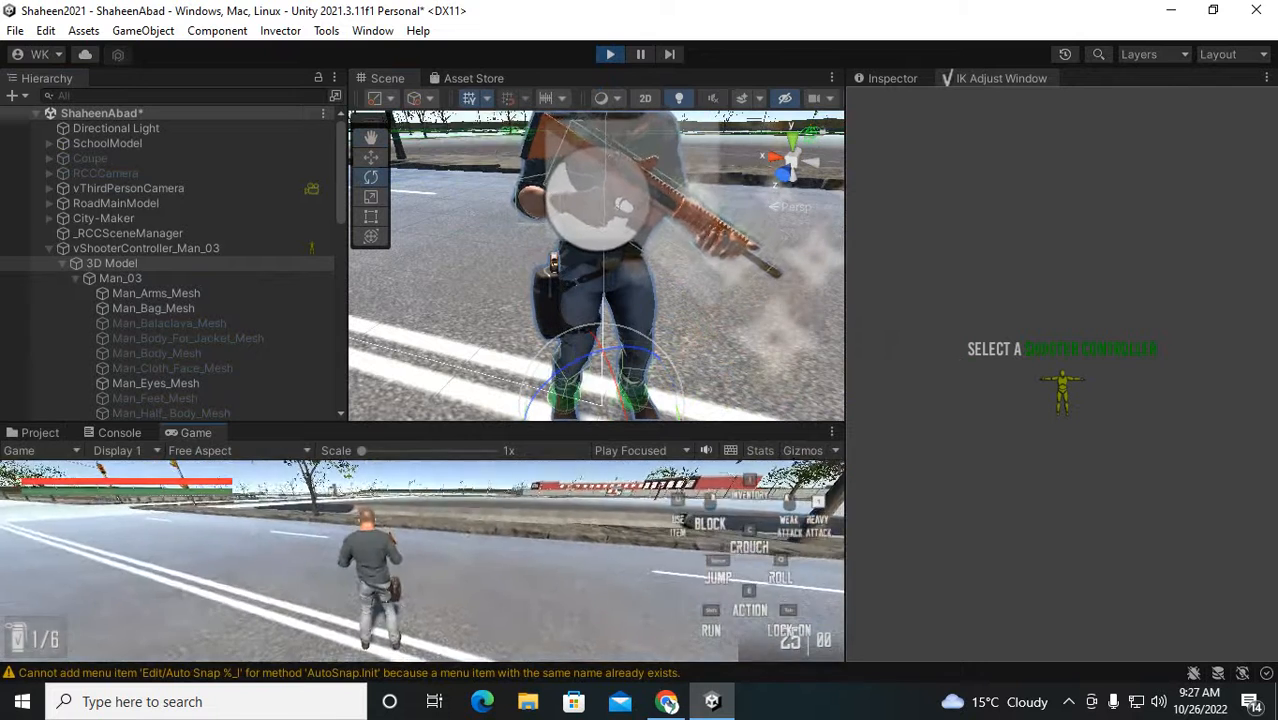
key(i)
drag(600, 426, 576, 458)
click(633, 385)
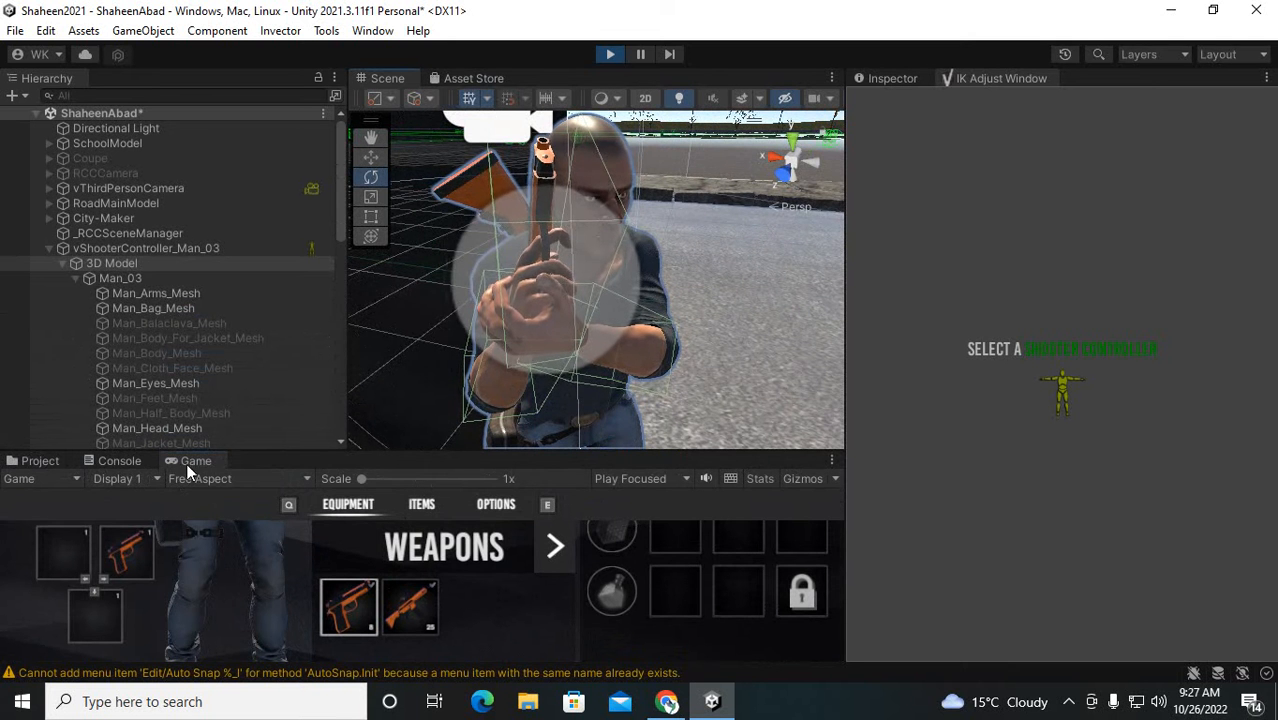
key(i)
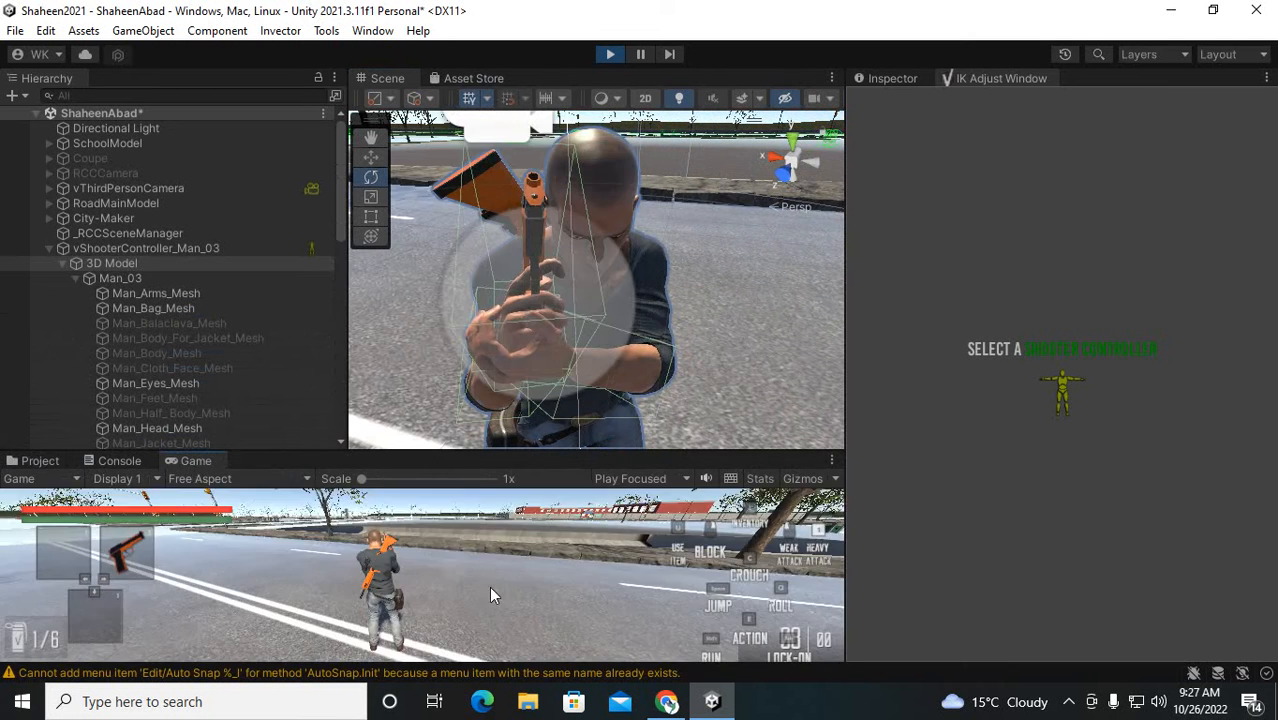
Playtest the handgun hold by aiming and crouching with the character while watching its hands in the Scene view
right_drag(584, 337, 588, 333)
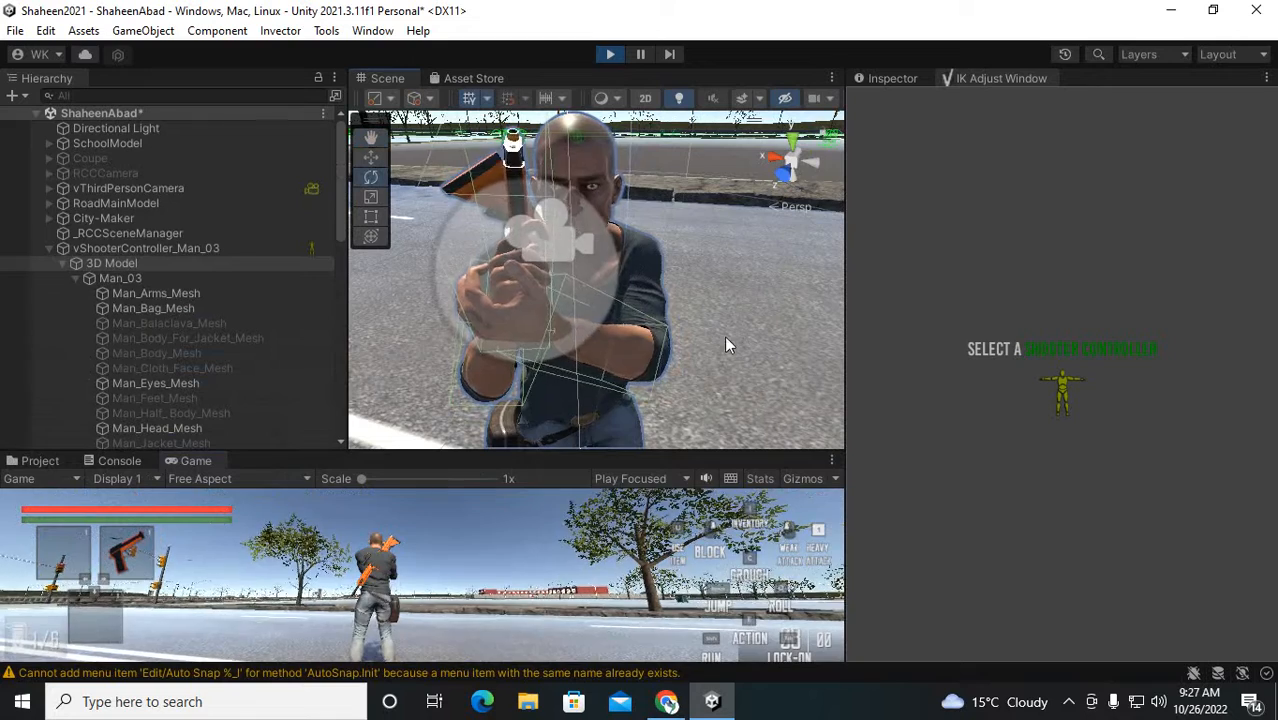
right_drag(422, 575, 422, 575)
key(c)
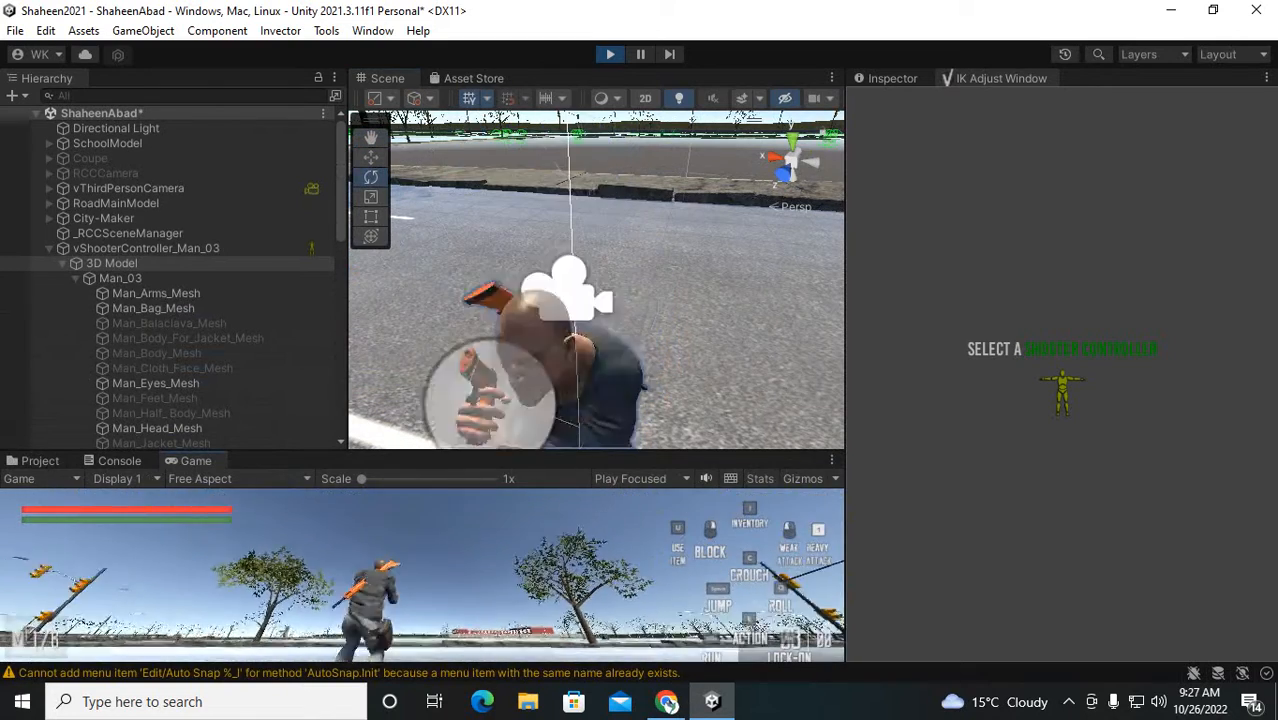
right_drag(422, 575, 422, 575)
key(c)
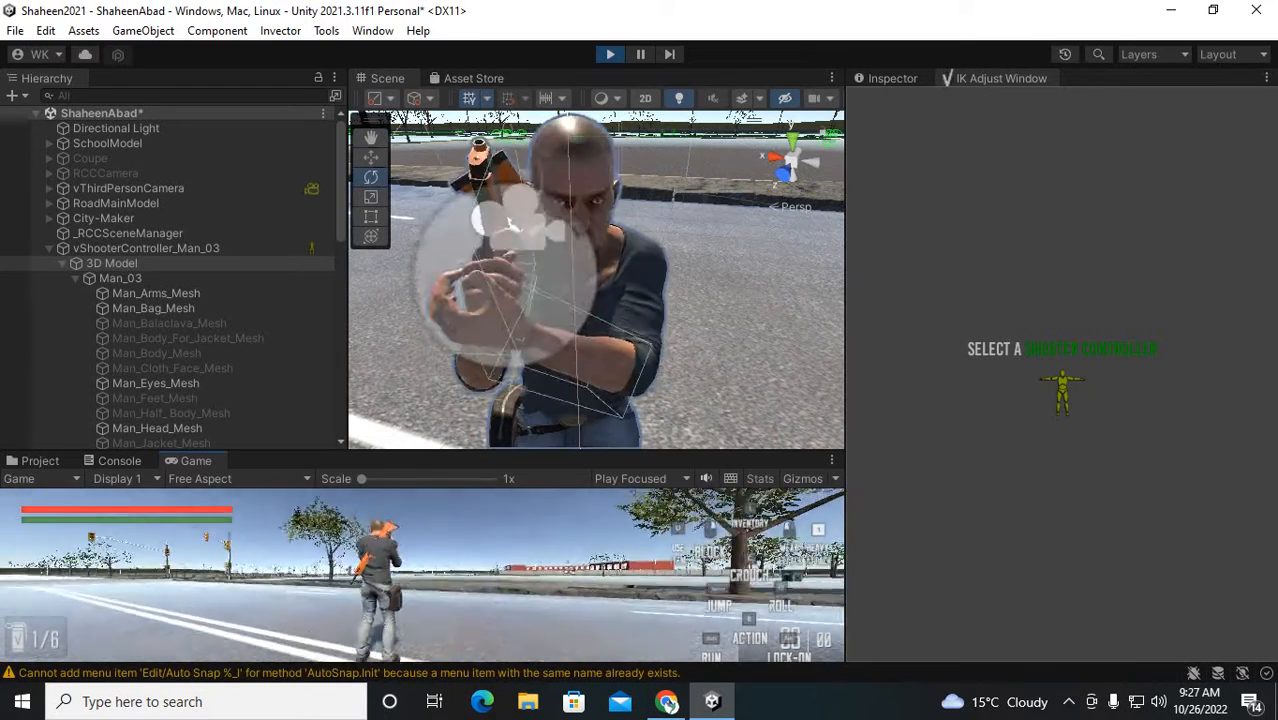
Select the holstered rifle's rifle_renderer mesh on the character's back and show its properties in the Inspector
key(Escape)
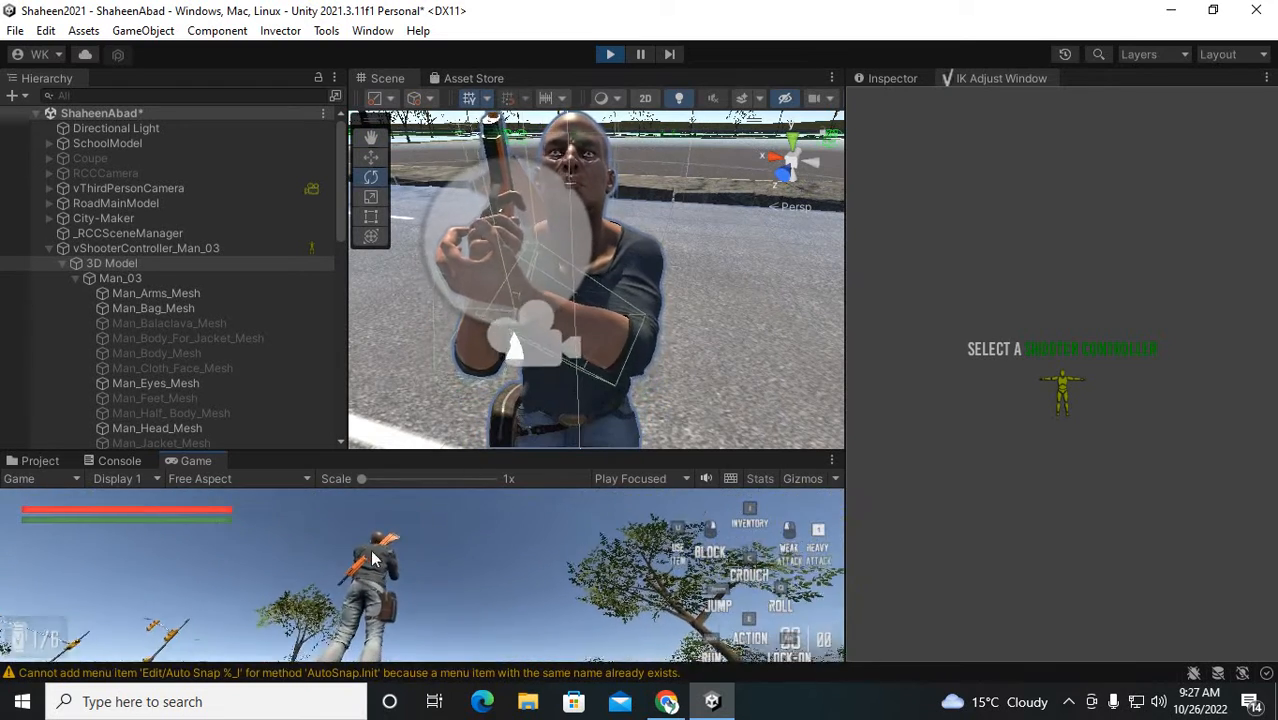
middle_drag(646, 236, 671, 315)
alt+drag(671, 315, 415, 335)
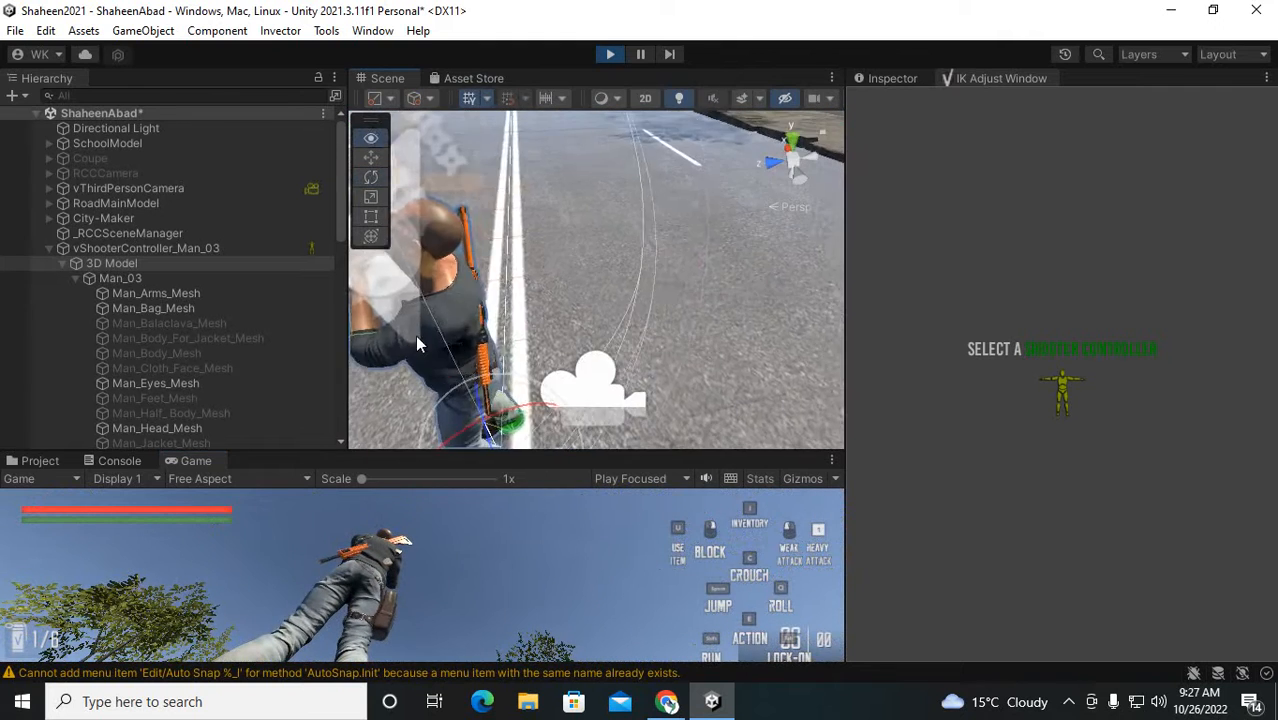
middle_drag(415, 335, 569, 318)
alt+drag(569, 318, 339, 316)
alt+drag(610, 335, 593, 262)
scroll(462, 327, up, 4)
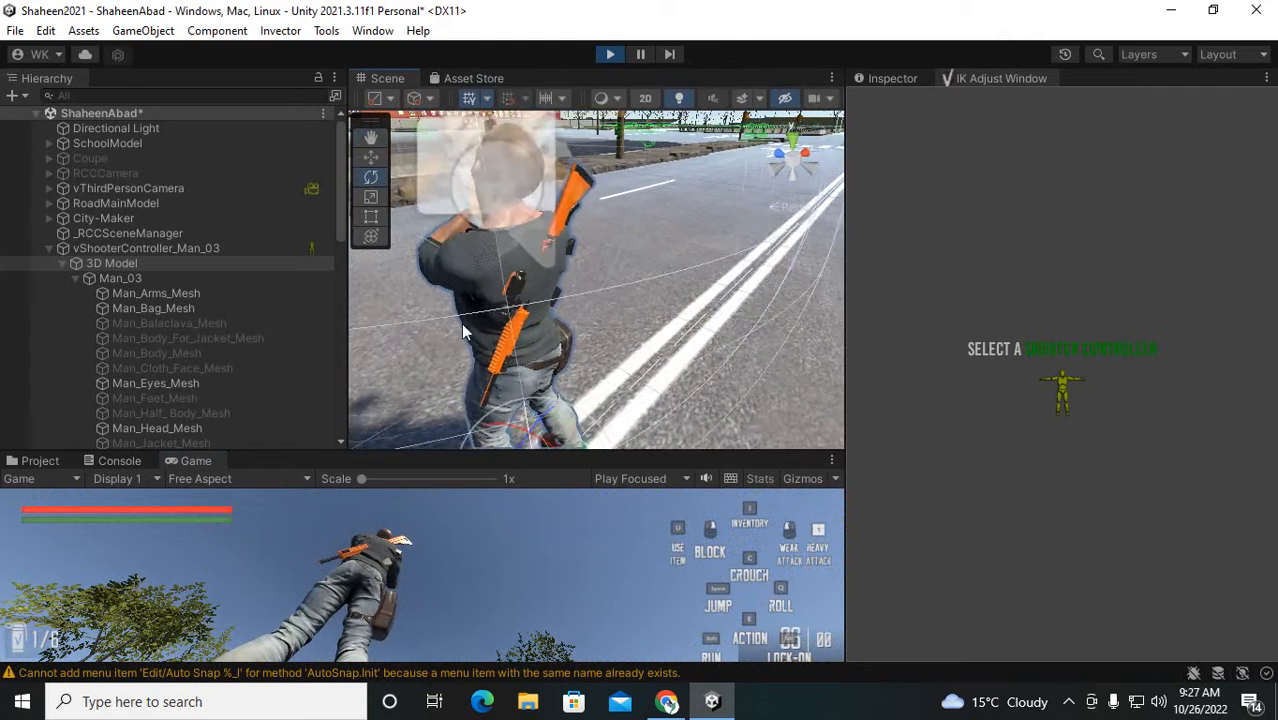
scroll(462, 334, up, 1)
middle_drag(432, 348, 510, 317)
alt+drag(510, 317, 486, 299)
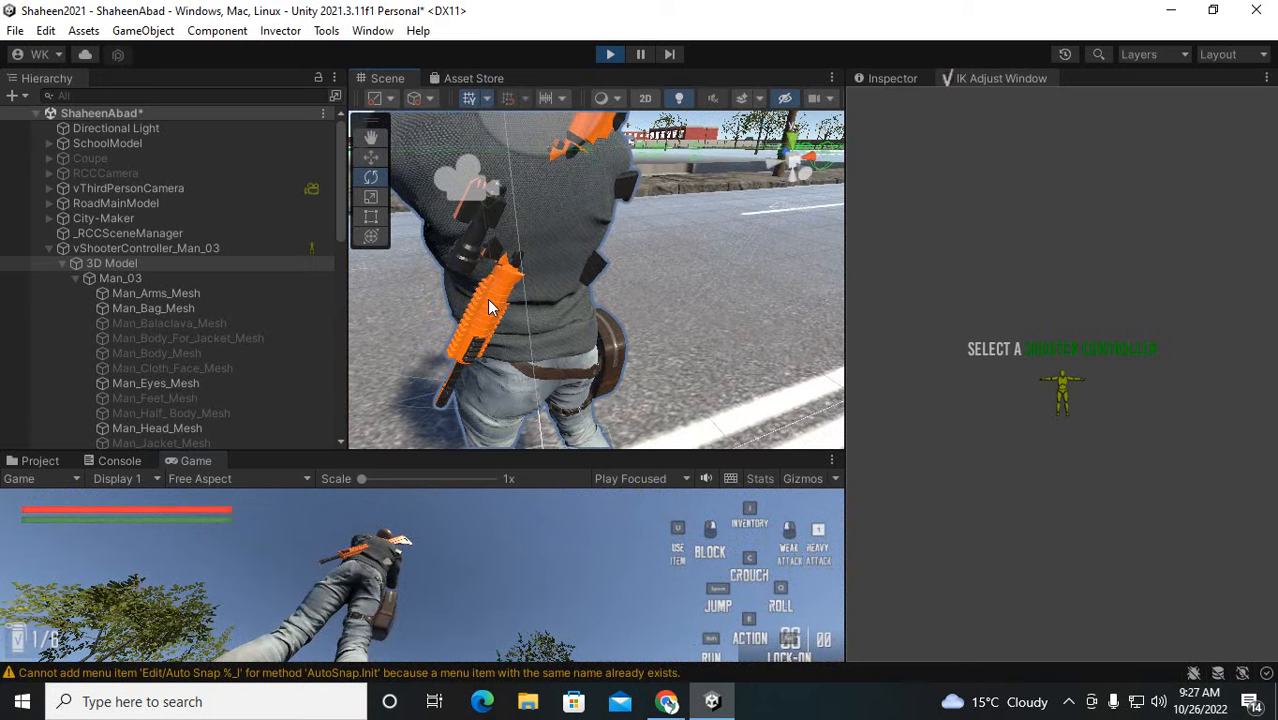
click(487, 299)
click(892, 78)
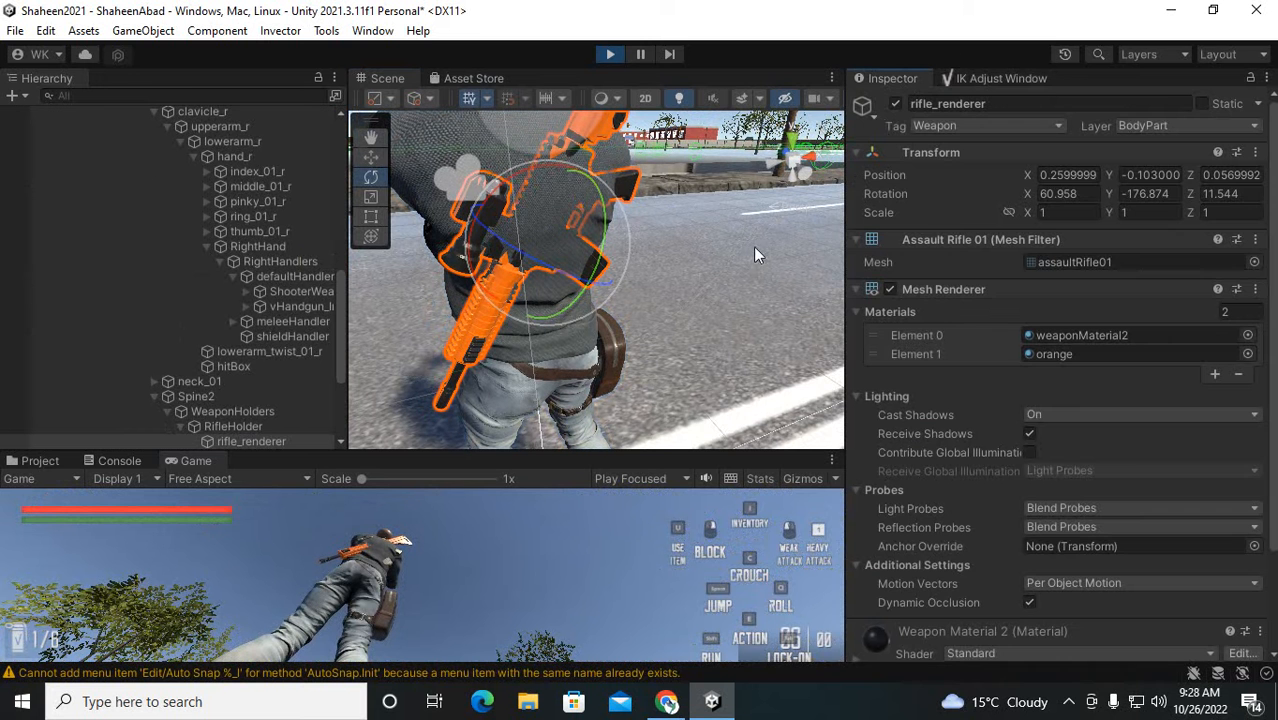
Select the WeaponHolders object under Spine2 and move it off the character's back to position Y 0.002, Z -0.049
click(240, 441)
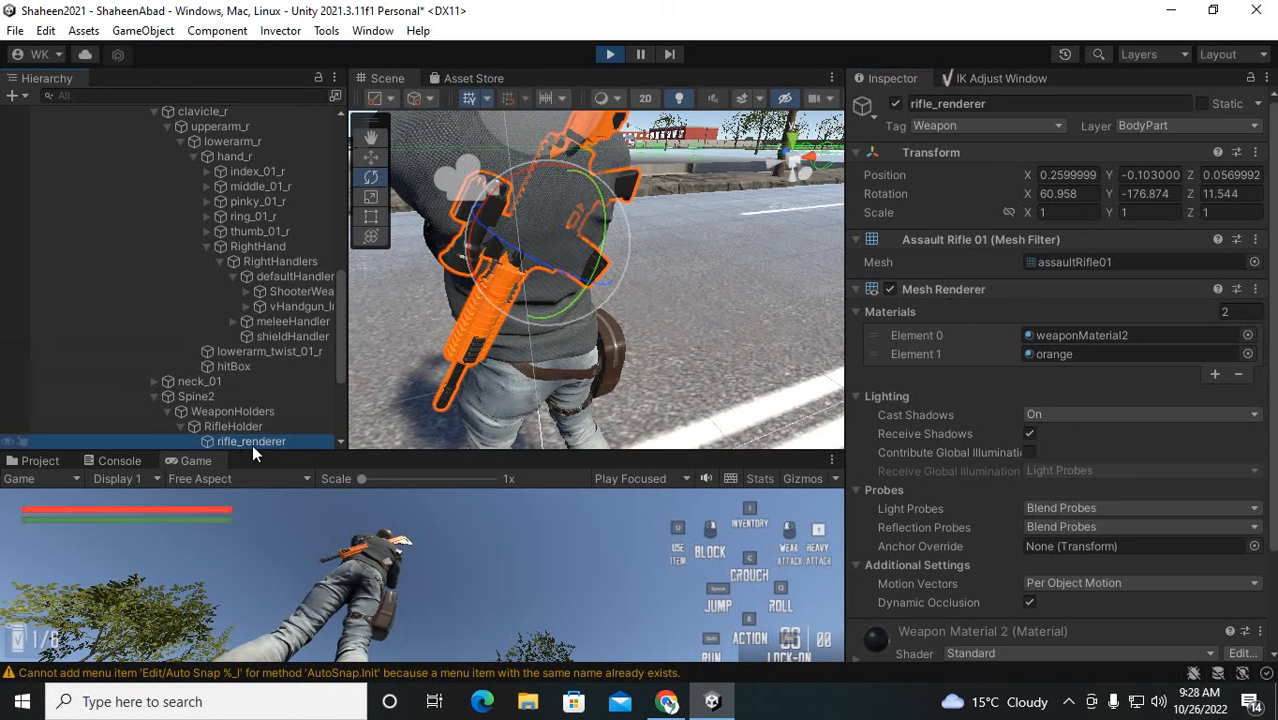
click(233, 426)
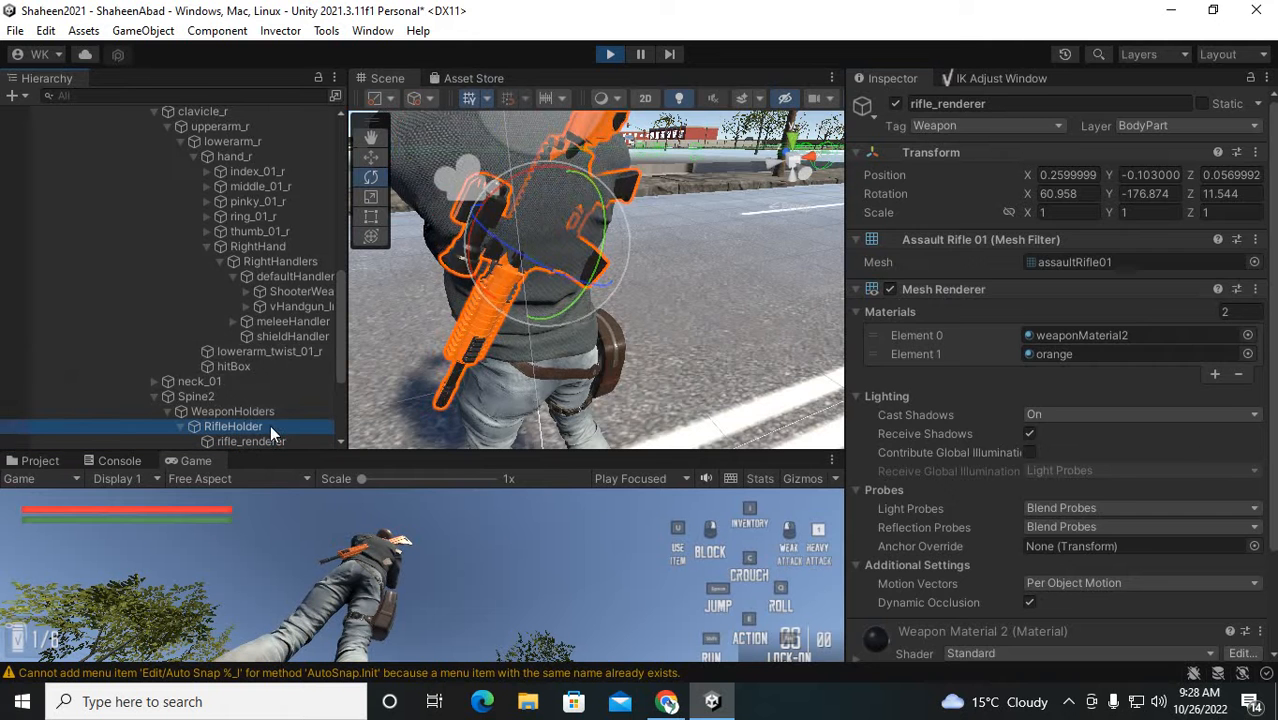
alt+drag(566, 296, 710, 350)
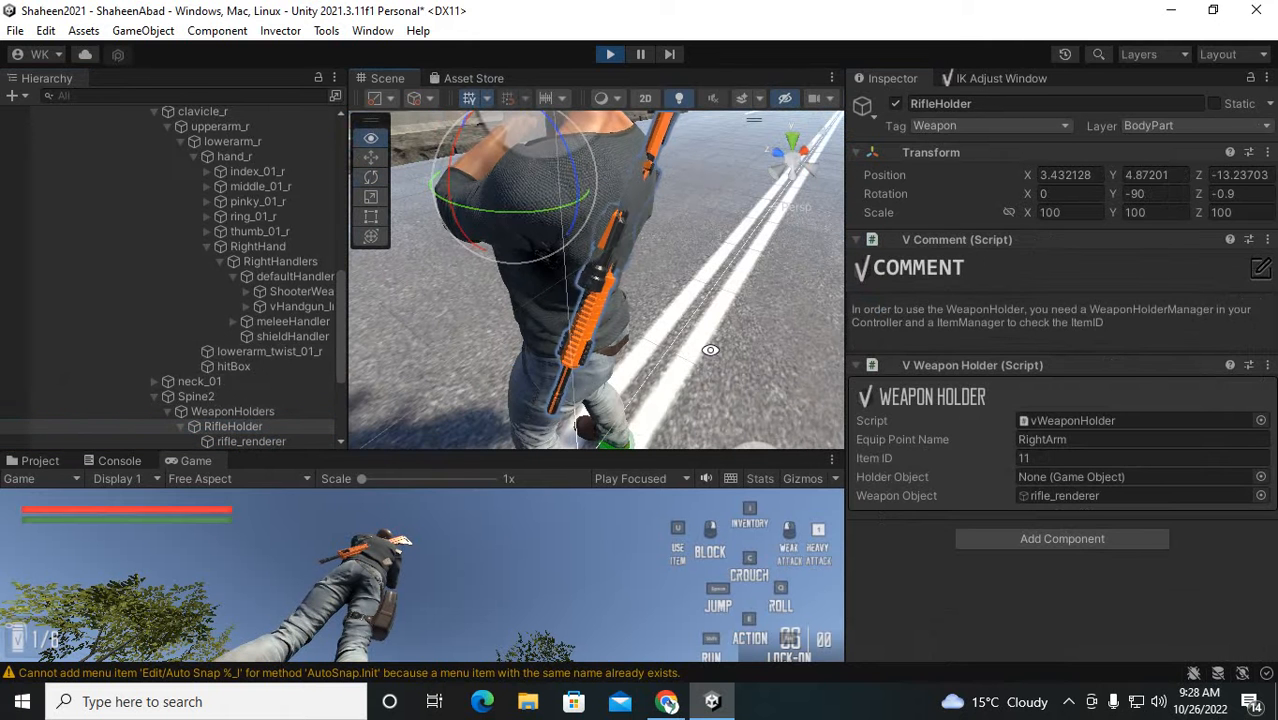
click(223, 412)
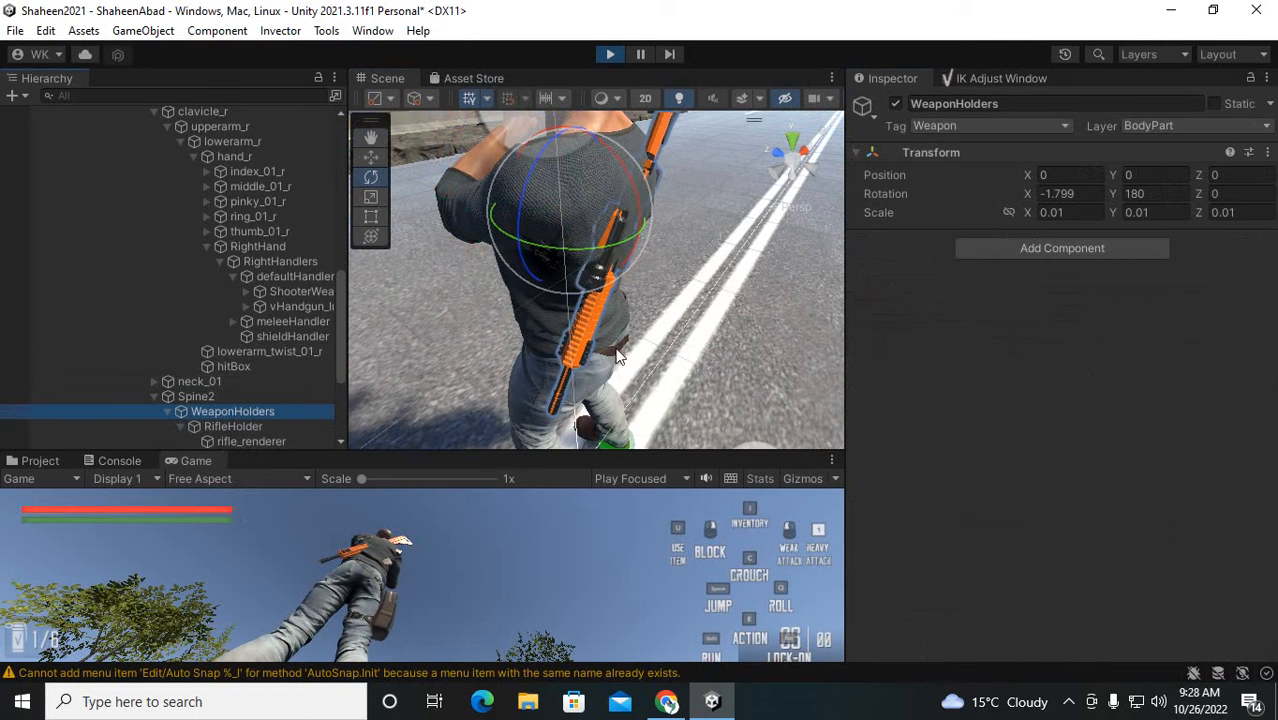
click(366, 159)
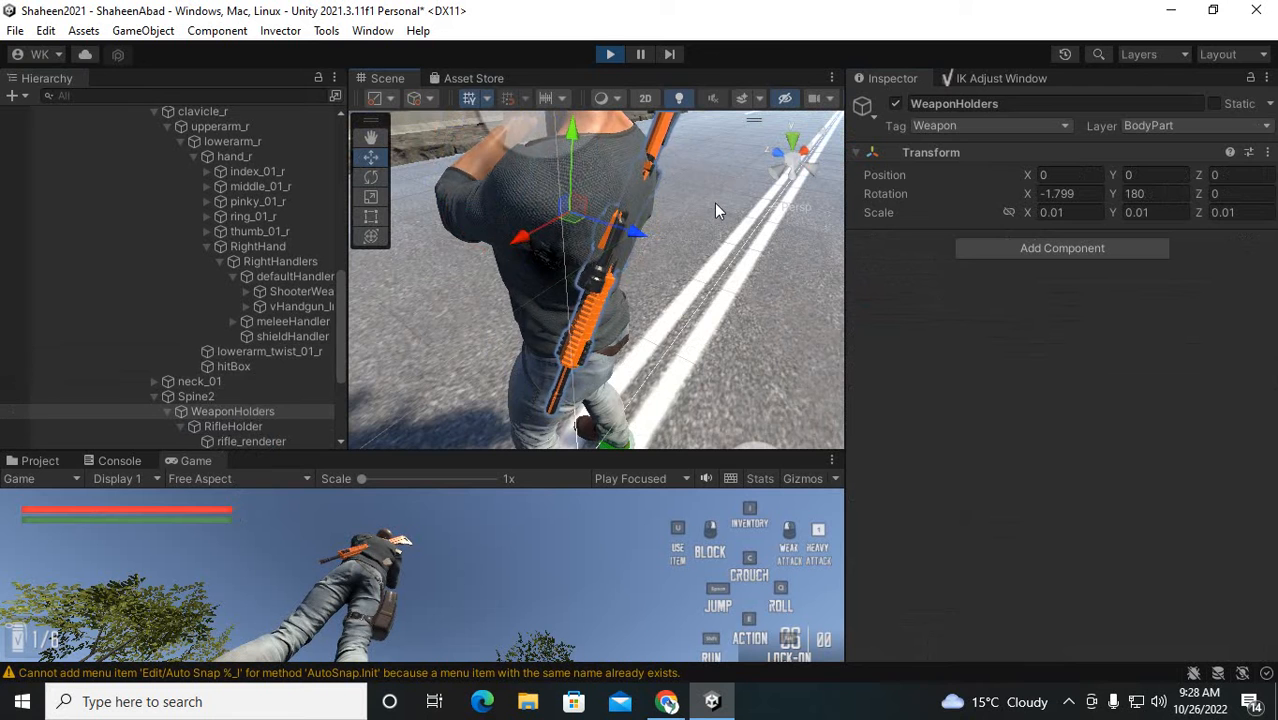
middle_drag(714, 203, 616, 240)
scroll(552, 268, up, 2)
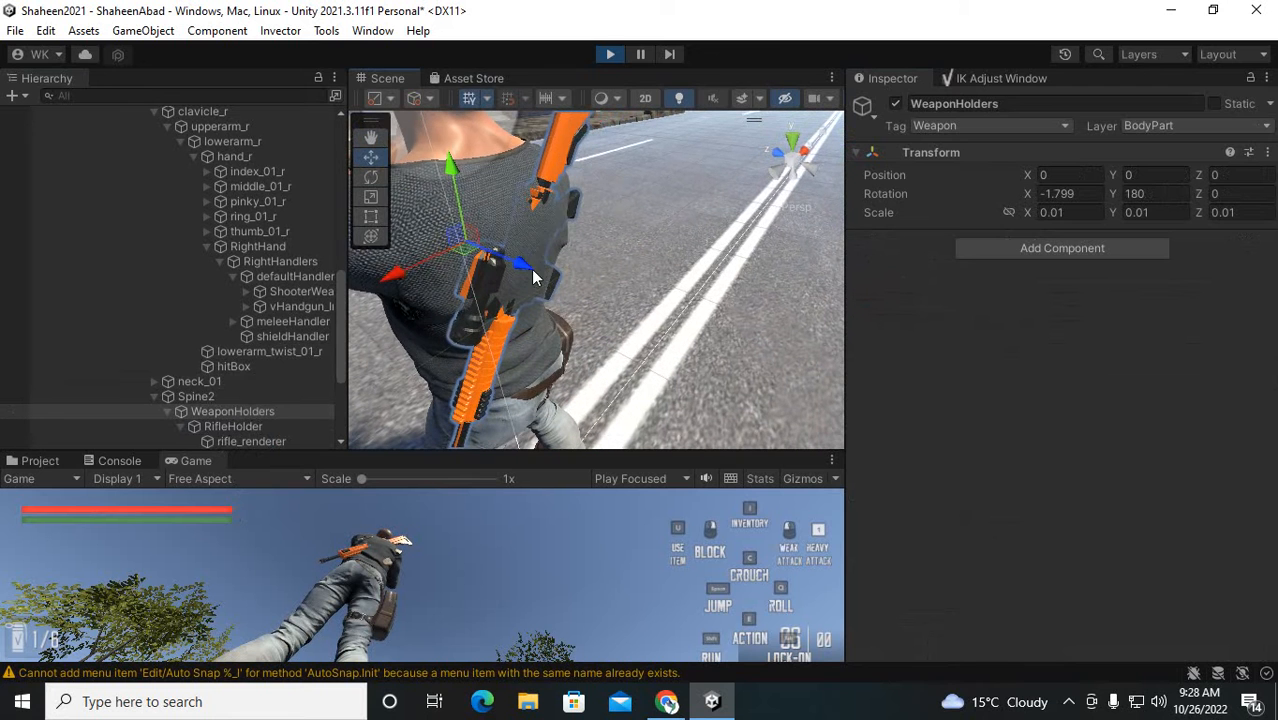
drag(532, 270, 467, 262)
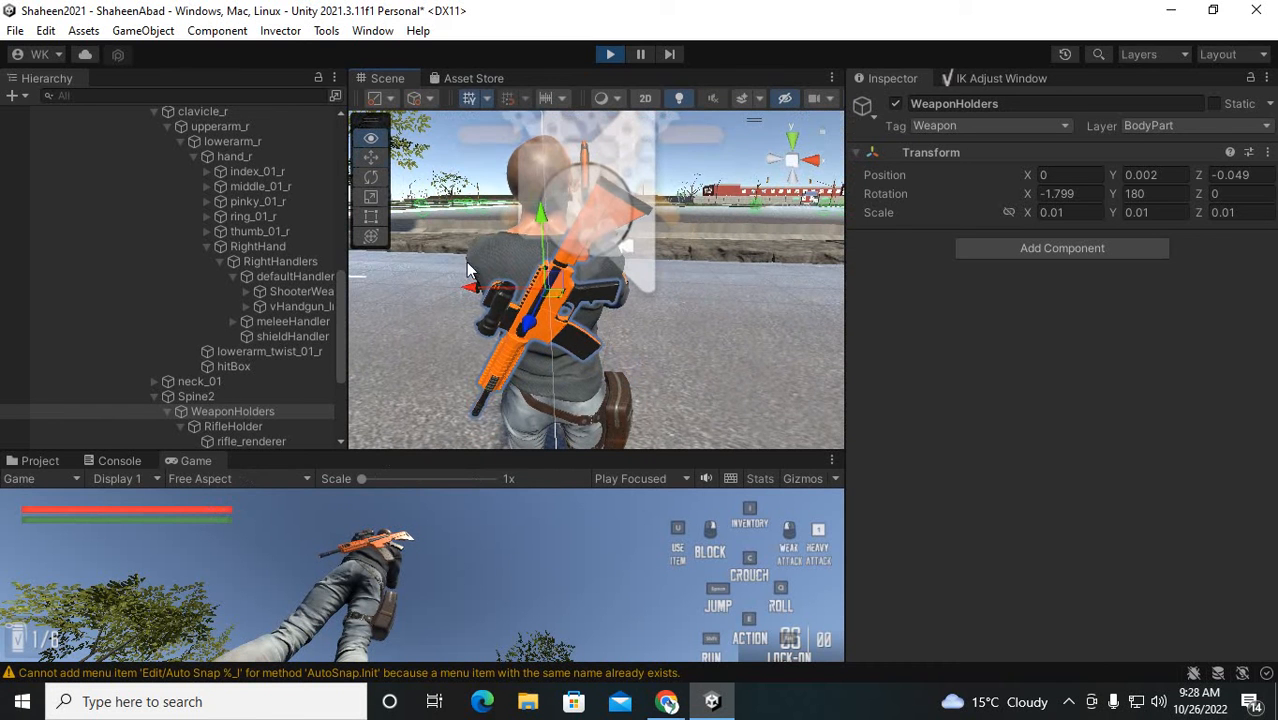
Copy the WeaponHolders Transform component, stop the game, and paste its component values back onto the WeaponHolders Transform
click(1266, 152)
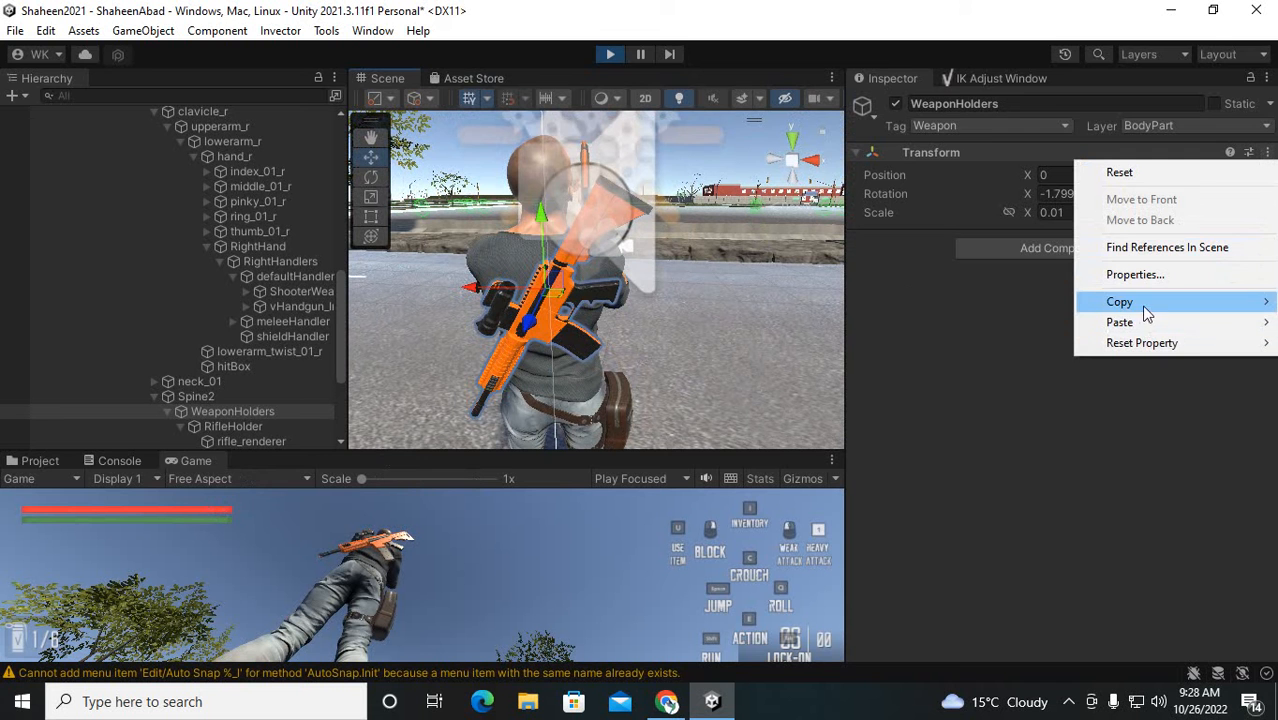
mouse_move(1147, 314)
click(1019, 392)
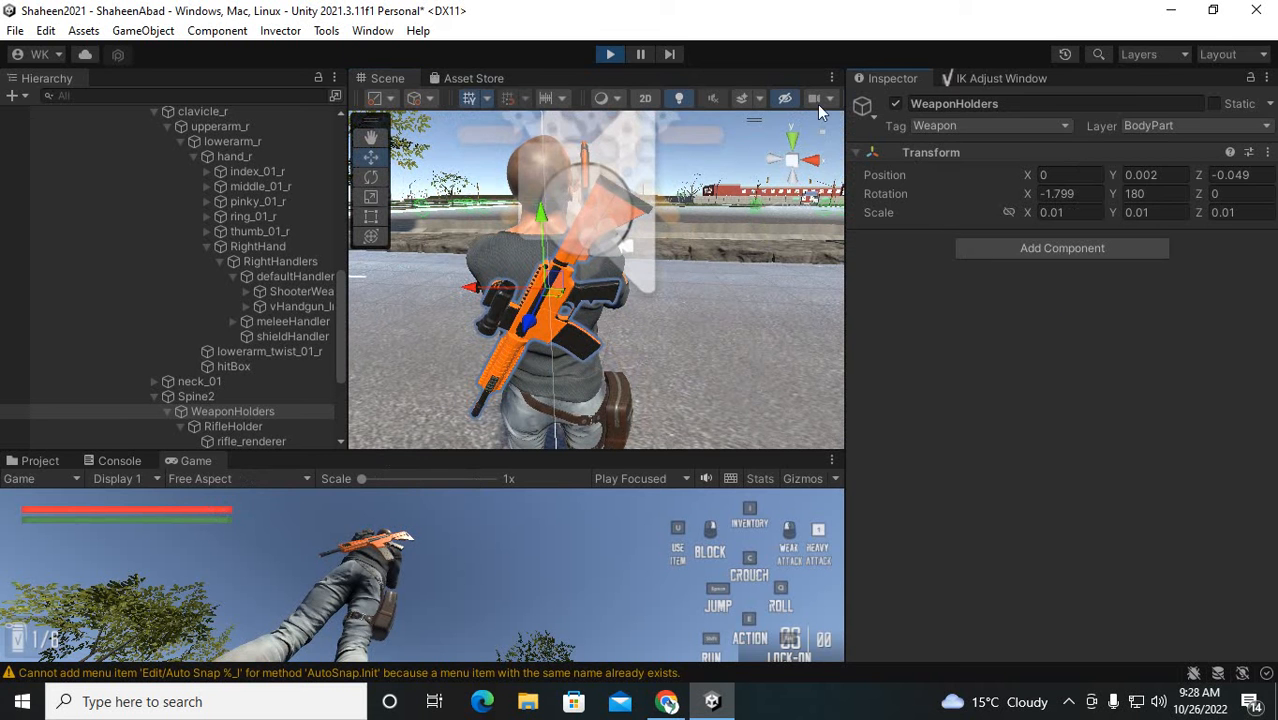
click(607, 55)
click(1267, 152)
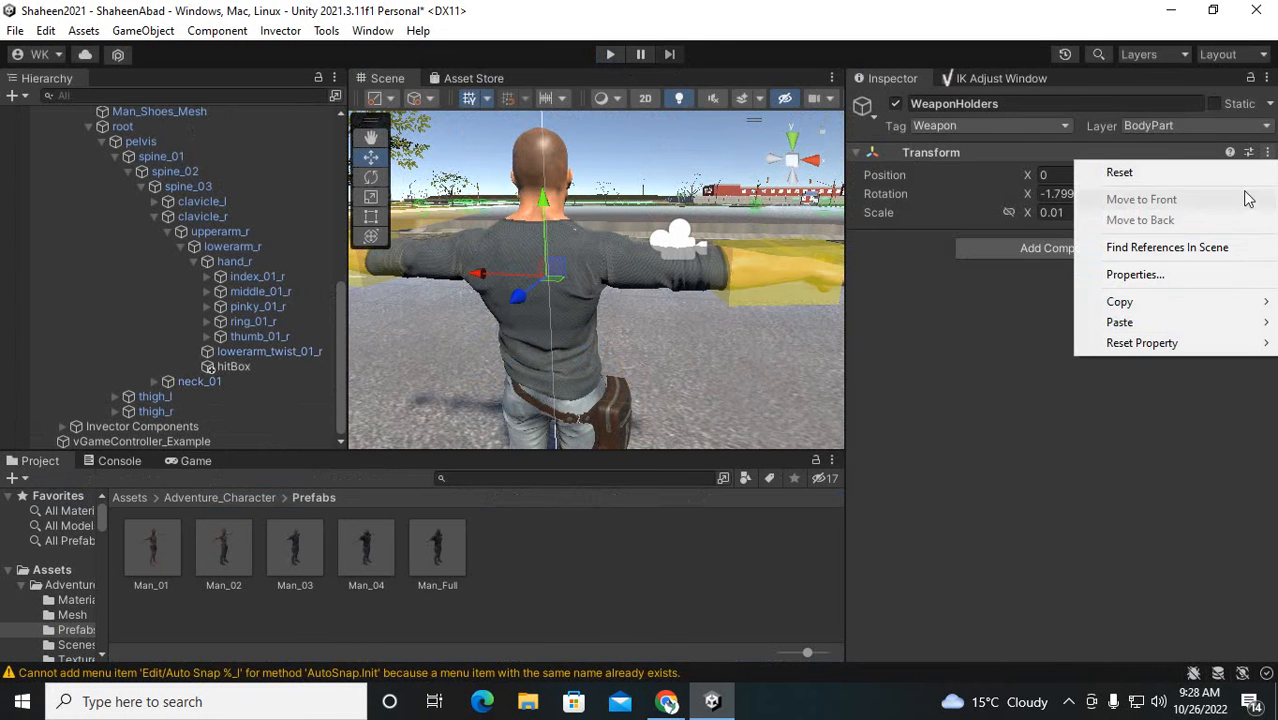
mouse_move(1171, 320)
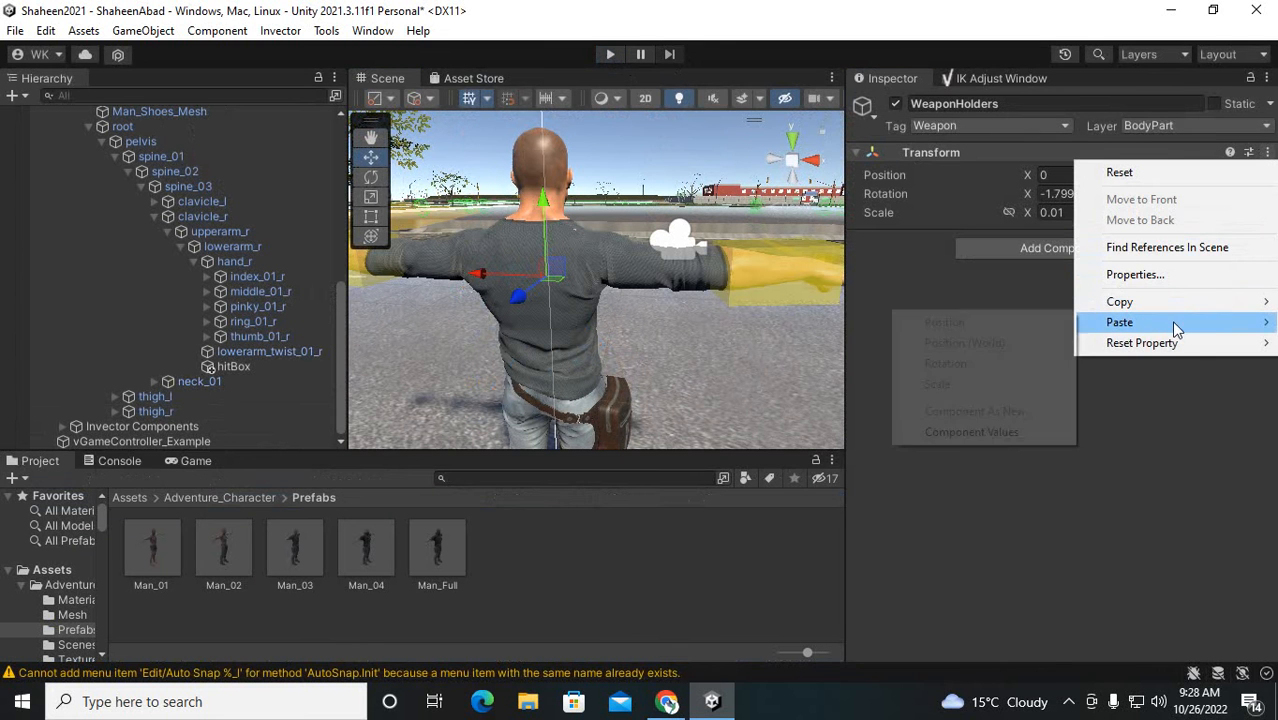
click(977, 433)
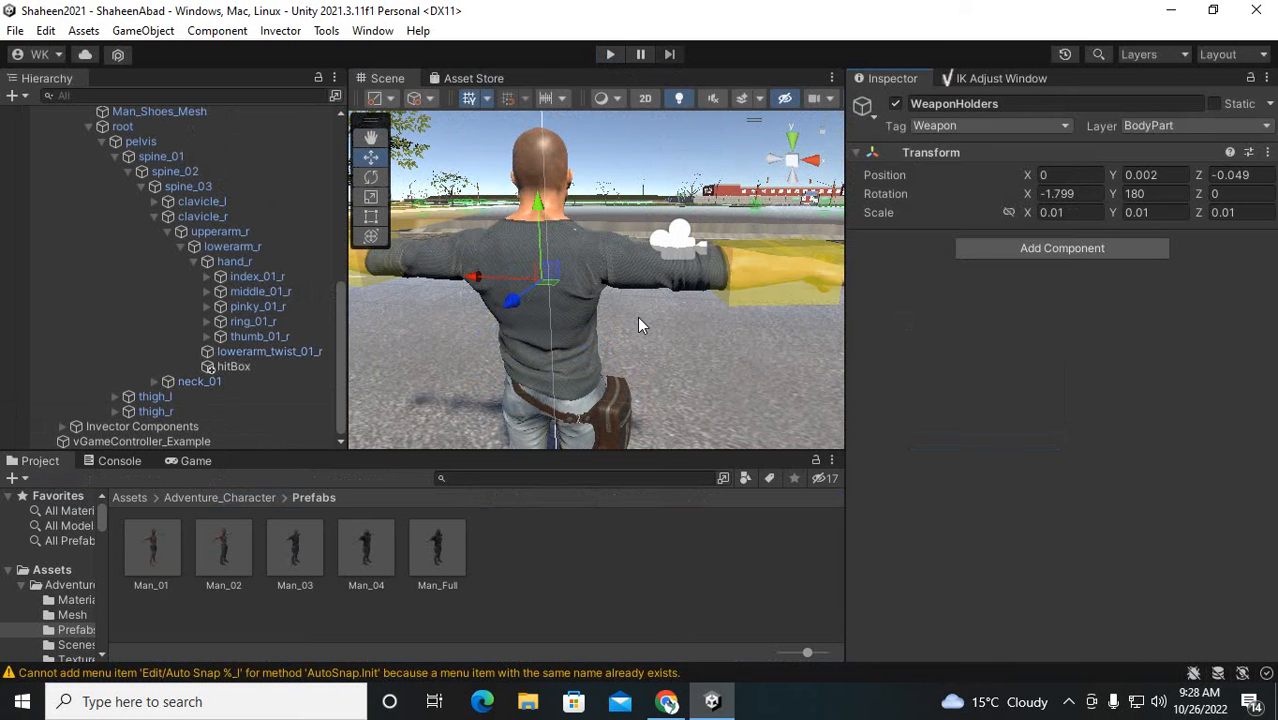
Widen the Scene view by narrowing the Inspector and the Hierarchy beside it
scroll(637, 317, down, 2)
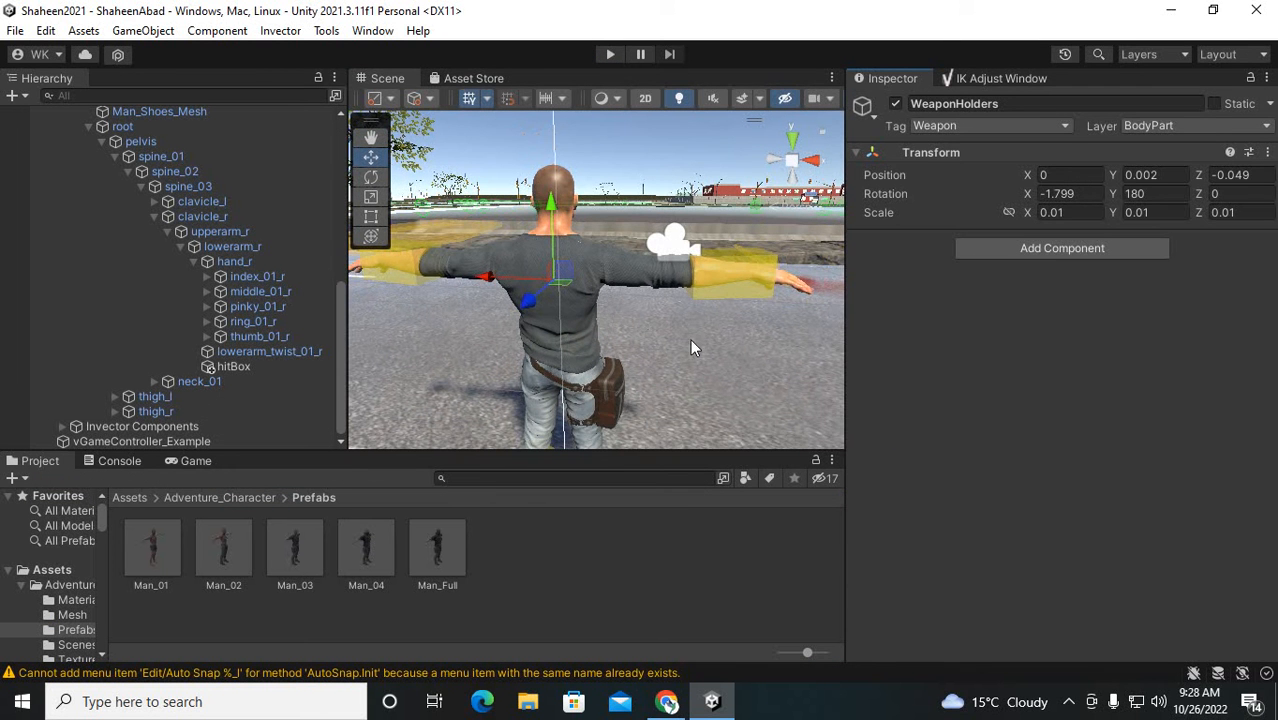
drag(843, 316, 1025, 334)
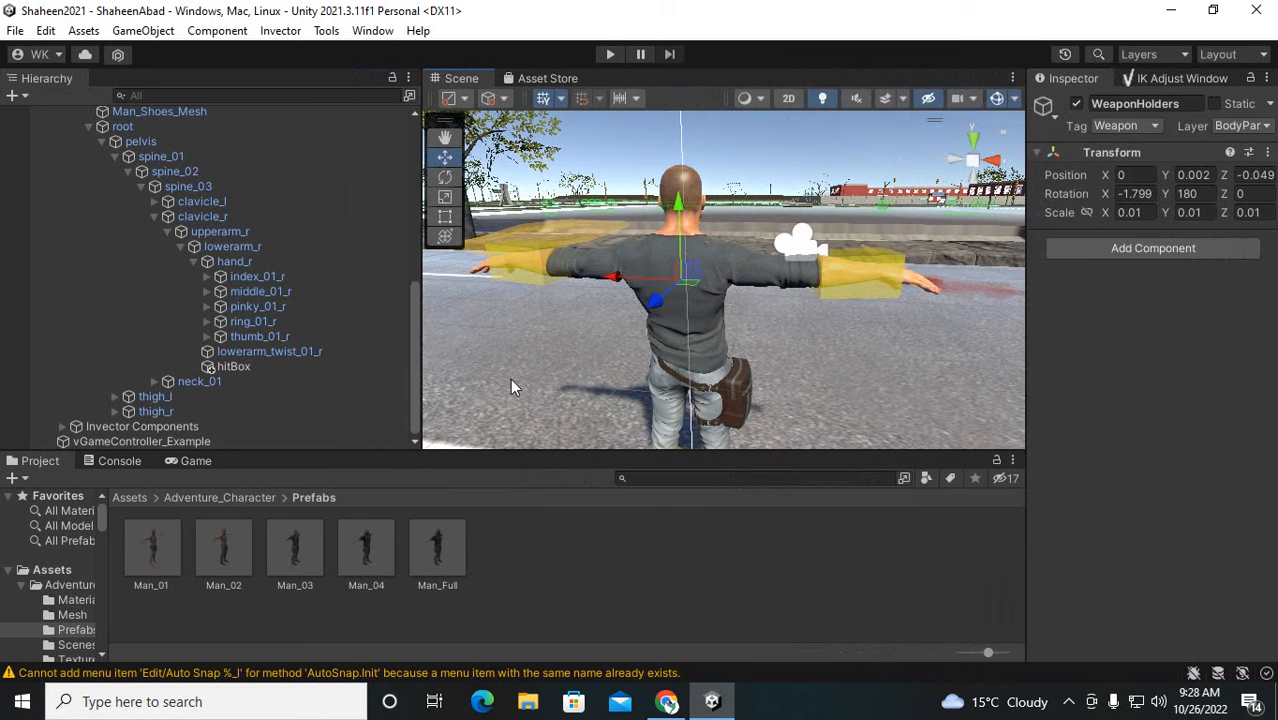
drag(419, 340, 237, 340)
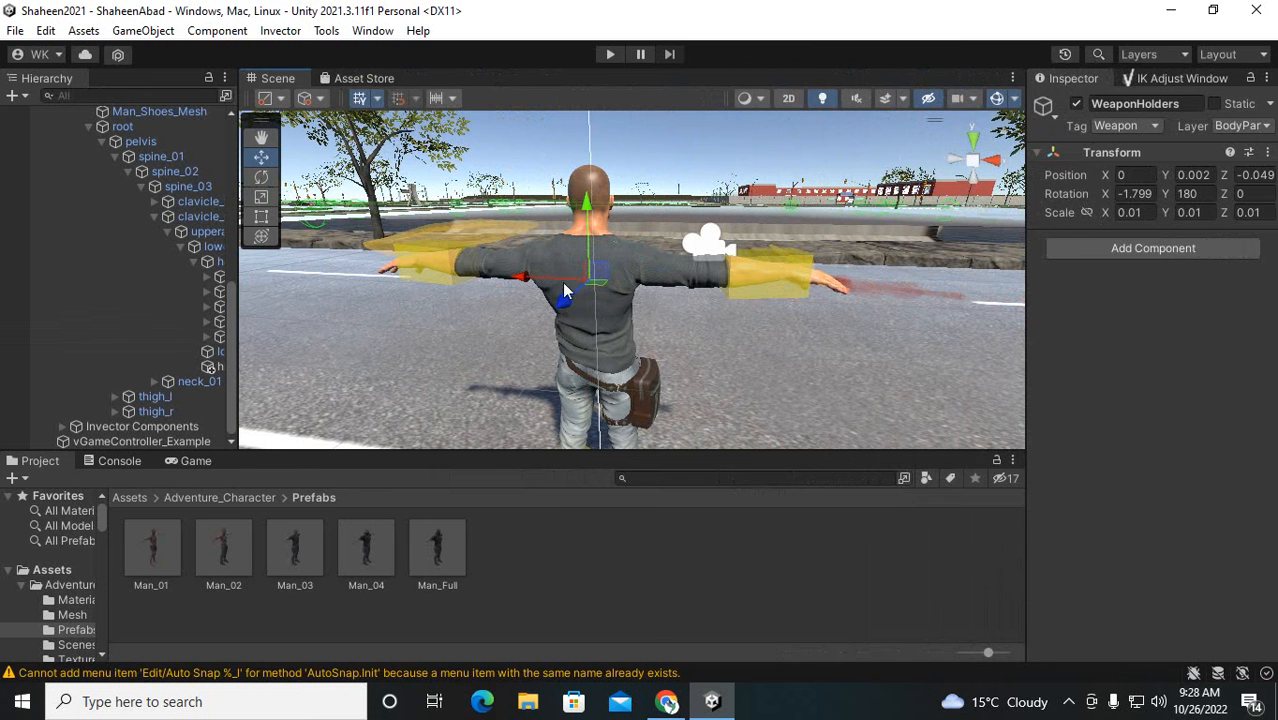